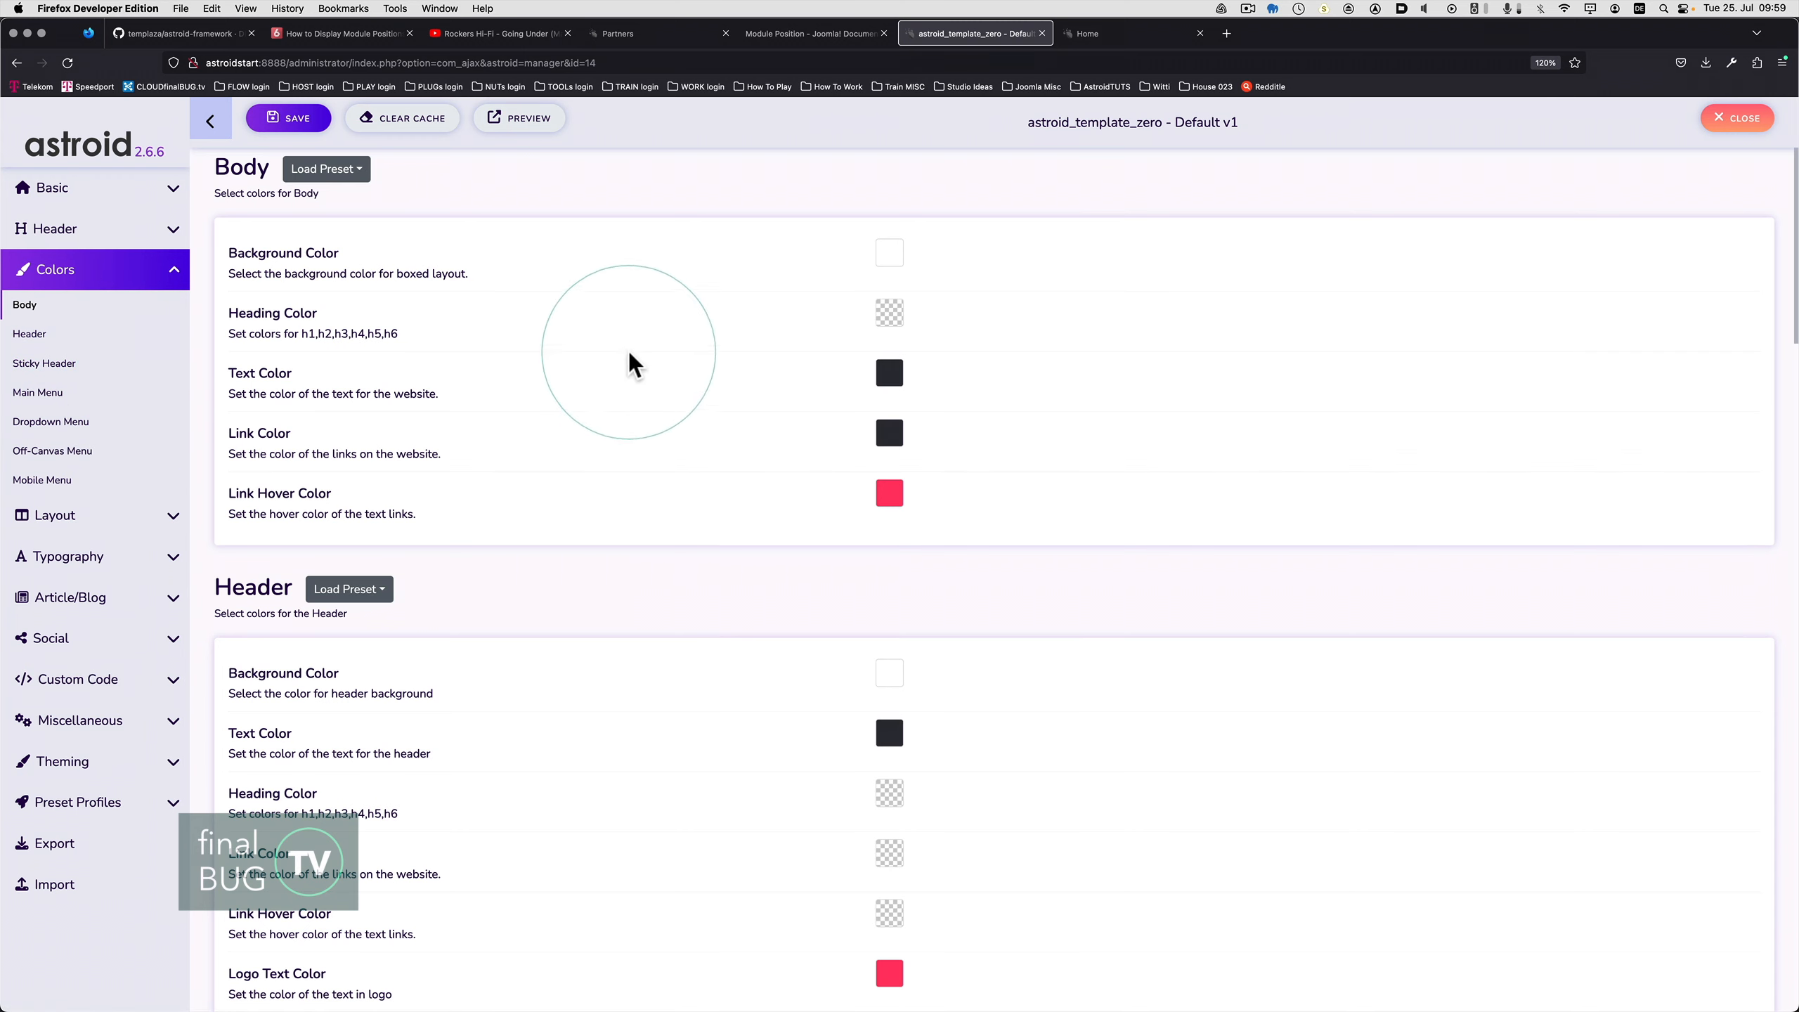
- Sample the dark grey page background of the Fruit & Veg Inc demo site with the Eyedropper and return to the template settings
{"action": "left_click", "coordinate": [1113, 35]}
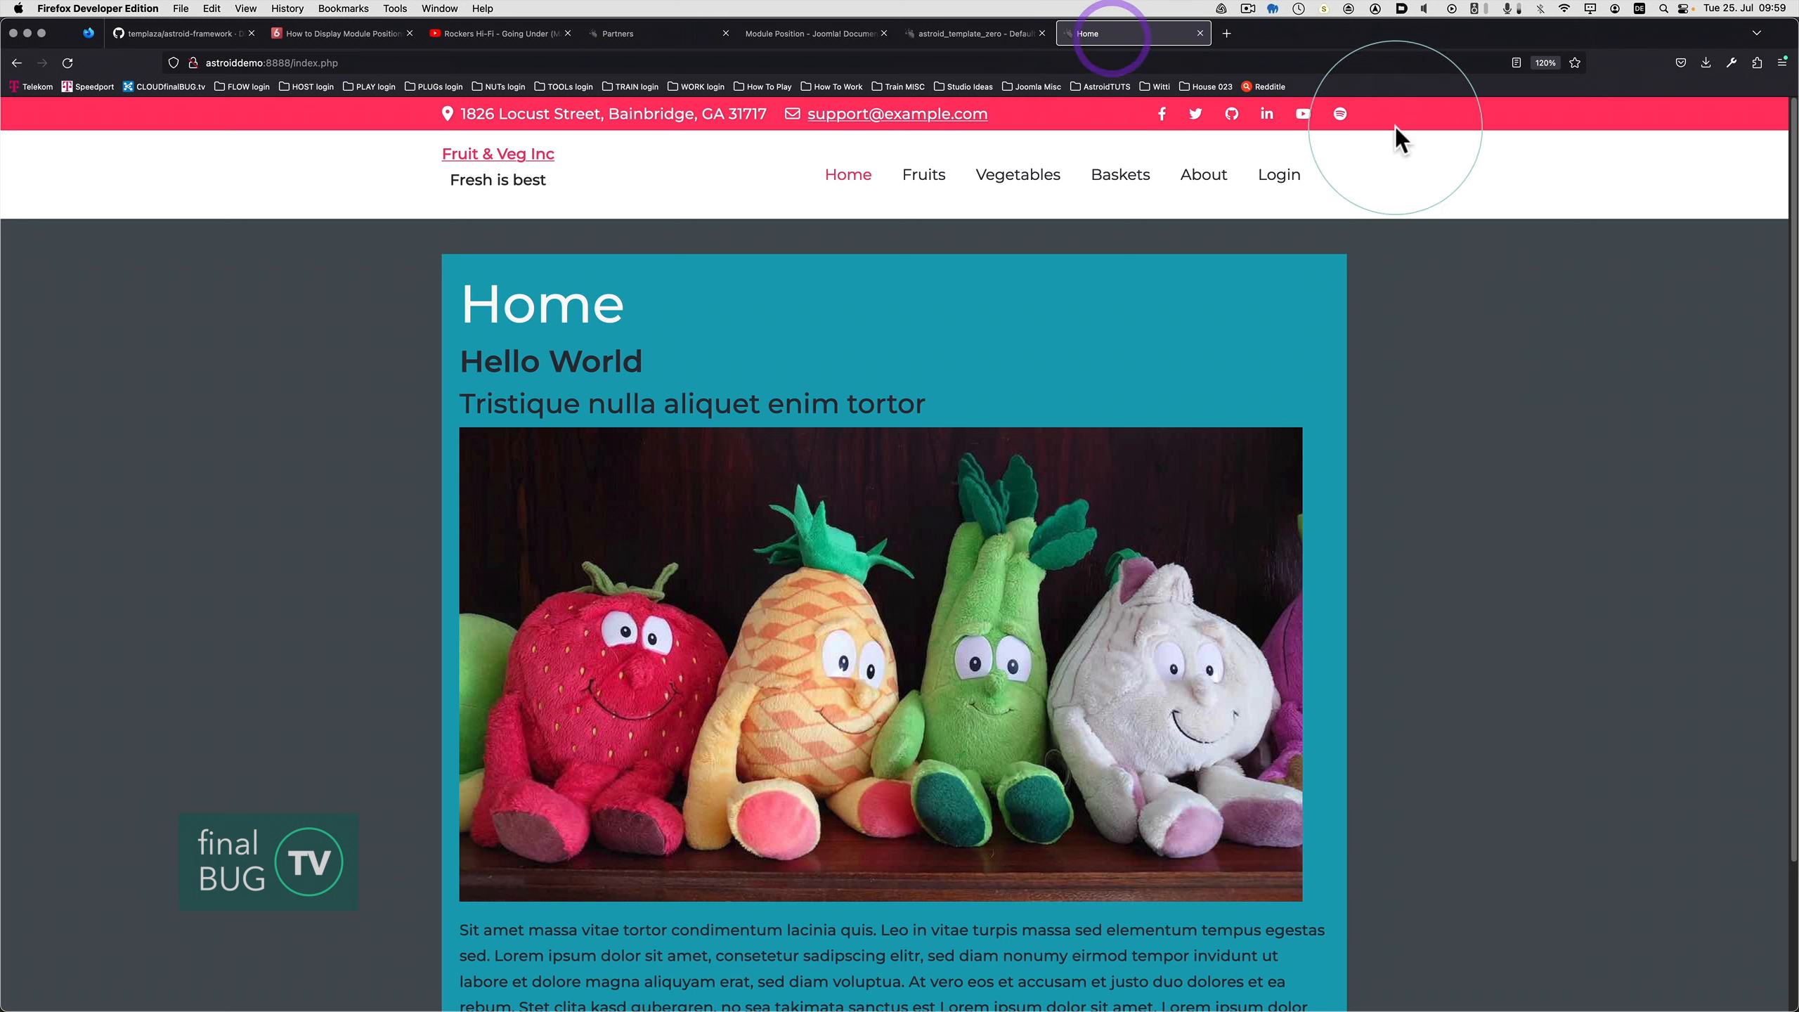
{"action": "left_click", "coordinate": [1728, 63]}
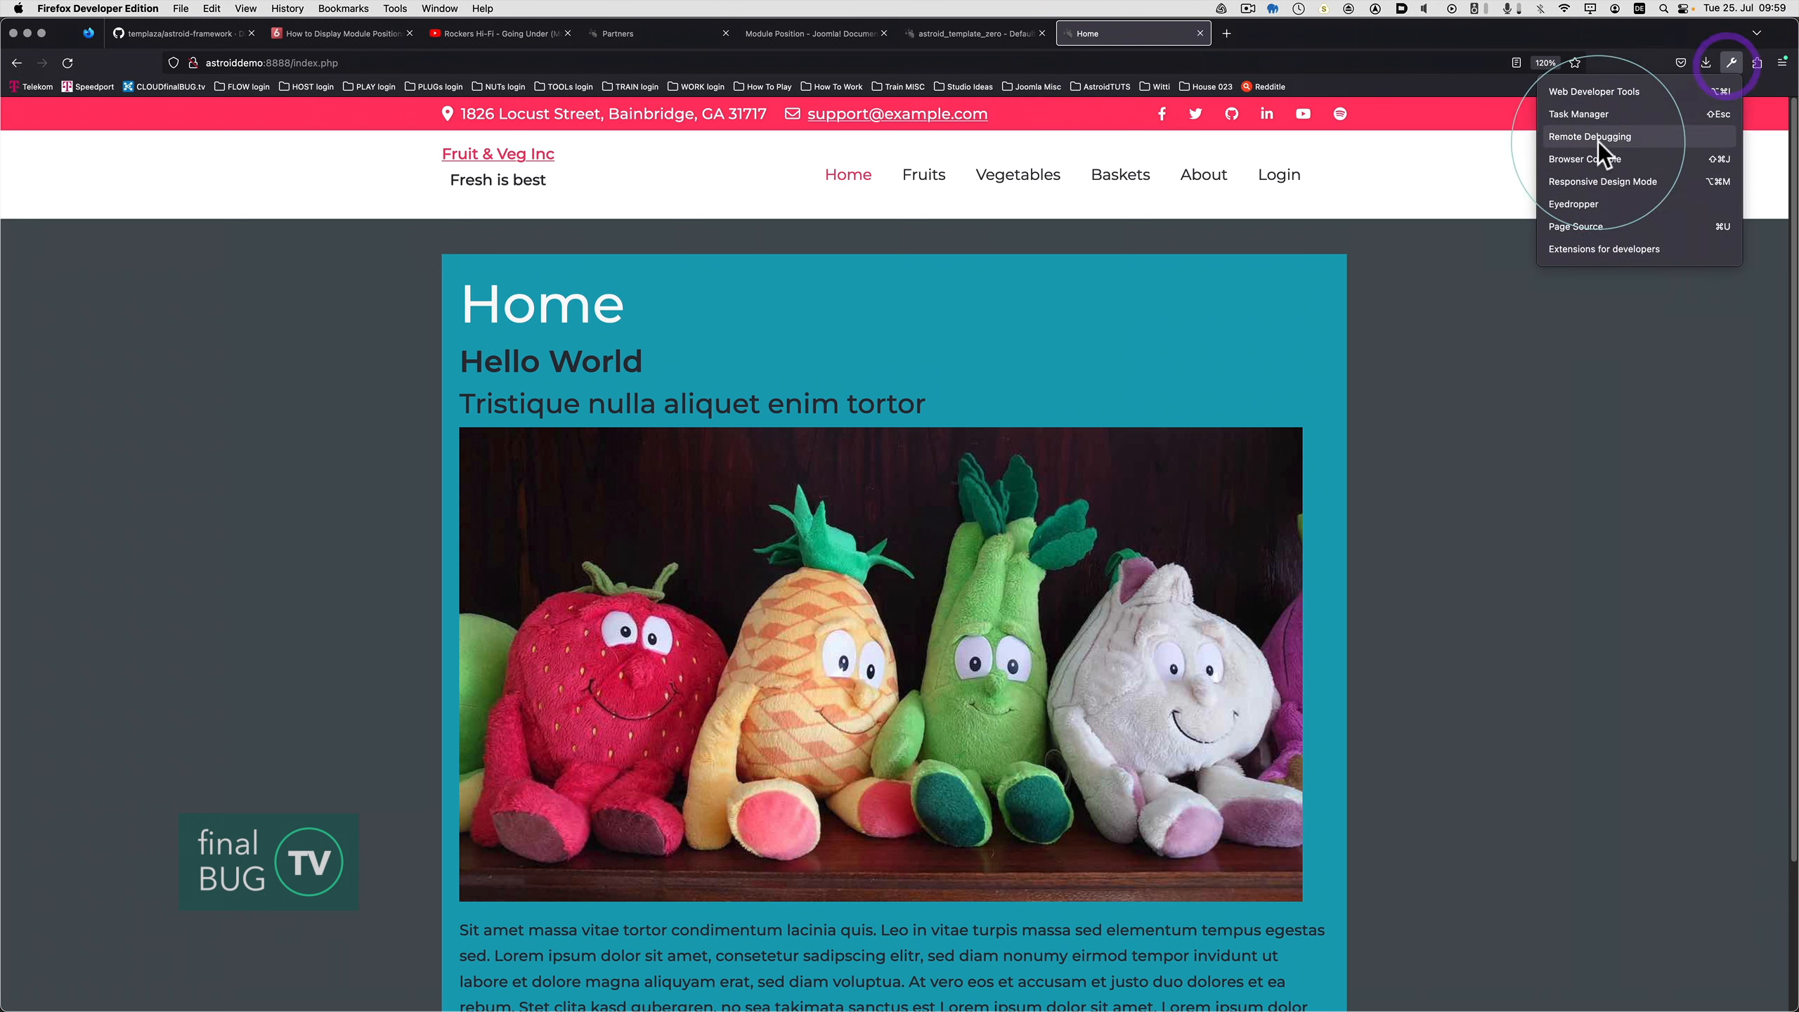
{"action": "left_click", "coordinate": [1587, 206]}
{"action": "left_click", "coordinate": [991, 37]}
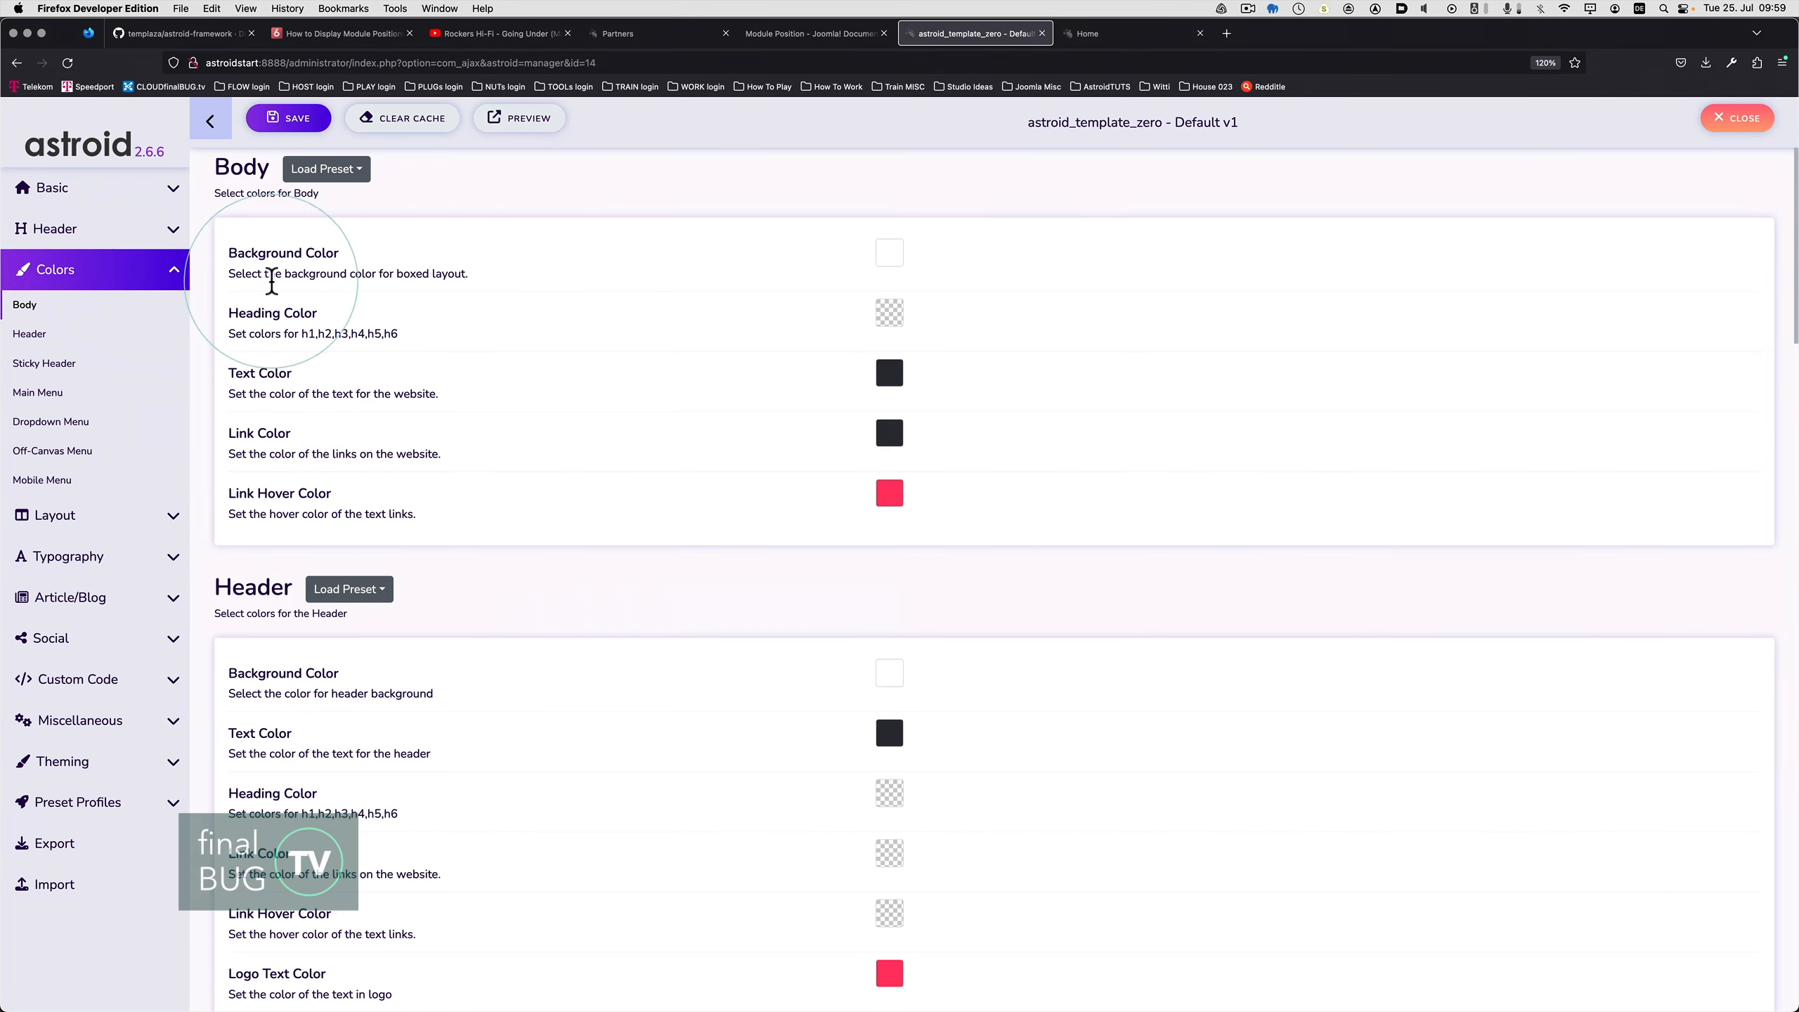
- Set the Body background color to rgb(73, 80, 87) and save the template
{"action": "key", "text": "super+Tab"}
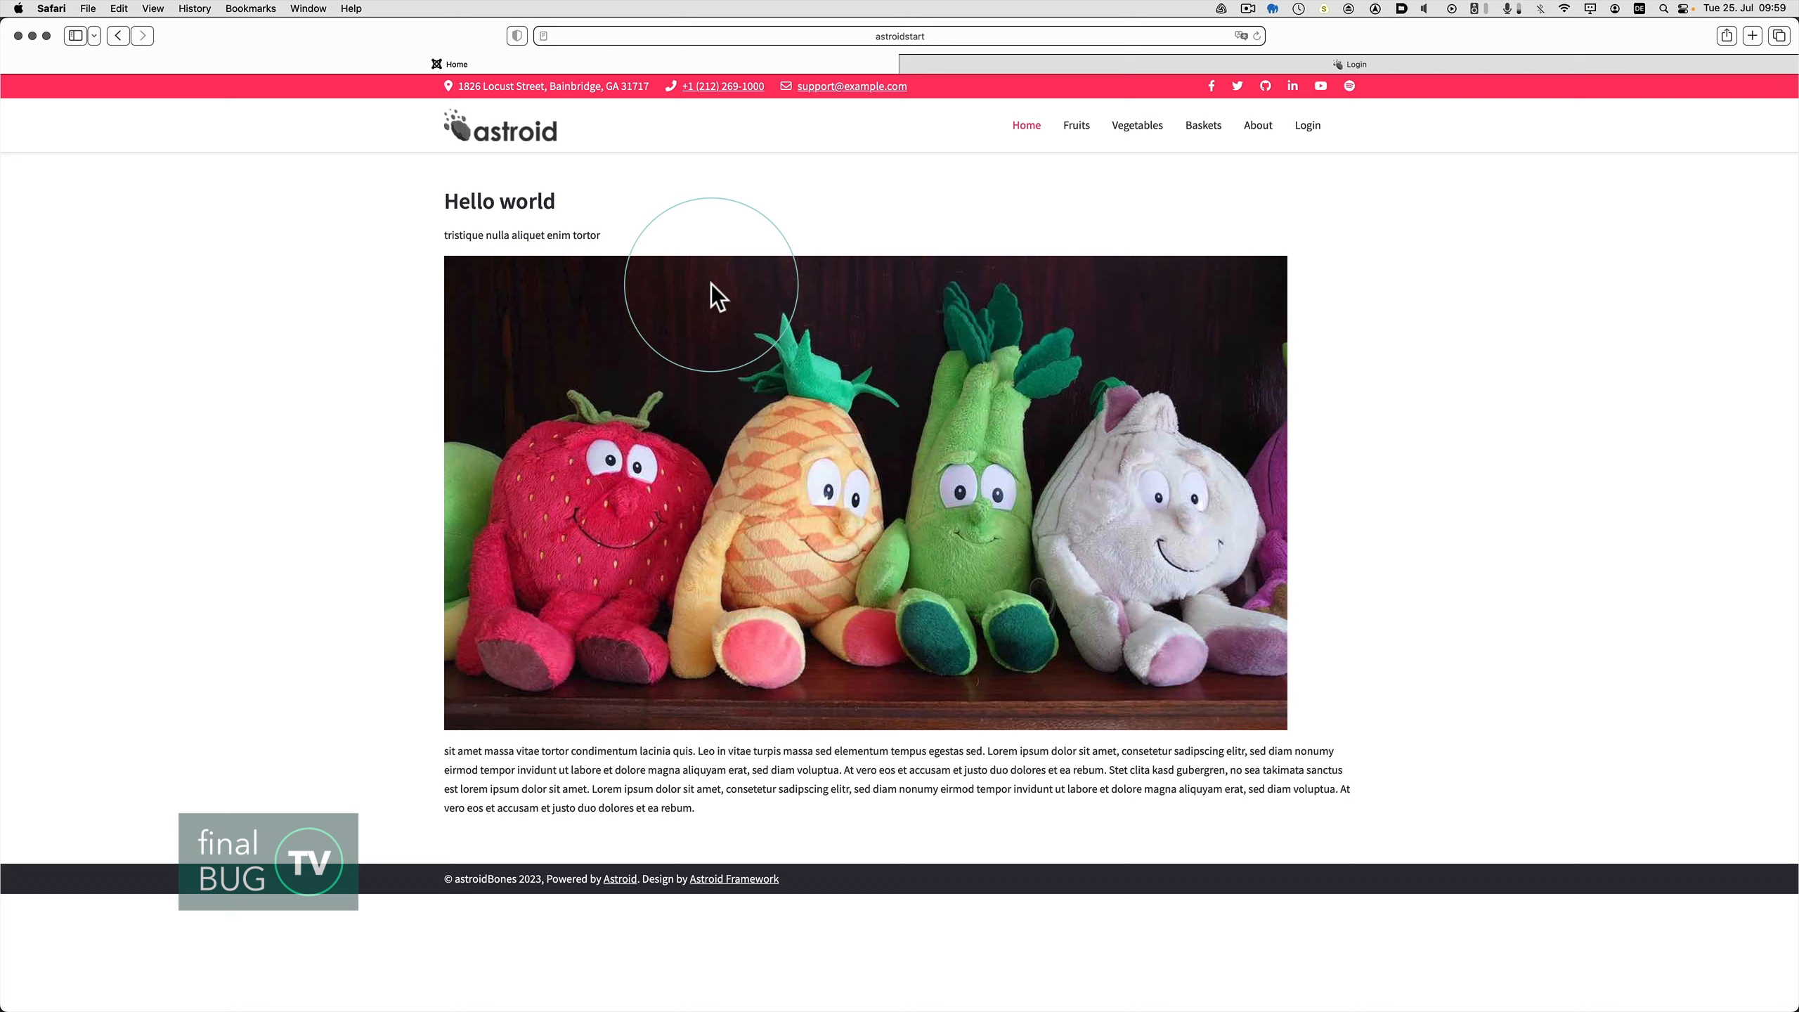
{"action": "key", "text": "super+Tab"}
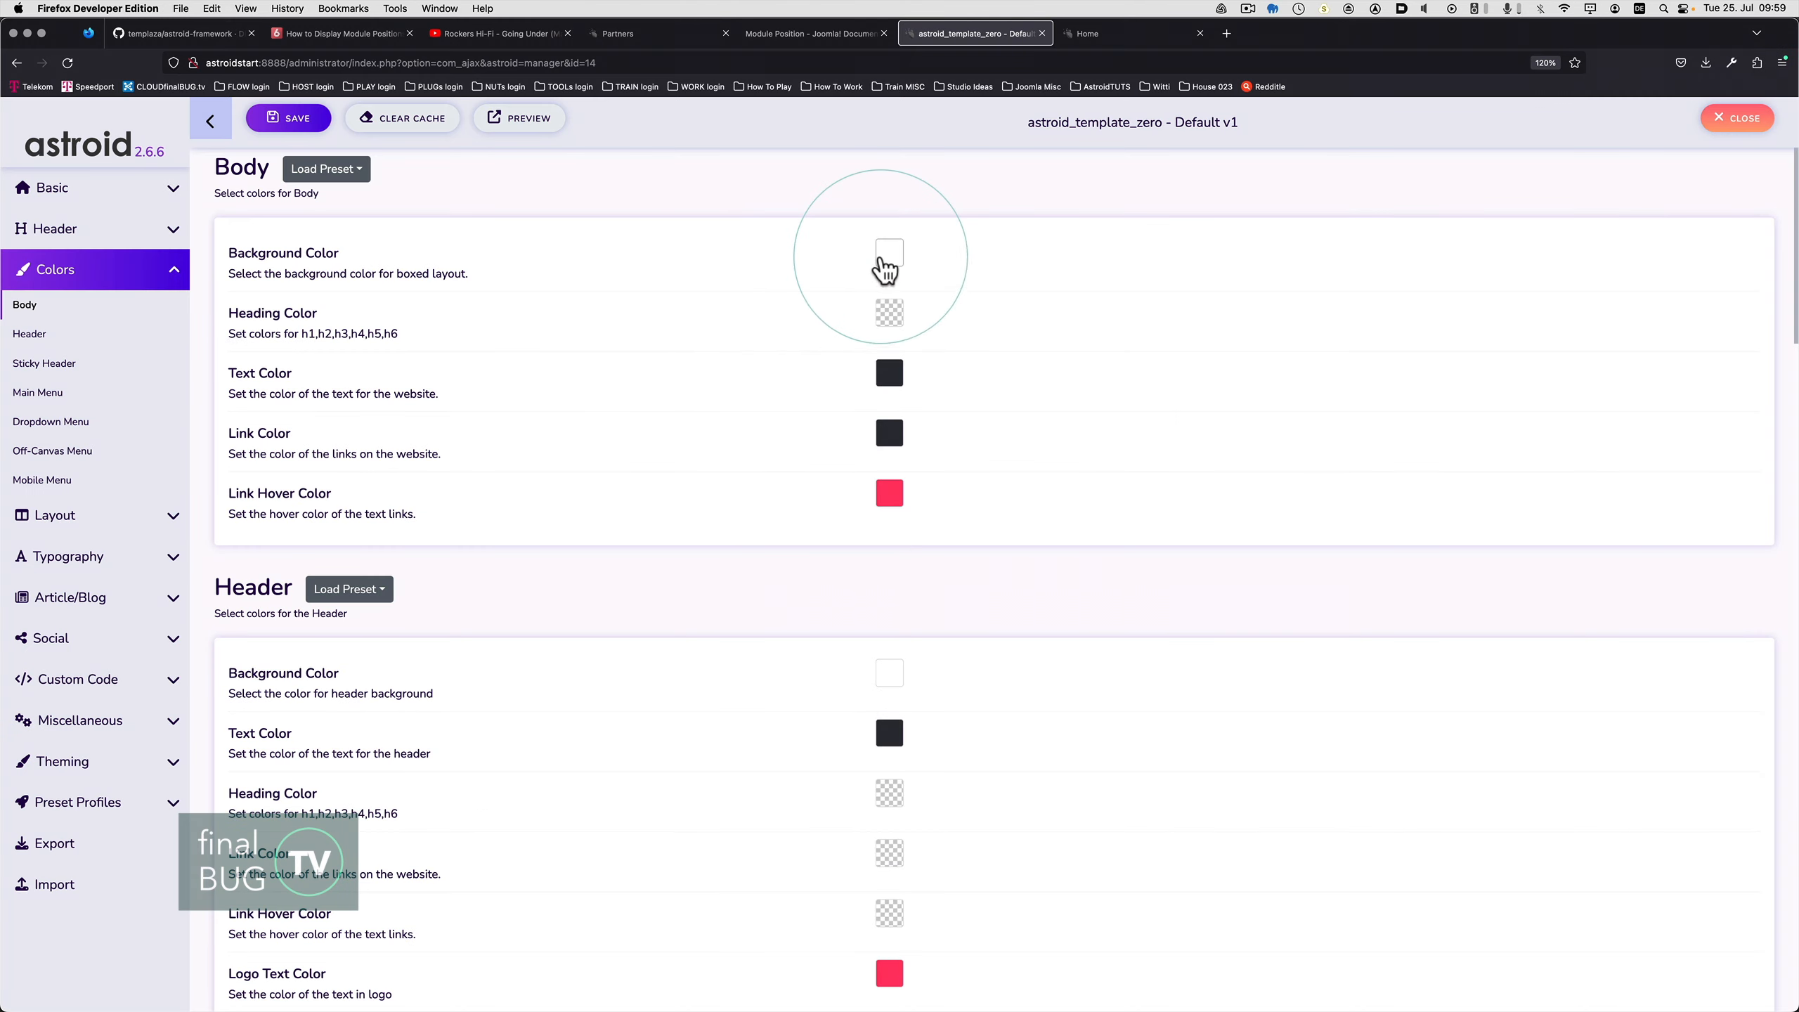
{"action": "left_click", "coordinate": [889, 253]}
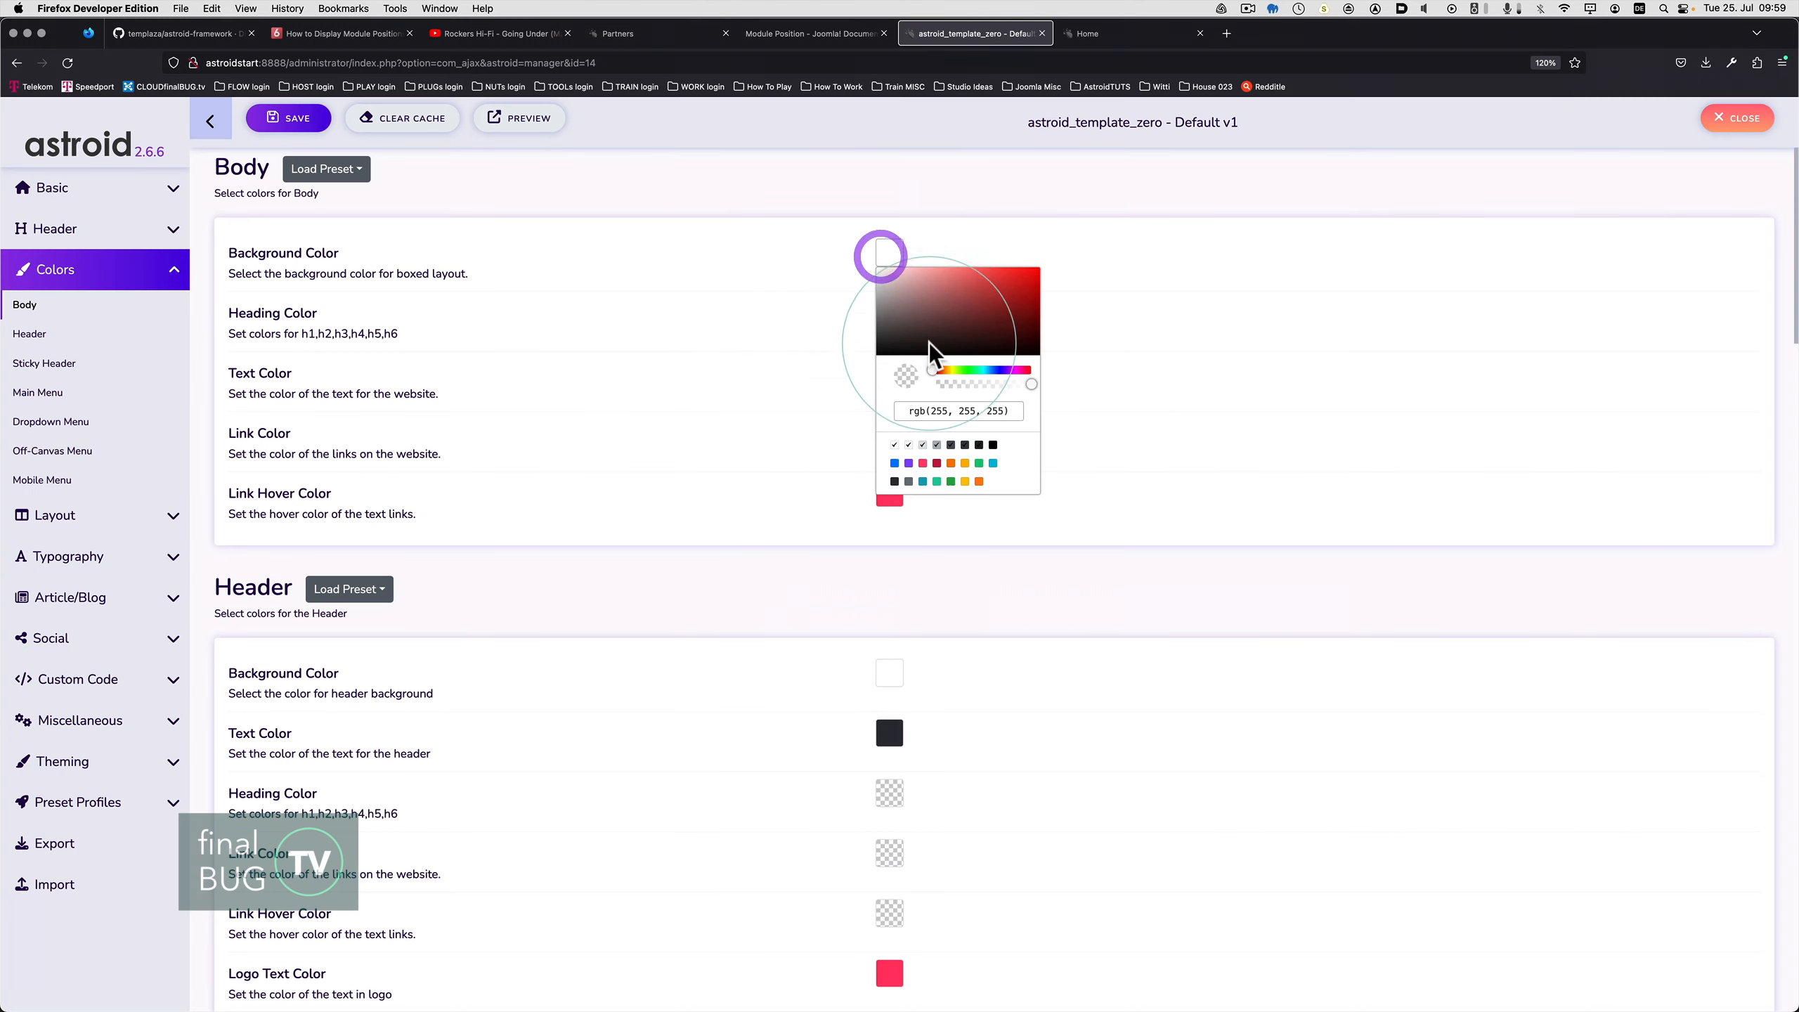
{"action": "triple_click", "coordinate": [979, 411]}
{"action": "type", "text": "rgb(73, 80, 87)"}
{"action": "left_click", "coordinate": [303, 118]}
- Reload the site's home page in Safari to check the body background, and return to Firefox to close the color picker
{"action": "key", "text": "super+Tab"}
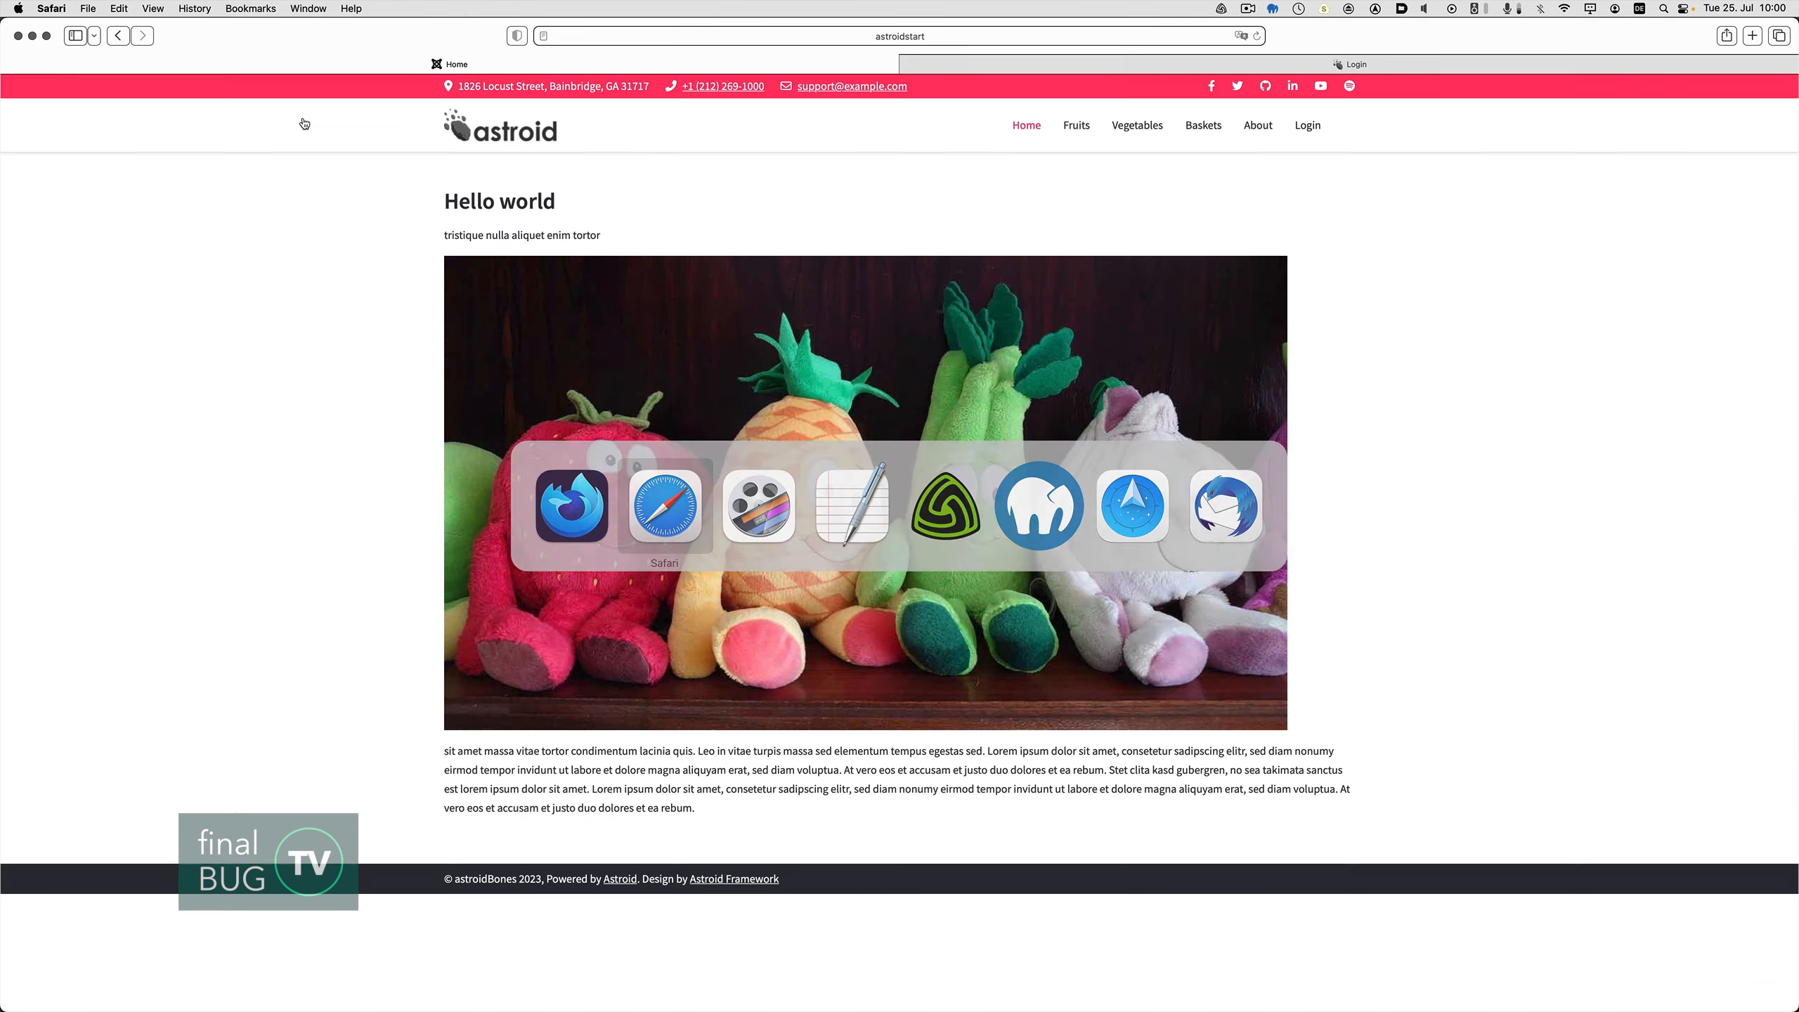
{"action": "key", "text": "super+r"}
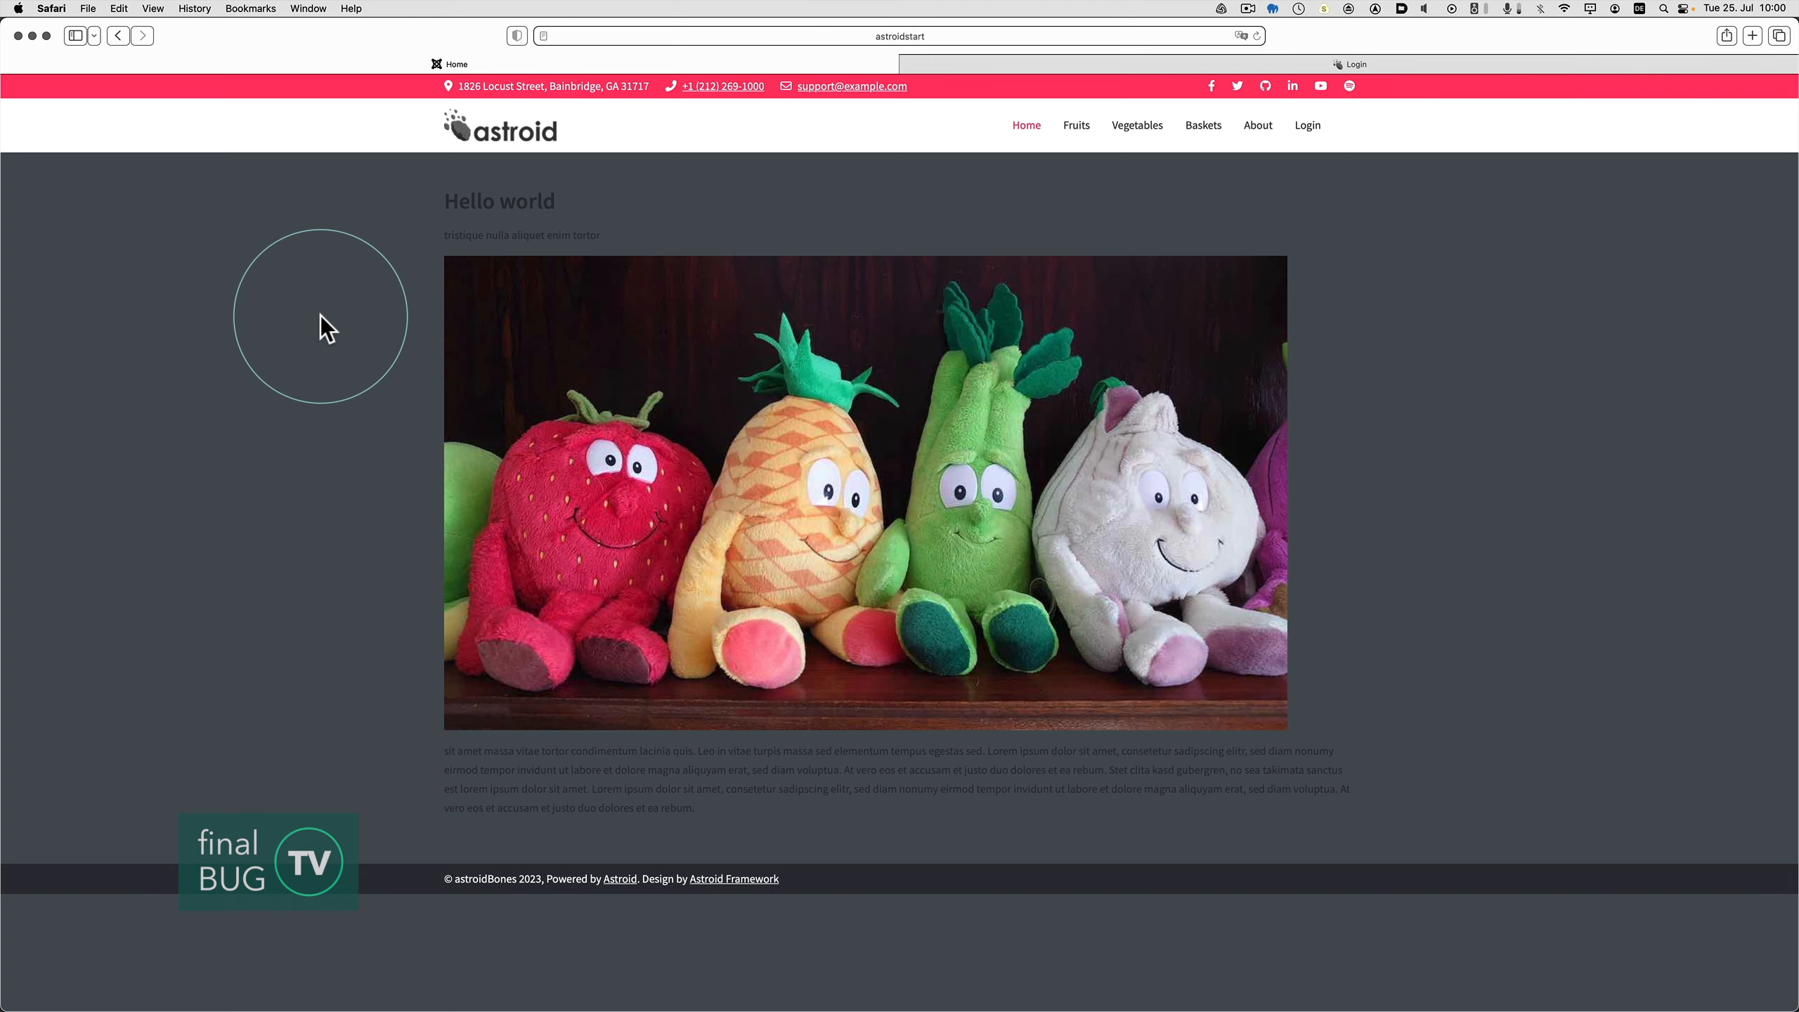
{"action": "key", "text": "super+Tab"}
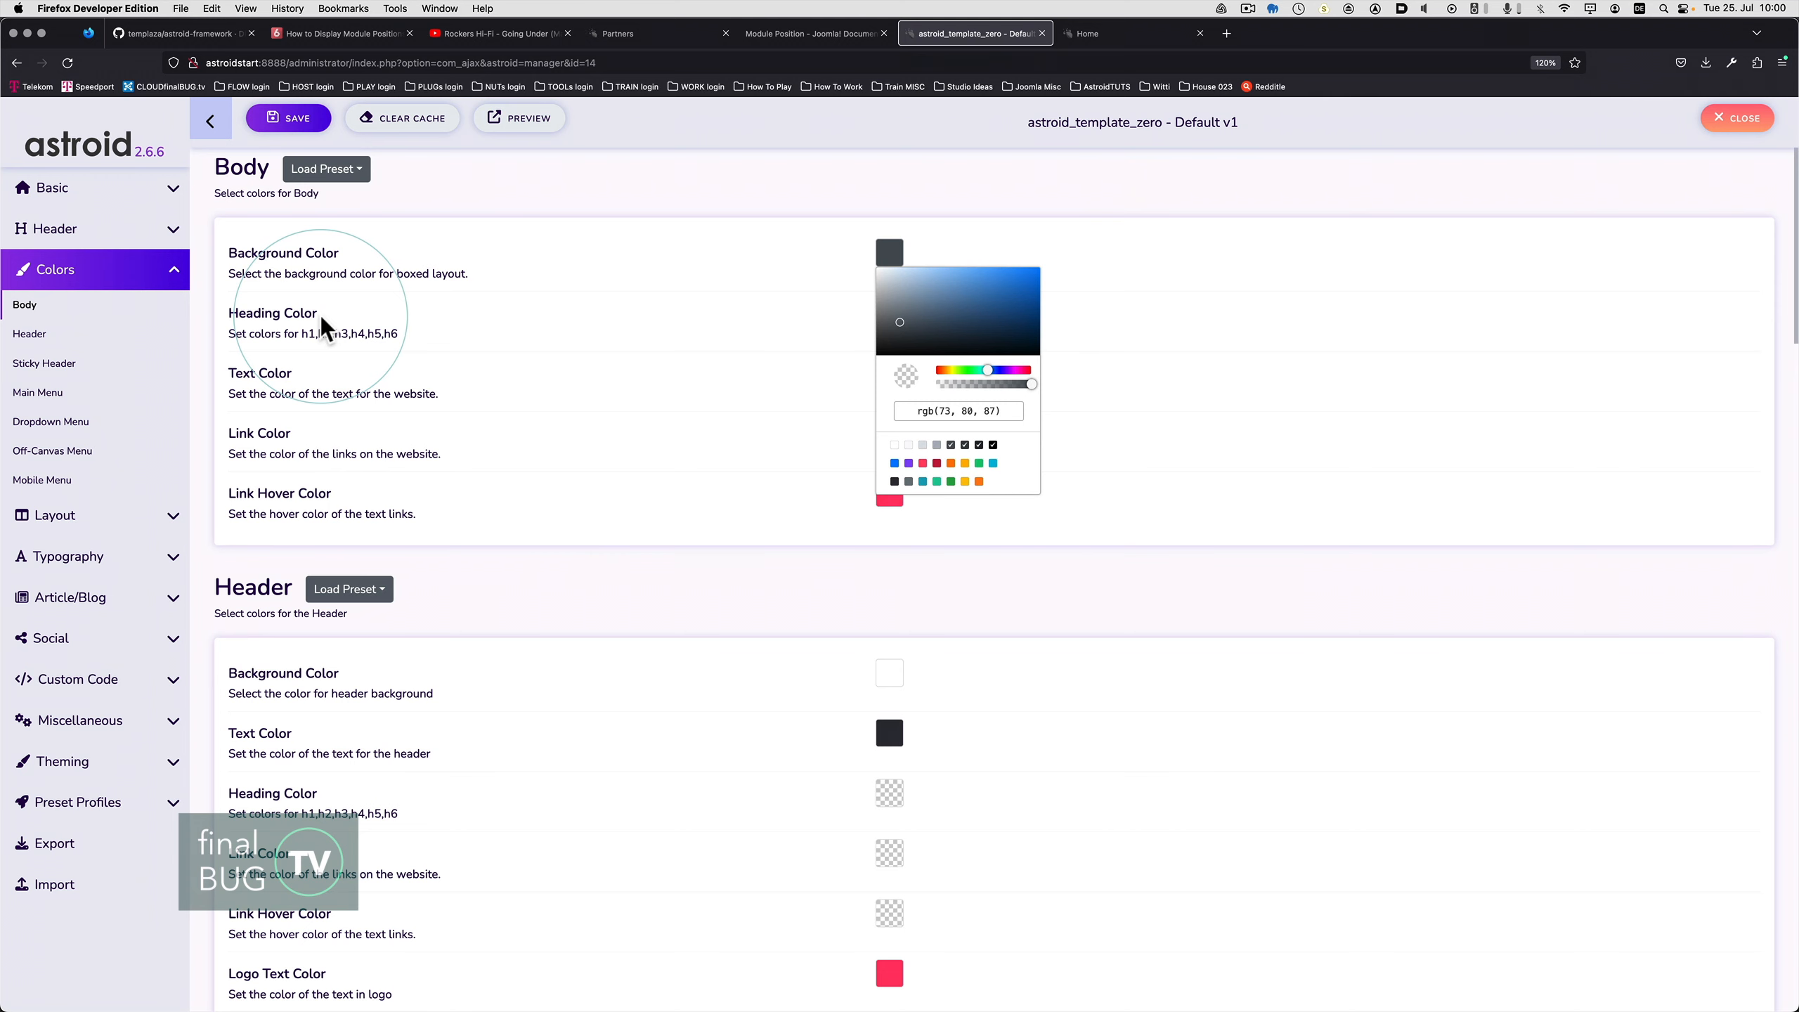
{"action": "left_click", "coordinate": [615, 340]}
- Copy the Header background color value rgb(255, 255, 255), and set that background to the pinkish-red preset color
{"action": "scroll", "coordinate": [620, 351], "scroll_direction": "down", "scroll_amount": 5}
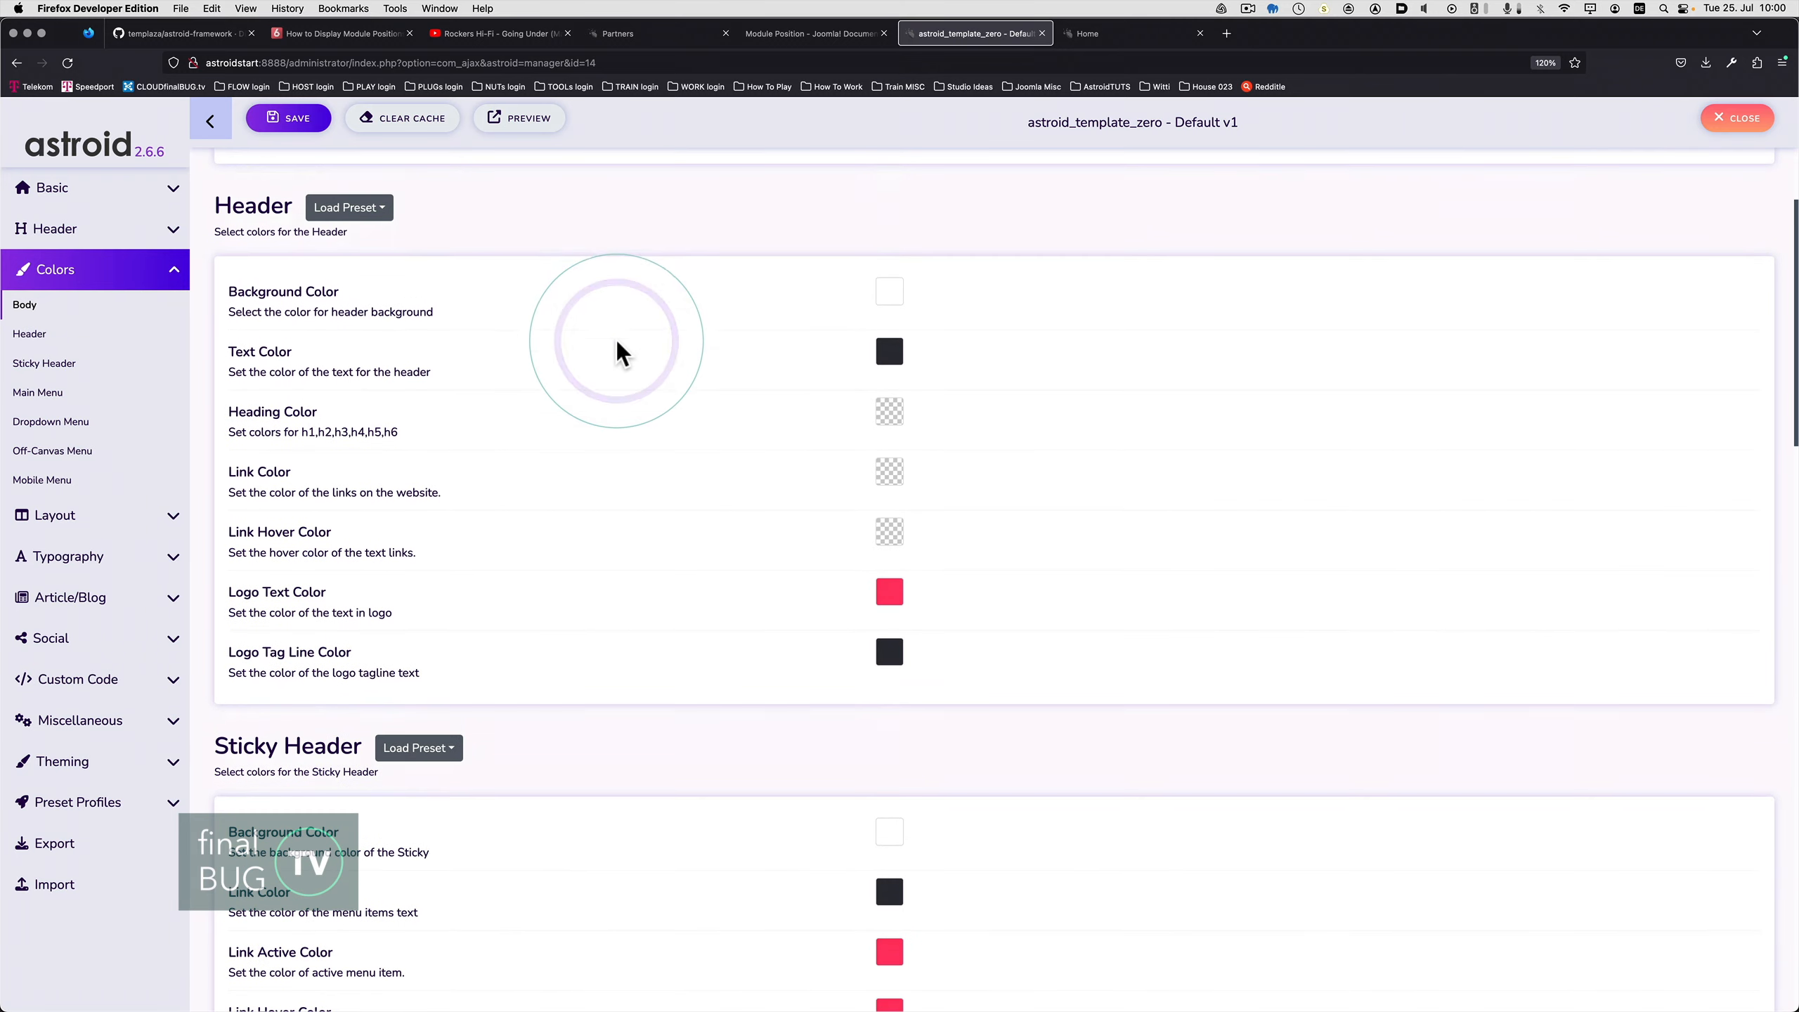
{"action": "left_click", "coordinate": [891, 304]}
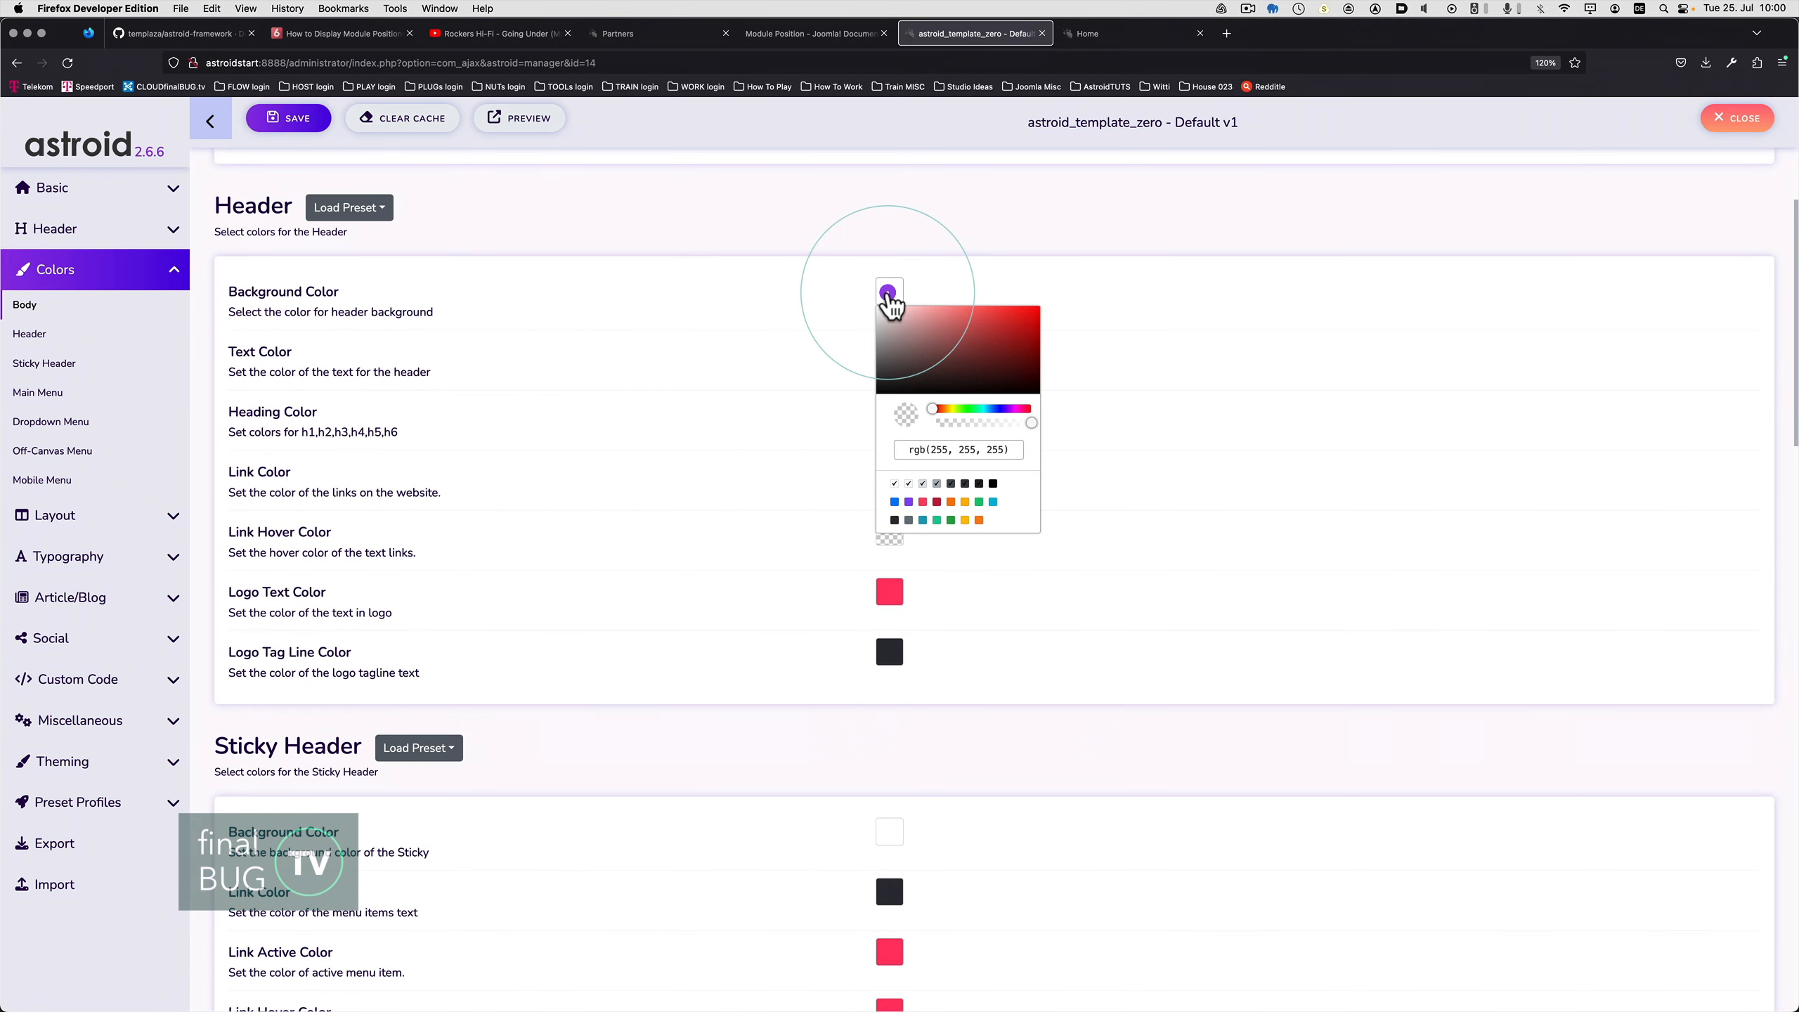
{"action": "left_click", "coordinate": [950, 450]}
{"action": "key", "text": "super+c"}
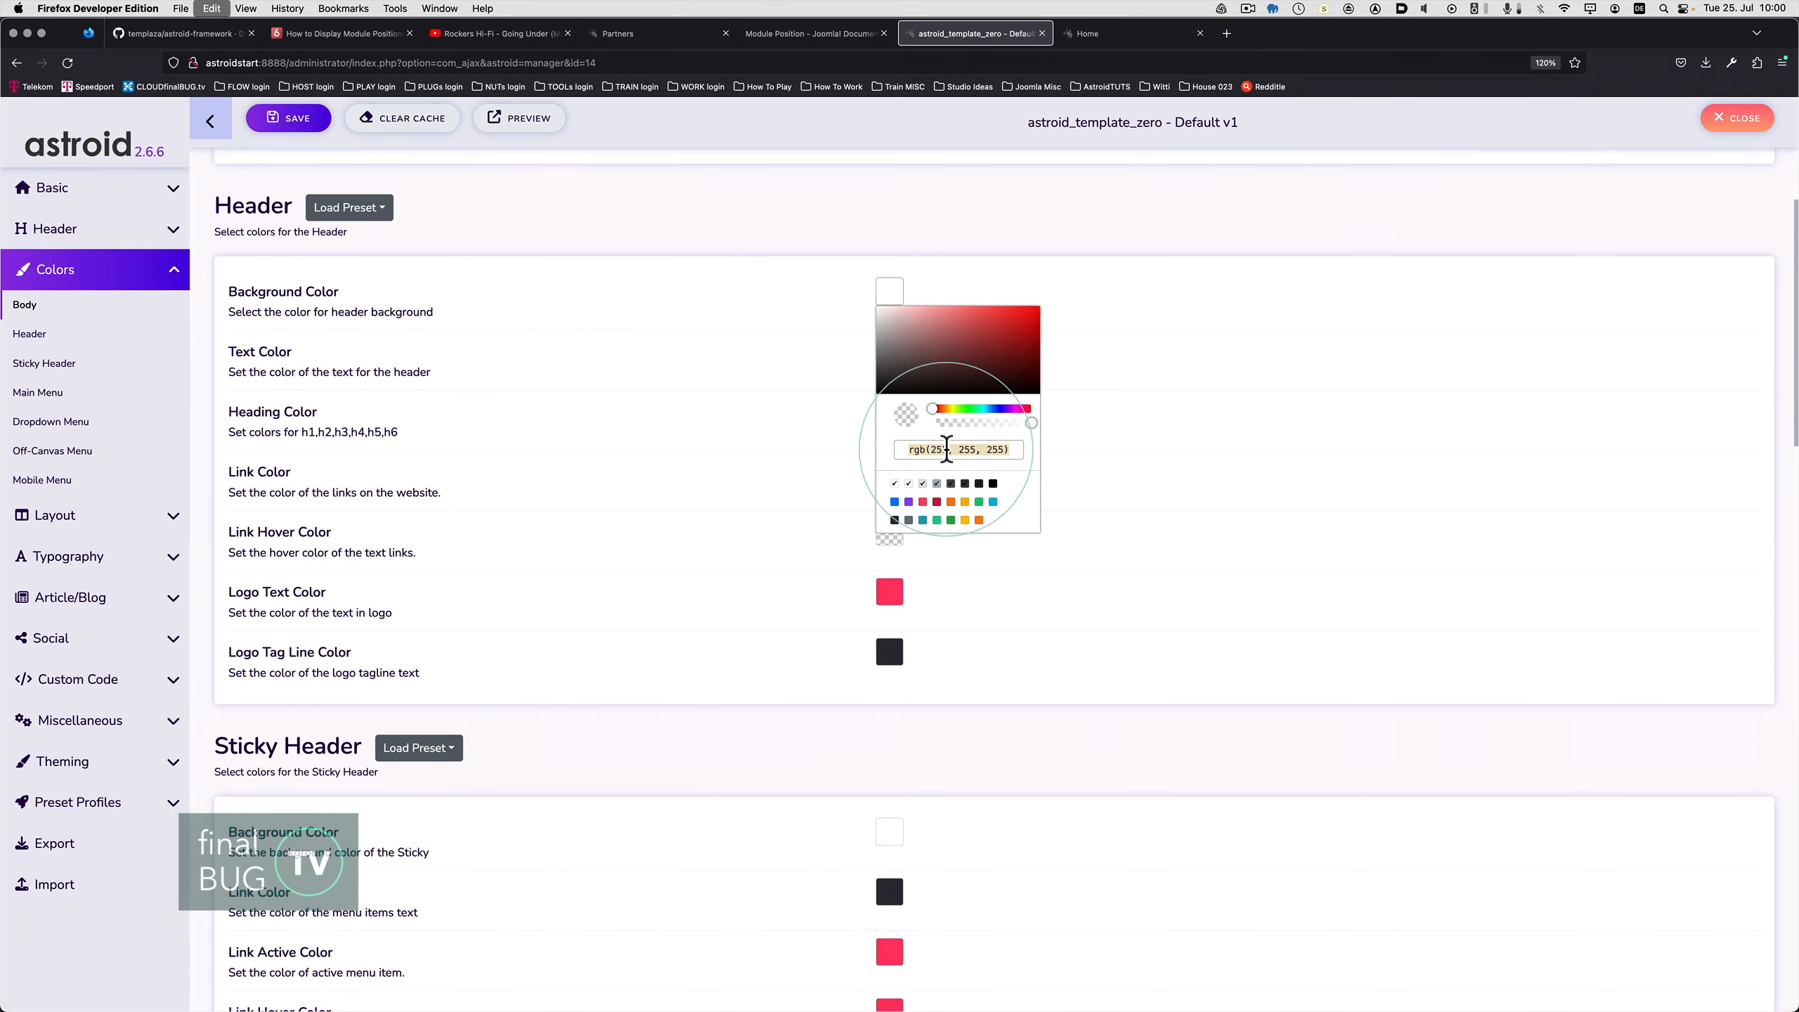
{"action": "left_click", "coordinate": [779, 386]}
{"action": "left_click", "coordinate": [891, 299]}
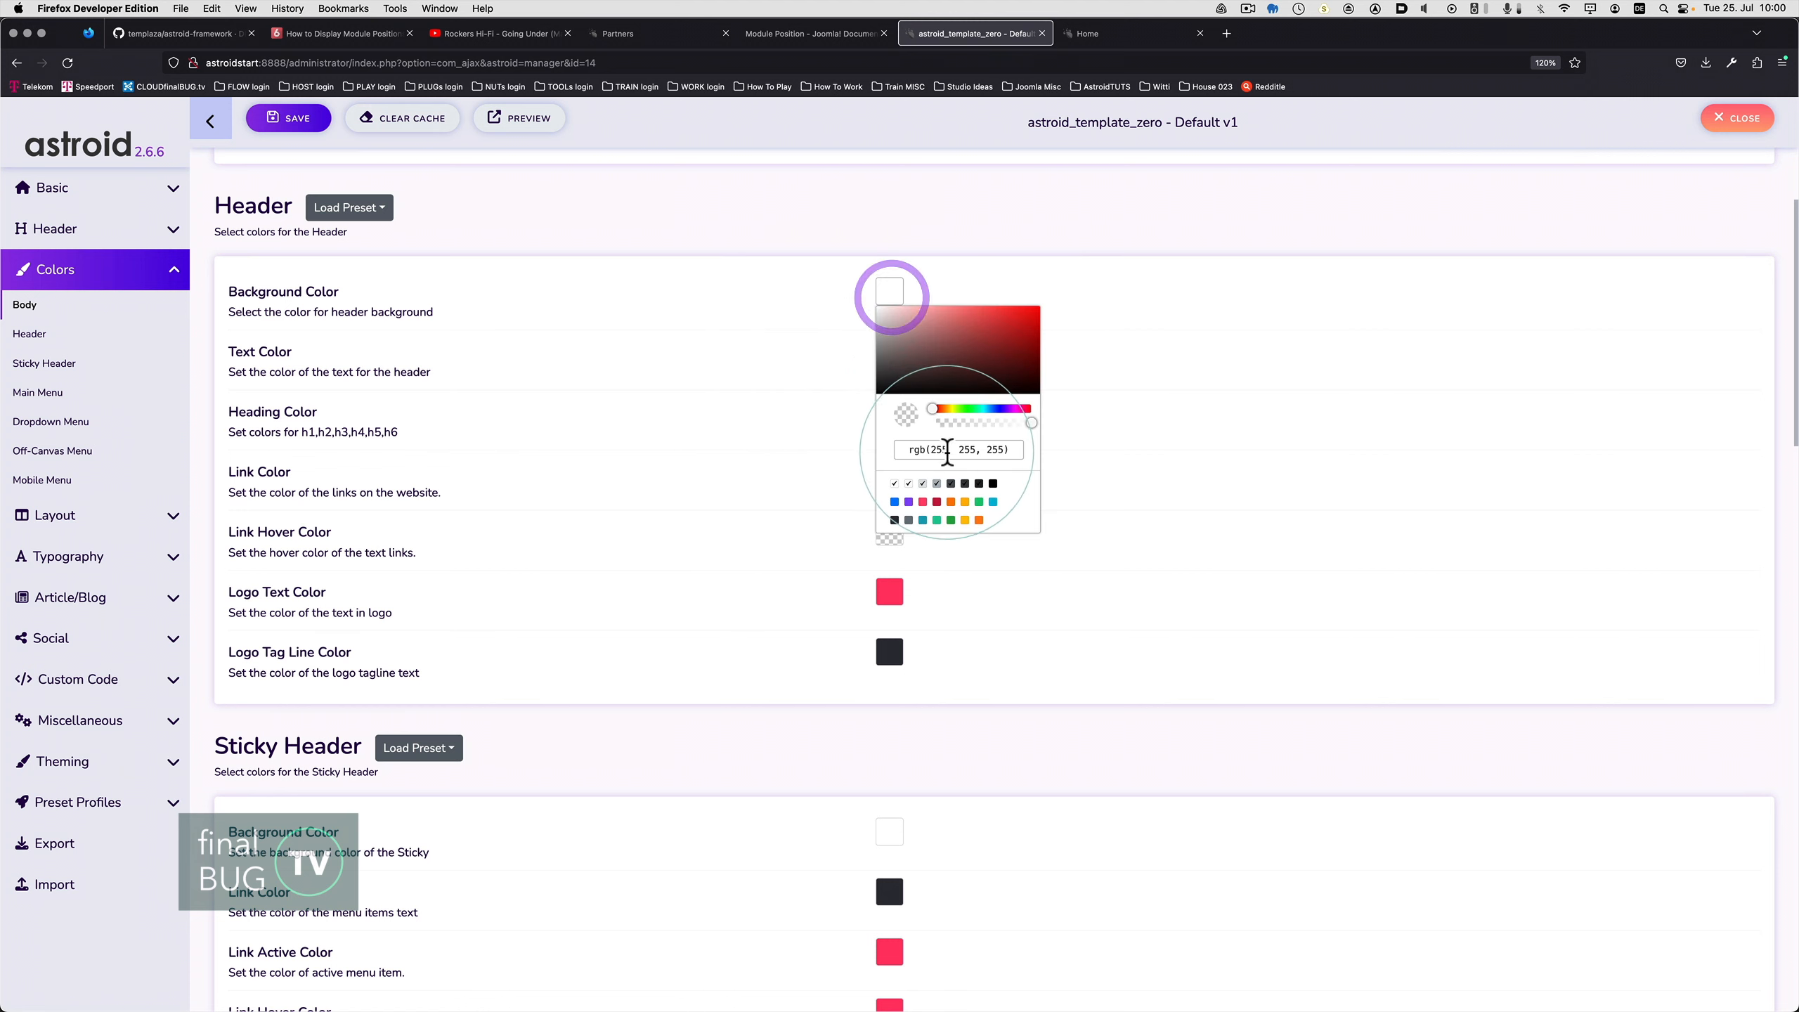
{"action": "left_click", "coordinate": [922, 502]}
{"action": "left_click", "coordinate": [797, 496]}
- Set the Sticky Header background color to rgb(255, 180, 0) and save the template
{"action": "scroll", "coordinate": [796, 496], "scroll_direction": "down", "scroll_amount": 5}
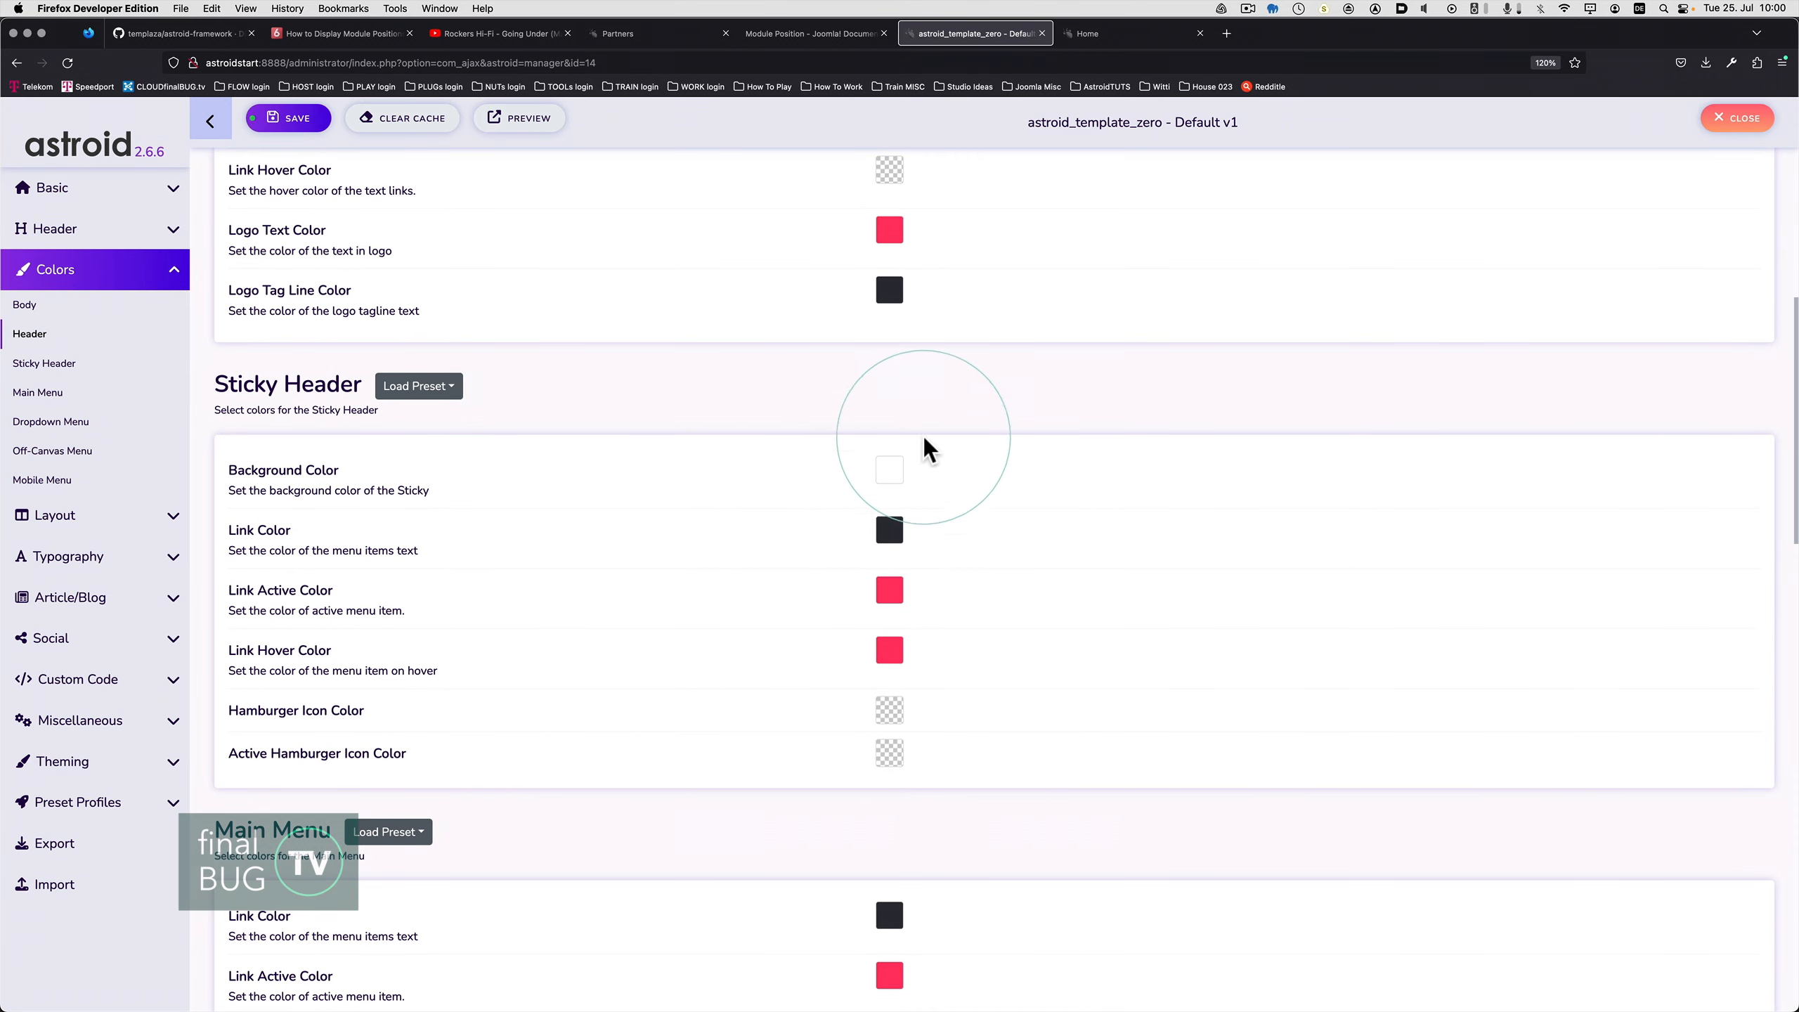
{"action": "left_click", "coordinate": [894, 473]}
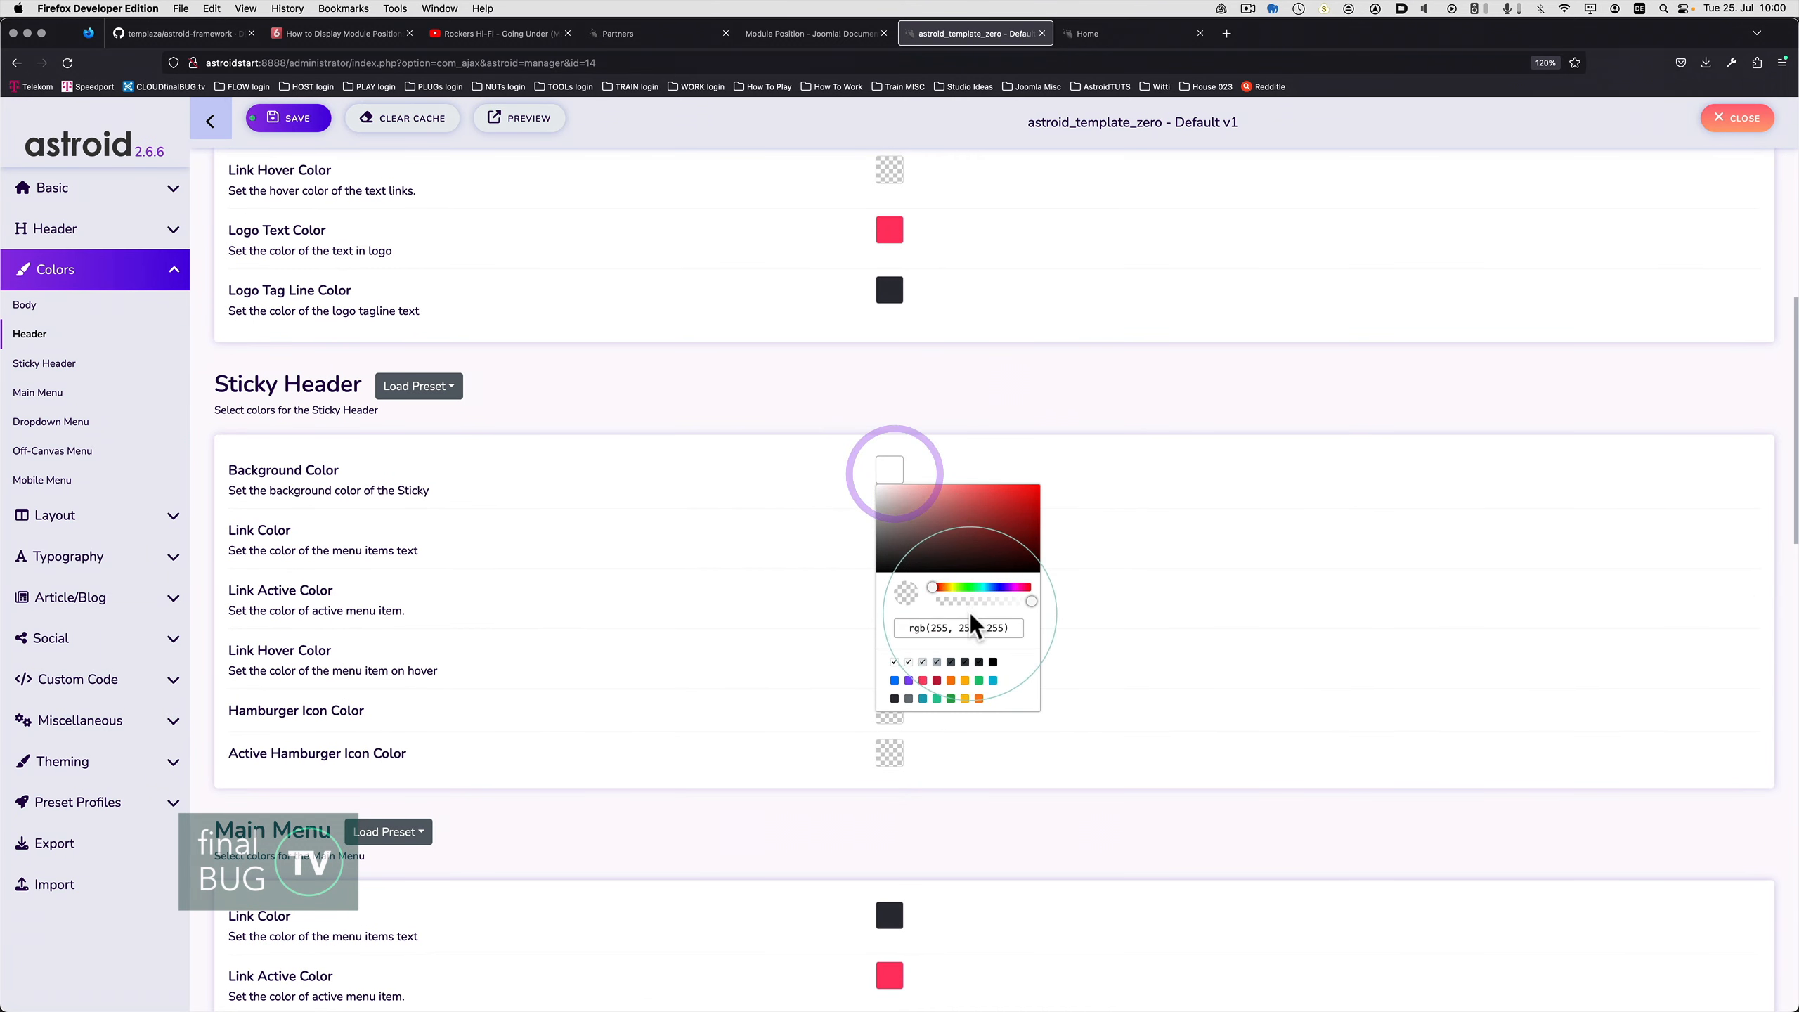
{"action": "left_click", "coordinate": [964, 680]}
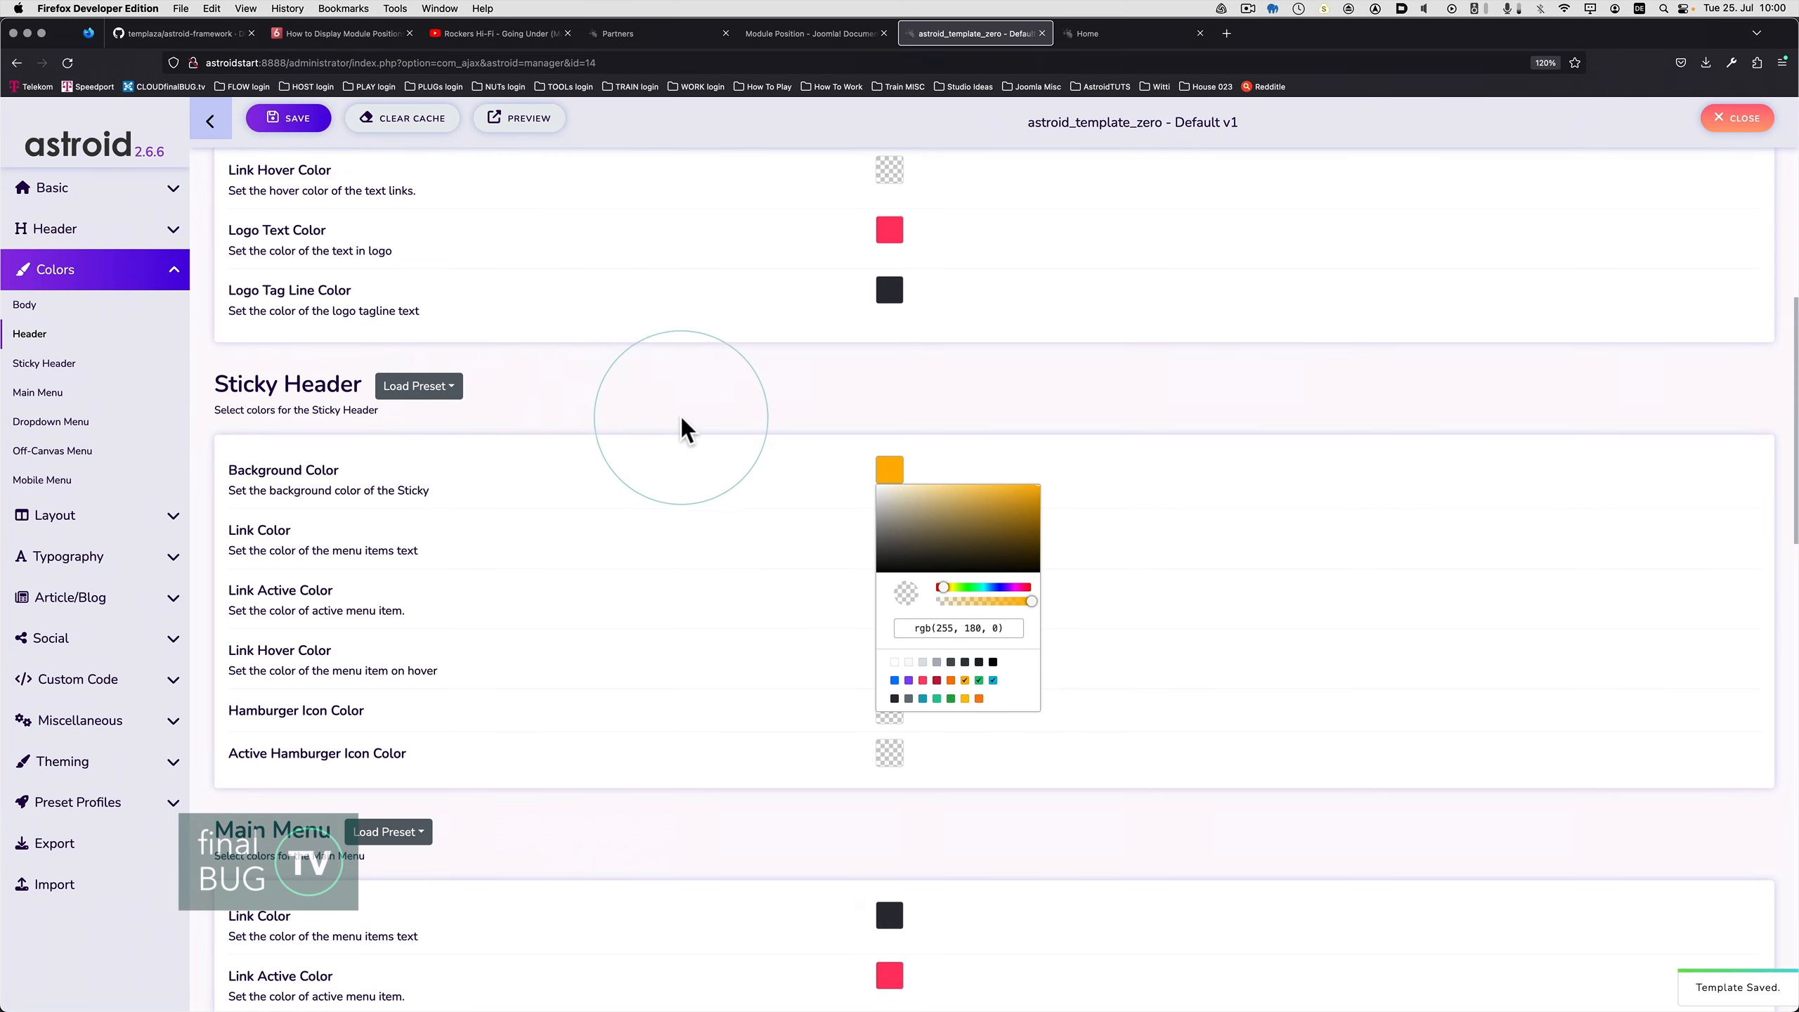
{"action": "scroll", "coordinate": [681, 414], "scroll_direction": "up", "scroll_amount": 8}
- Switch to Safari and scroll through the About page to compare the normal header with the sticky header
{"action": "key", "text": "super+Tab"}
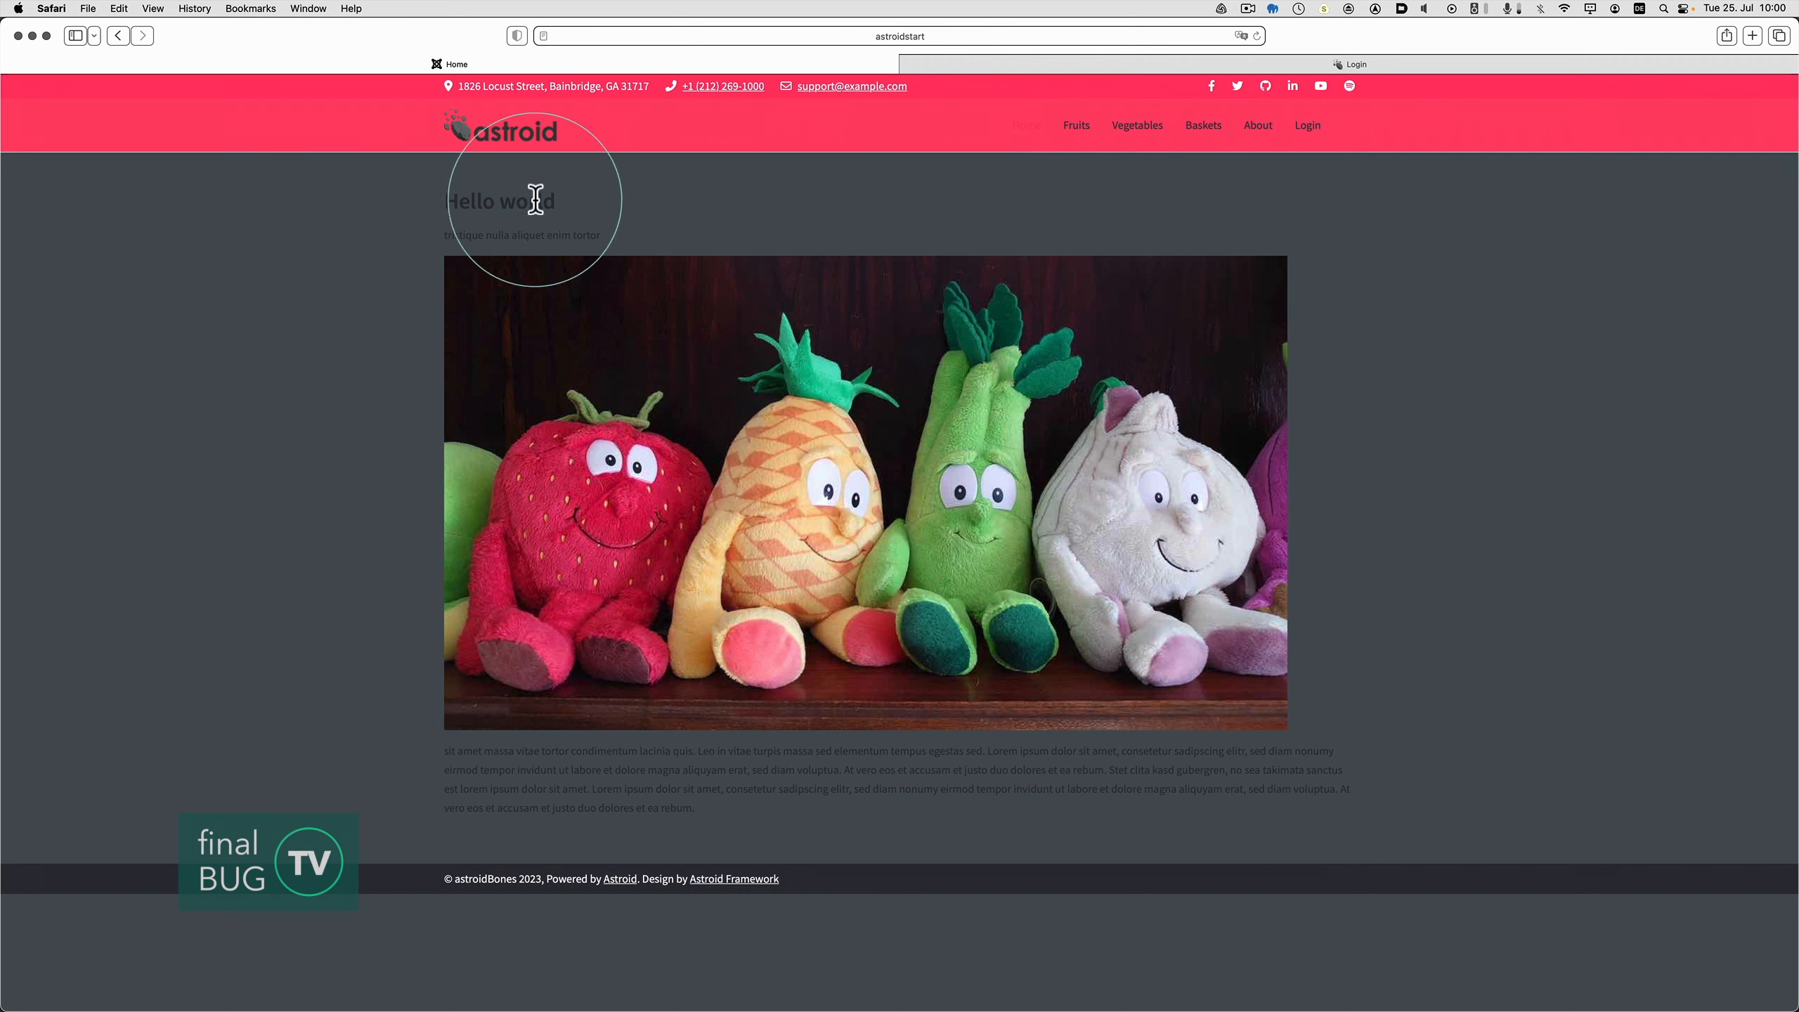
{"action": "left_click", "coordinate": [1258, 131]}
{"action": "scroll", "coordinate": [1300, 348], "scroll_direction": "down", "scroll_amount": 10}
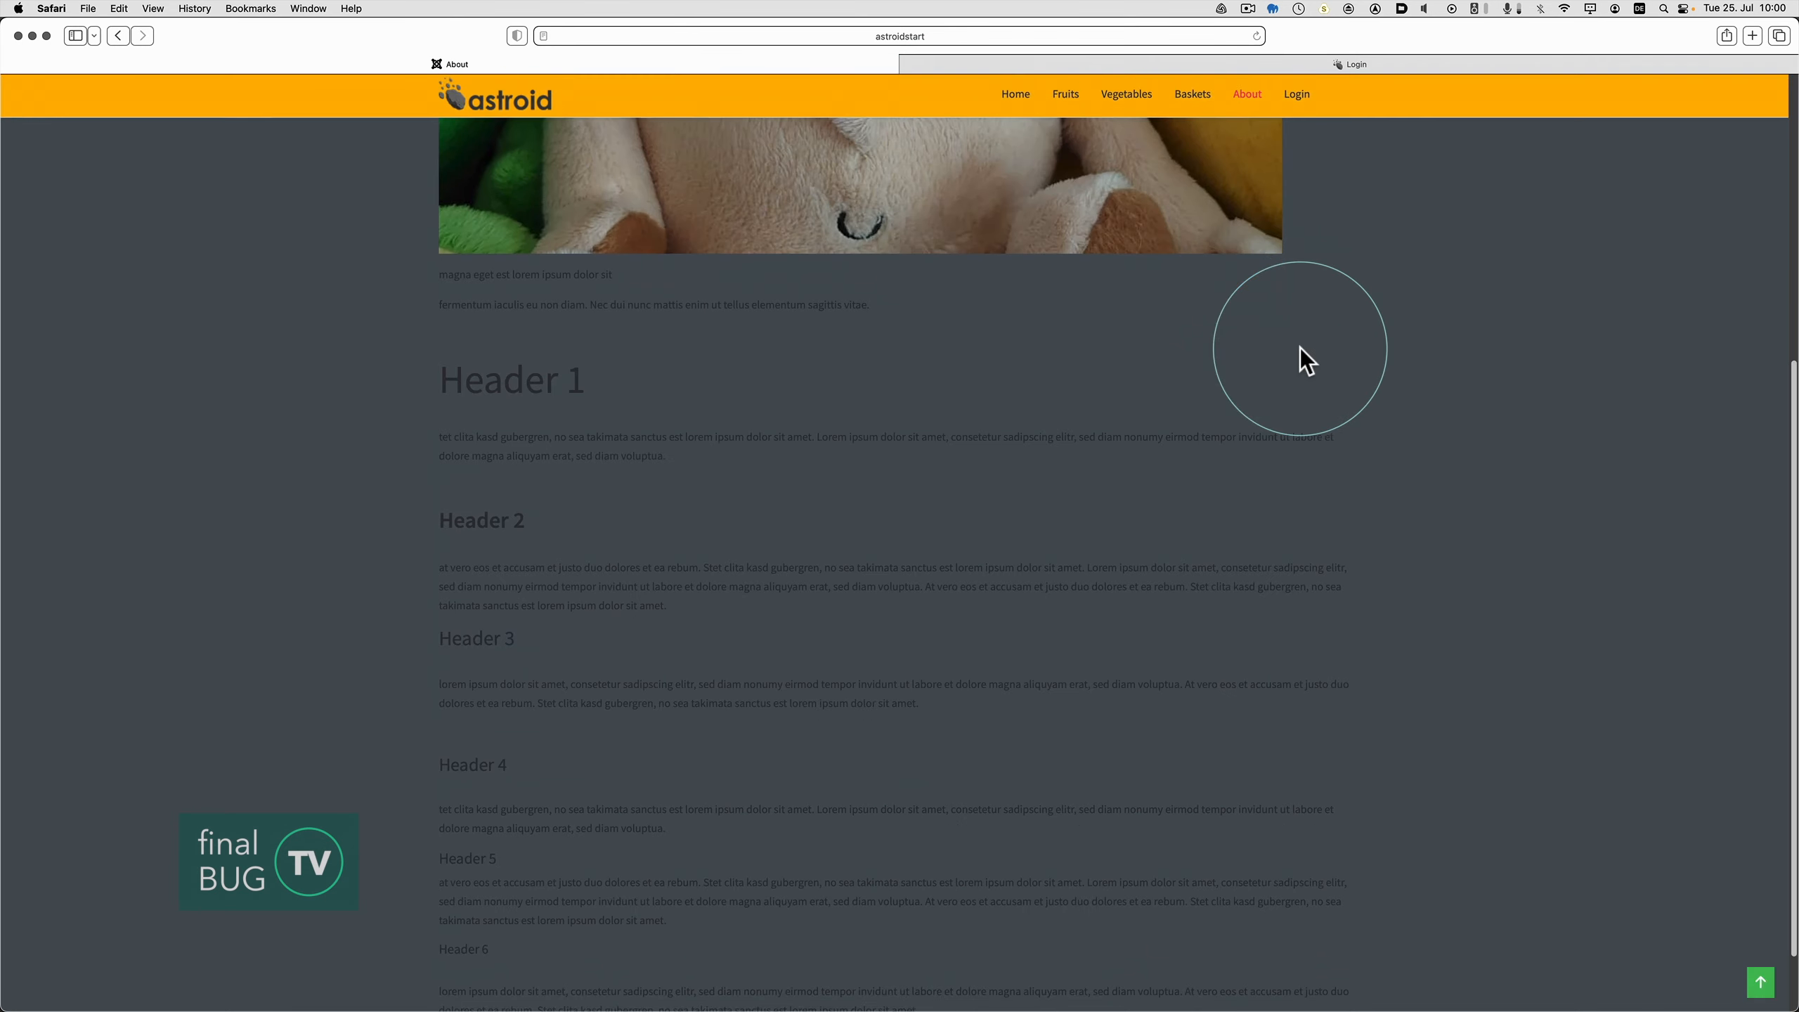
{"action": "scroll", "coordinate": [886, 128], "scroll_direction": "up", "scroll_amount": 10}
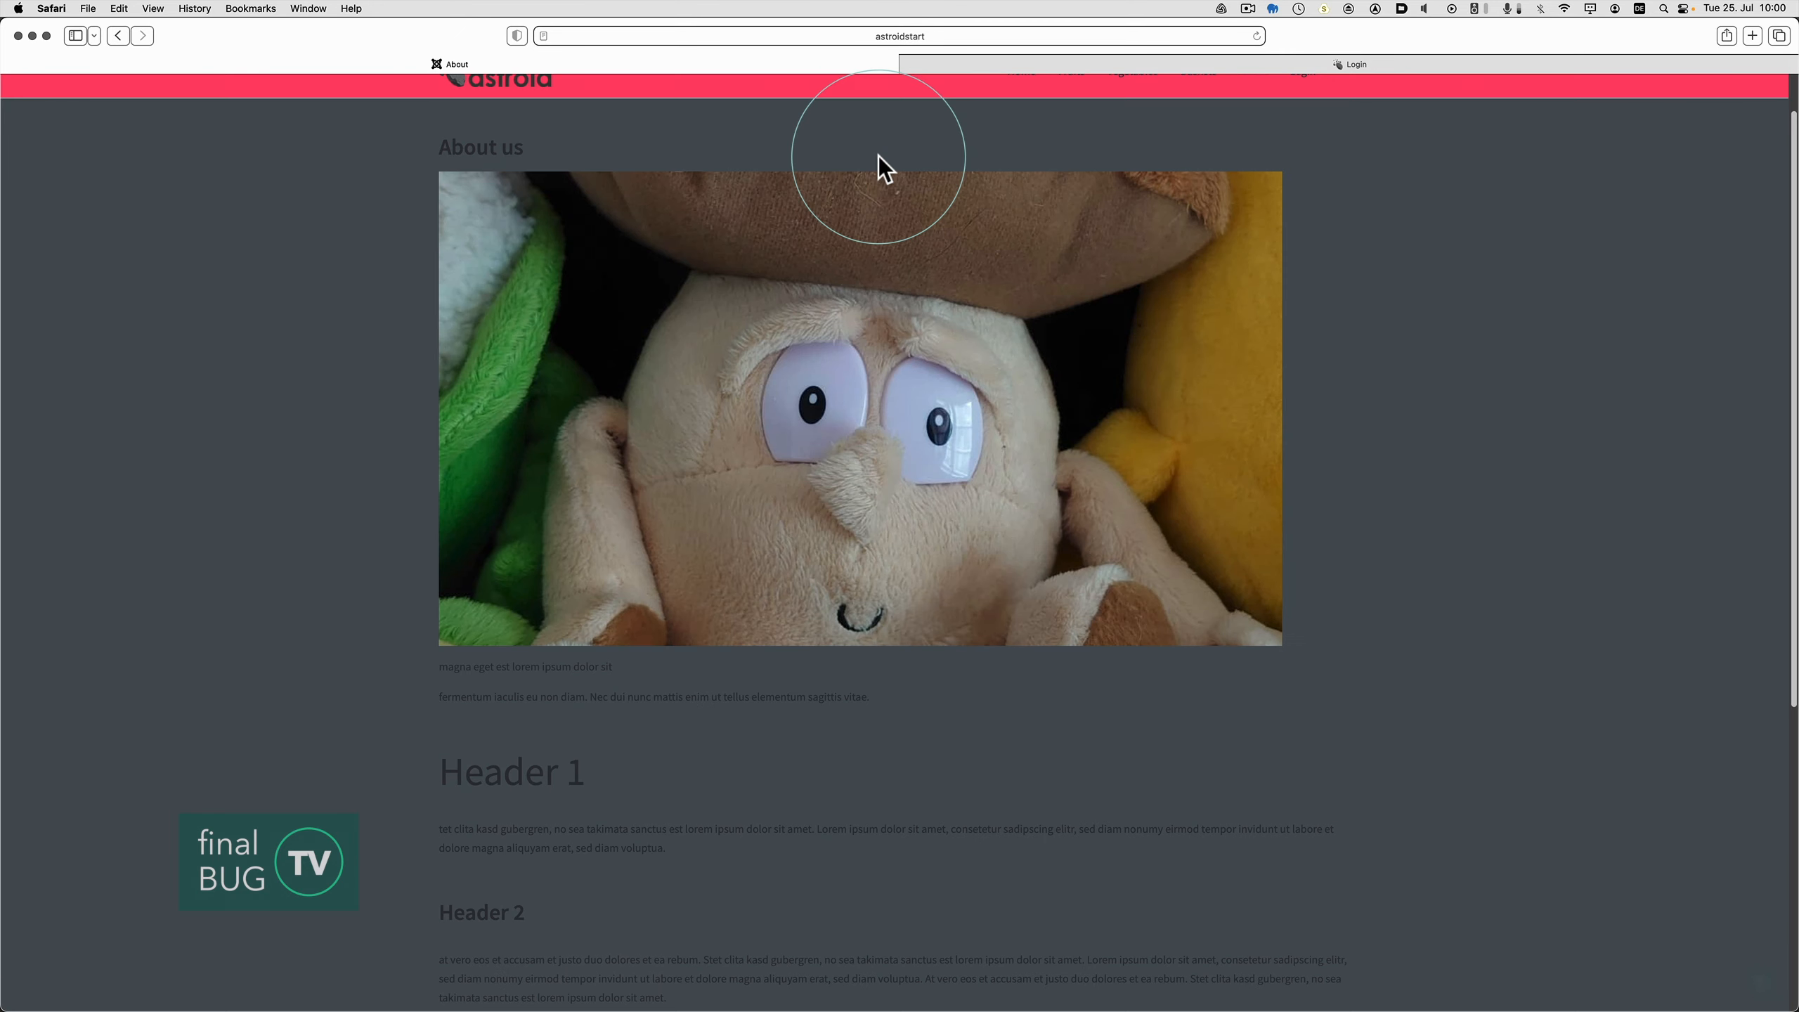
{"action": "scroll", "coordinate": [879, 160], "scroll_direction": "down", "scroll_amount": 8}
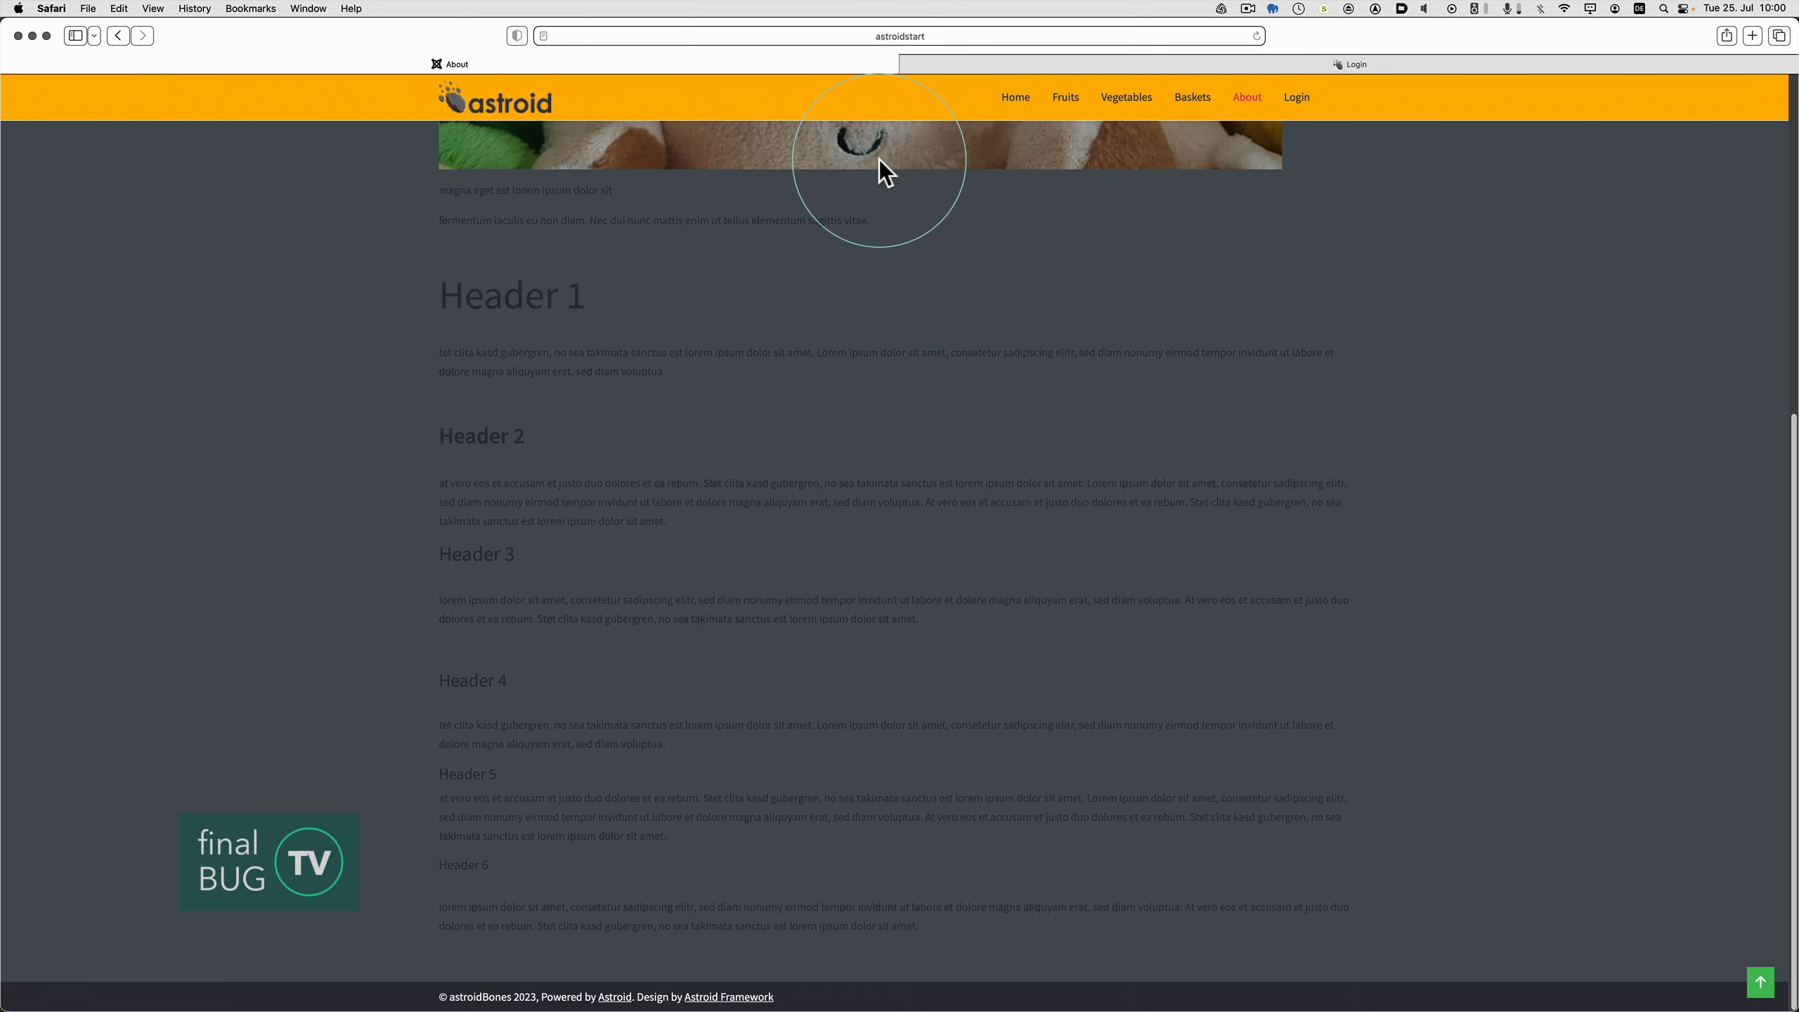
{"action": "scroll", "coordinate": [880, 160], "scroll_direction": "up", "scroll_amount": 8}
- Switch back to Firefox and set the Header background color to rgb(255, 255, 255)
{"action": "key", "text": "super+Tab"}
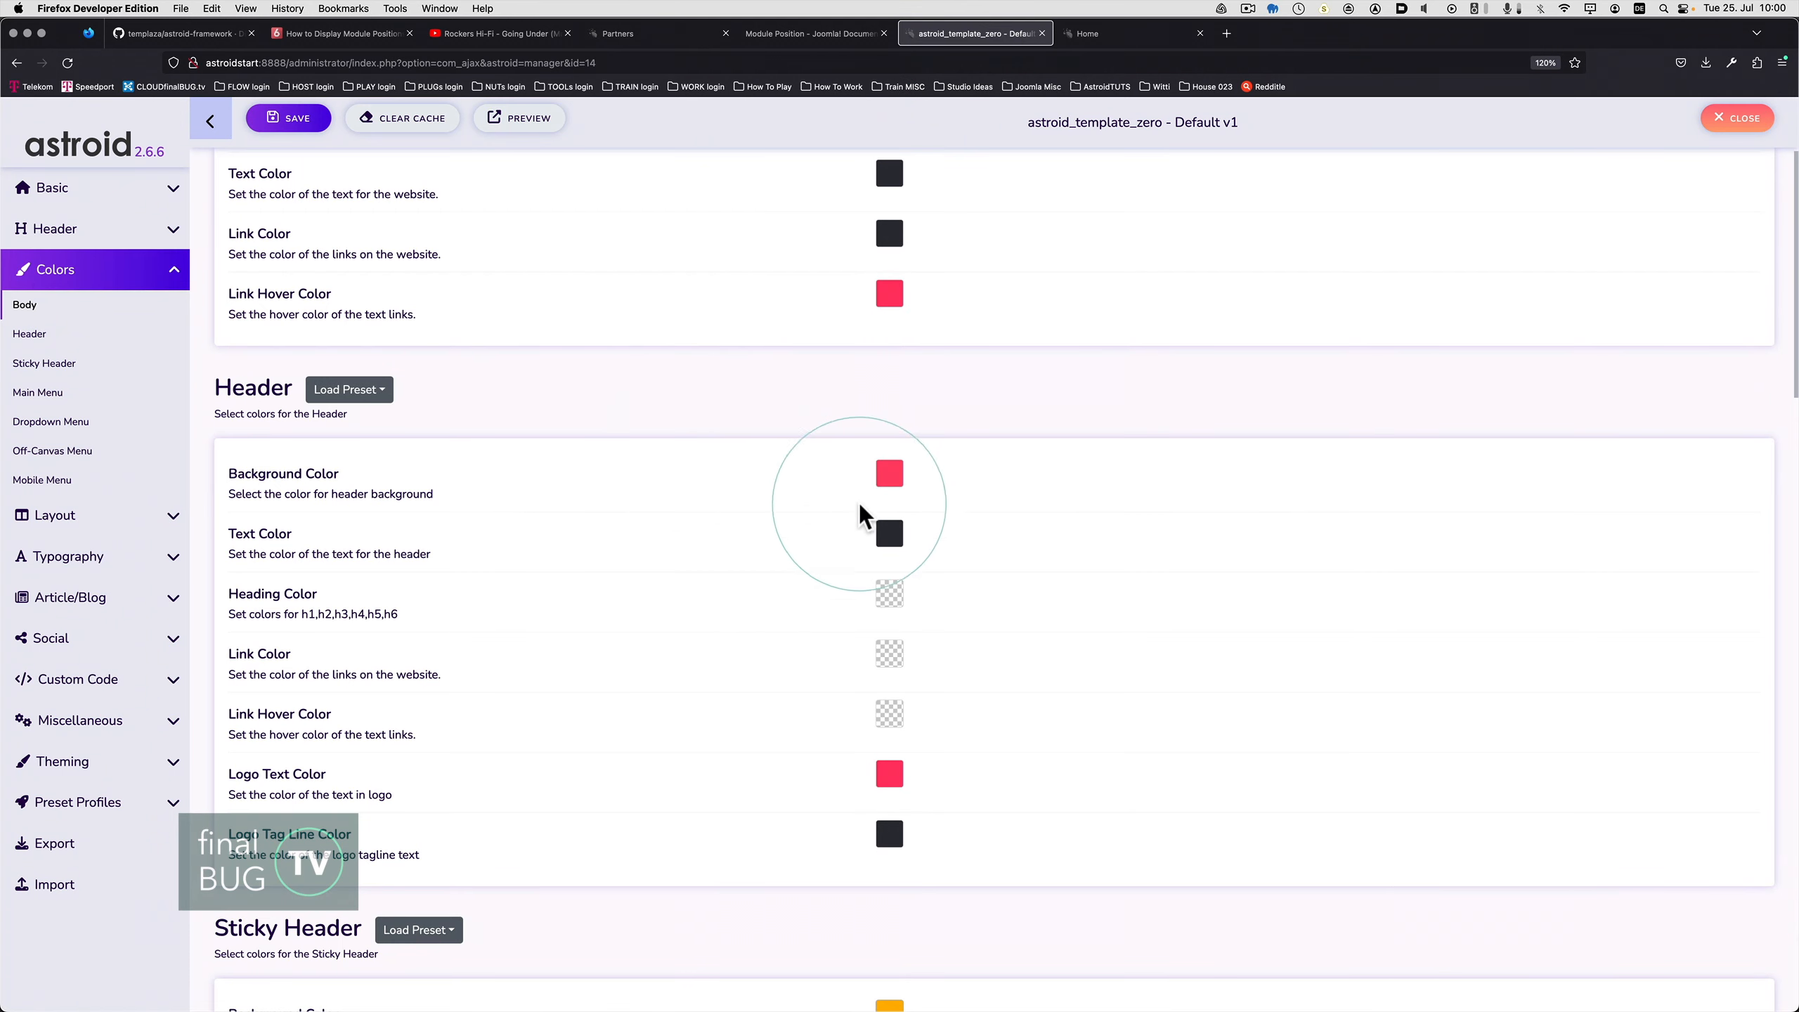
{"action": "left_click", "coordinate": [888, 473]}
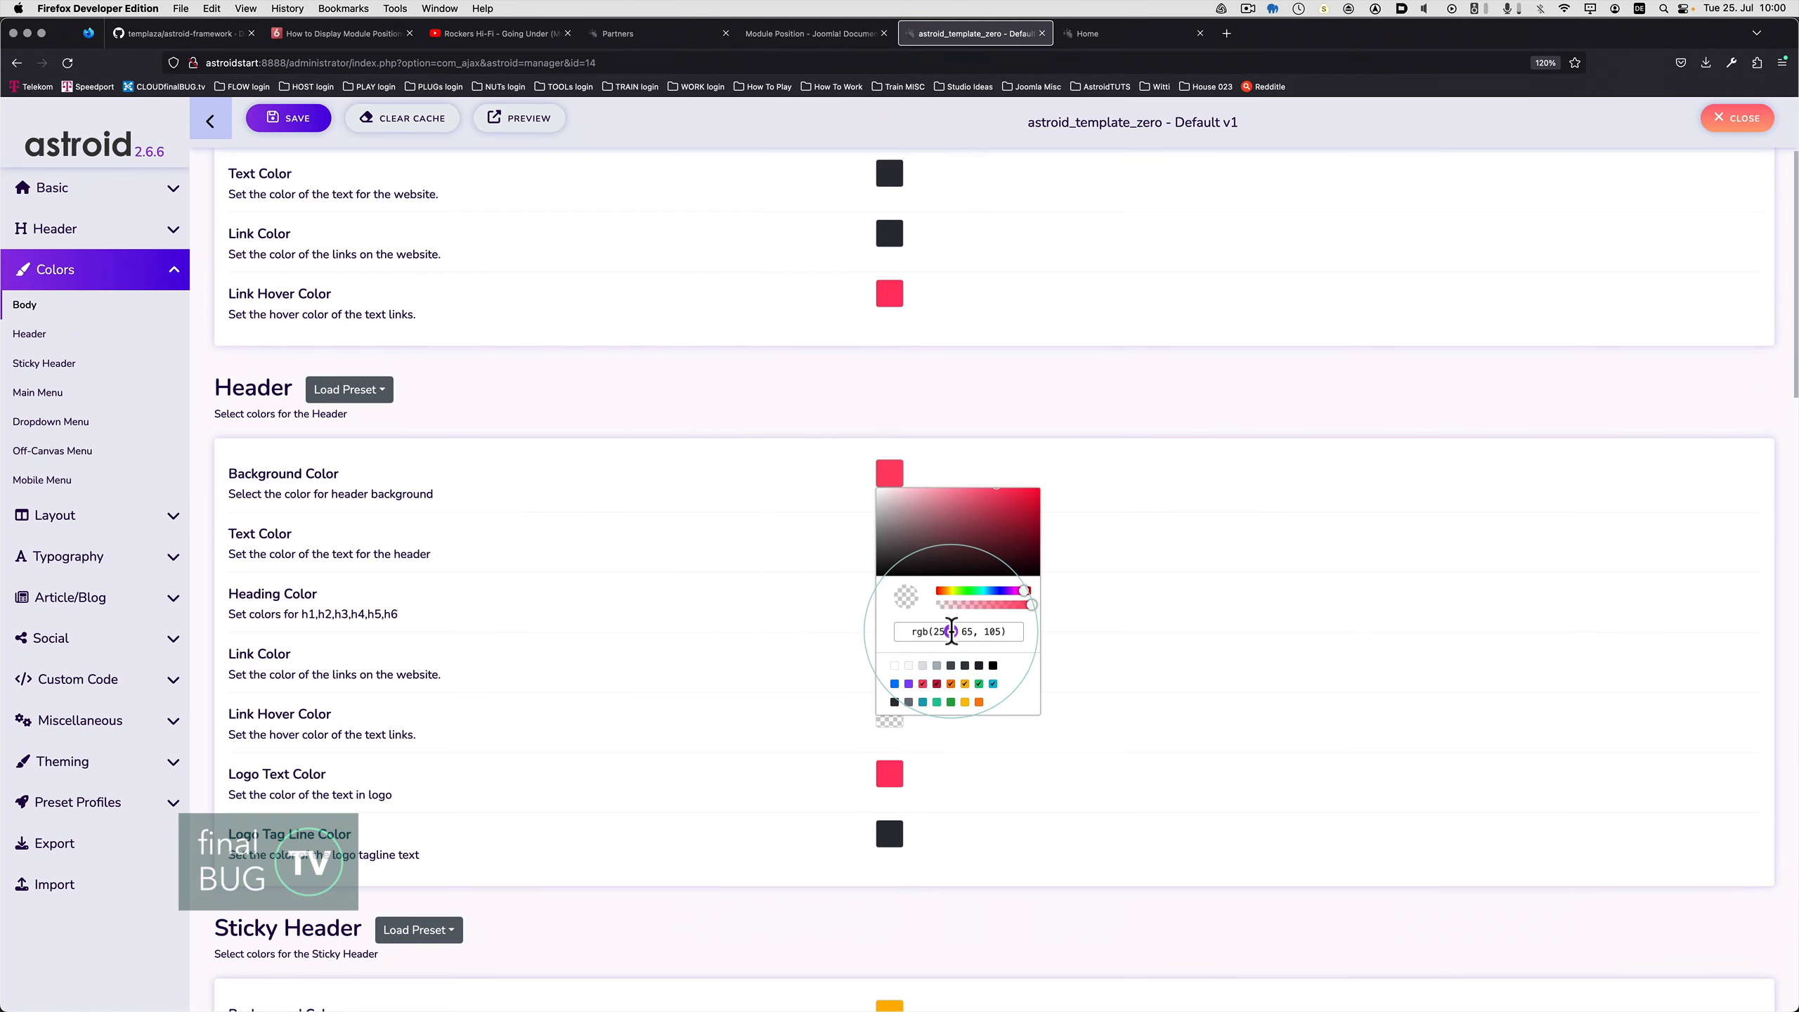
{"action": "left_click", "coordinate": [930, 616]}
{"action": "scroll", "coordinate": [787, 532], "scroll_direction": "up", "scroll_amount": 3}
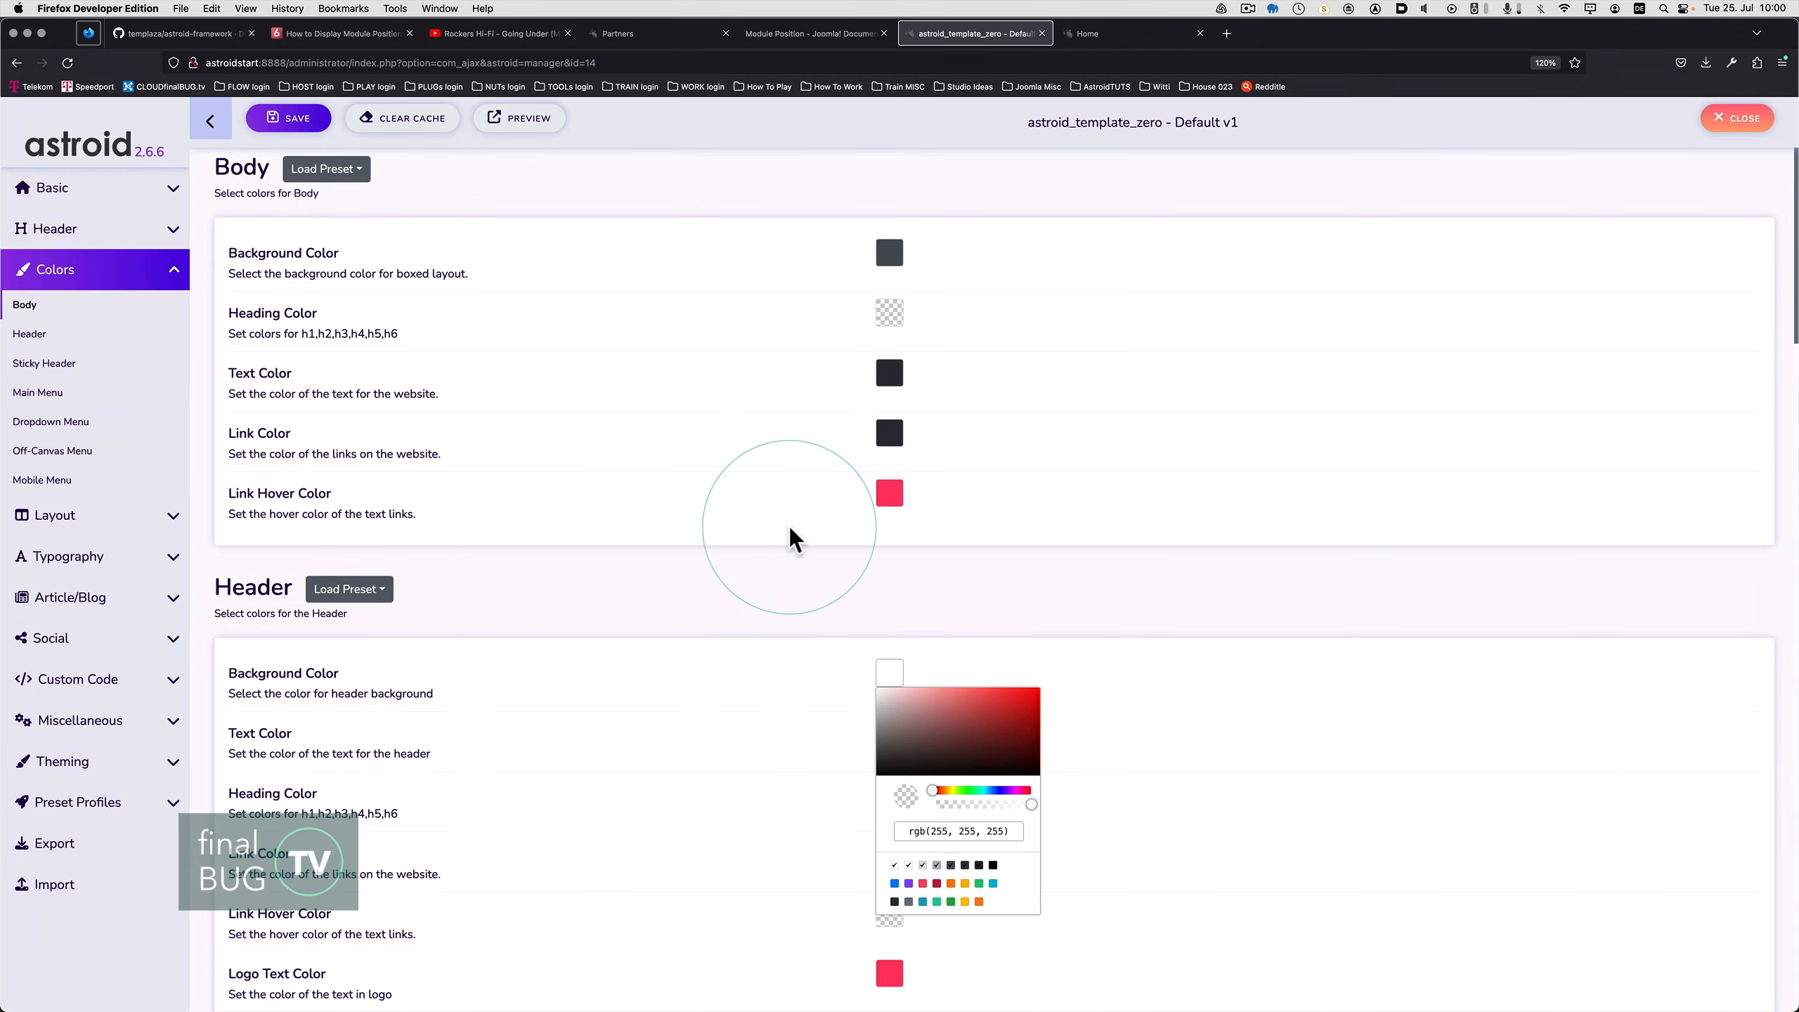
- Set the Sticky Header background color to white with the copied value and save the template
{"action": "scroll", "coordinate": [754, 446], "scroll_direction": "down", "scroll_amount": 10}
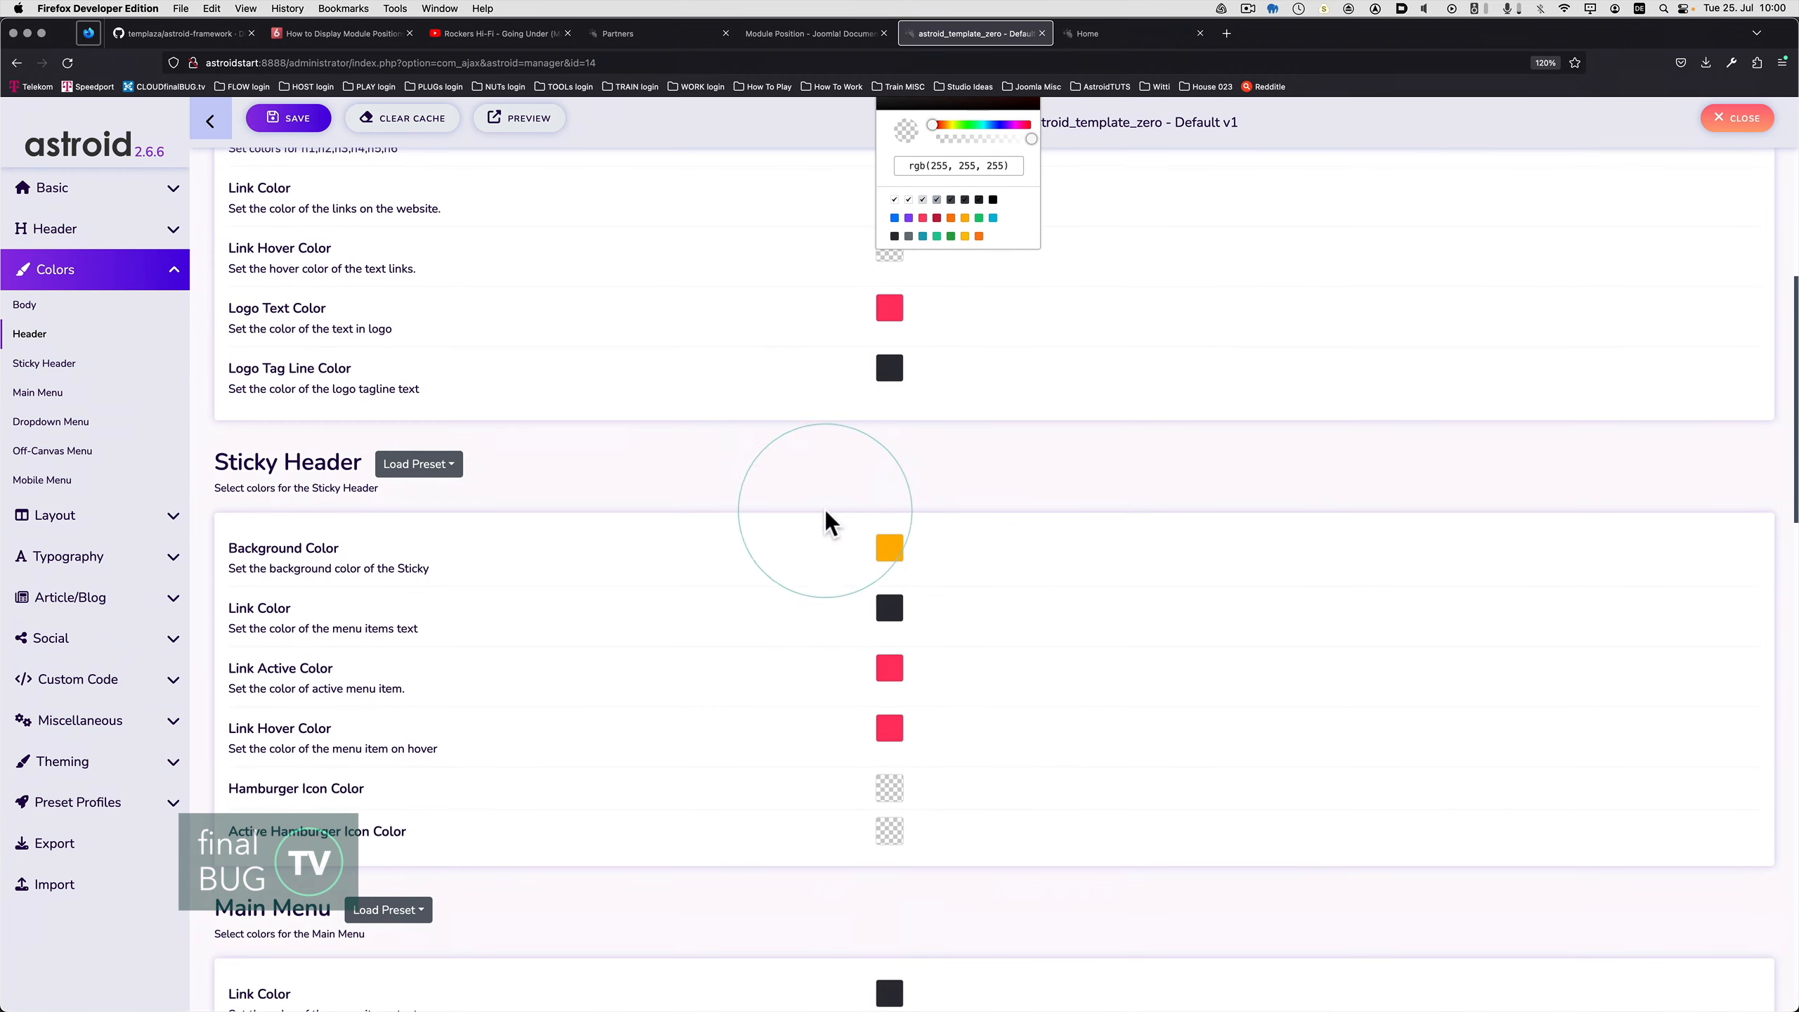
{"action": "left_click", "coordinate": [898, 550]}
{"action": "key", "text": "super+v"}
{"action": "left_click", "coordinate": [830, 623]}
{"action": "left_click", "coordinate": [281, 120]}
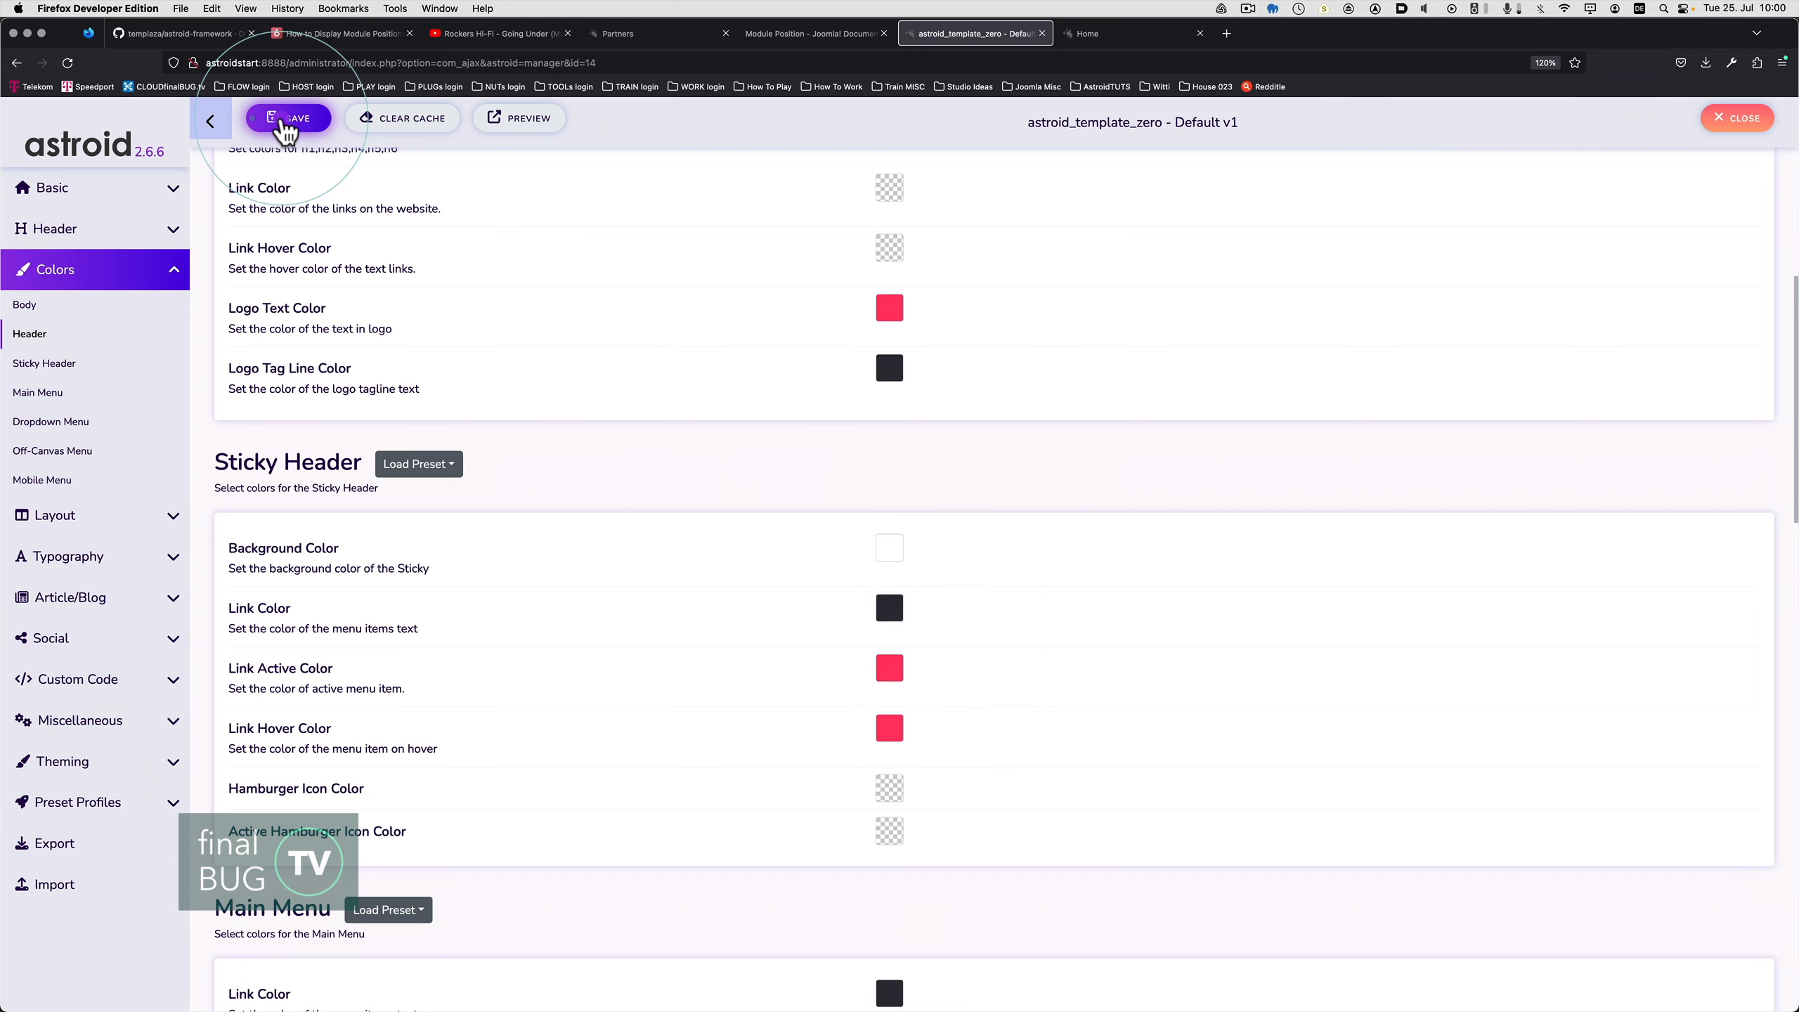
- Reload the site in Safari and browse its menu pages to check the header colors, ending on Home
{"action": "key", "text": "super+Tab"}
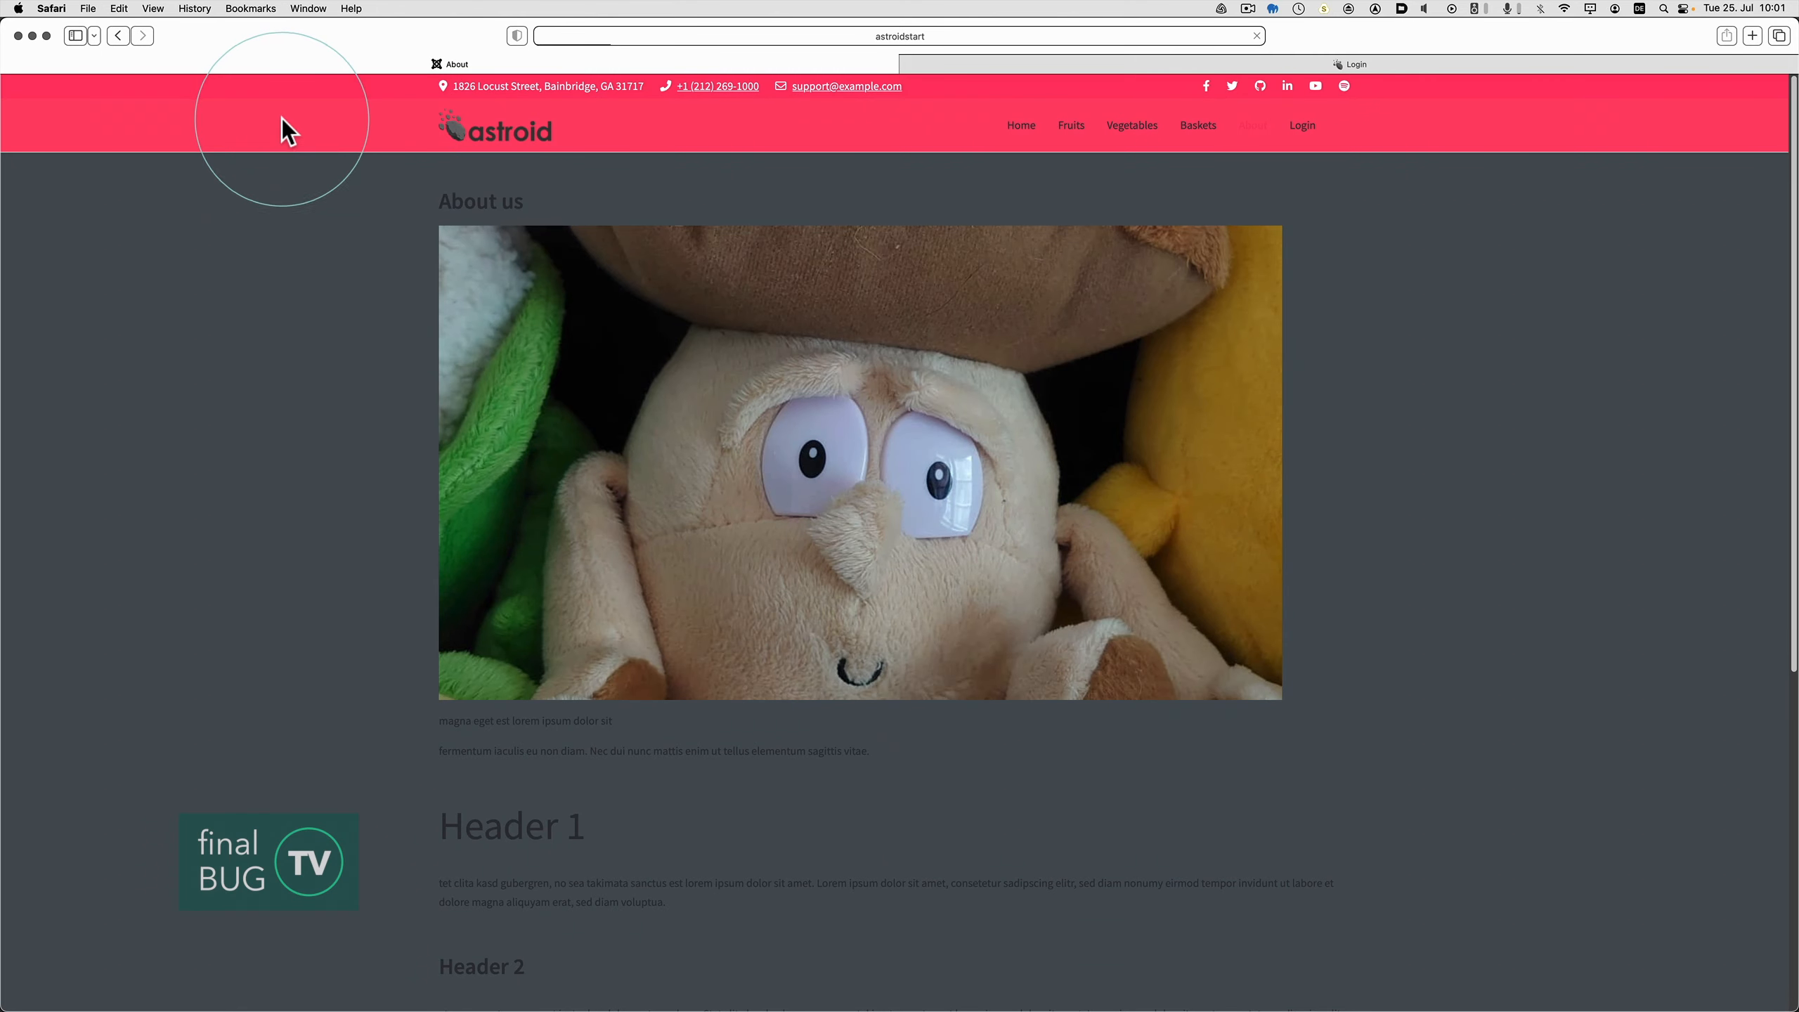
{"action": "left_click", "coordinate": [1076, 125]}
{"action": "left_click", "coordinate": [1128, 128]}
{"action": "left_click", "coordinate": [1203, 128]}
{"action": "left_click", "coordinate": [1025, 133]}
{"action": "left_click", "coordinate": [1303, 127]}
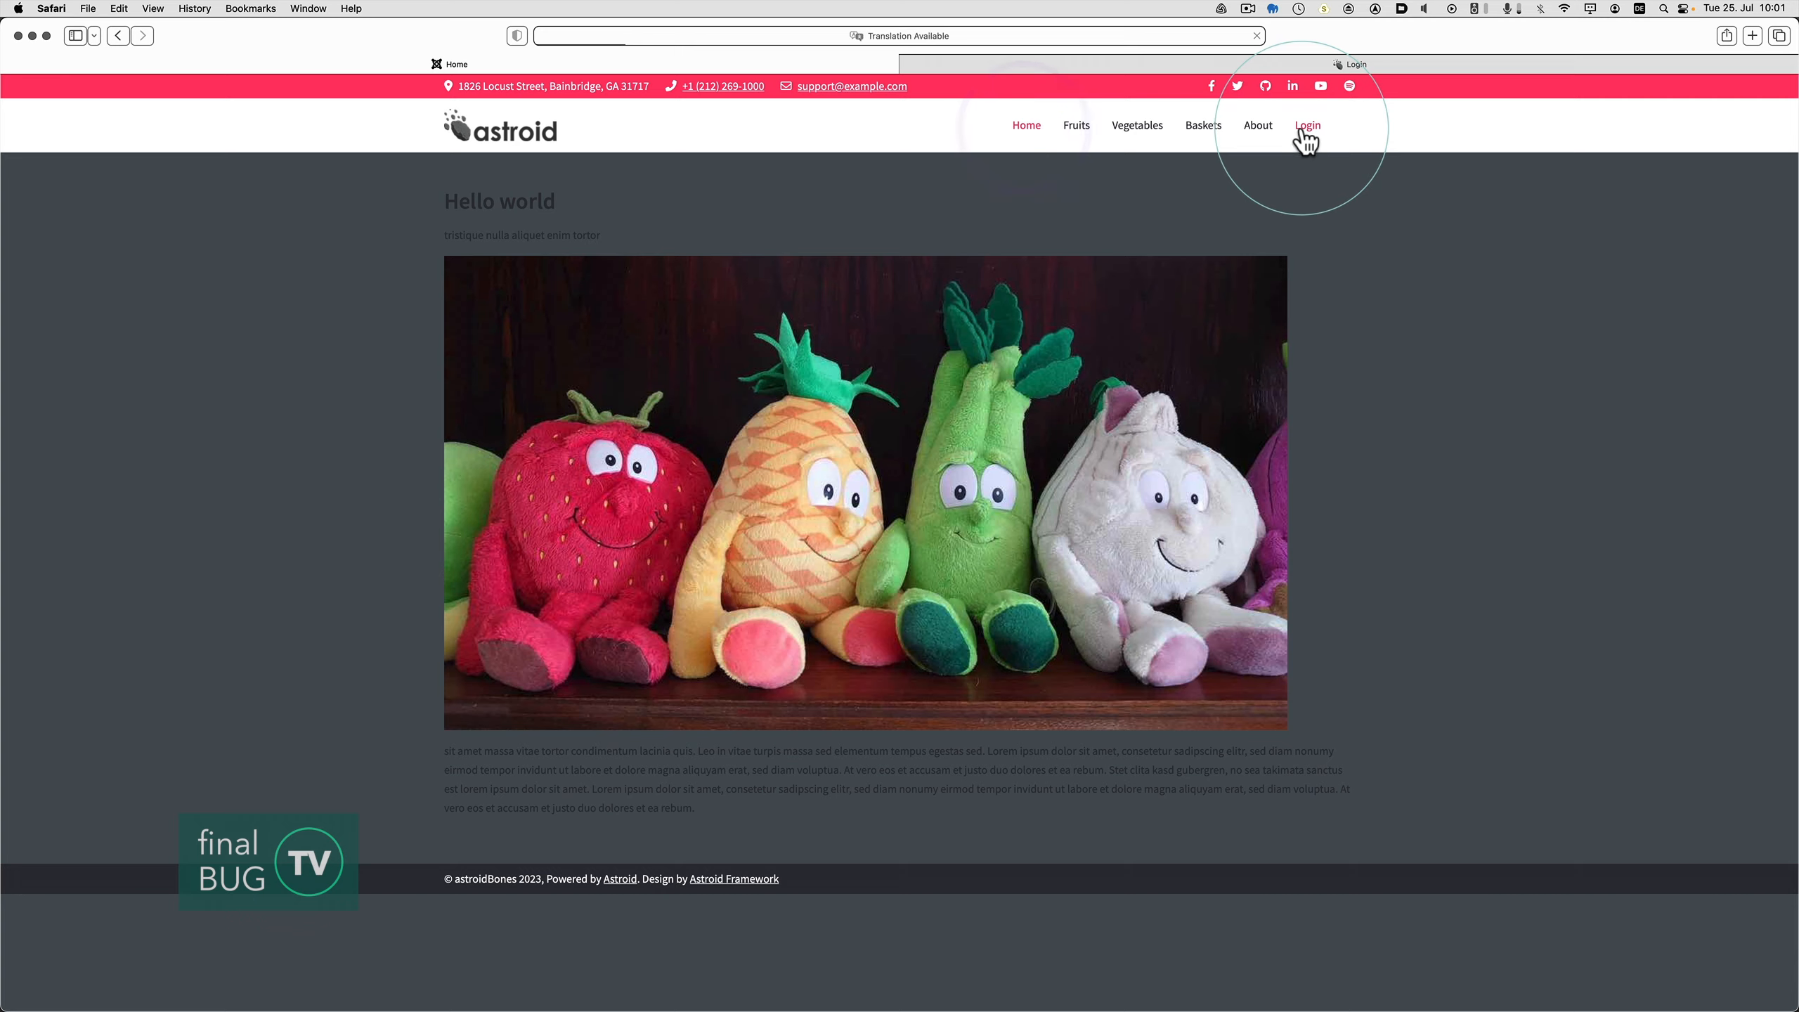
{"action": "left_click", "coordinate": [1137, 128]}
{"action": "left_click", "coordinate": [1029, 132]}
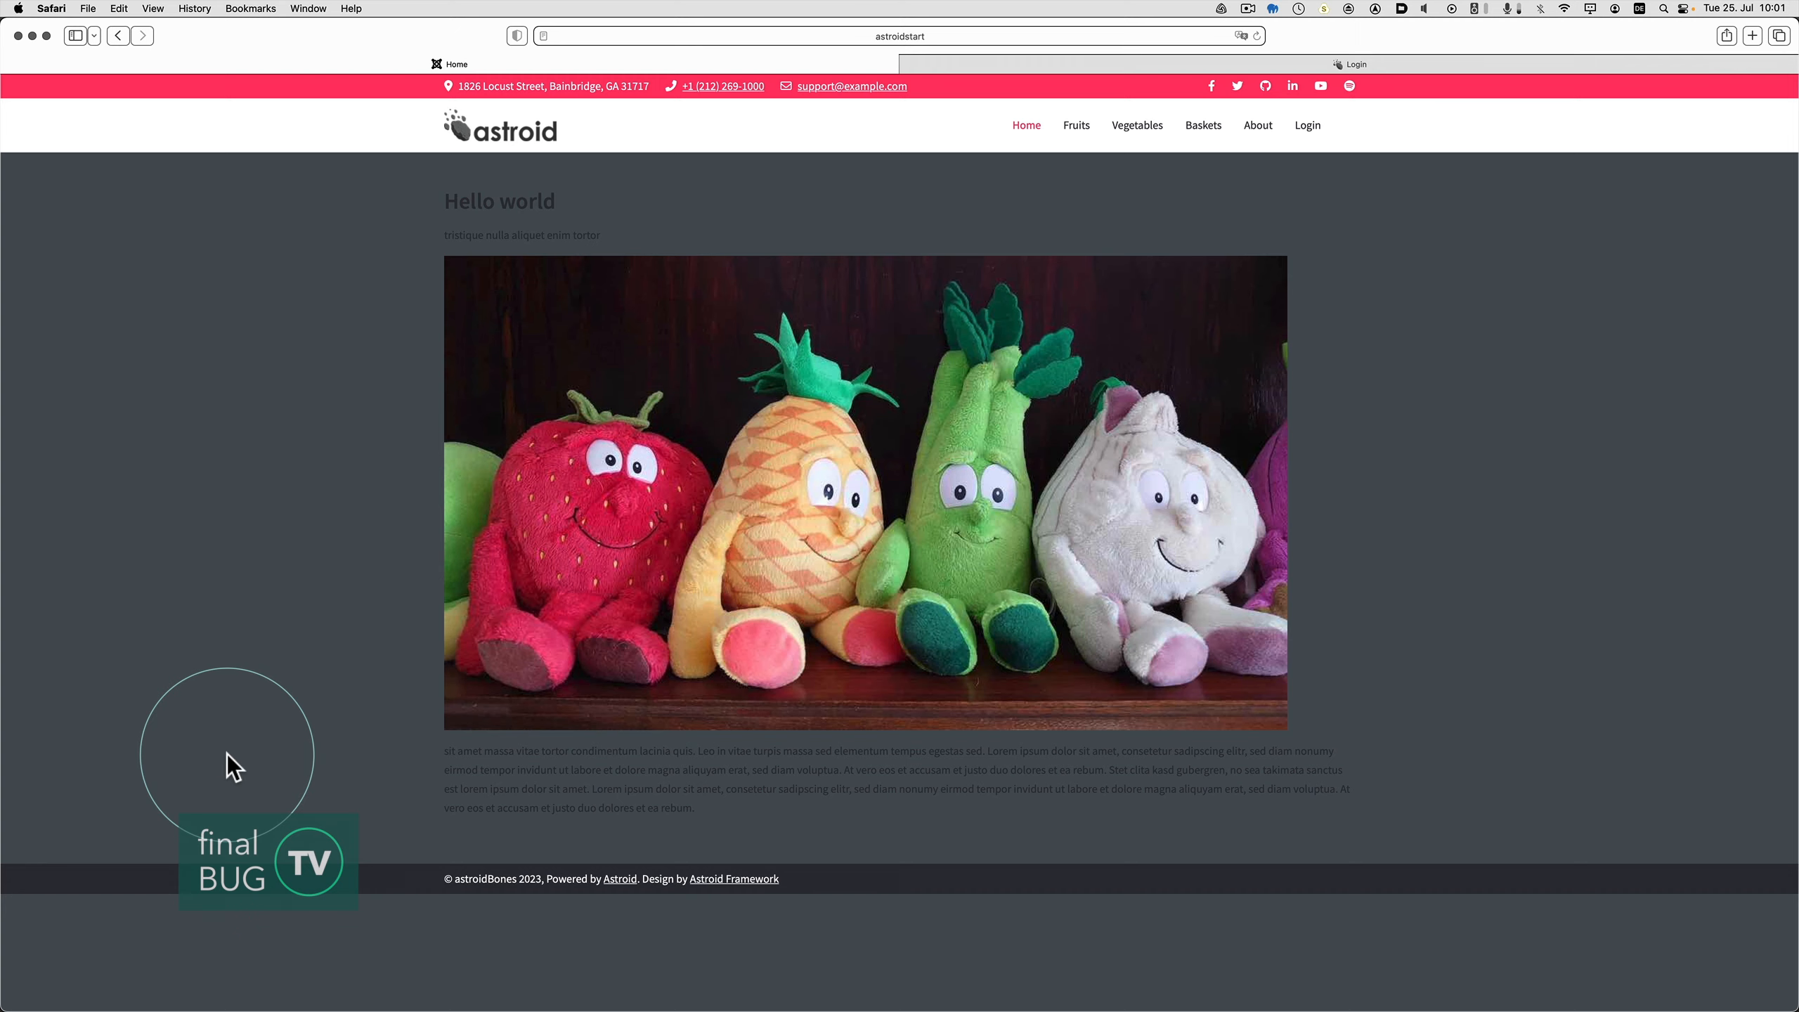
- Return to Firefox and open the template's Layout builder to examine its sections and module positions
{"action": "key", "text": "super+Tab"}
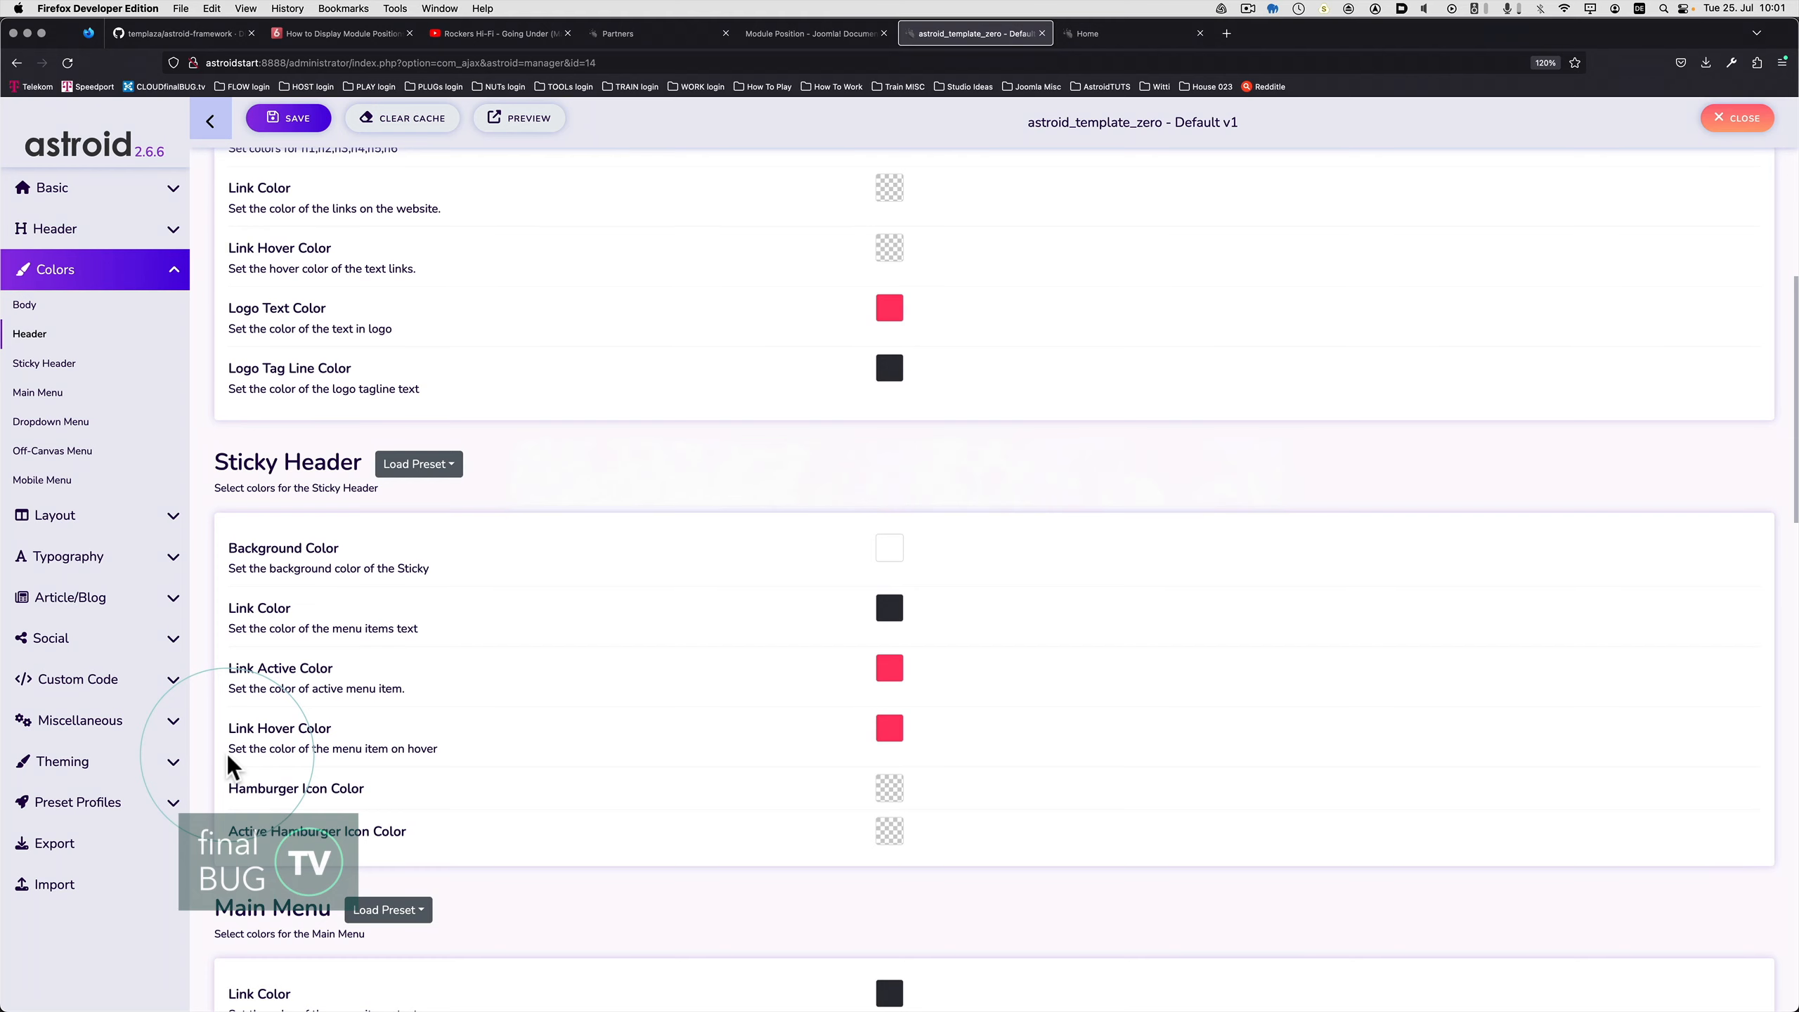
{"action": "left_click", "coordinate": [51, 515]}
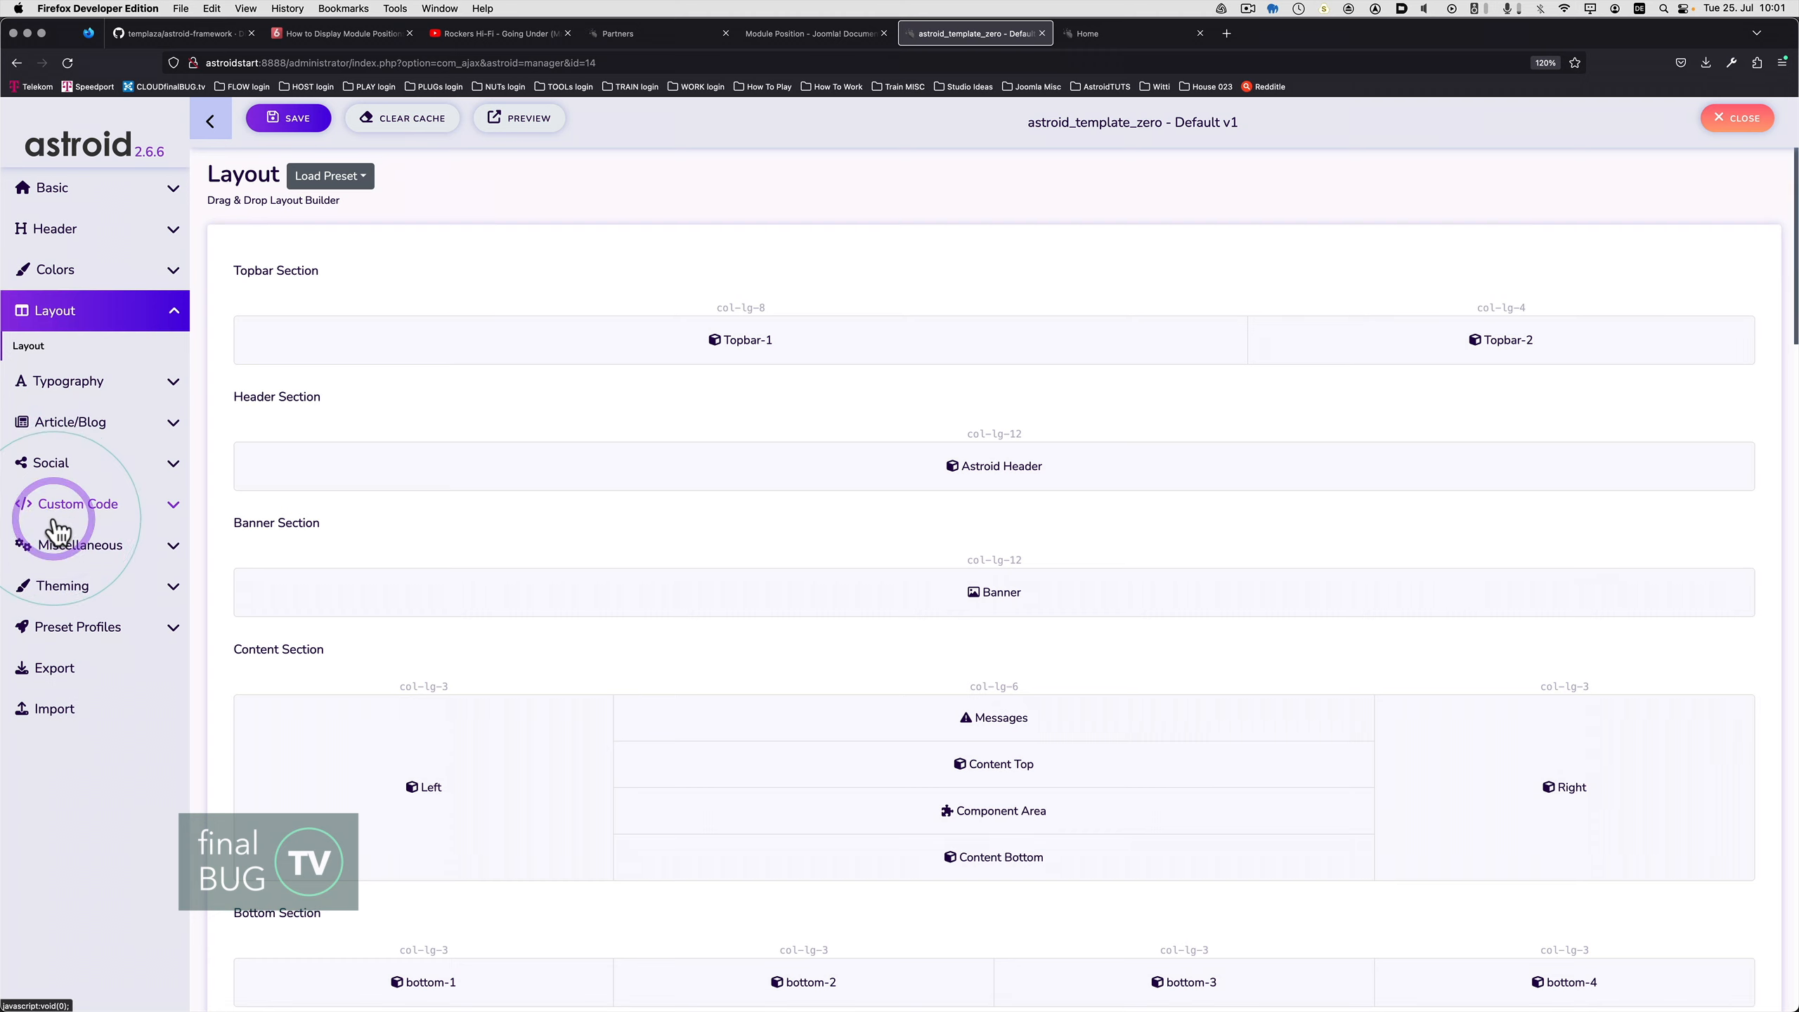
{"action": "scroll", "coordinate": [700, 473], "scroll_direction": "down", "scroll_amount": 5}
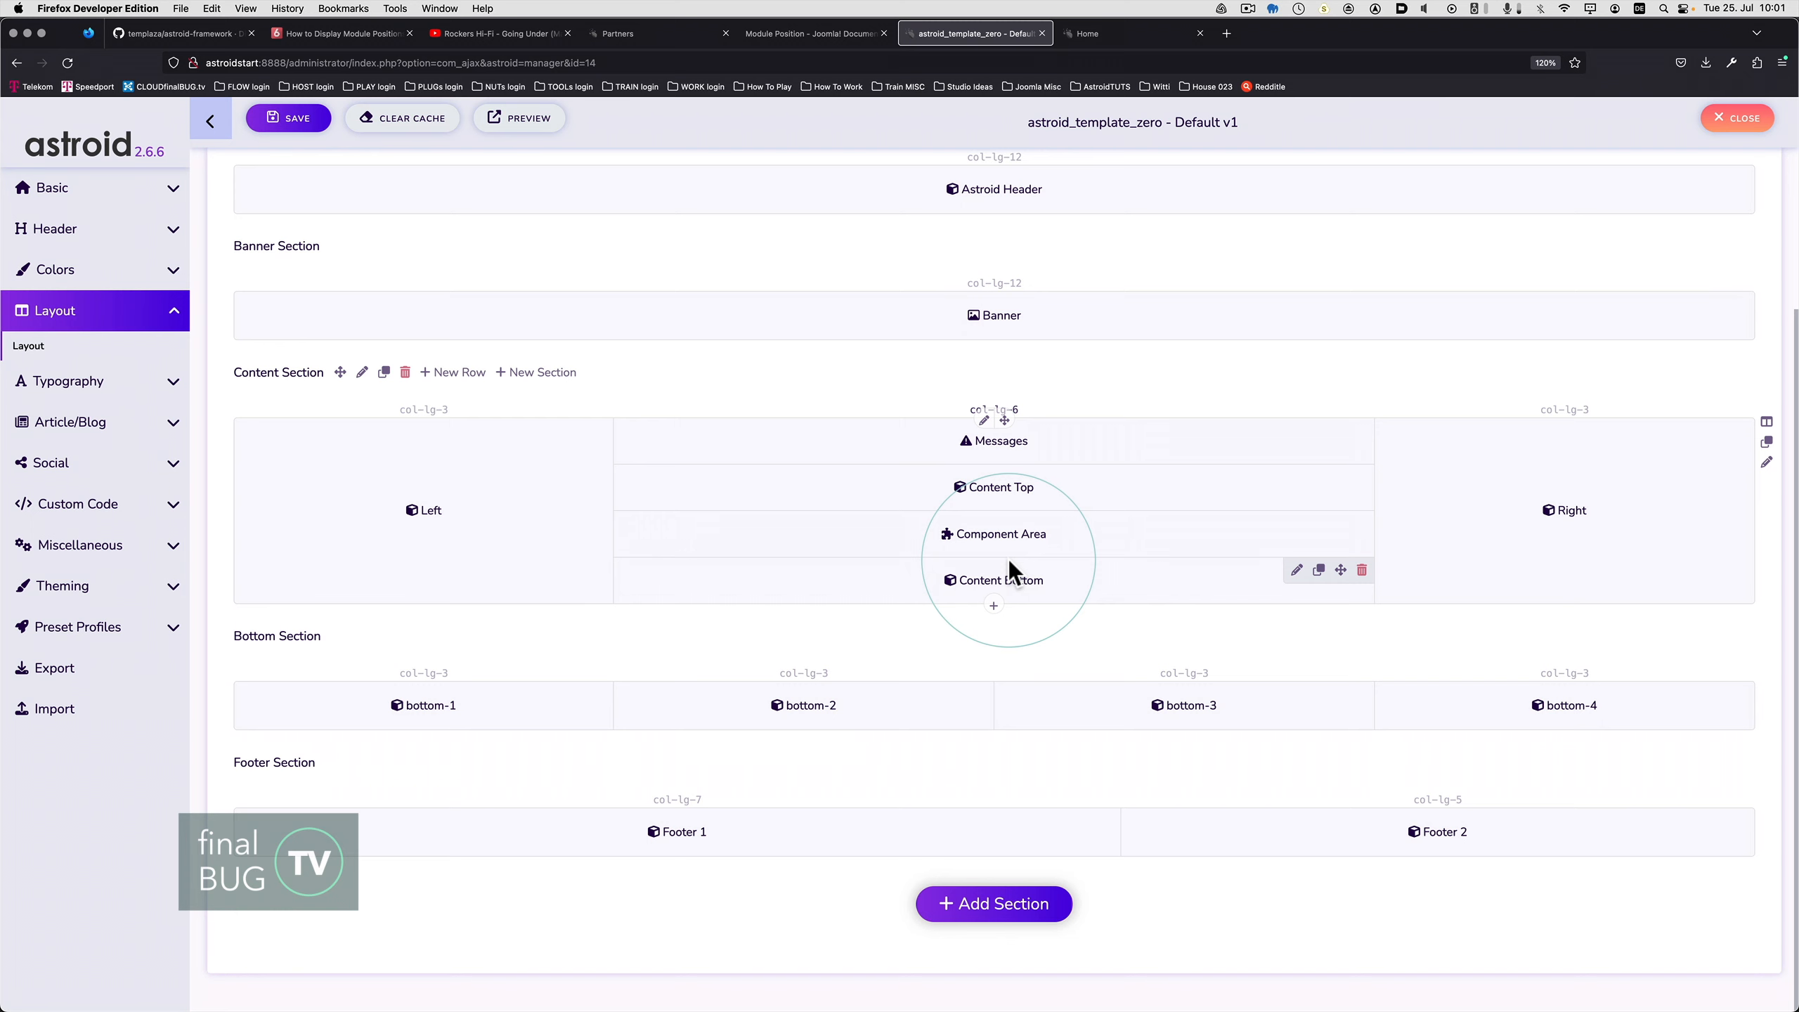
- Examine the demo site's Home and Login pages for their content and side column arrangement, and return to the layout builder
{"action": "left_click", "coordinate": [1100, 35]}
{"action": "scroll", "coordinate": [574, 569], "scroll_direction": "down", "scroll_amount": 2}
{"action": "scroll", "coordinate": [573, 568], "scroll_direction": "up", "scroll_amount": 2}
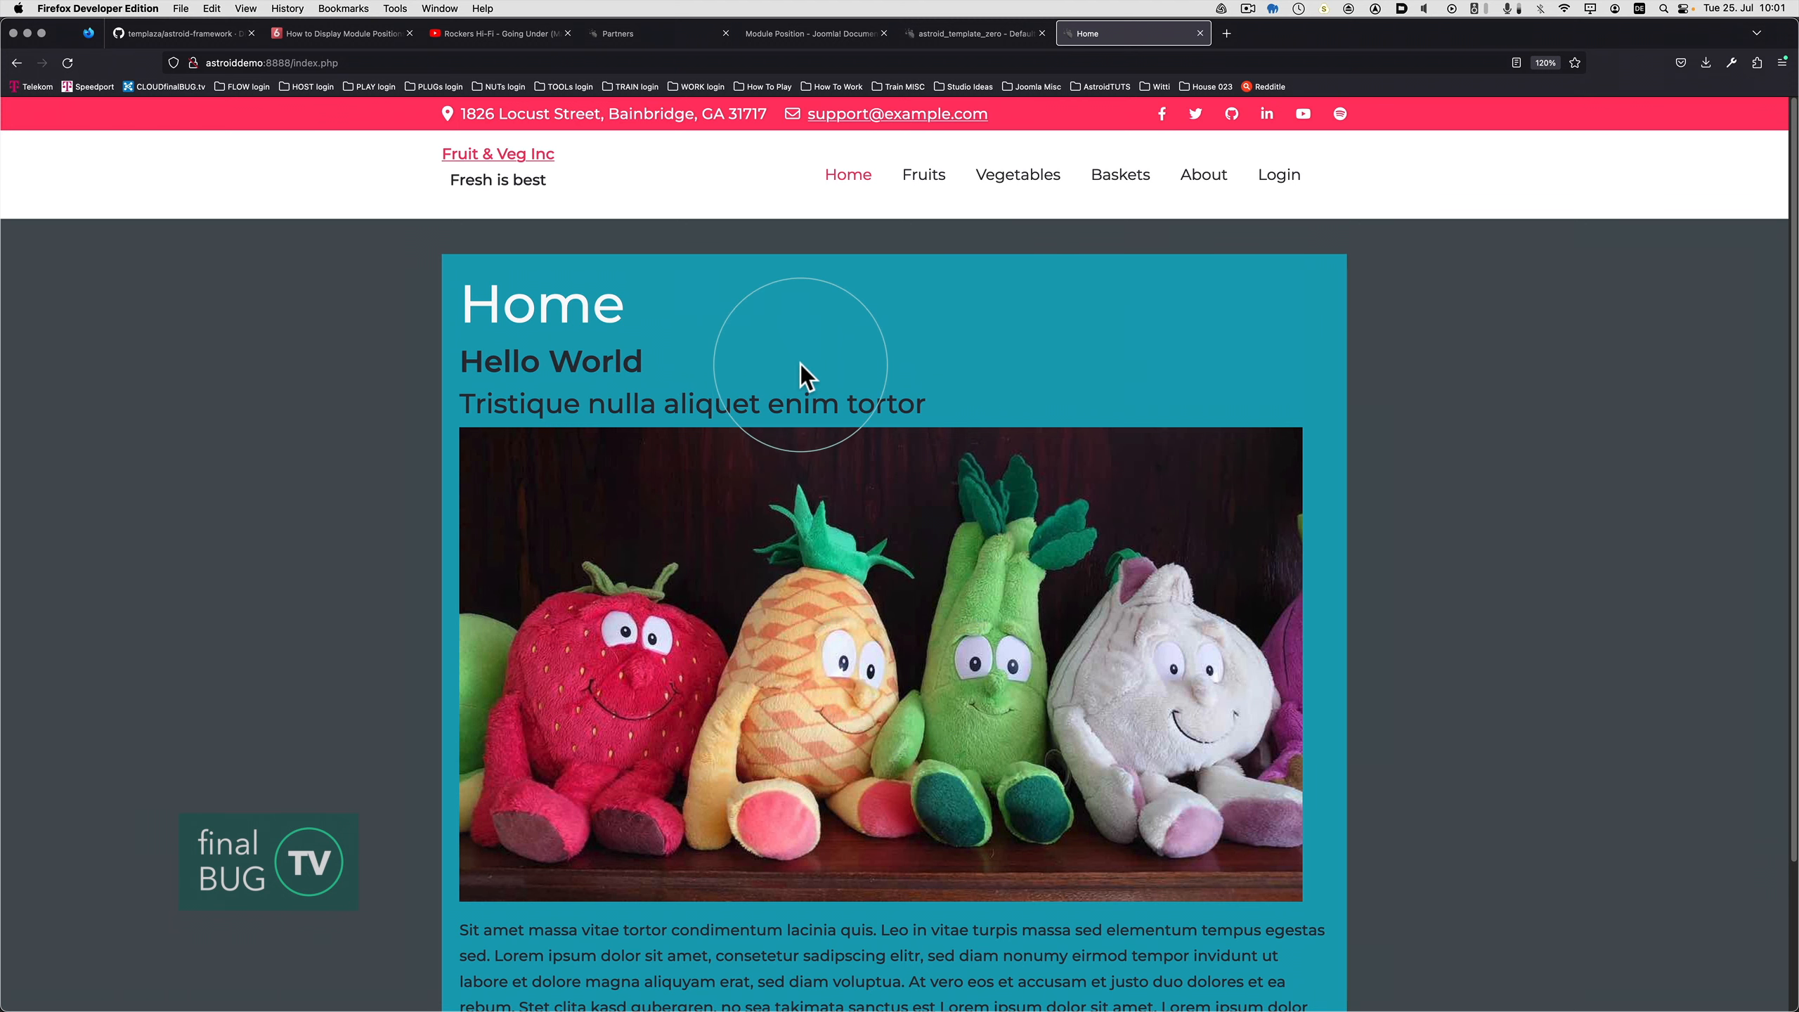
{"action": "scroll", "coordinate": [797, 464], "scroll_direction": "down", "scroll_amount": 2}
{"action": "scroll", "coordinate": [920, 401], "scroll_direction": "up", "scroll_amount": 2}
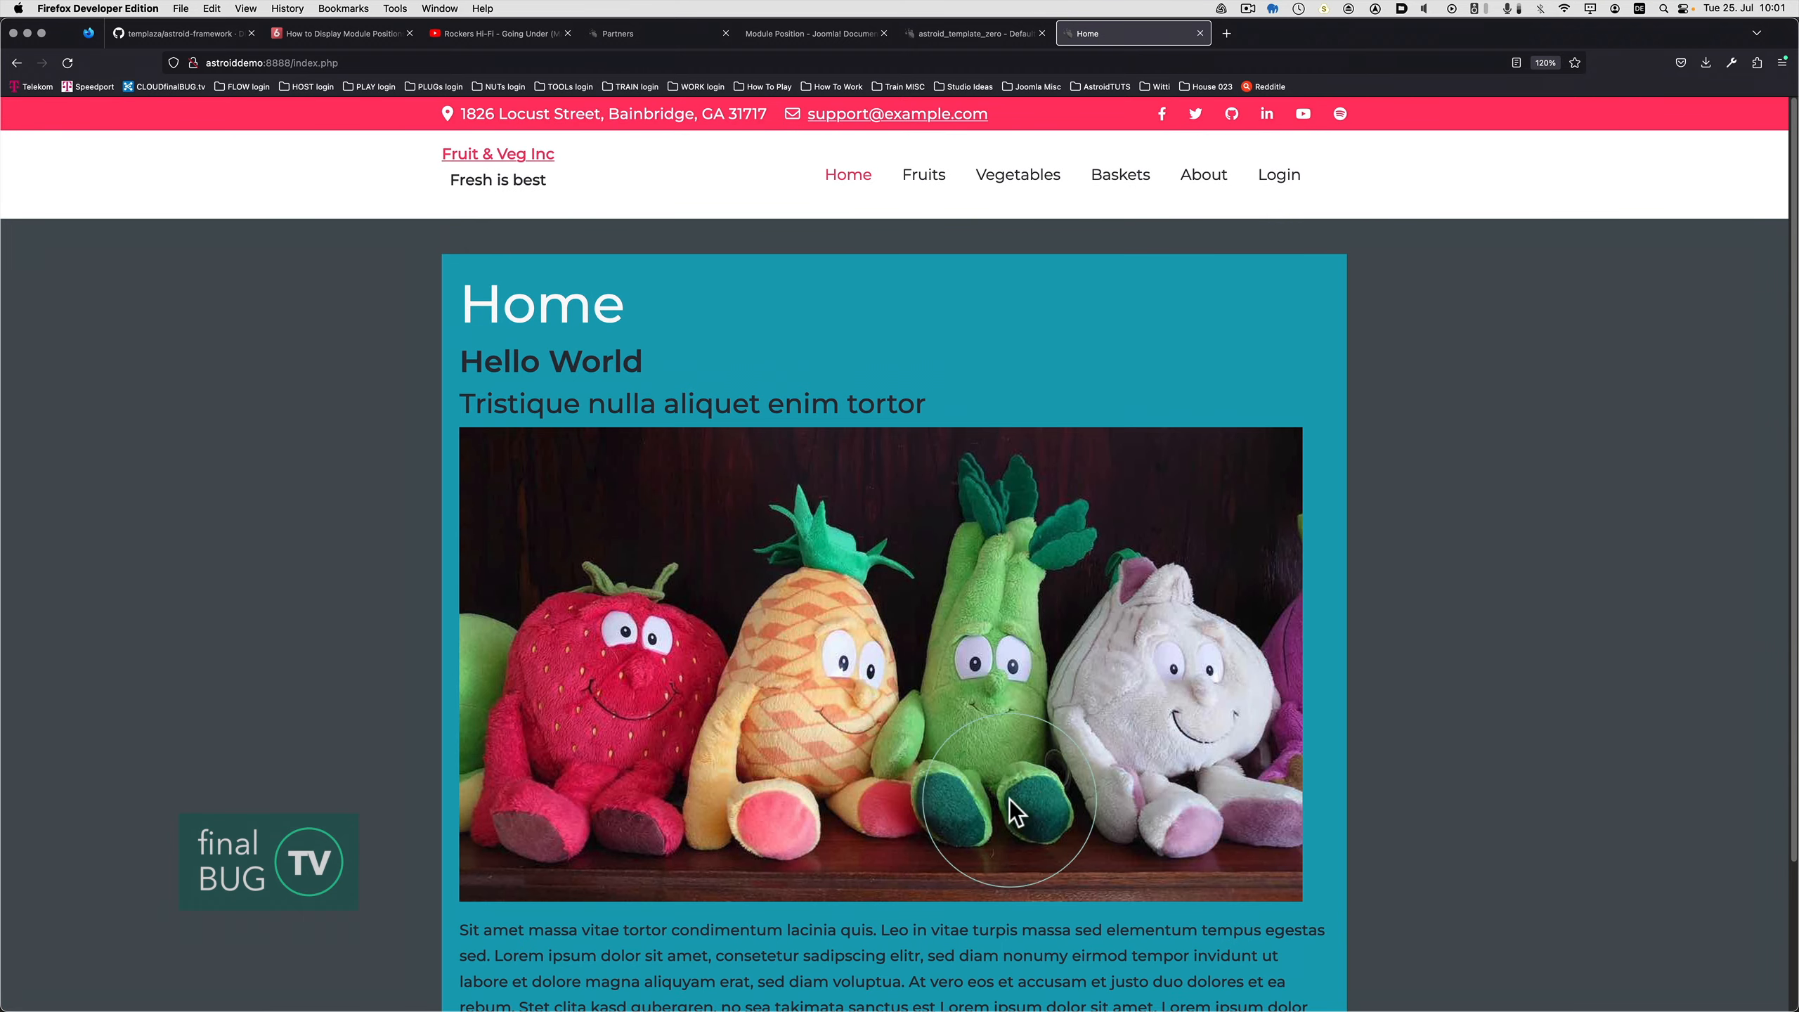
{"action": "left_click", "coordinate": [1275, 175]}
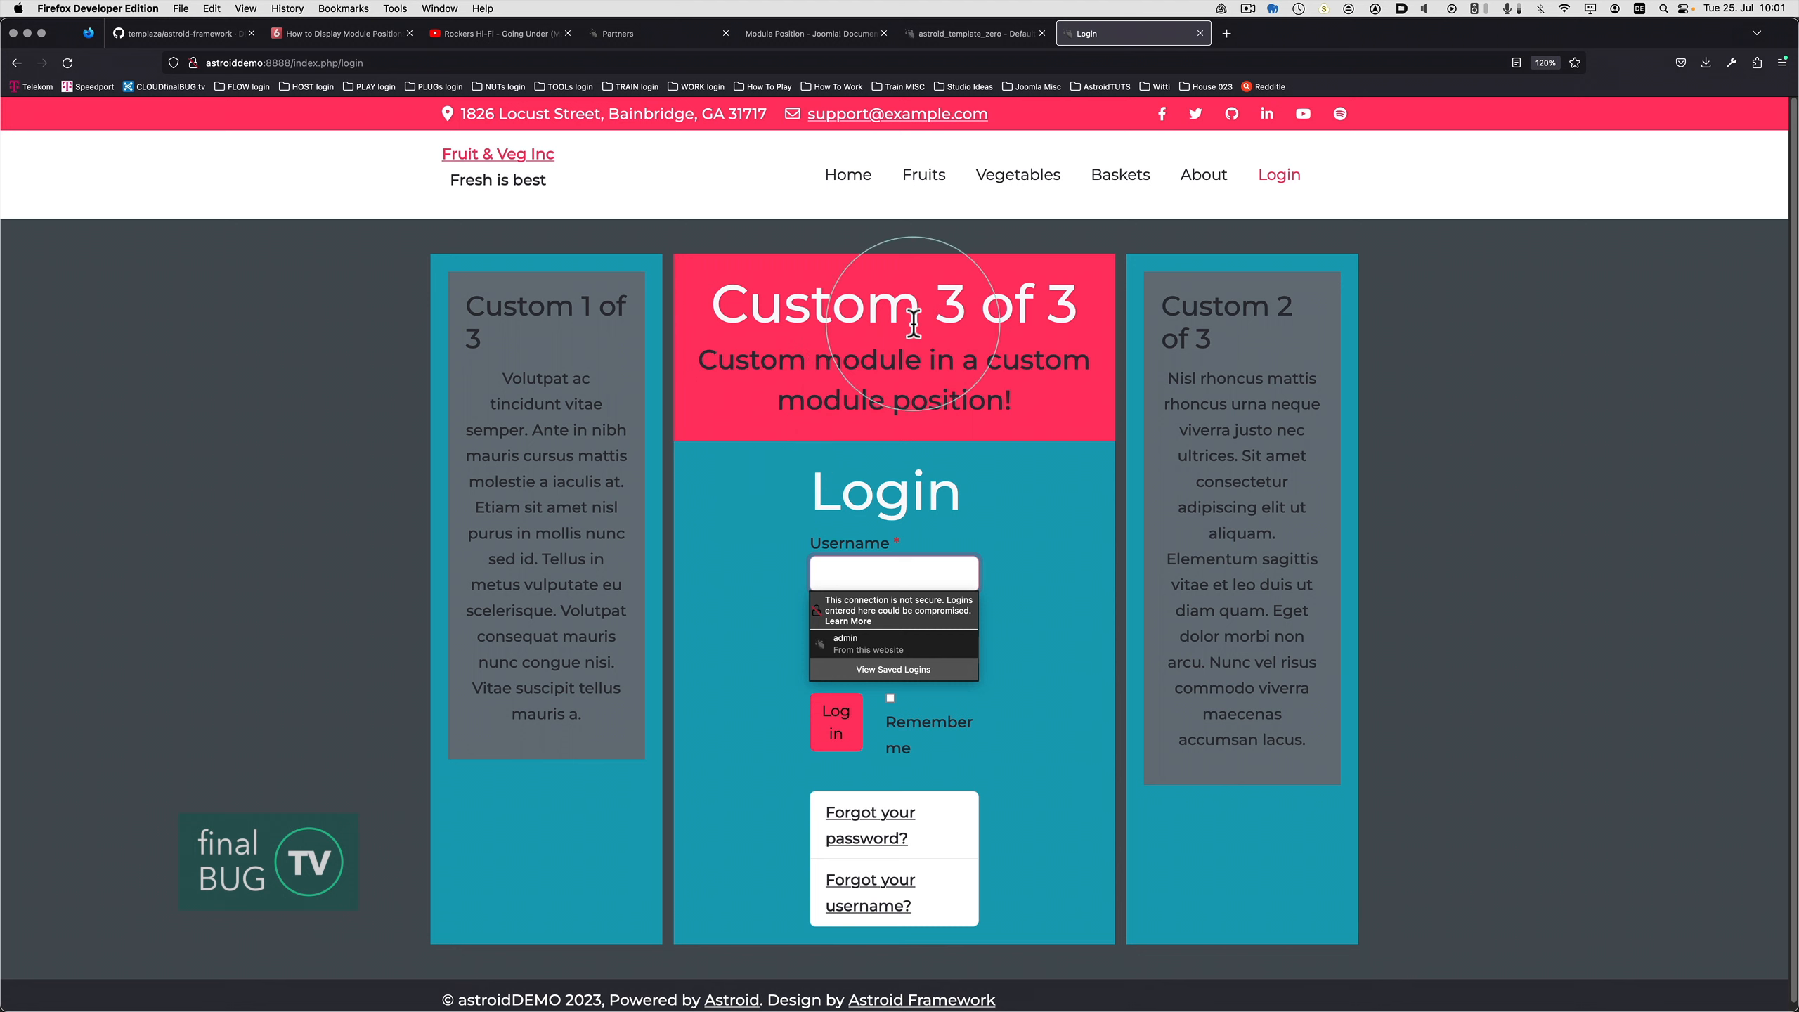
{"action": "left_click", "coordinate": [970, 36]}
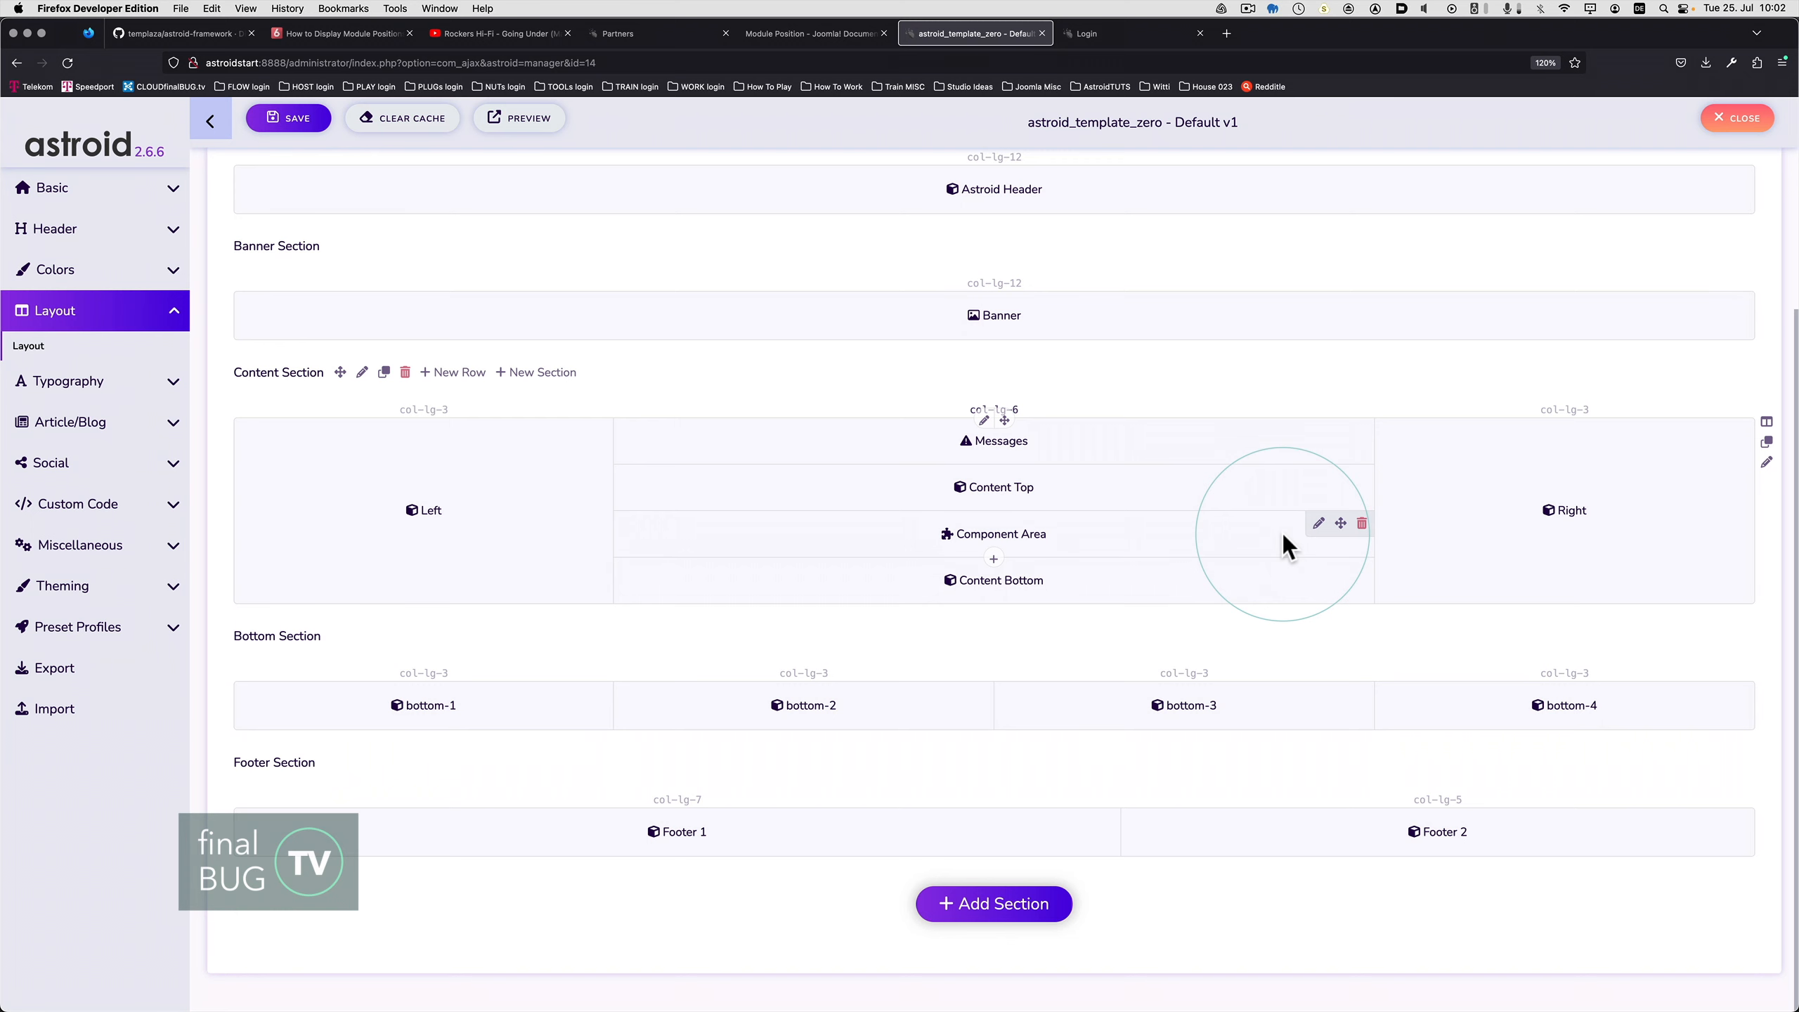
- Copy the teal content background color from the demo site's Login page with the Eyedropper and return to the layout builder
{"action": "left_click", "coordinate": [1096, 34]}
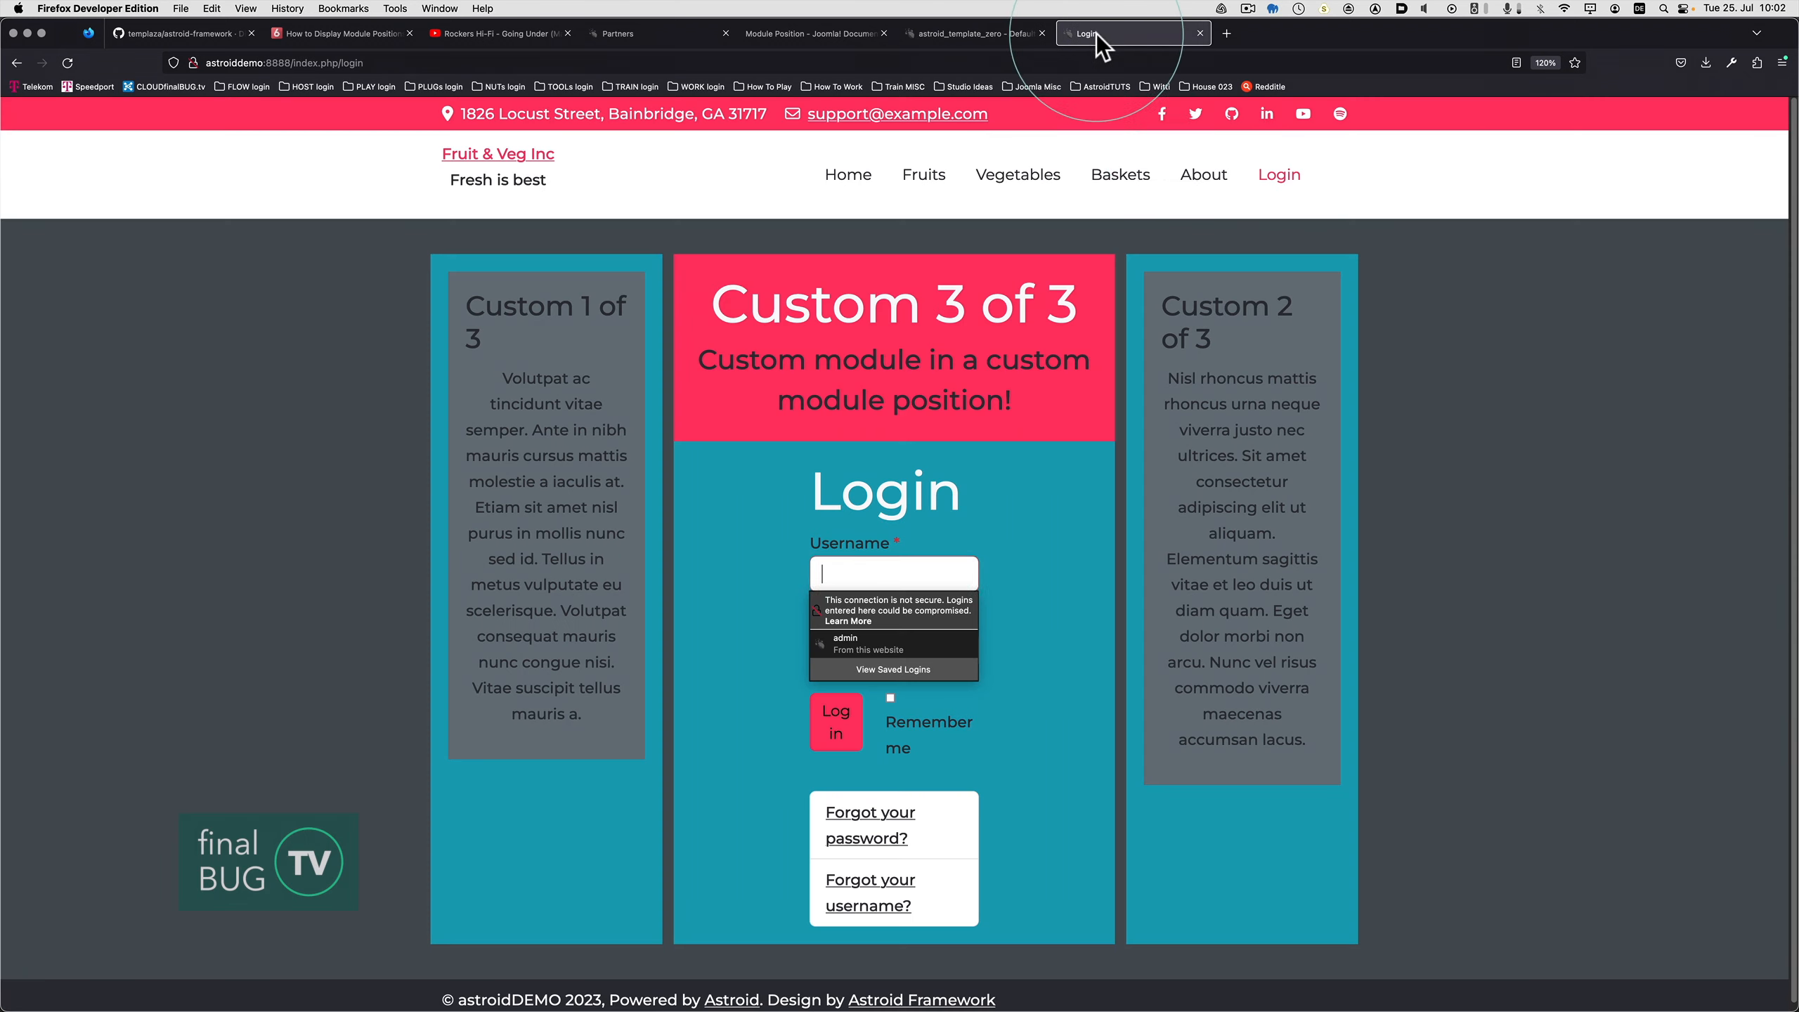
{"action": "left_click", "coordinate": [1729, 65]}
{"action": "left_click", "coordinate": [1567, 200]}
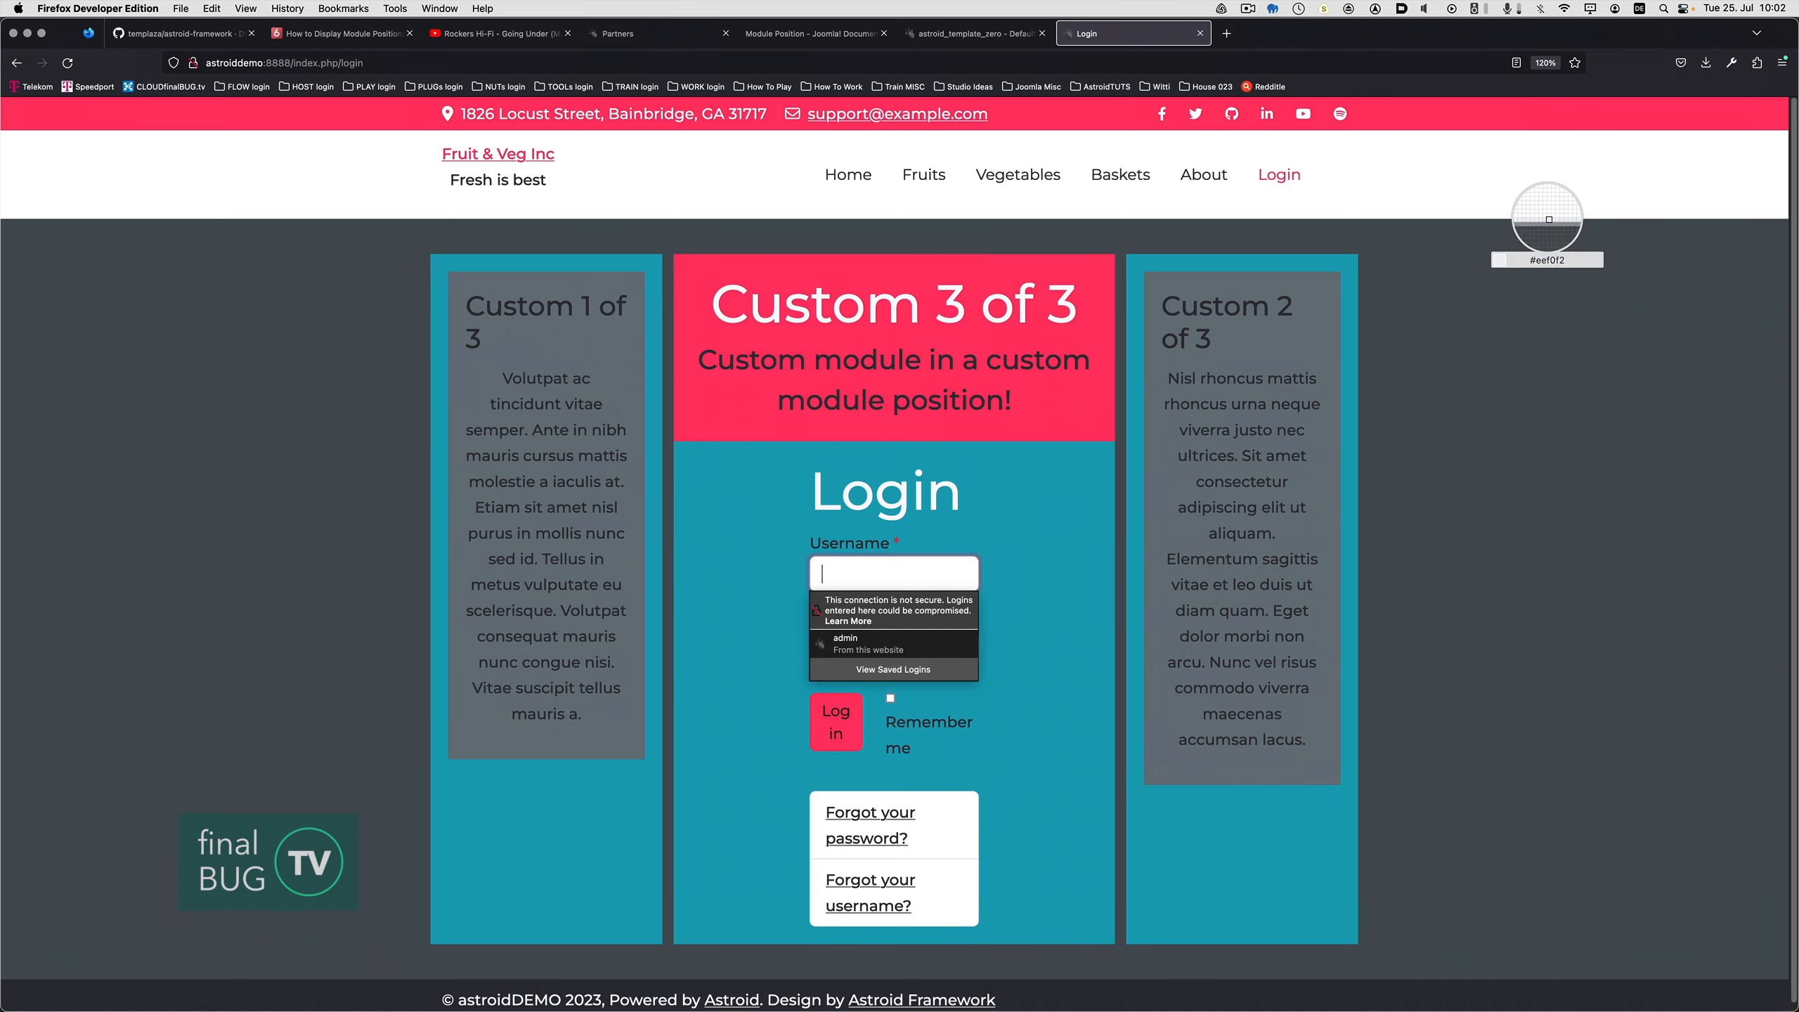
{"action": "left_click", "coordinate": [1275, 870]}
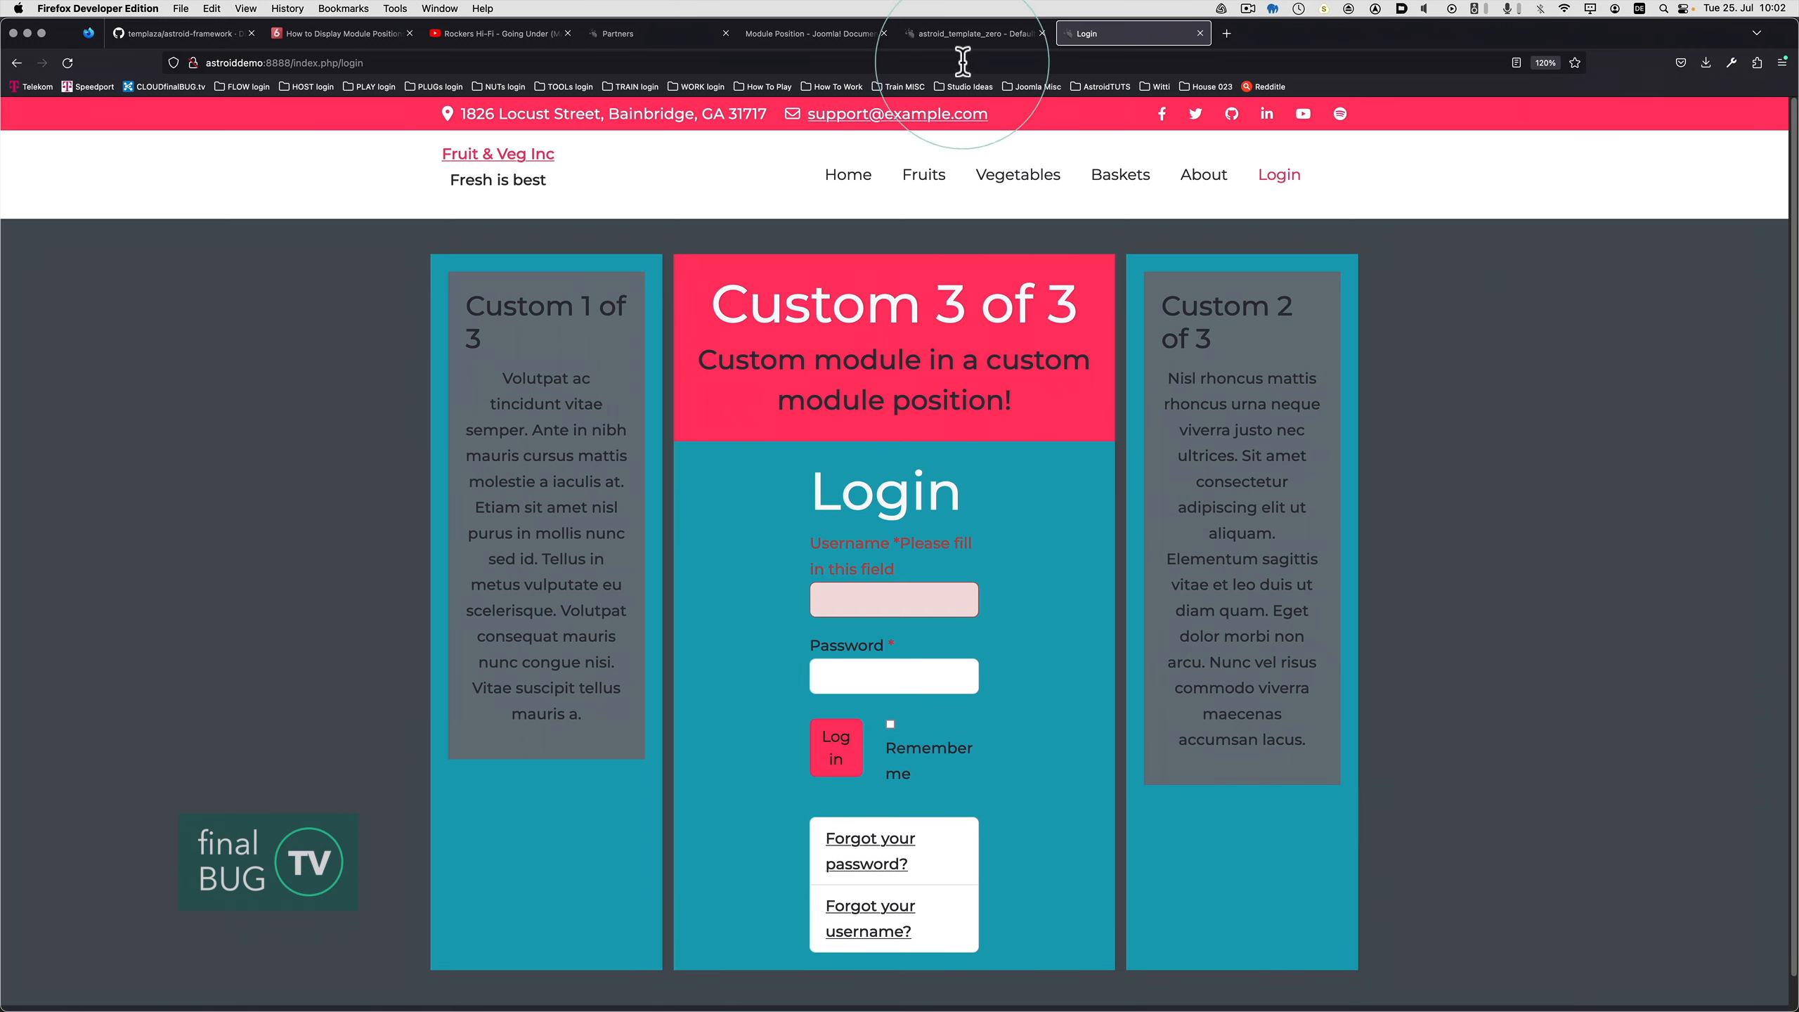
{"action": "left_click", "coordinate": [956, 35]}
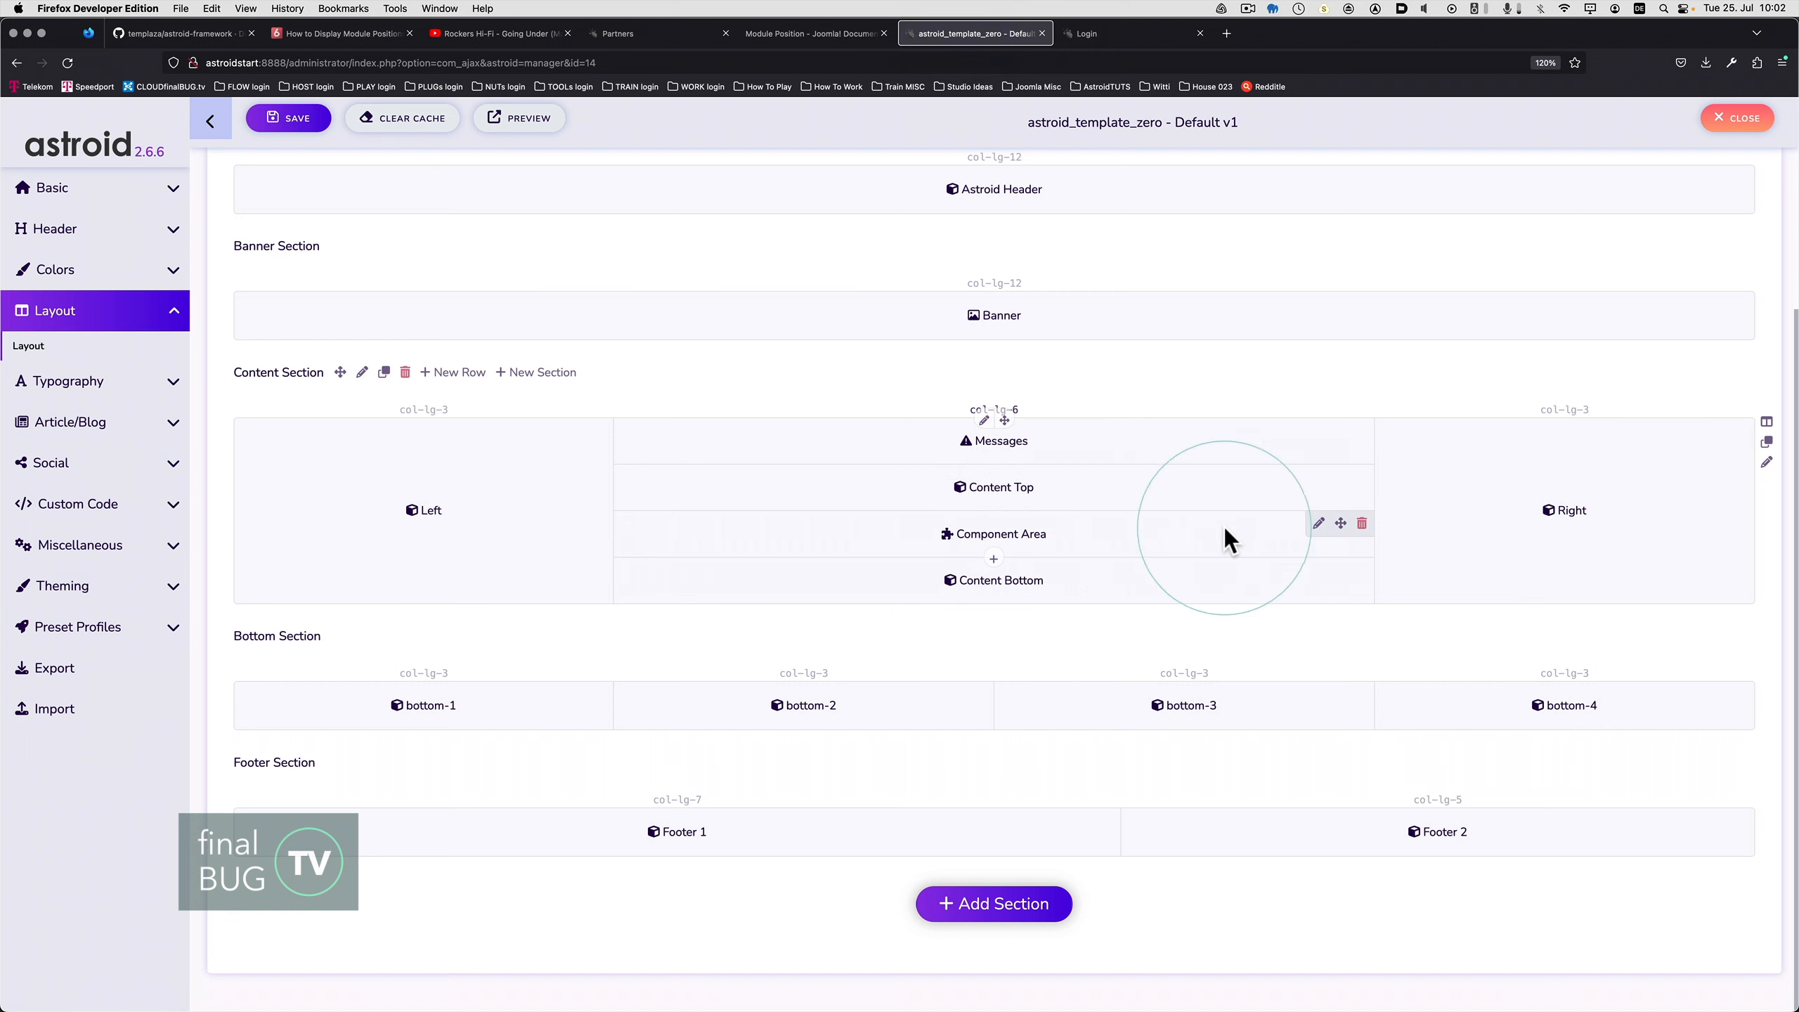
- Set the Component Area's background color to rgb(23, 162, 184), saving the element and the template
{"action": "left_click", "coordinate": [1318, 525]}
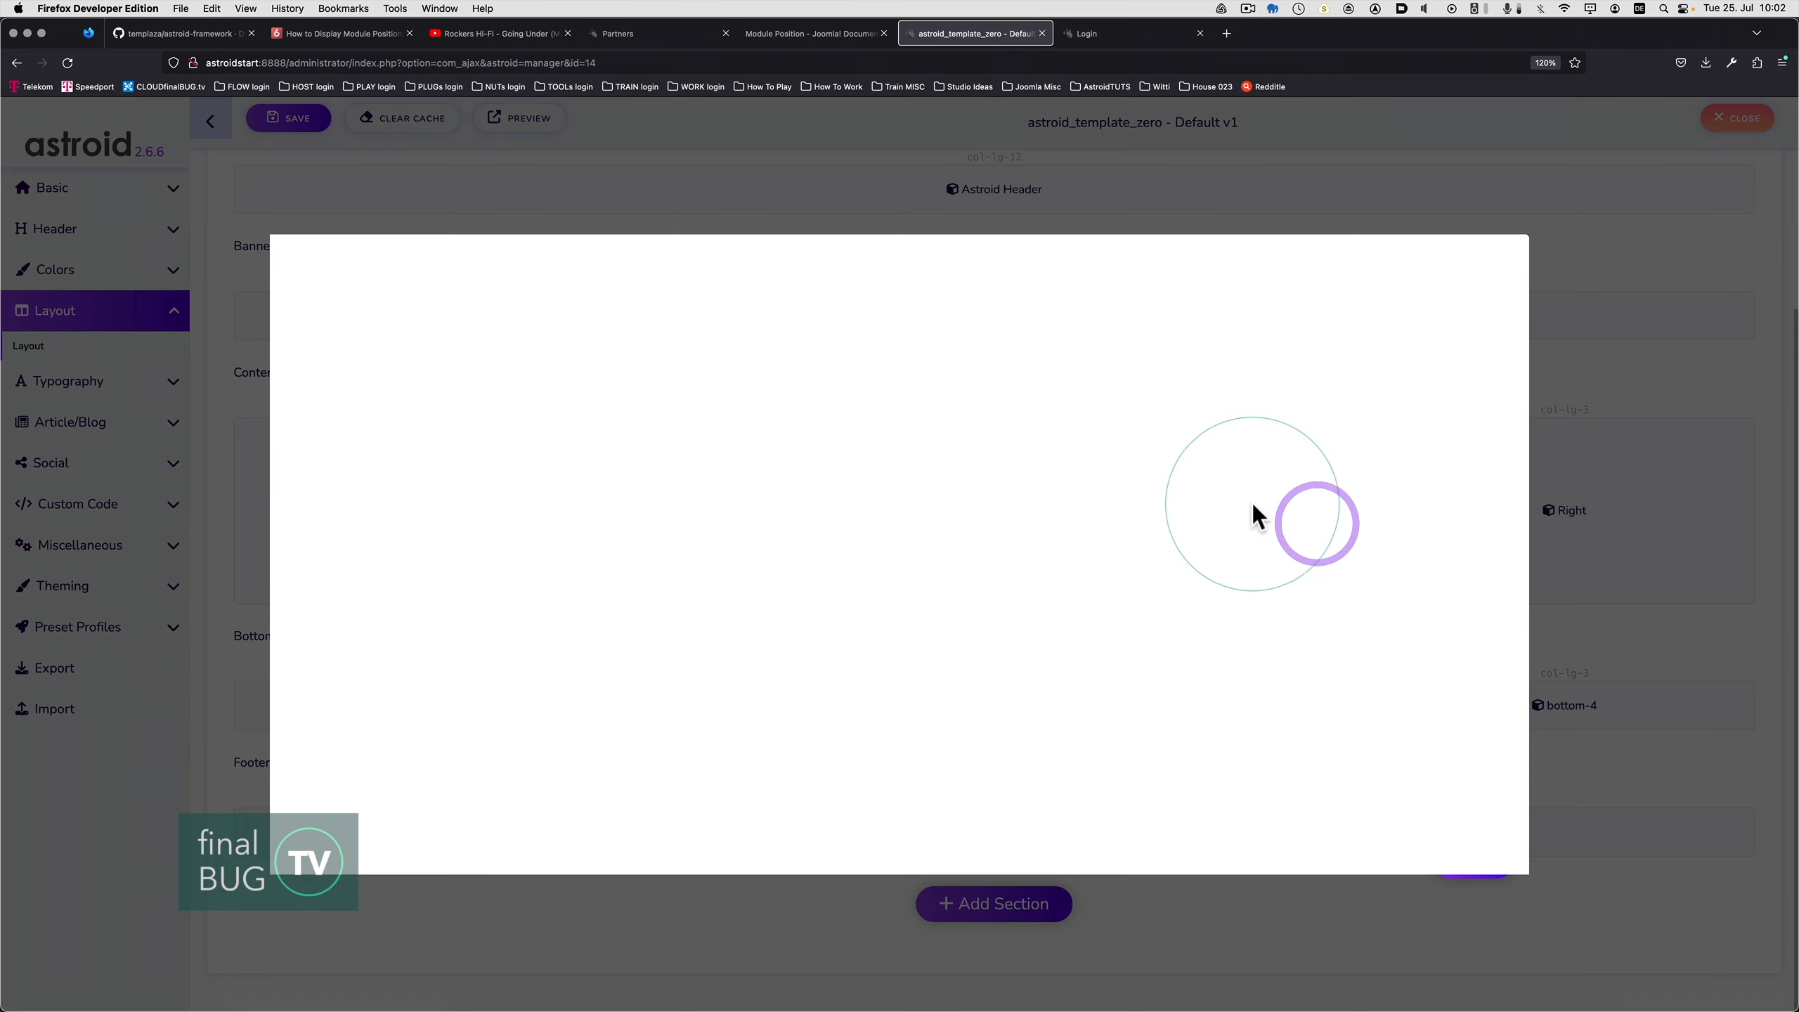
{"action": "left_click", "coordinate": [426, 266]}
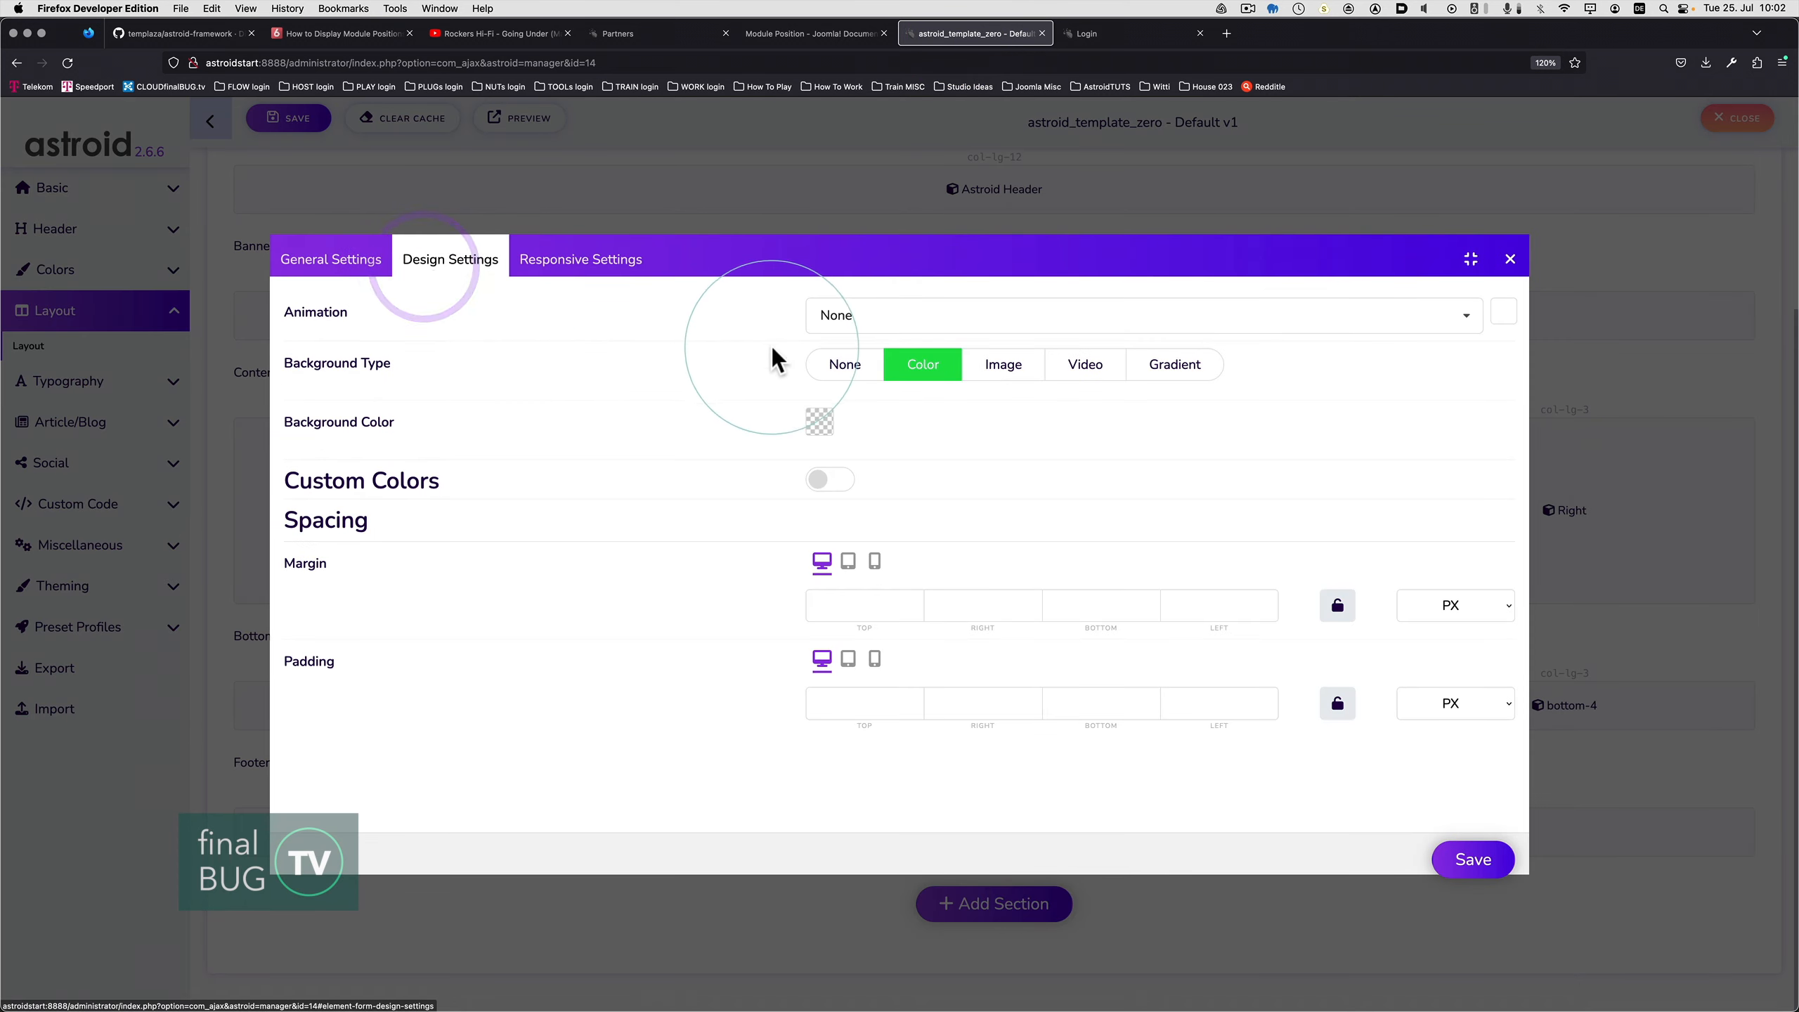
{"action": "left_click", "coordinate": [820, 426]}
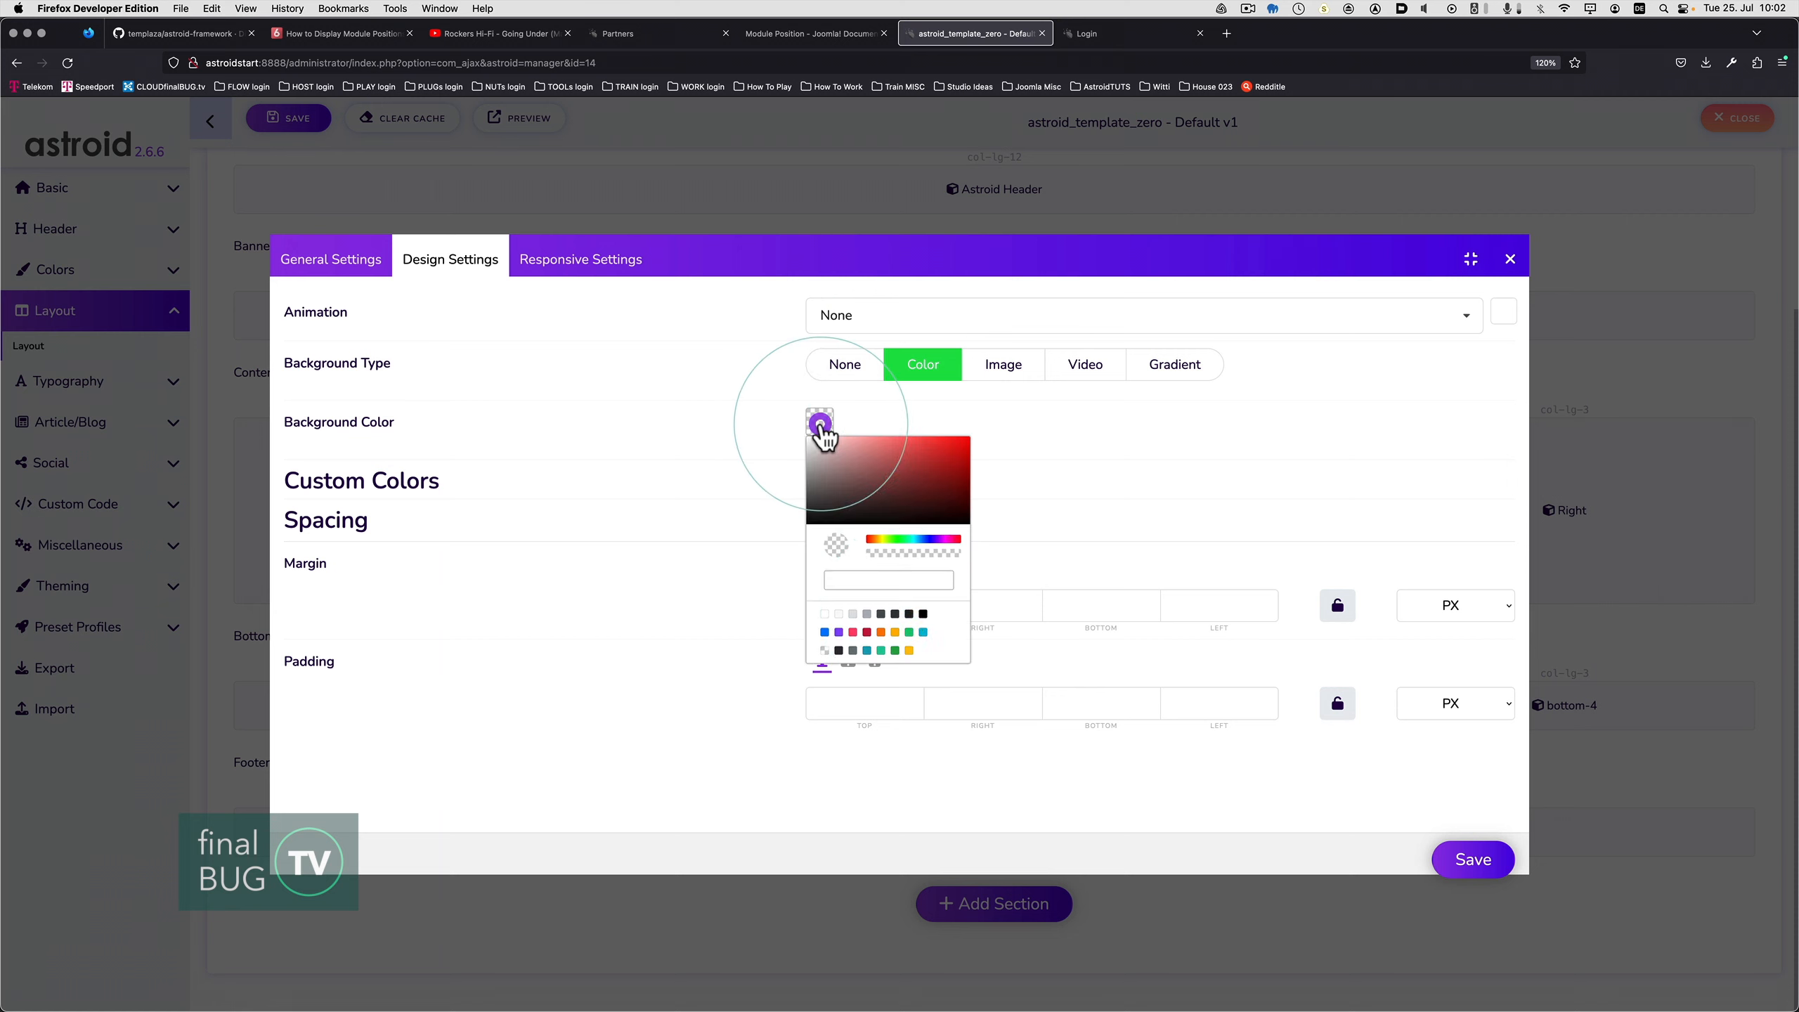
{"action": "left_click", "coordinate": [897, 581]}
{"action": "type", "text": "rgb(23, 162, 184)"}
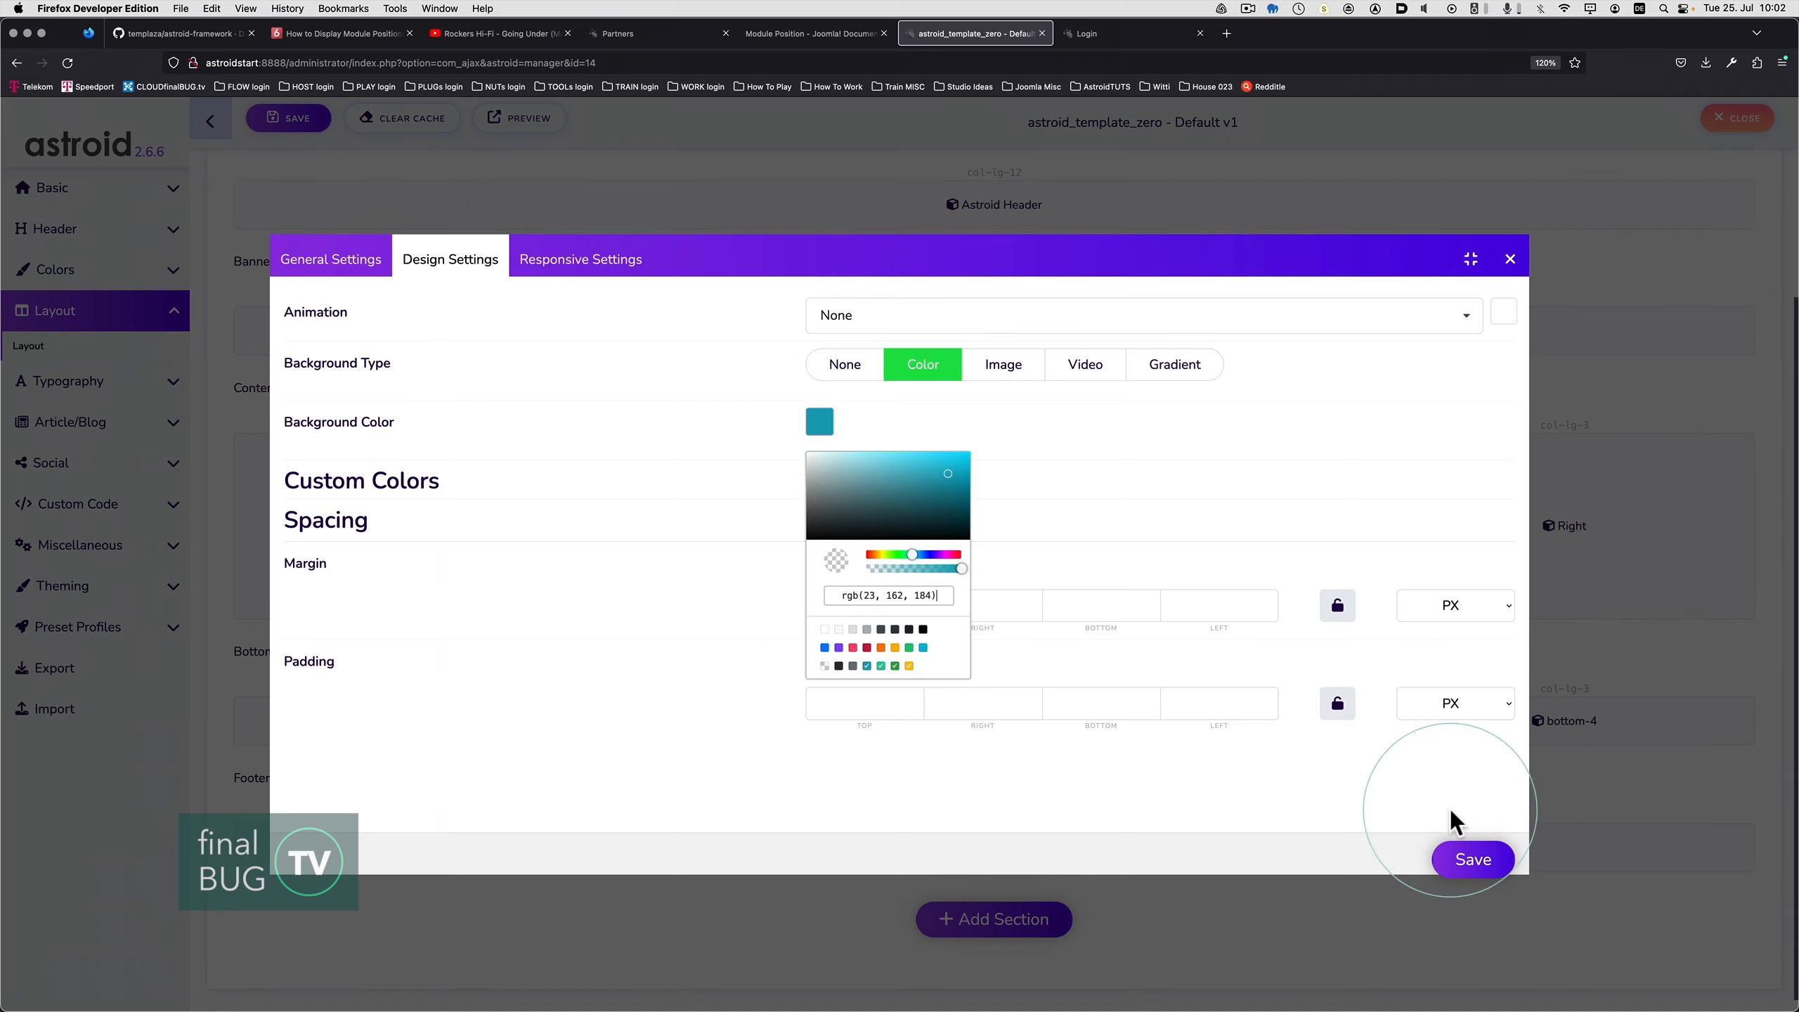
{"action": "left_click", "coordinate": [1469, 859]}
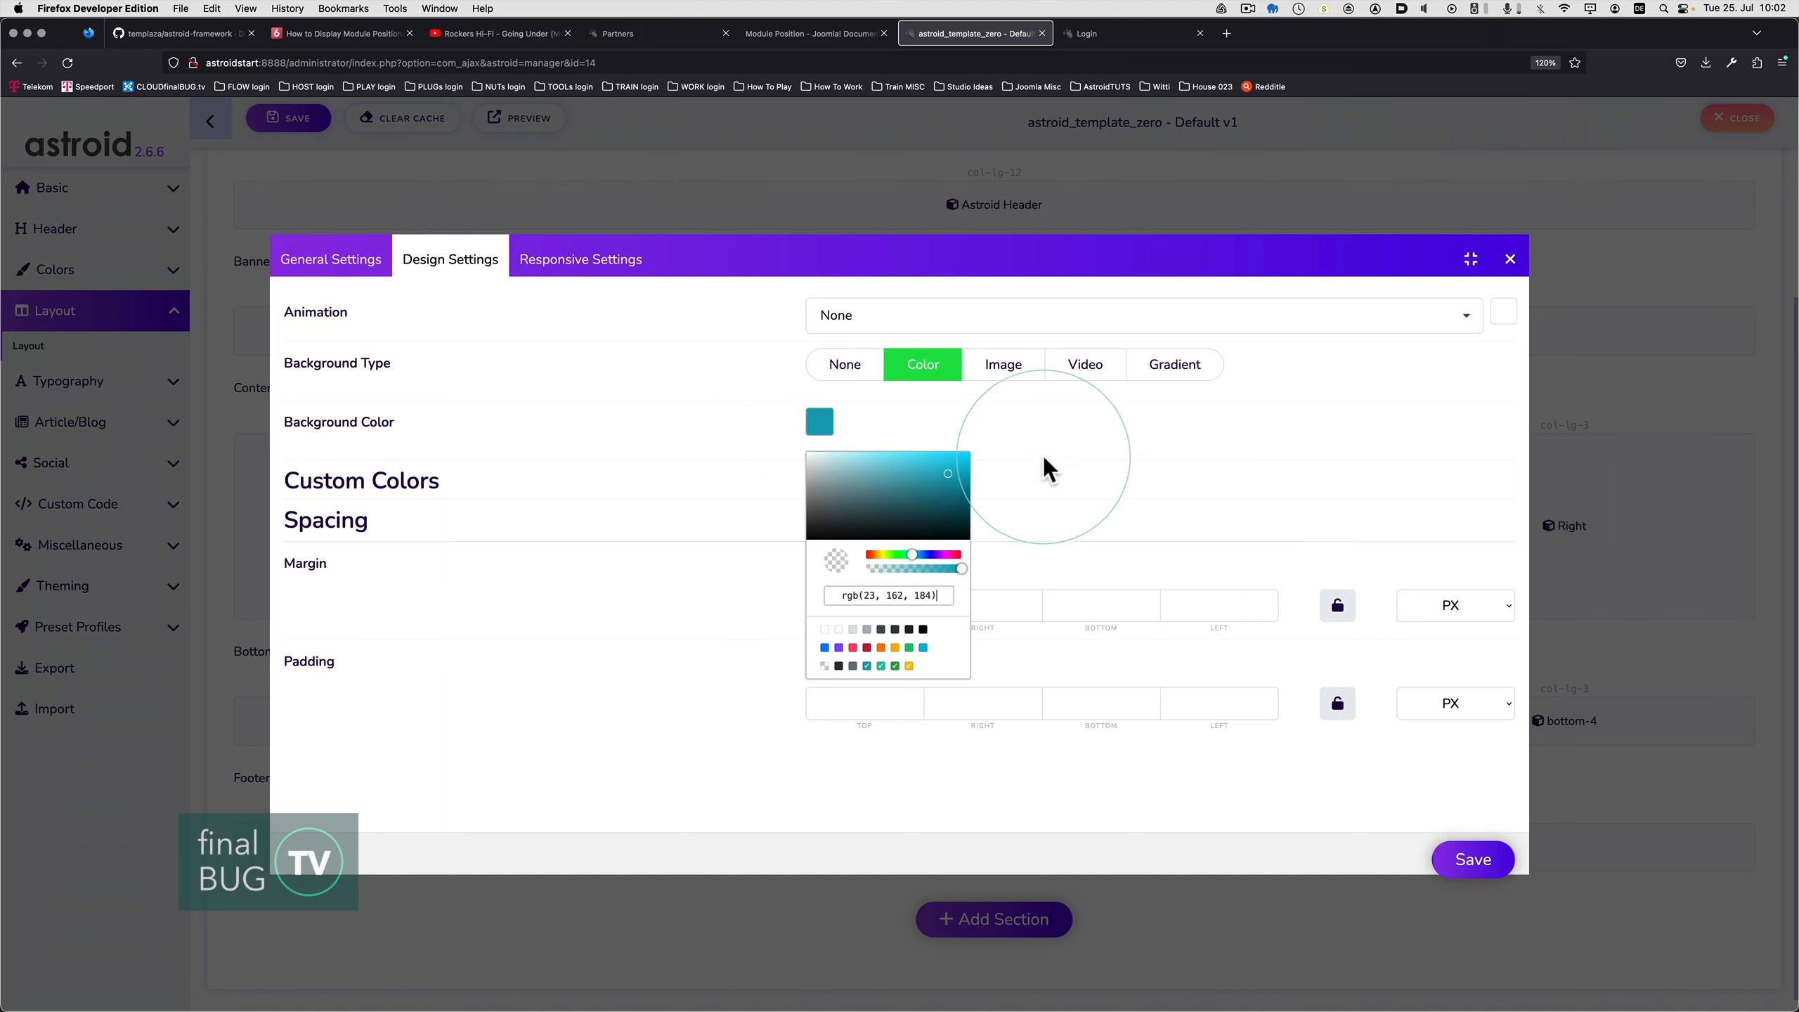
{"action": "left_click", "coordinate": [1066, 454]}
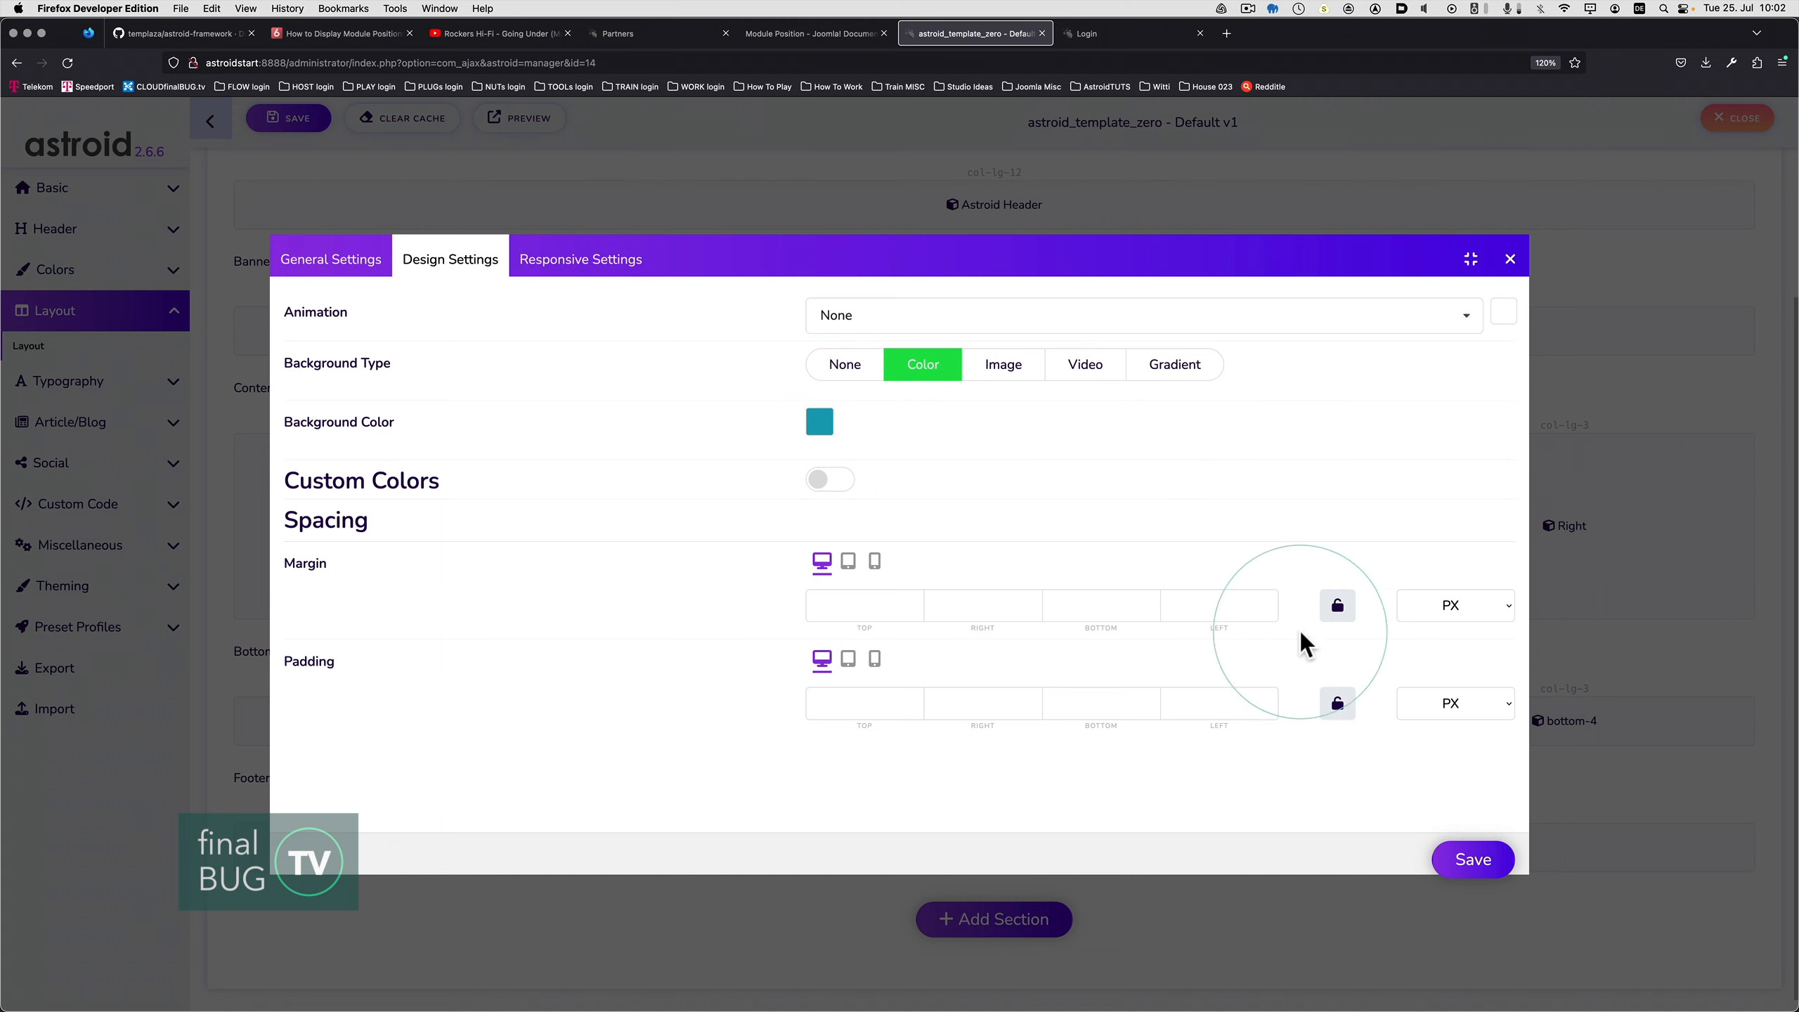
{"action": "left_click", "coordinate": [1473, 865]}
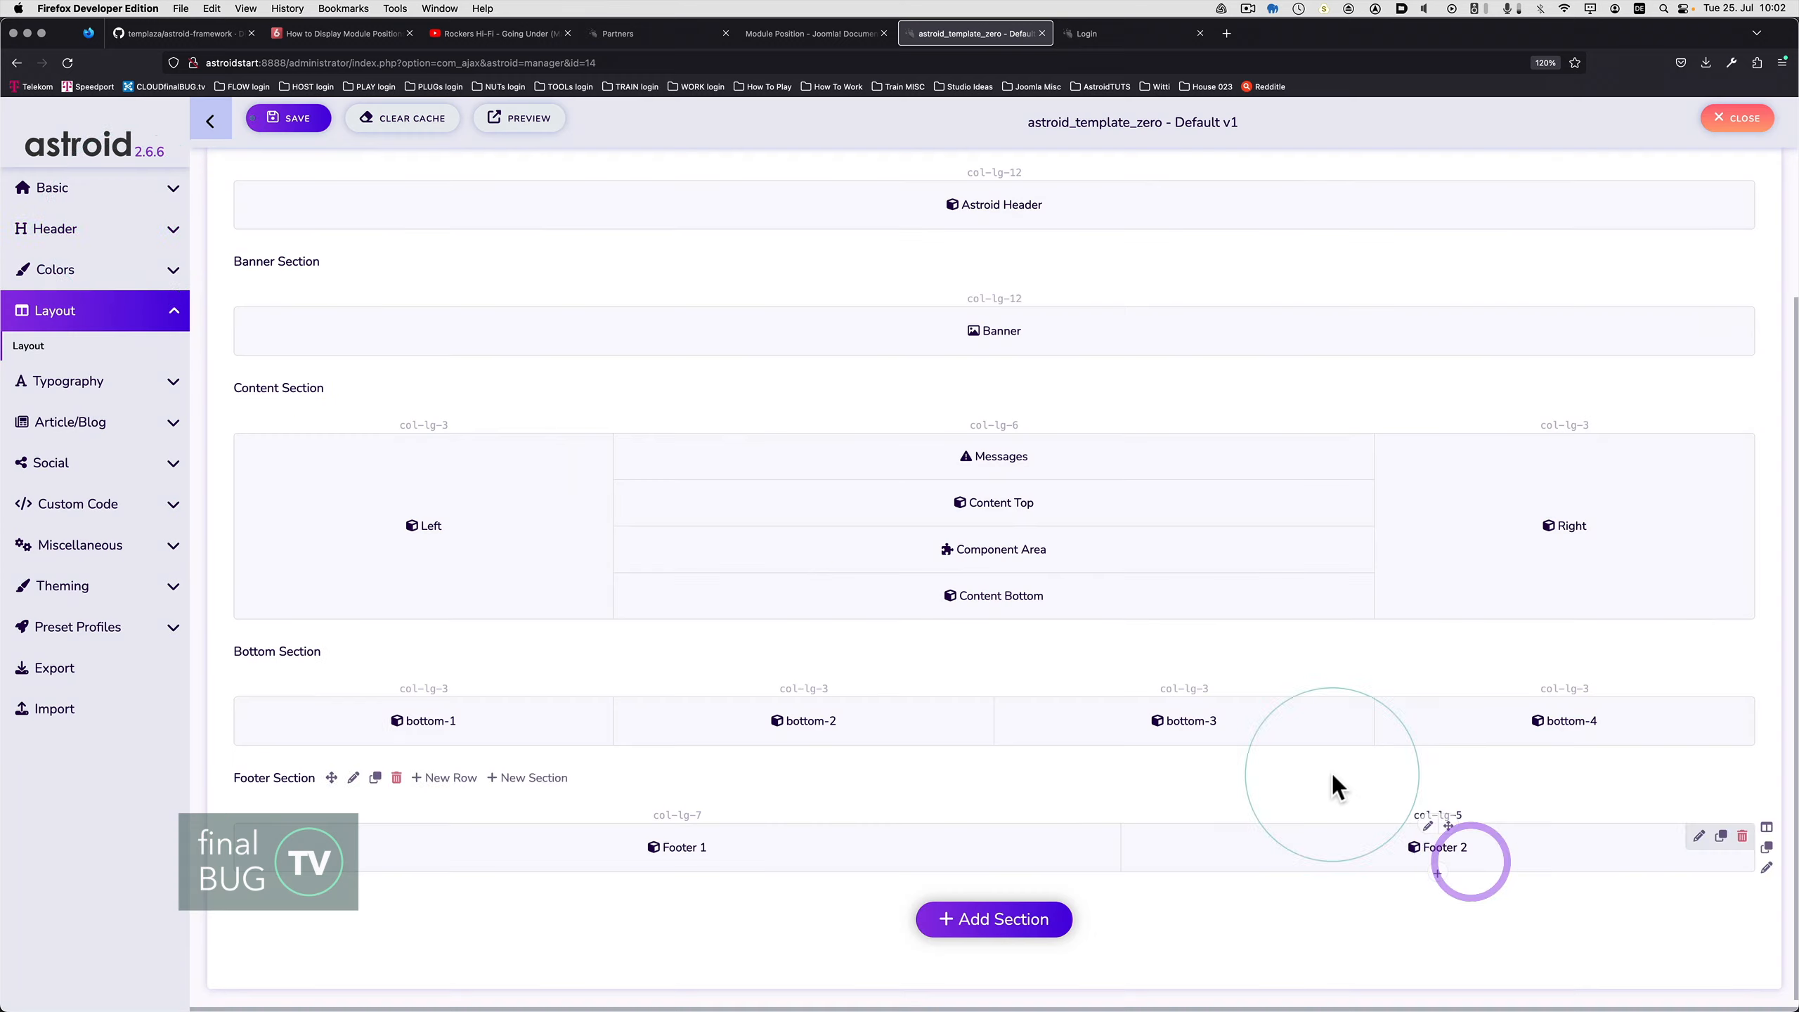
{"action": "left_click", "coordinate": [285, 121]}
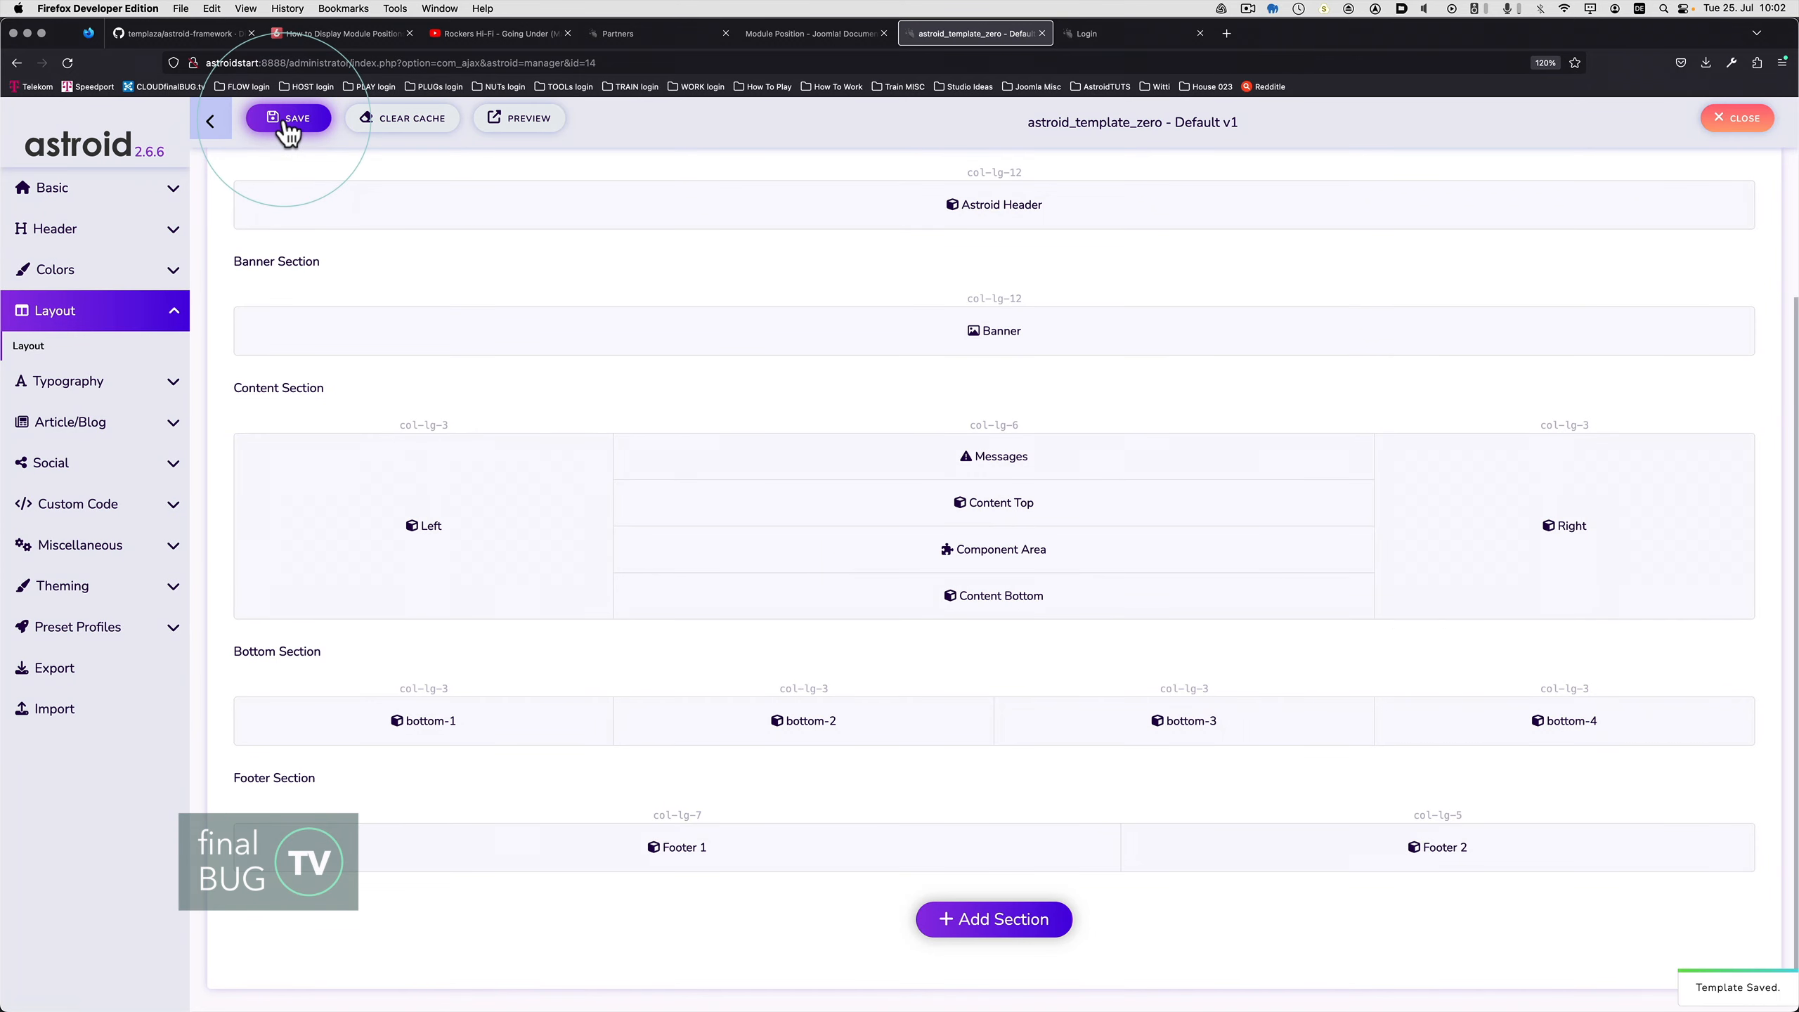
- Reload the site in Safari and check the content background on the Fruits, Vegetables, About and Login pages
{"action": "key", "text": "super+Tab"}
{"action": "key", "text": "super+r"}
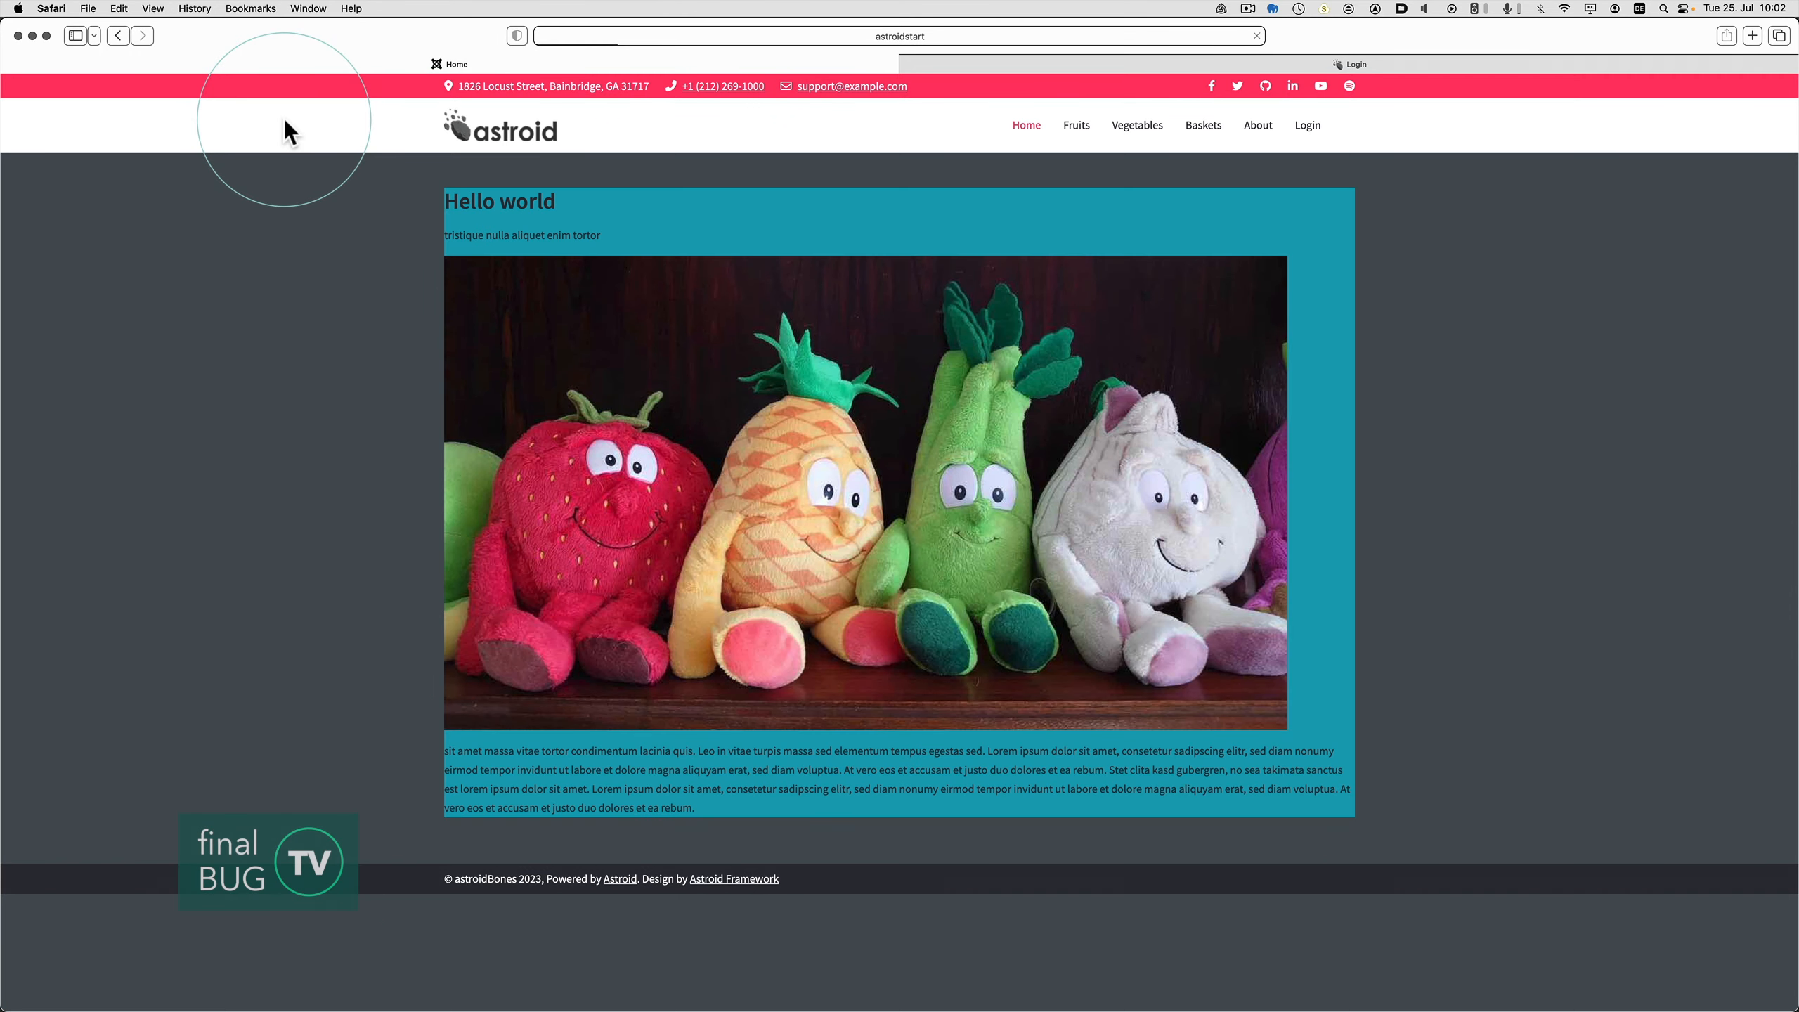
{"action": "left_click", "coordinate": [1074, 129]}
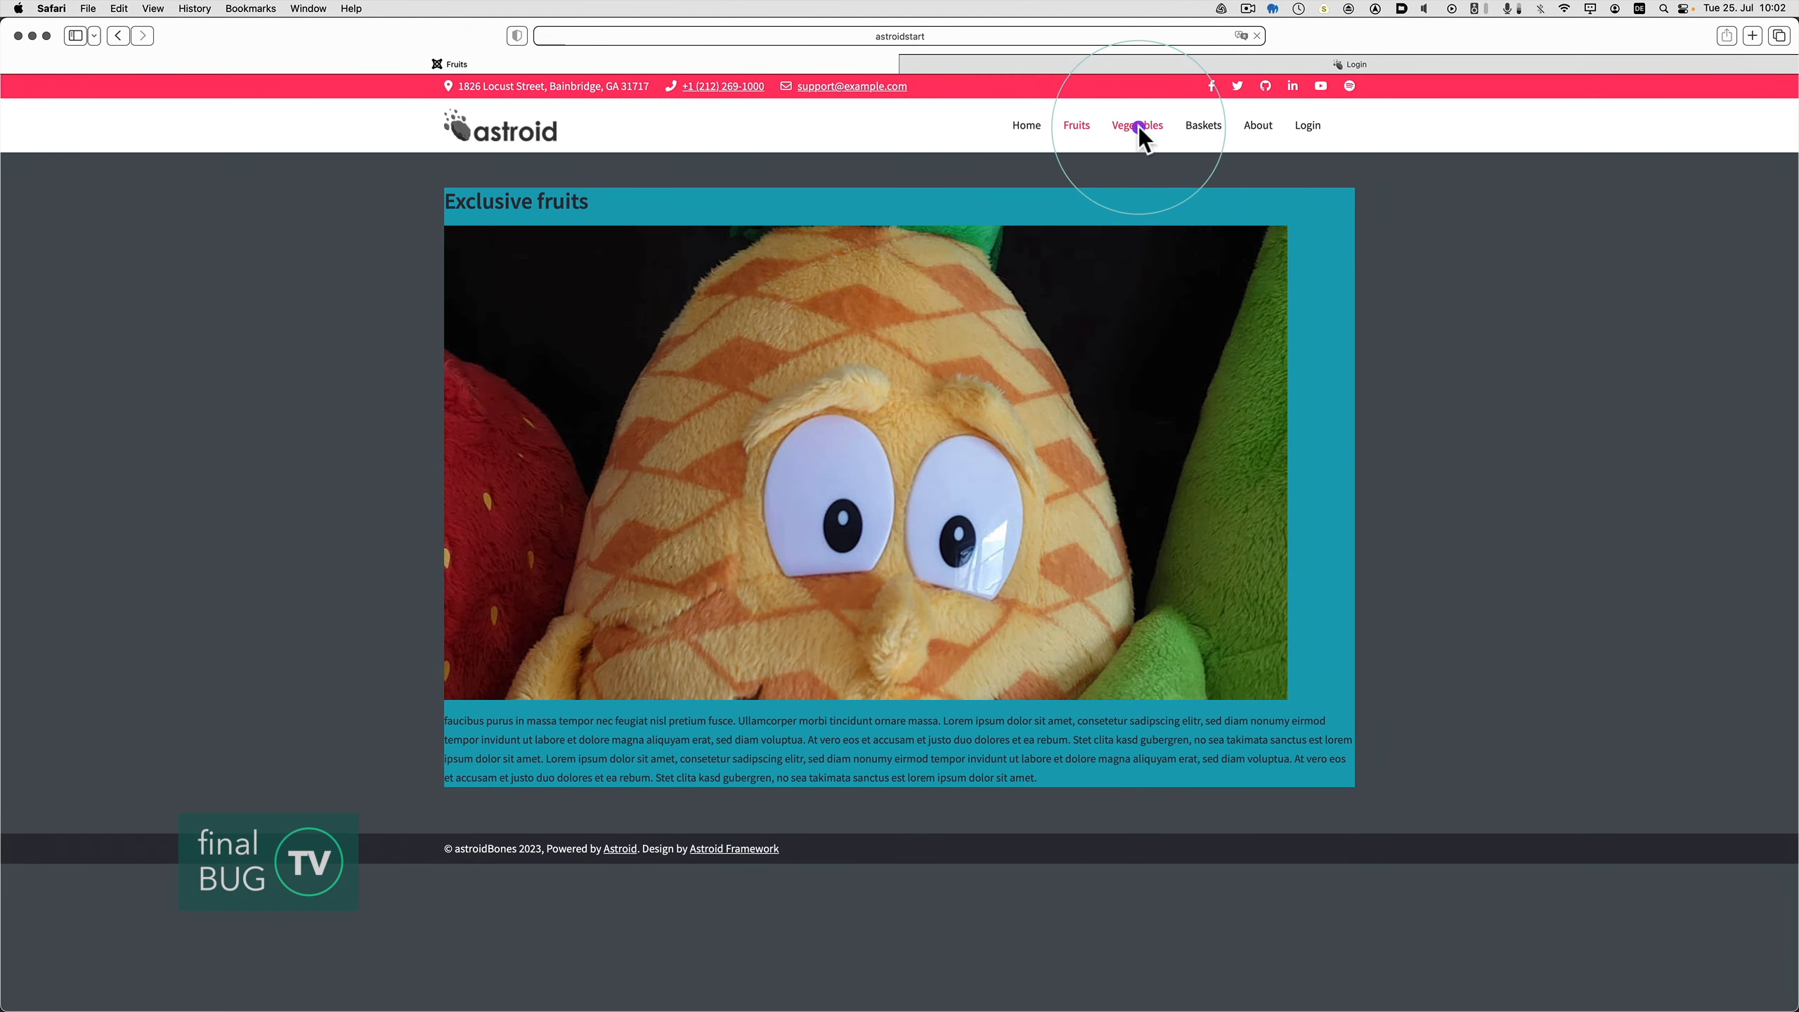
{"action": "left_click", "coordinate": [1137, 128]}
{"action": "left_click", "coordinate": [1260, 131]}
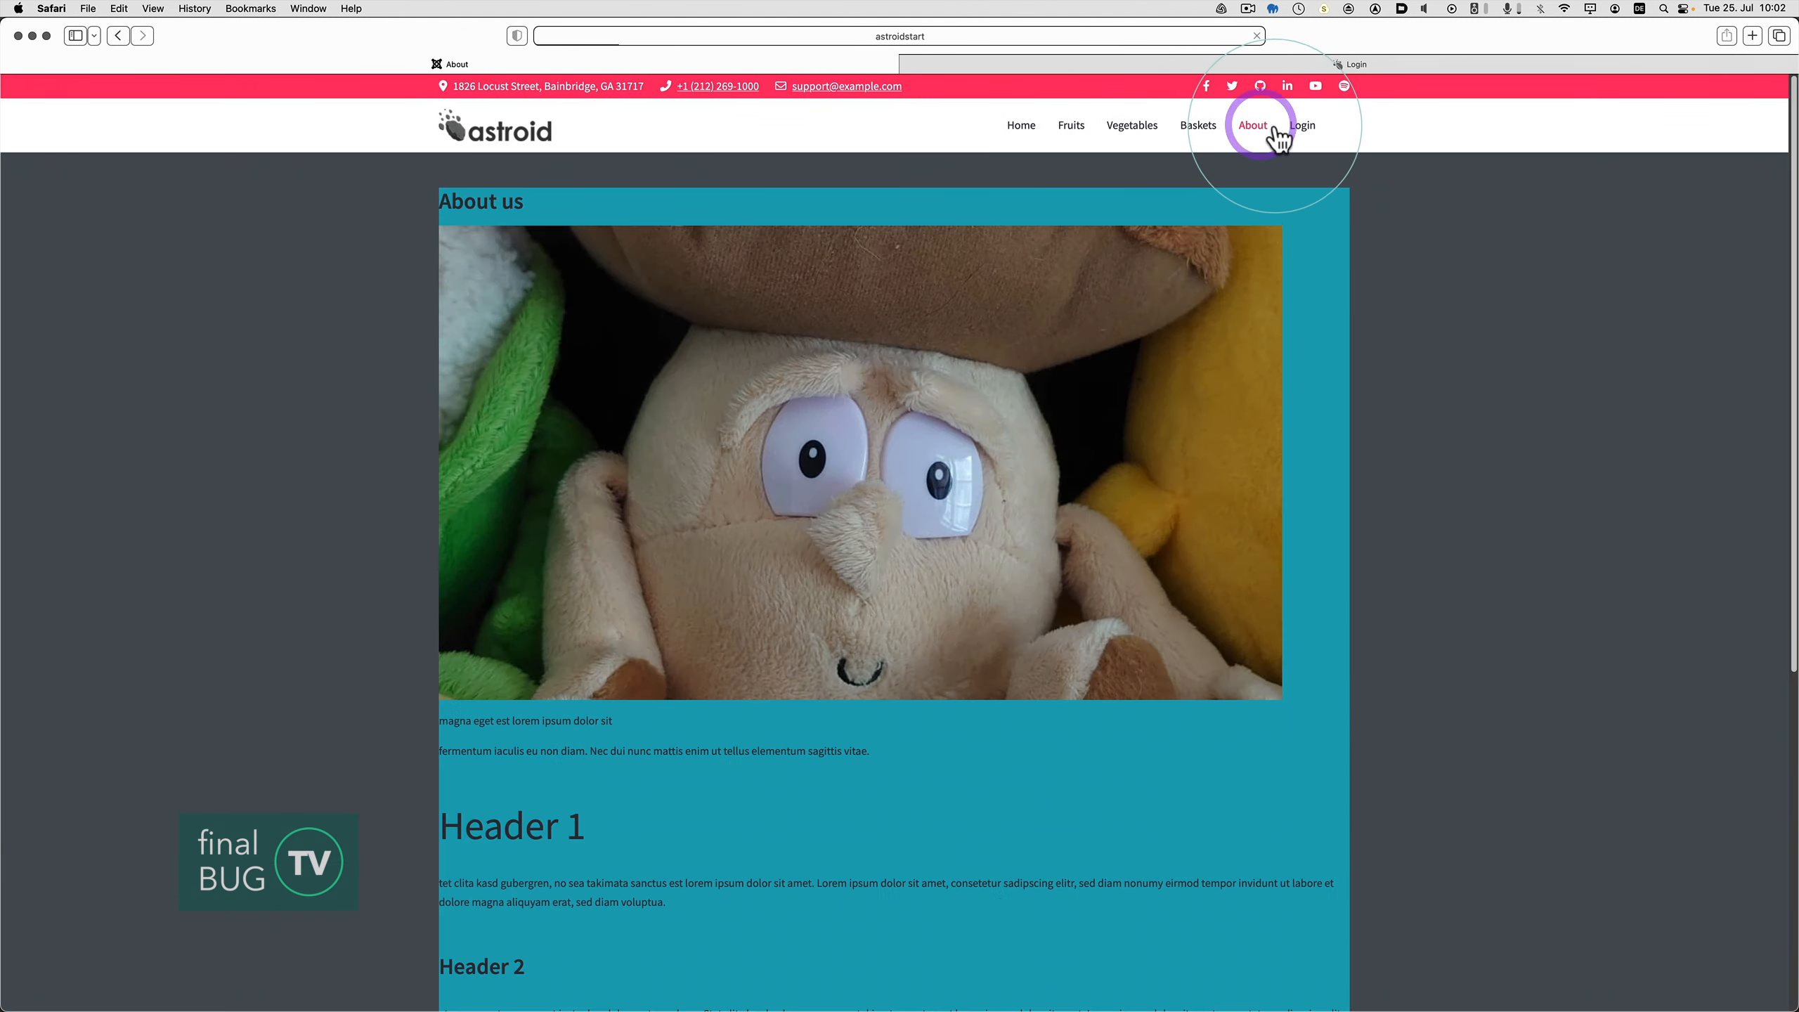
{"action": "left_click", "coordinate": [1307, 128]}
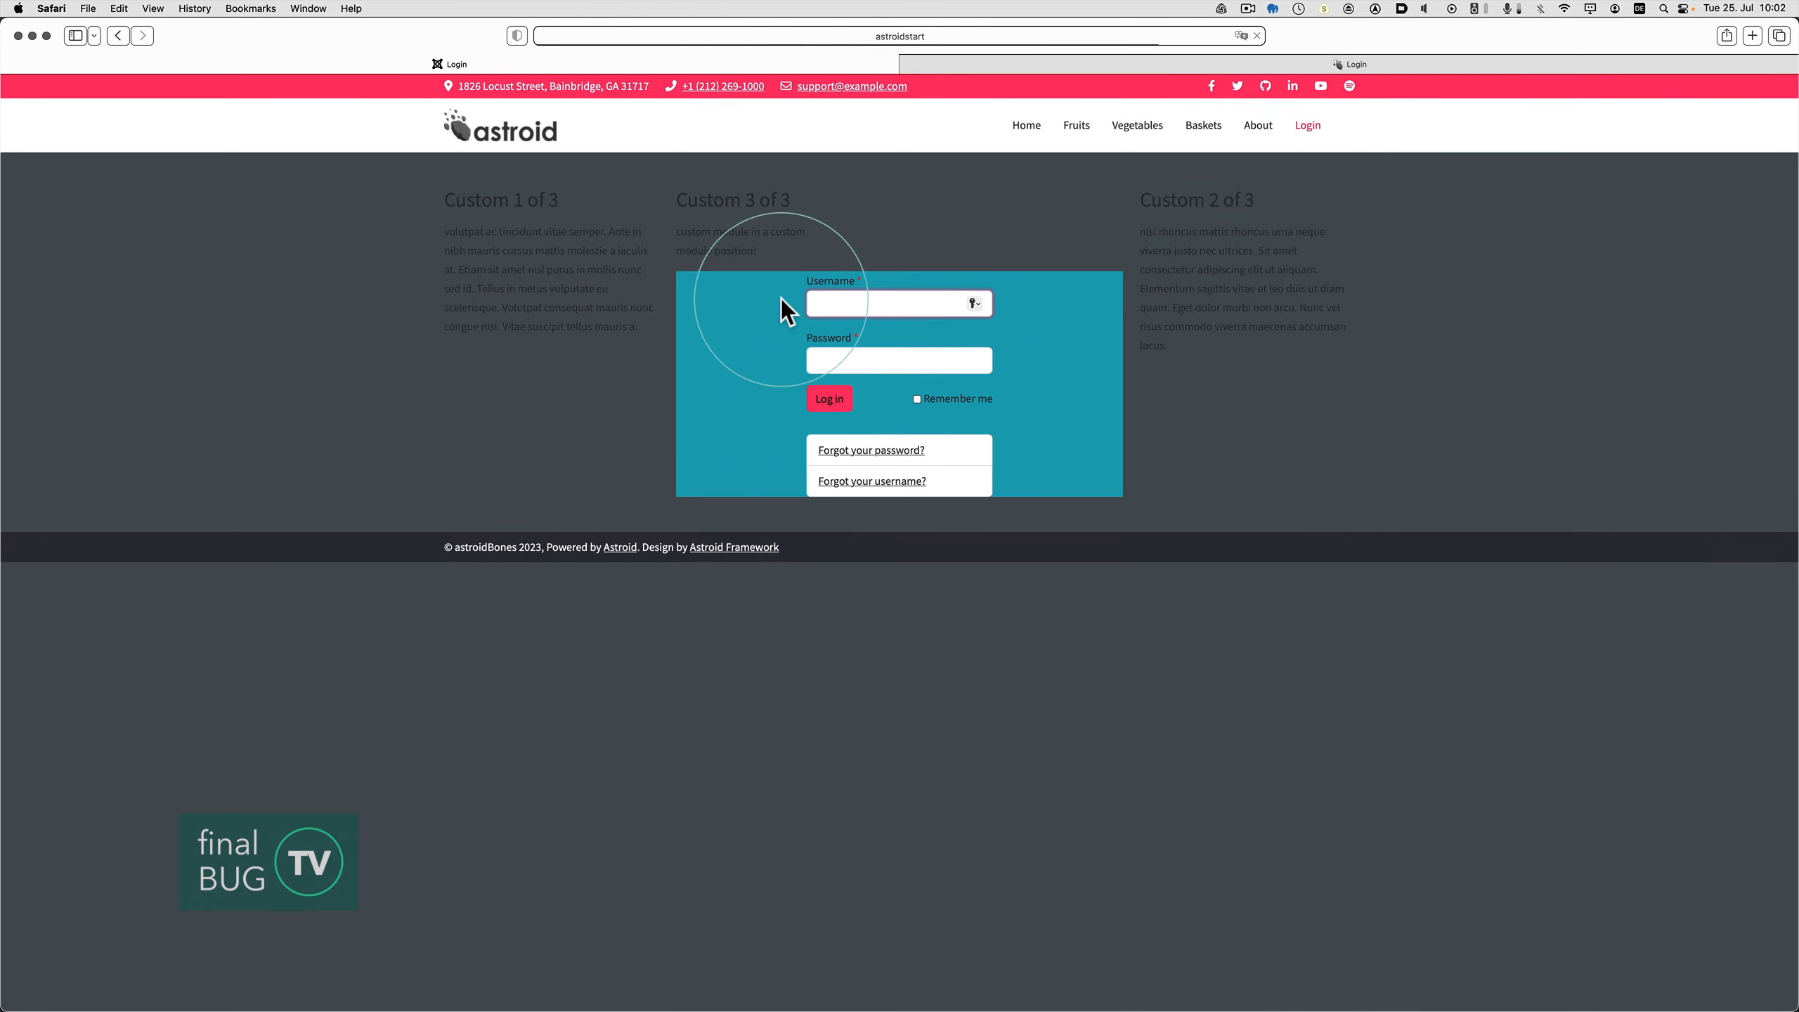
- Switch back to Firefox and set the Component Area's padding to 25 px on all four sides, saving the element and template
{"action": "key", "text": "super+Tab"}
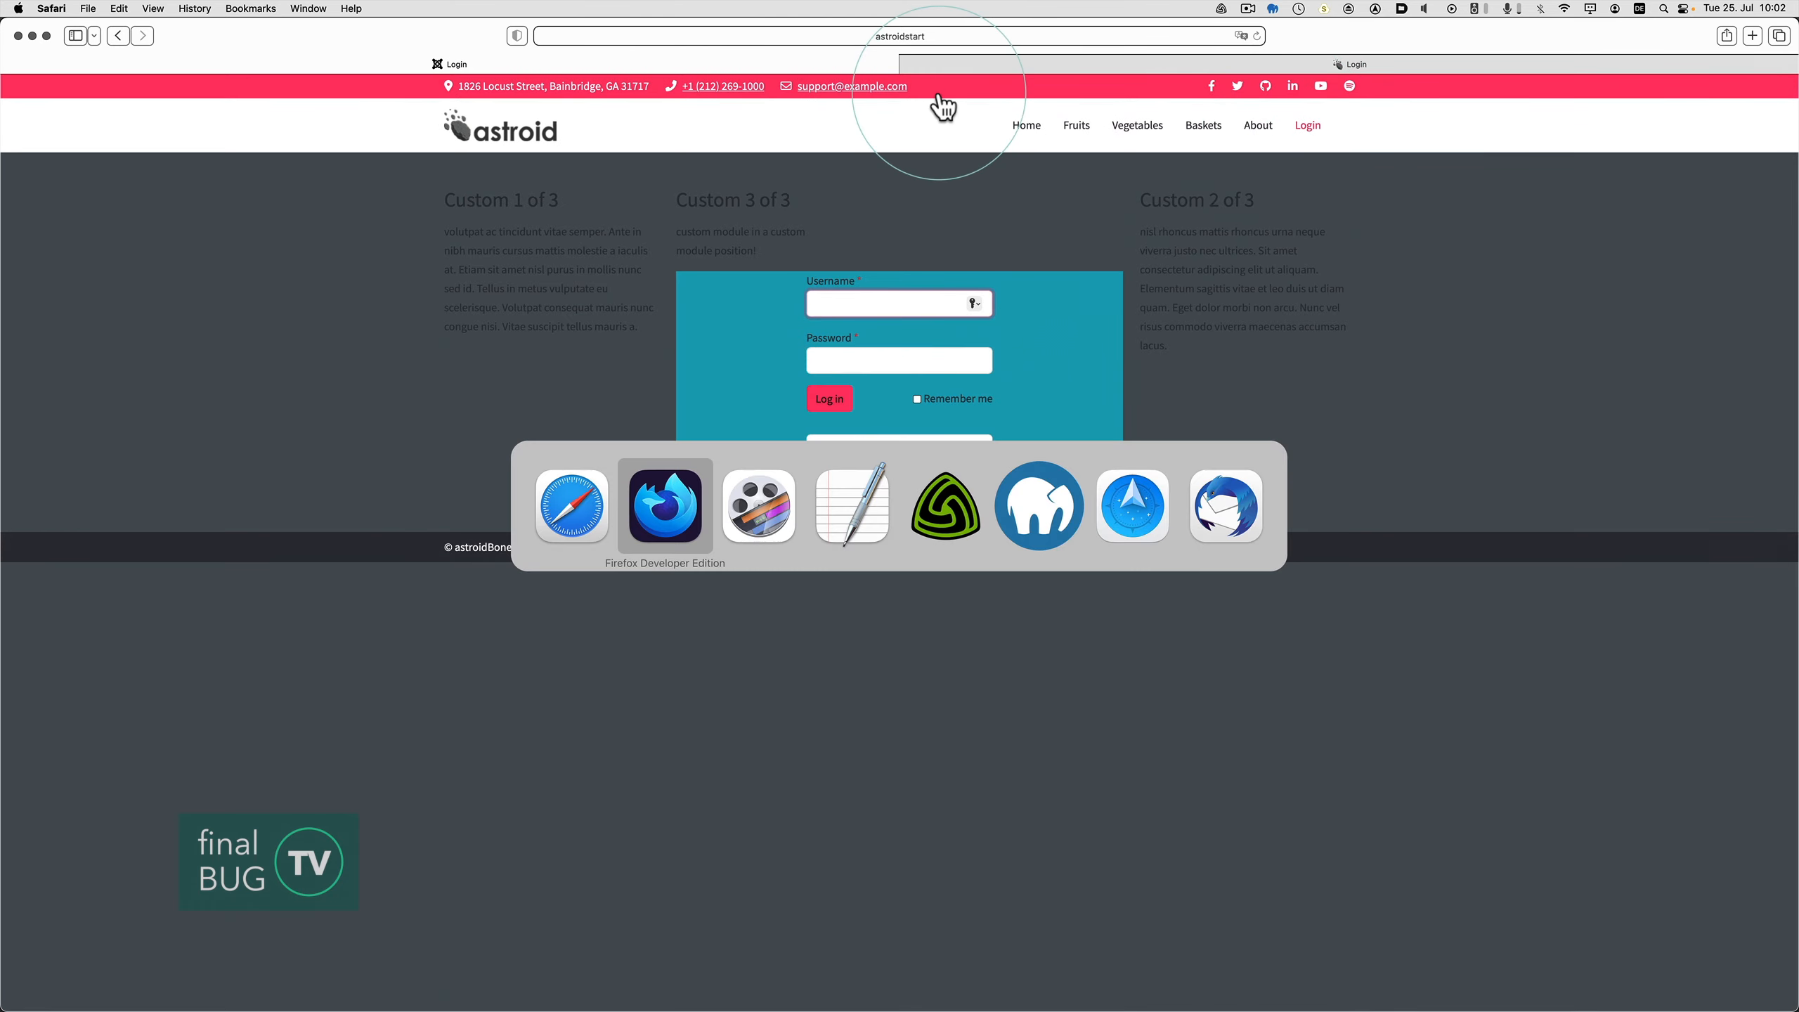
{"action": "mouse_move", "coordinate": [1246, 550]}
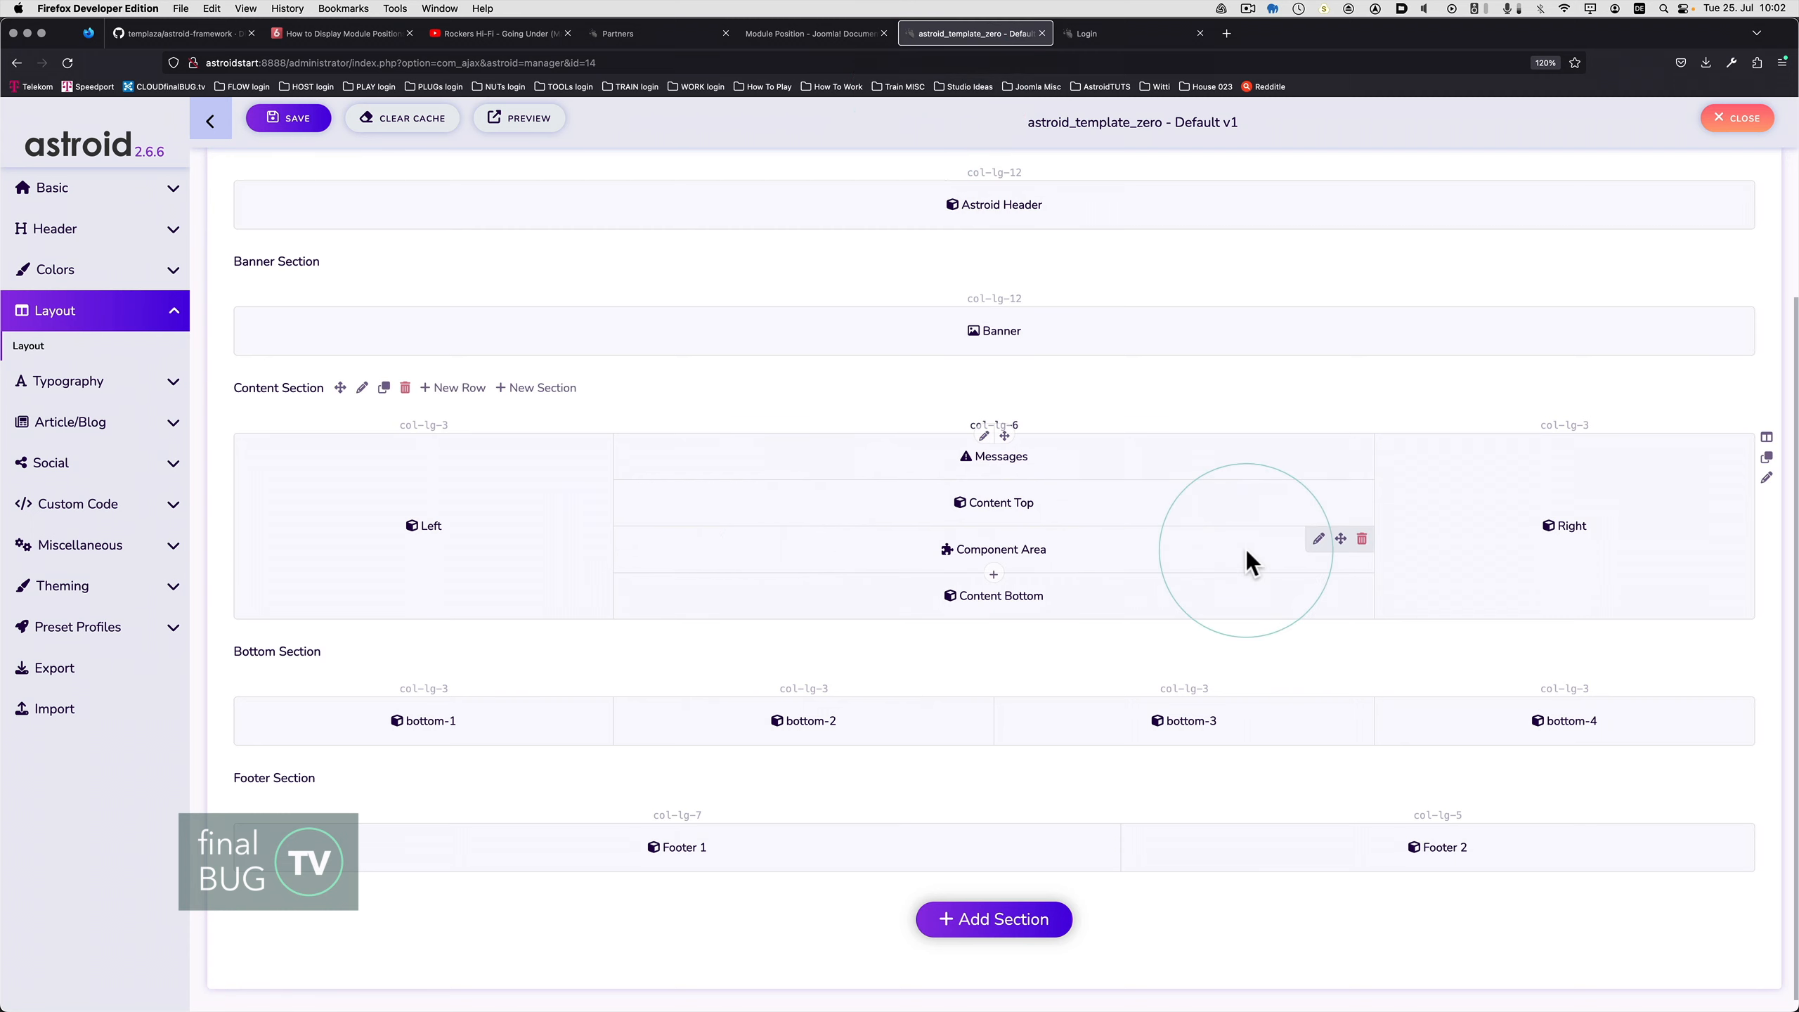
{"action": "left_click", "coordinate": [1318, 539]}
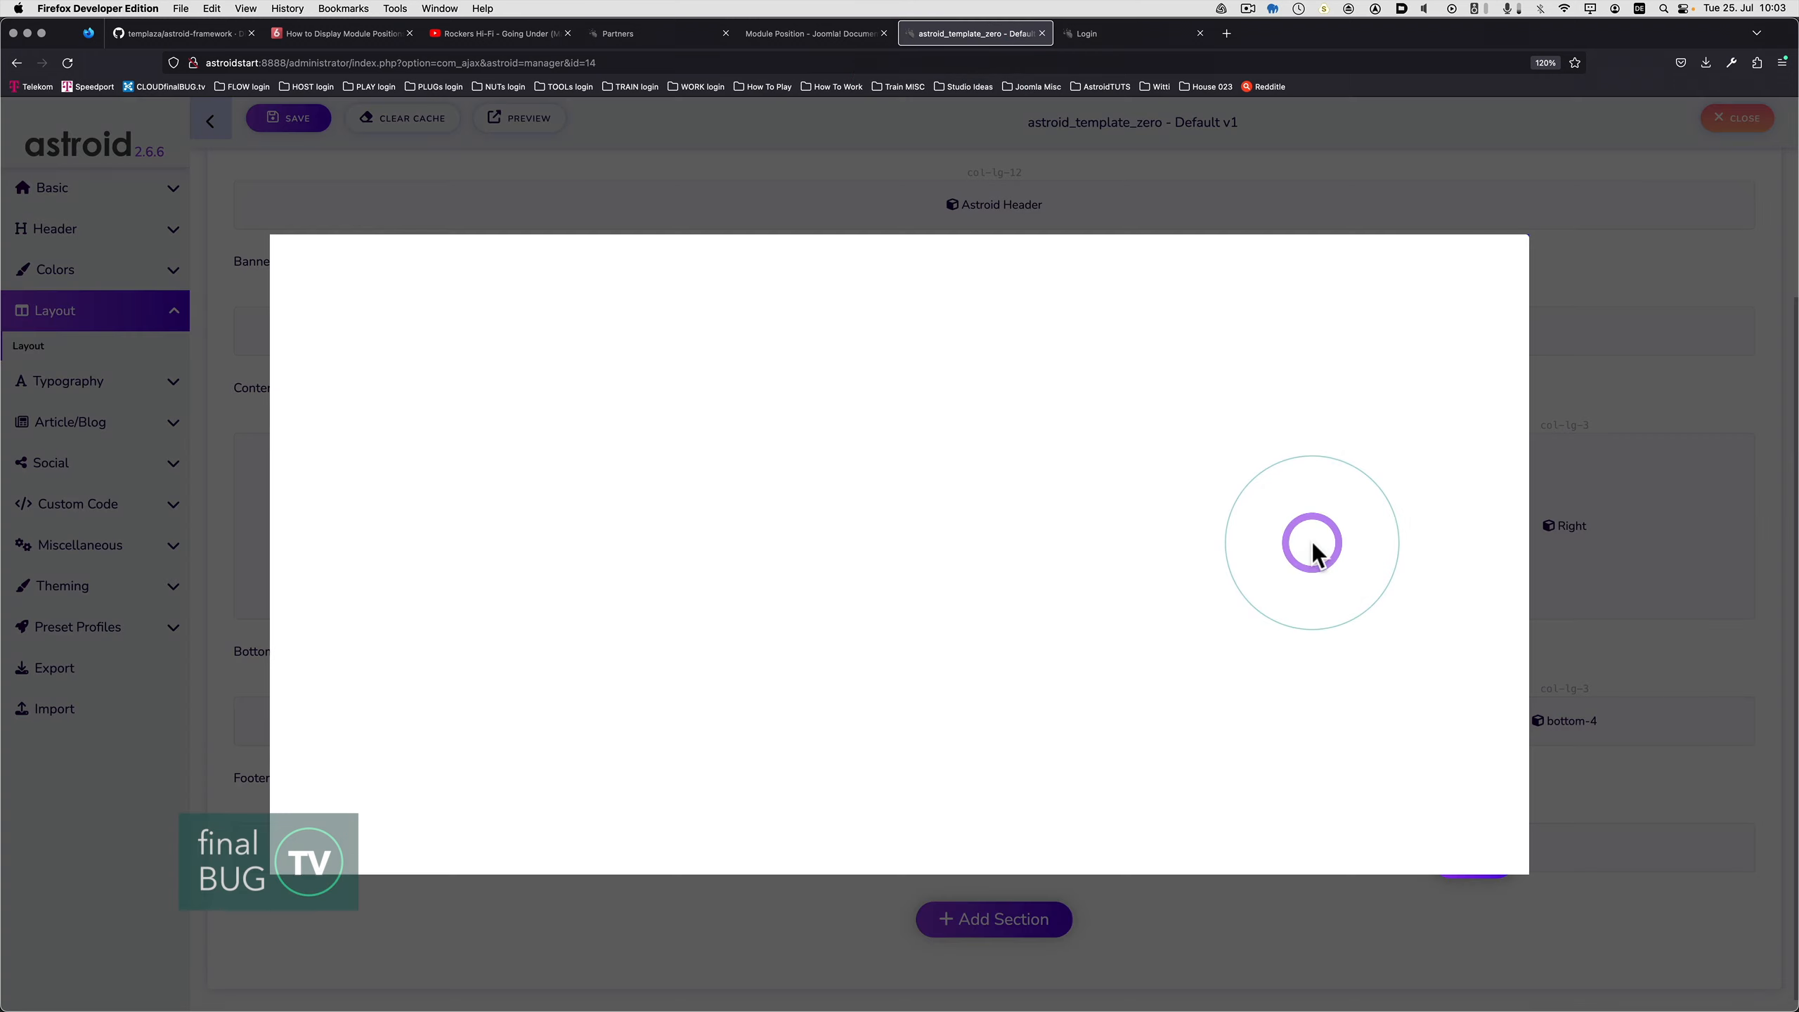
{"action": "left_click", "coordinate": [473, 273]}
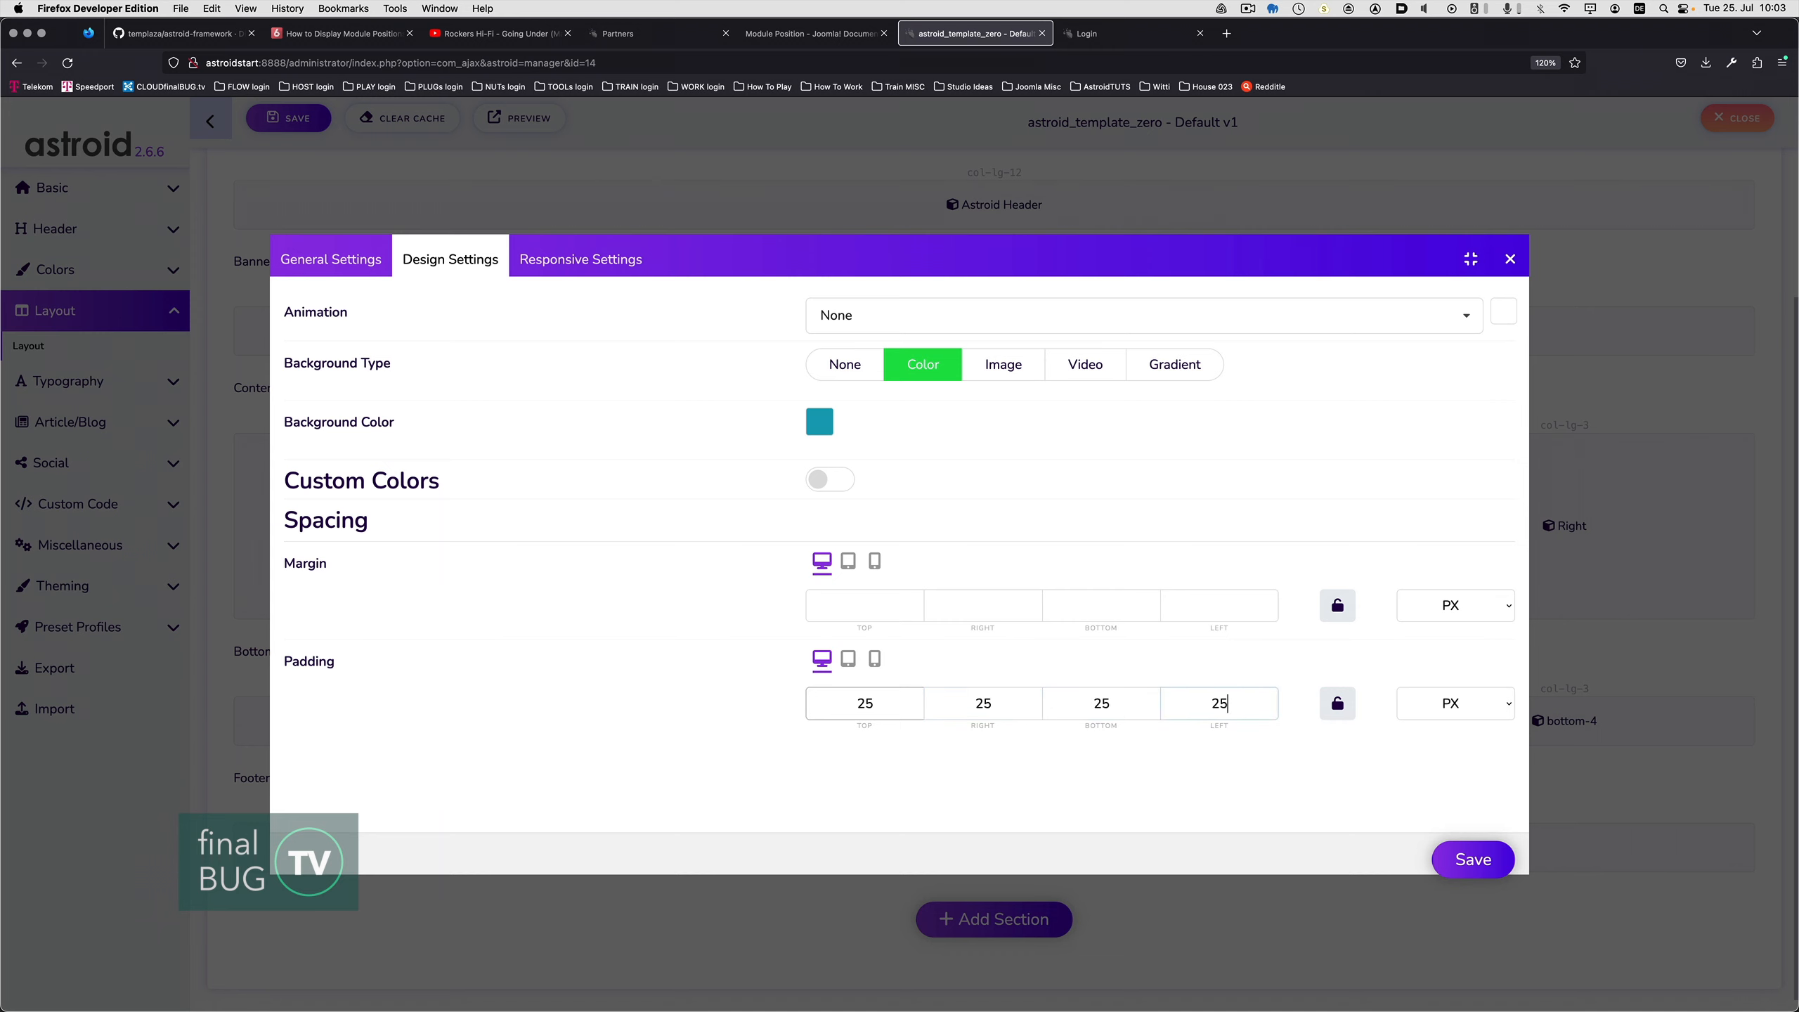
{"action": "left_click", "coordinate": [1472, 859]}
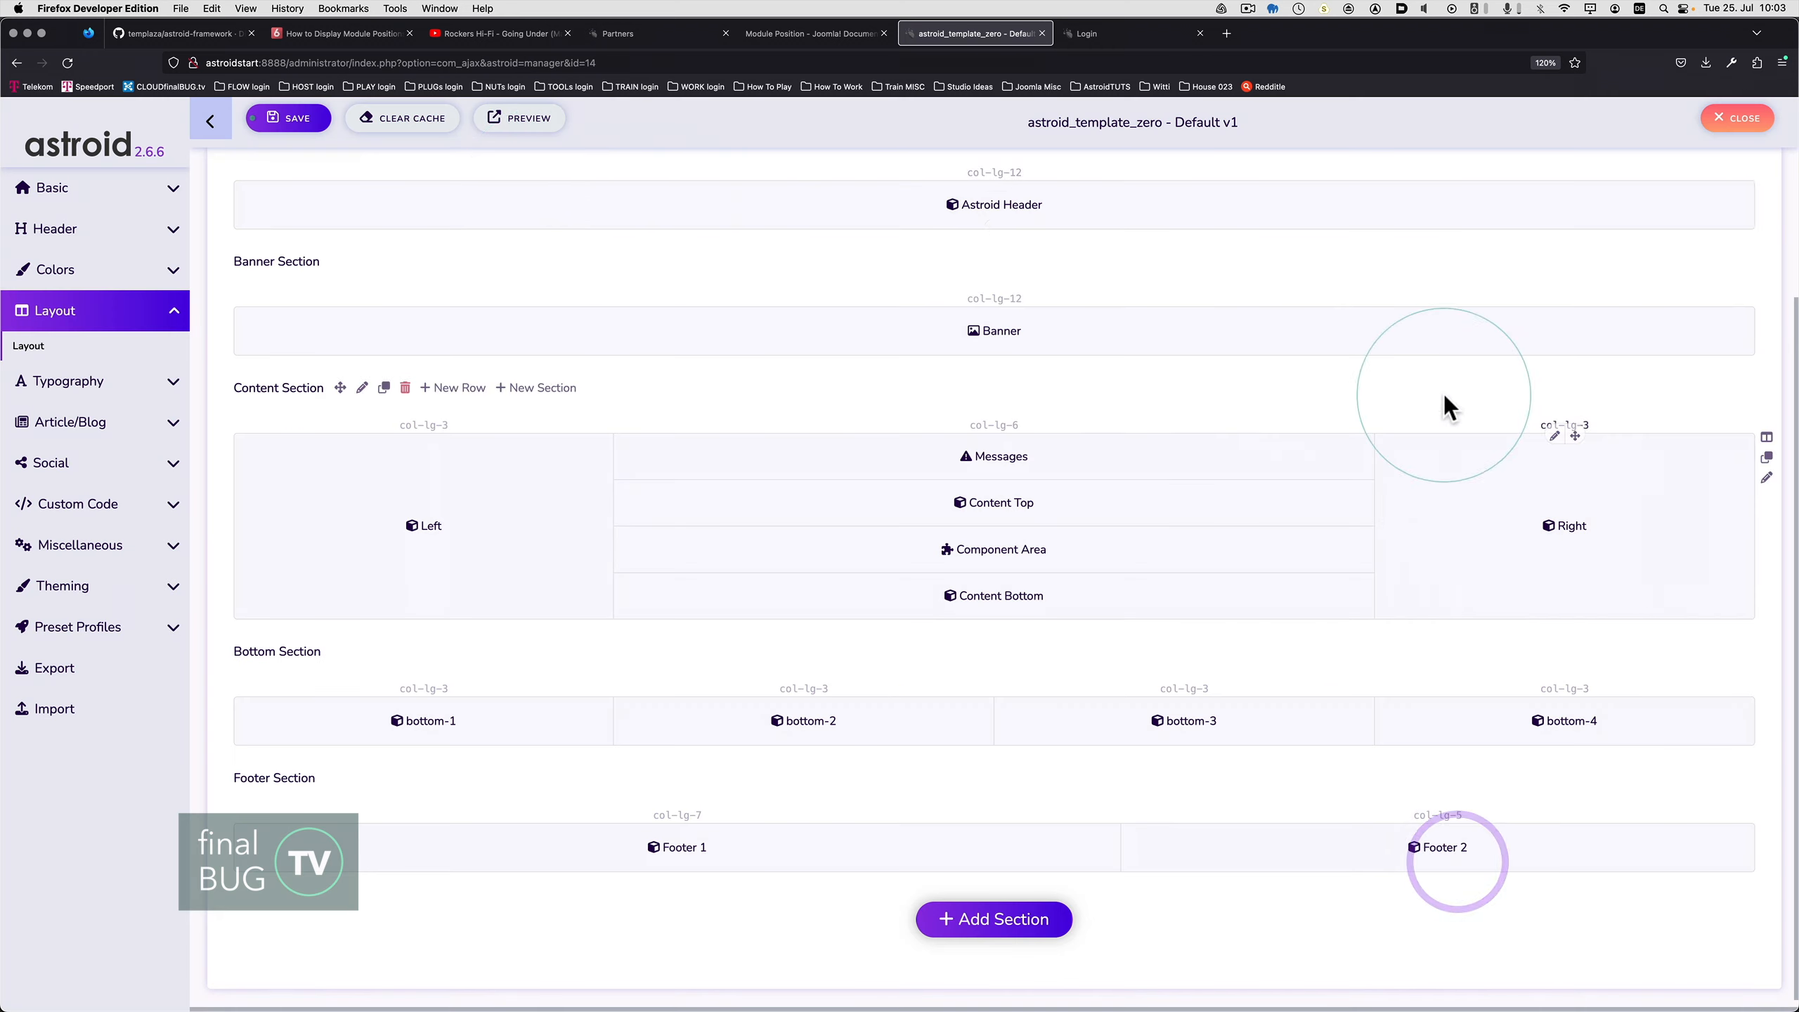
{"action": "left_click", "coordinate": [293, 120]}
- Reload the site in Safari, check the content padding on the Home and Fruits pages, and return to Firefox
{"action": "key", "text": "super+Tab"}
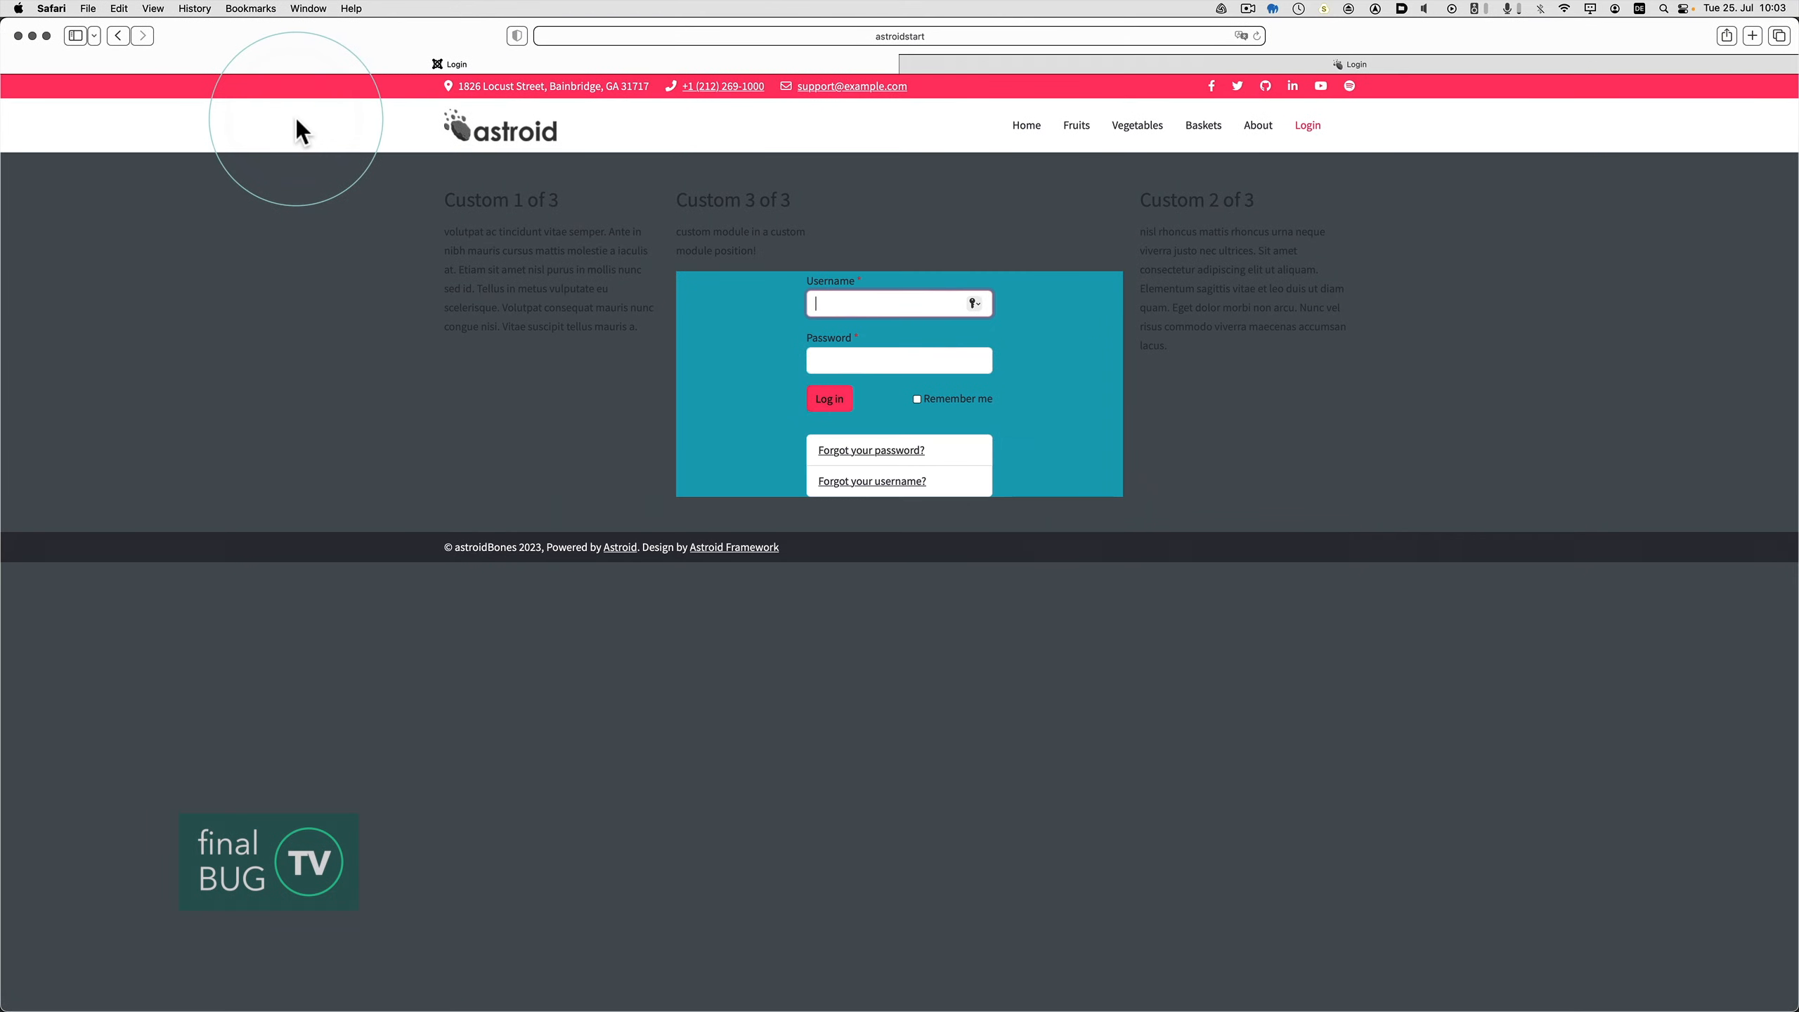
{"action": "key", "text": "super+r"}
{"action": "left_click", "coordinate": [1033, 128]}
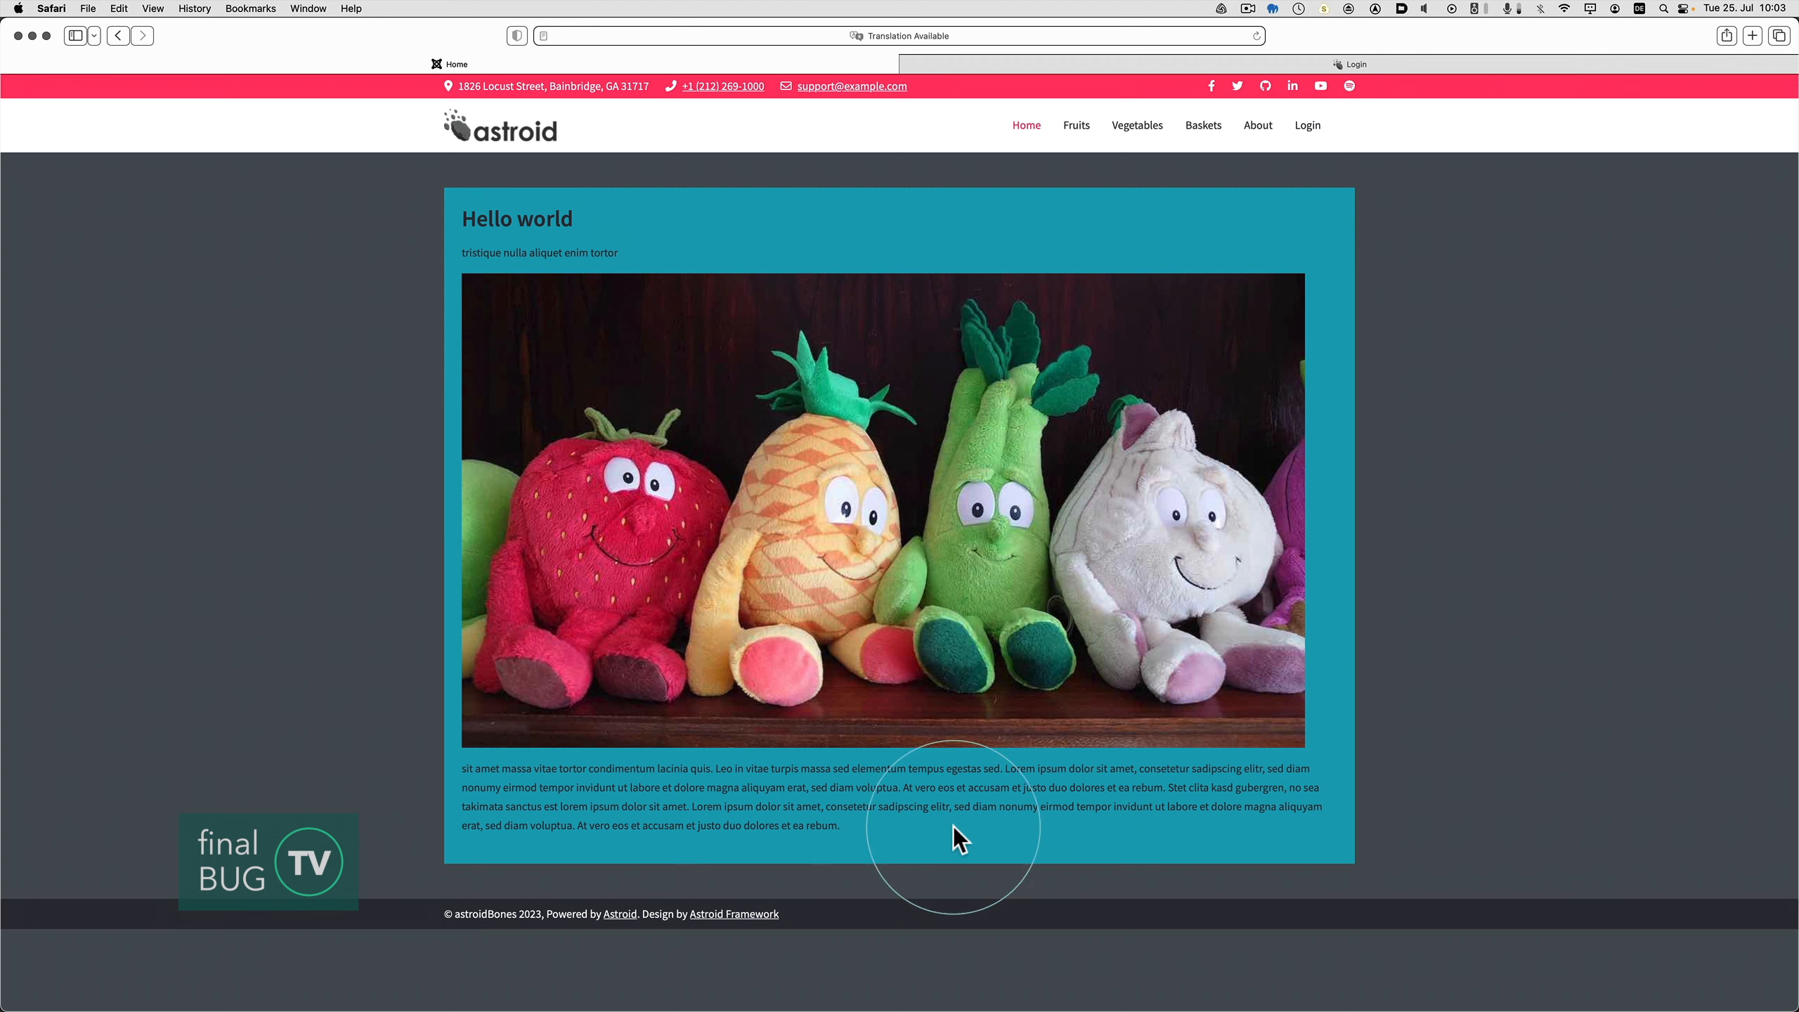
{"action": "left_click", "coordinate": [1077, 128]}
{"action": "key", "text": "super+Tab"}
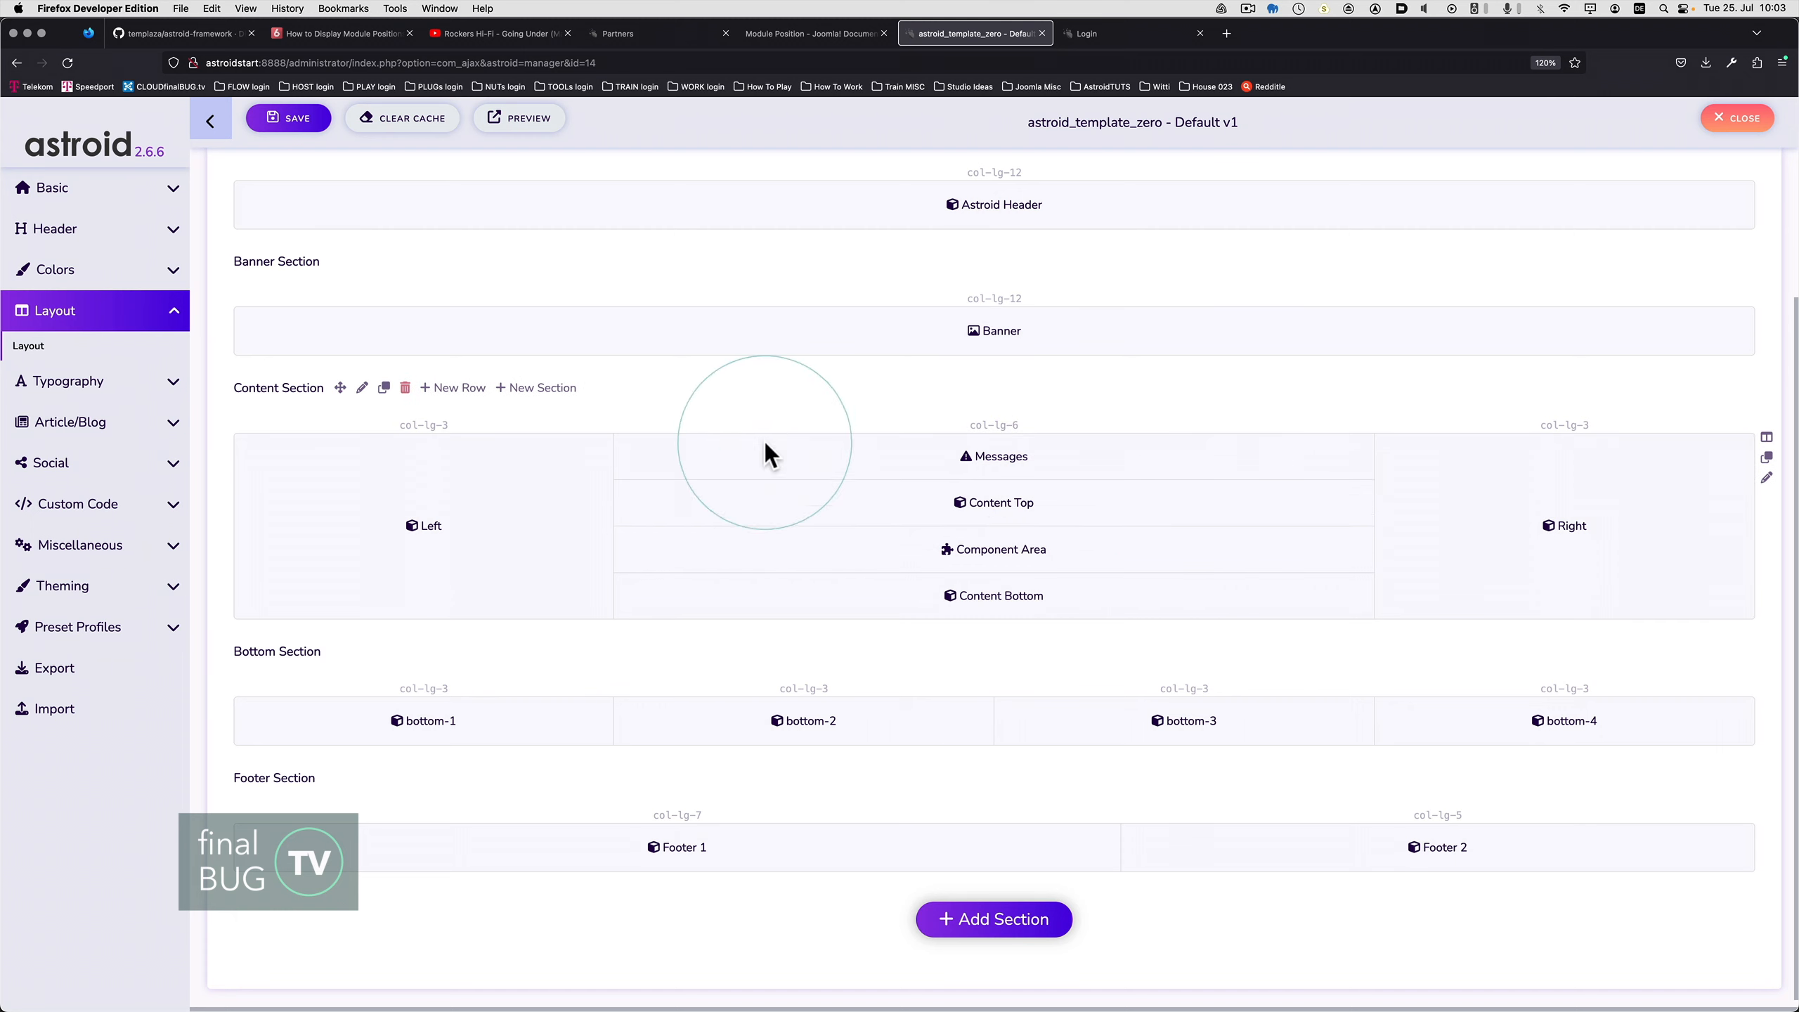
- Examine the demo Login page's columns, sample a color there with the Eyedropper, and return to the layout builder
{"action": "left_click", "coordinate": [1094, 38]}
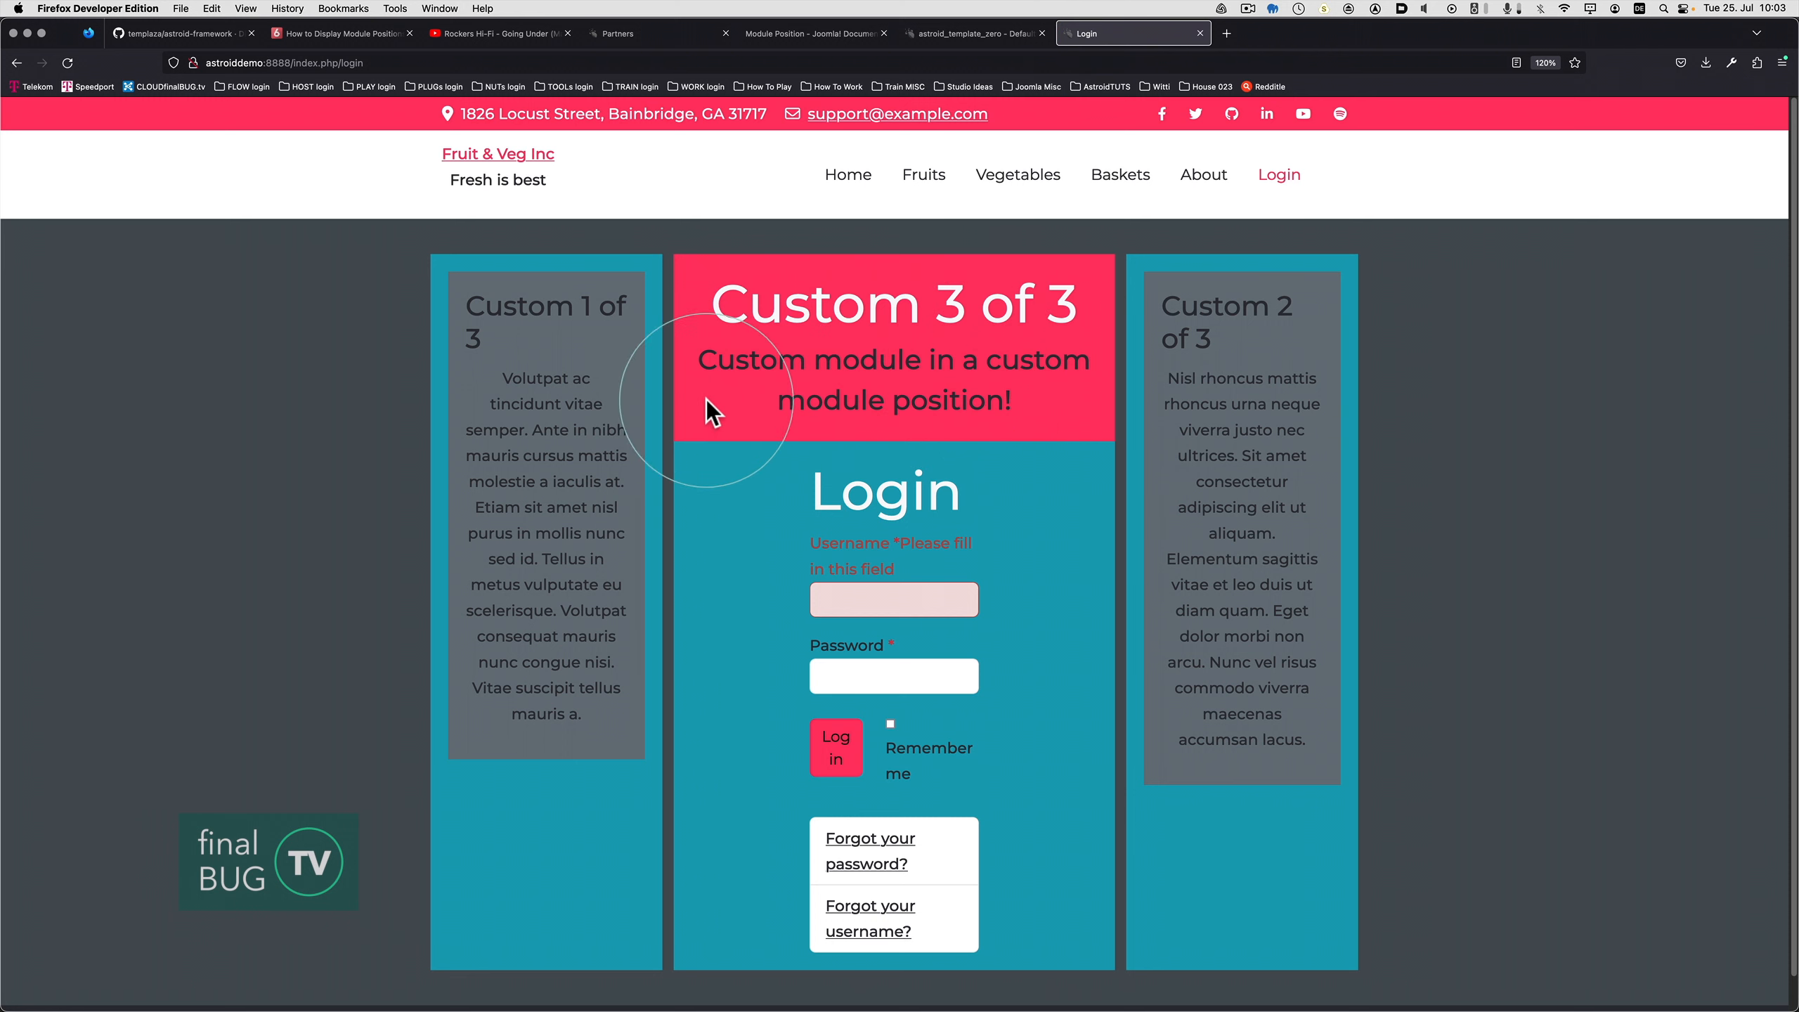
{"action": "left_click", "coordinate": [990, 36]}
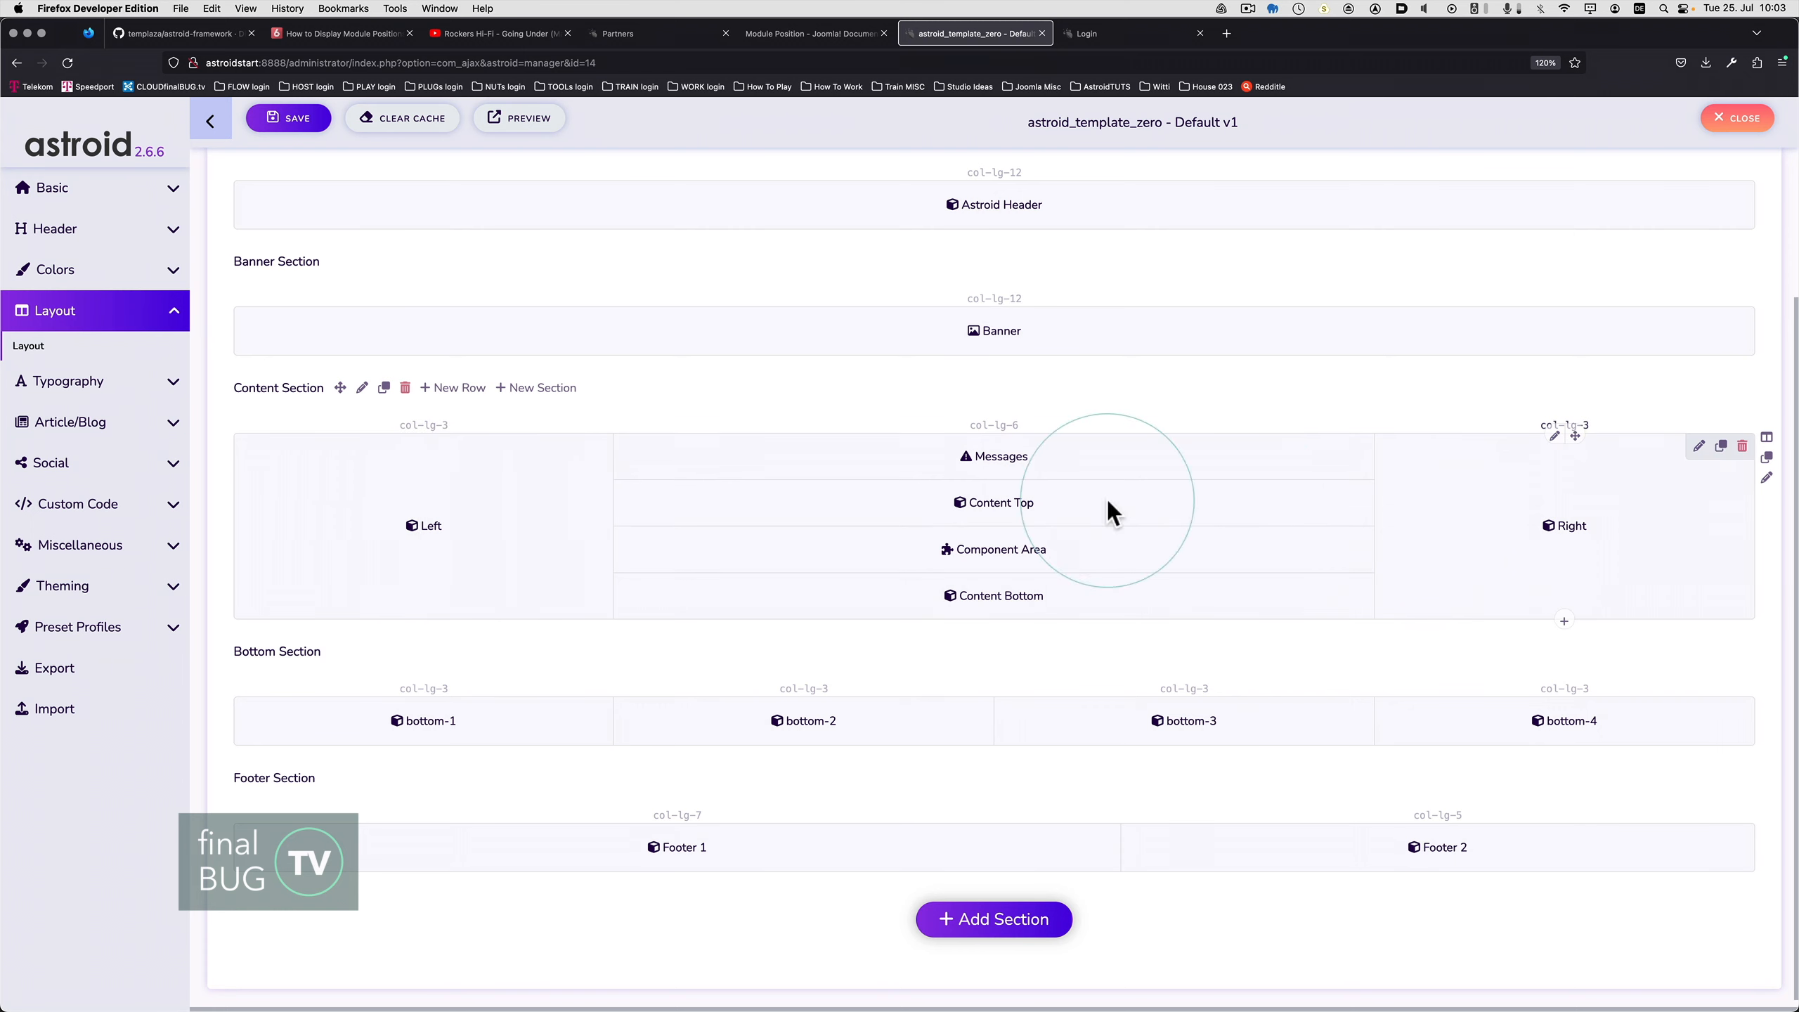
{"action": "left_click", "coordinate": [1117, 33]}
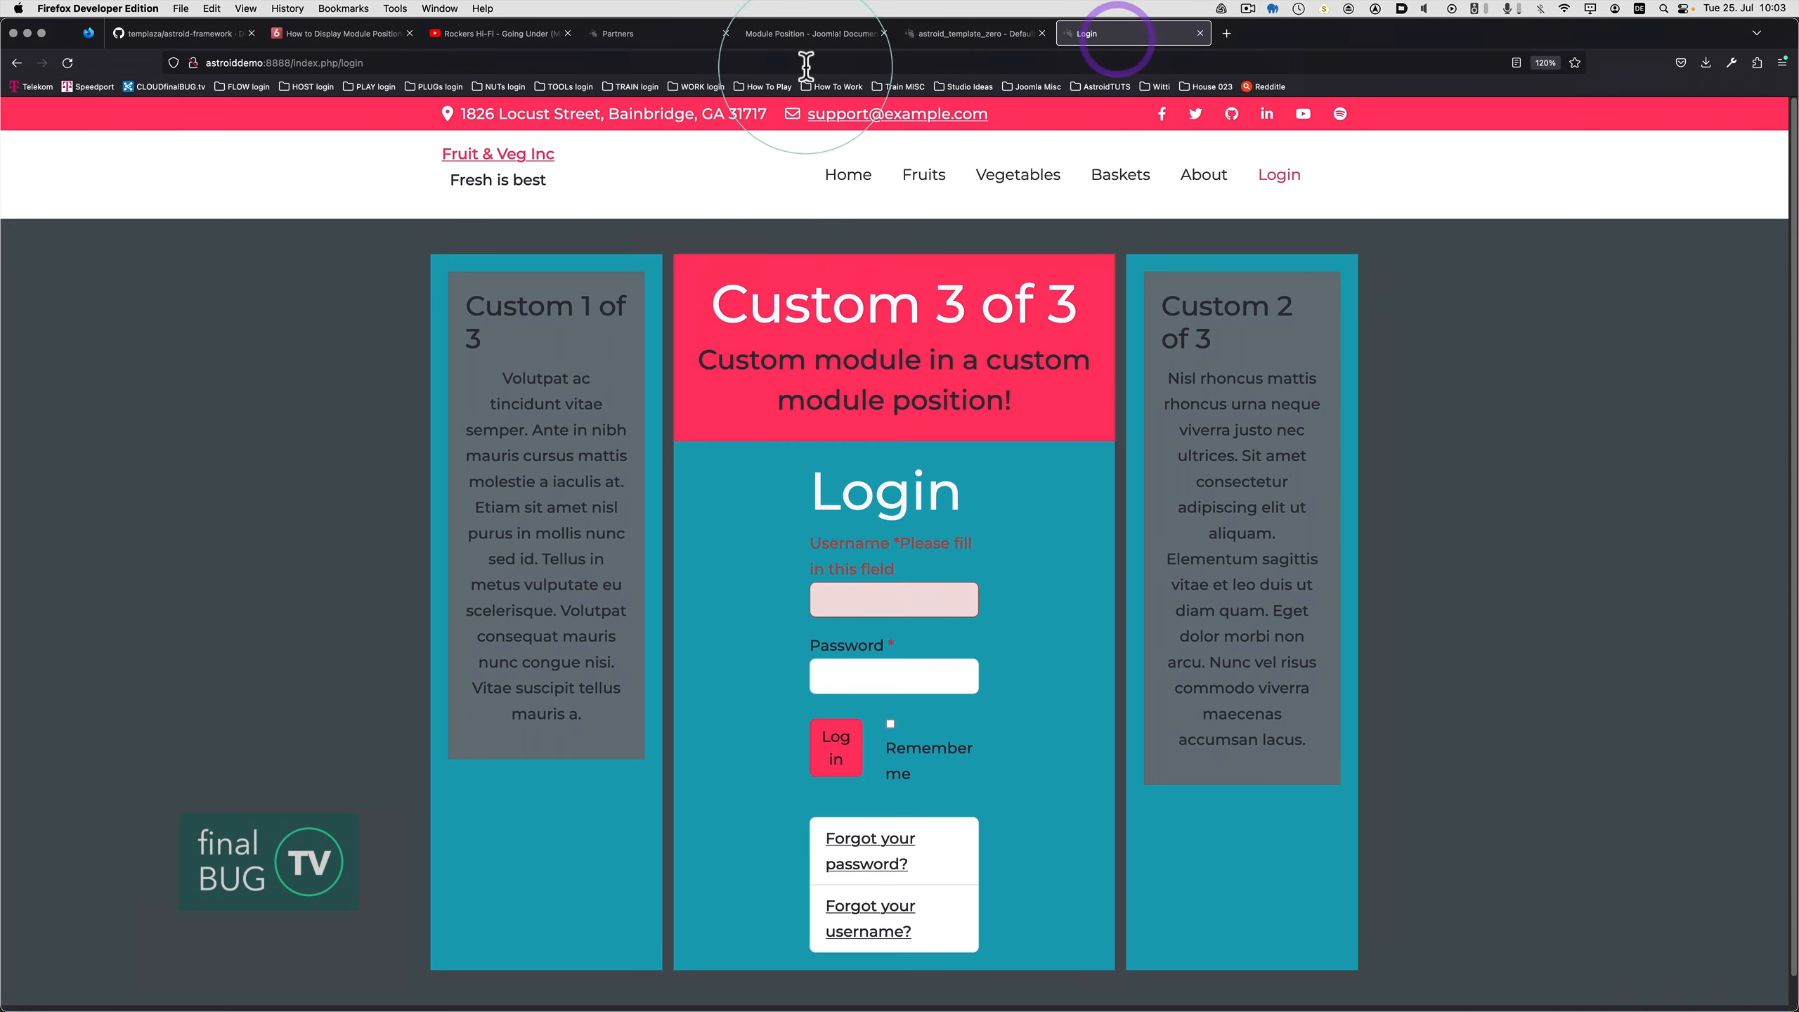
{"action": "left_click", "coordinate": [1727, 62]}
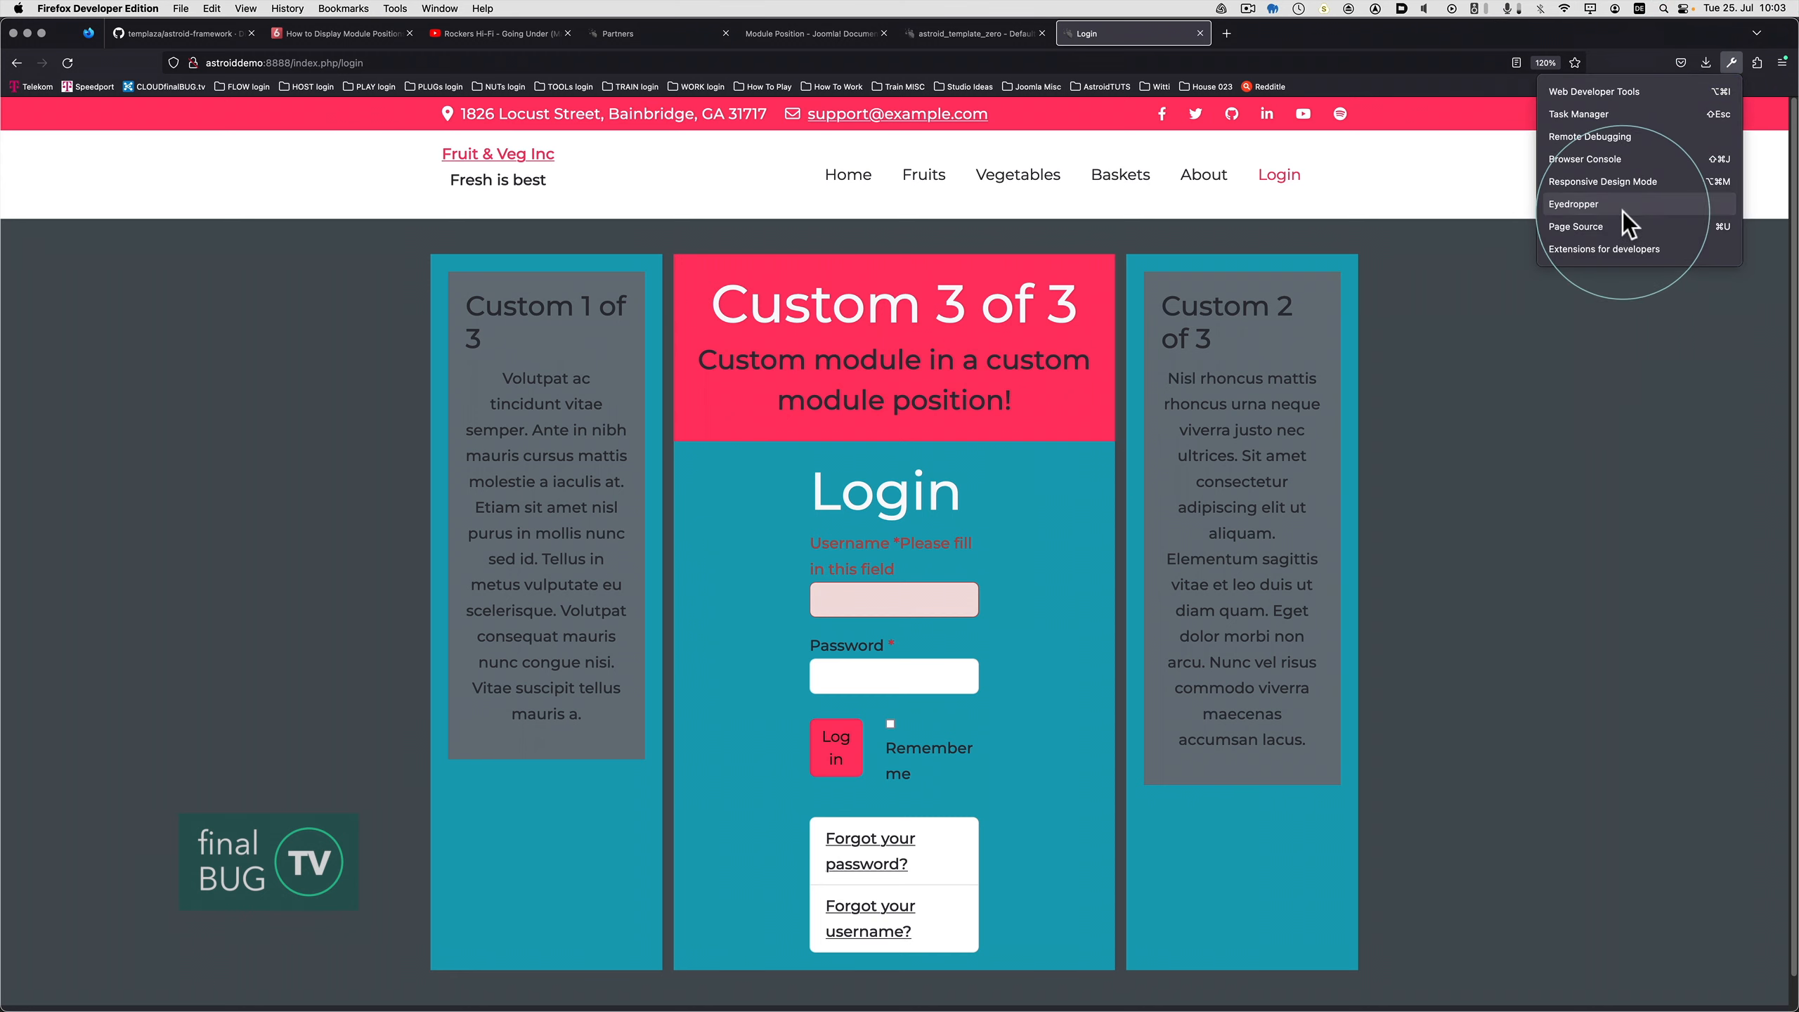
{"action": "left_click", "coordinate": [1622, 206]}
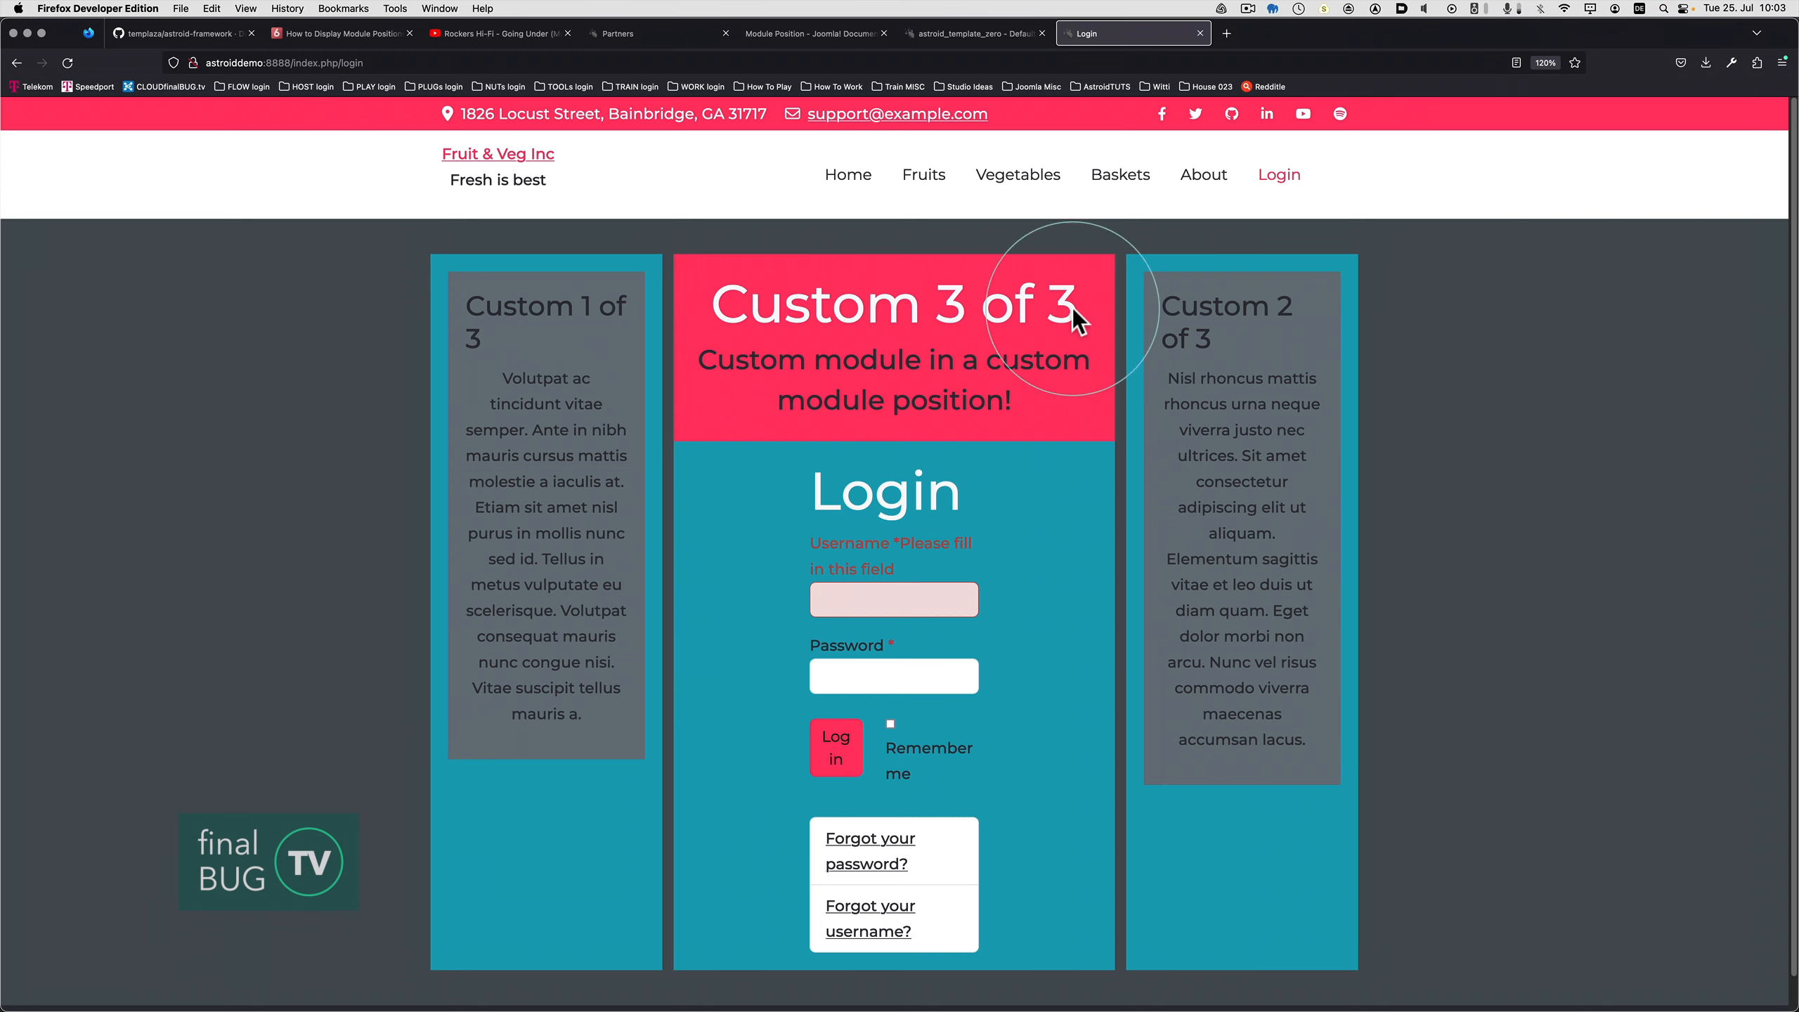
{"action": "left_click", "coordinate": [972, 35]}
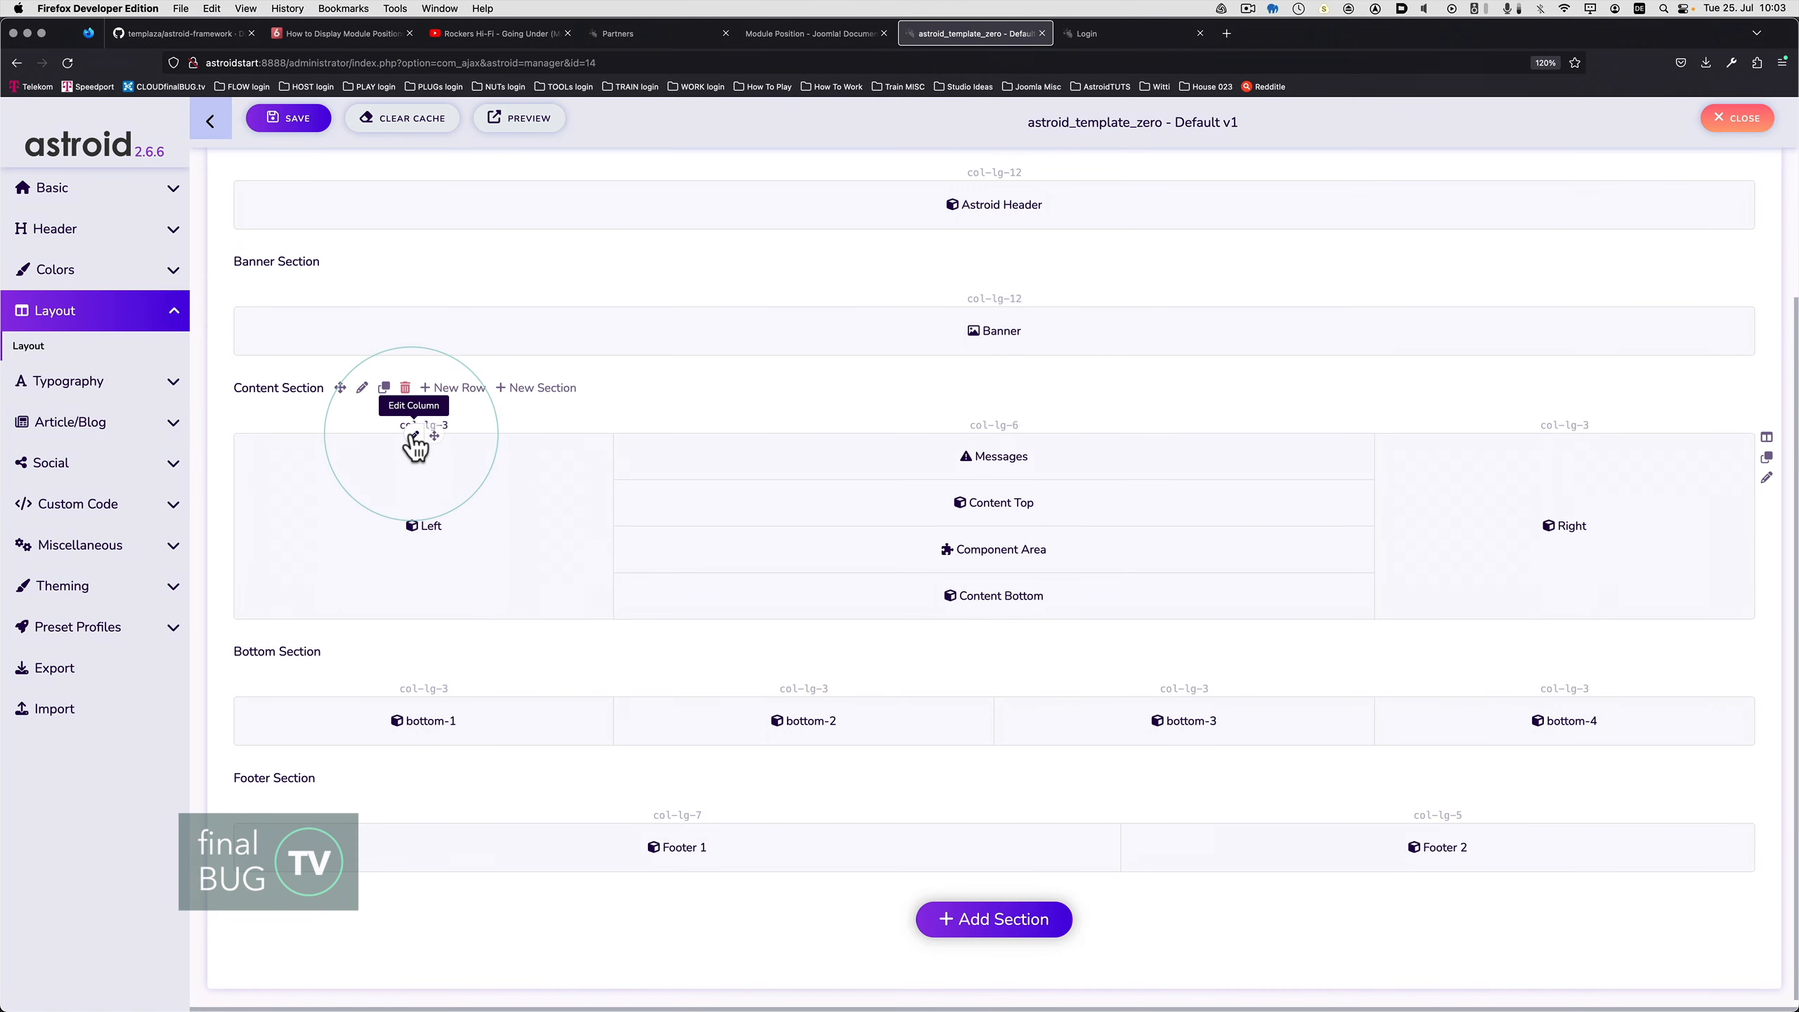
- Open the design settings of the Content Section's Left column and choose Color as its background type
{"action": "left_click", "coordinate": [411, 434]}
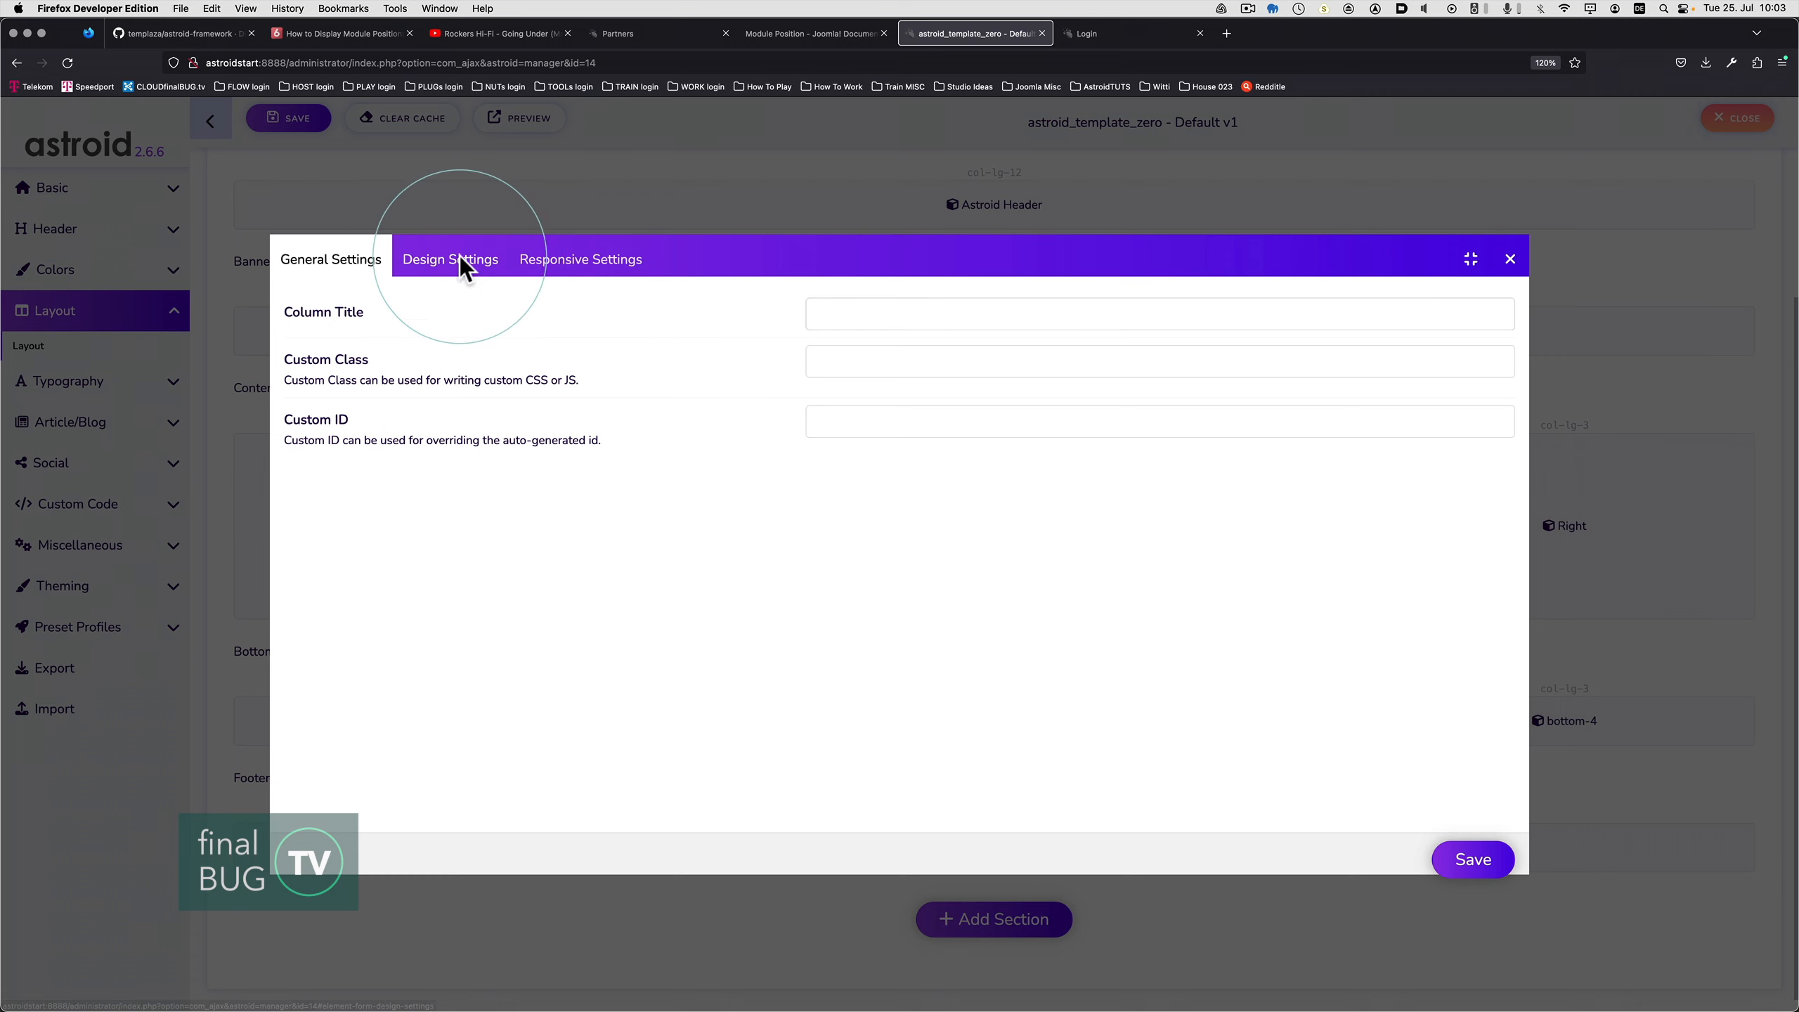
{"action": "left_click", "coordinate": [459, 258]}
{"action": "left_click", "coordinate": [910, 485]}
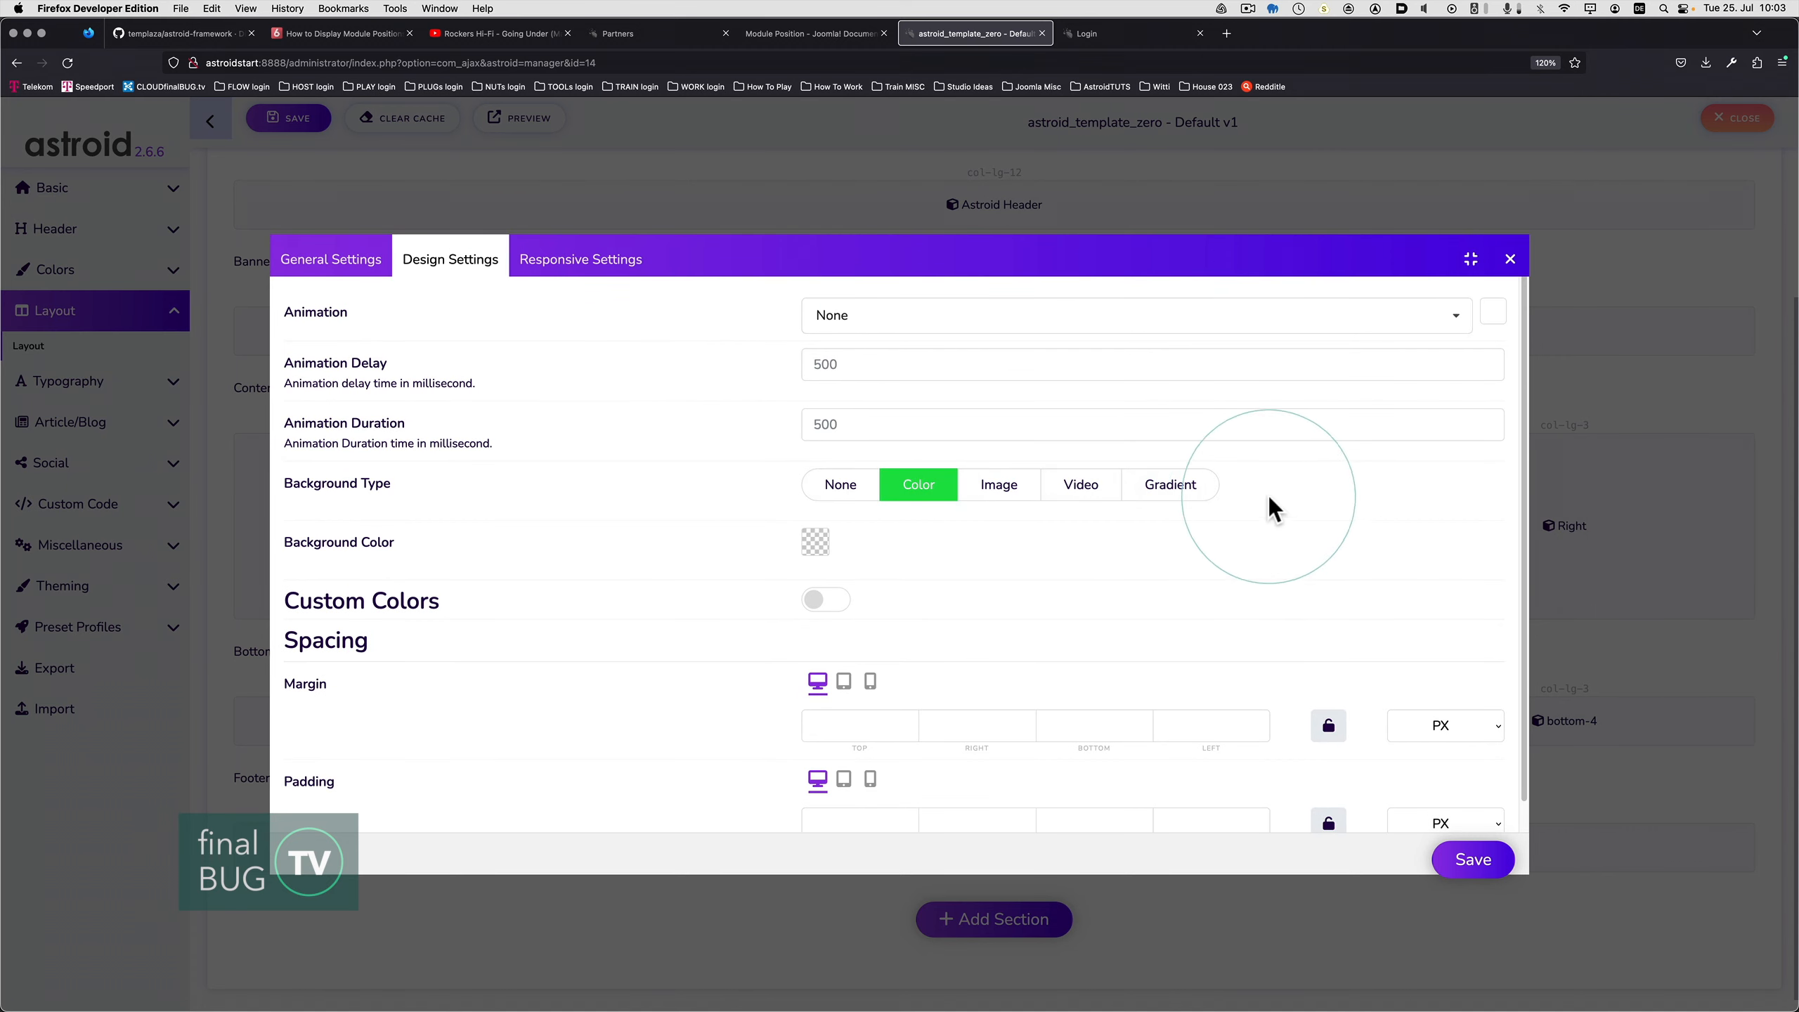
- Examine the column's None, Image, Video and Gradient background options and its custom color settings, glancing at the demo Login page
{"action": "left_click", "coordinate": [850, 494]}
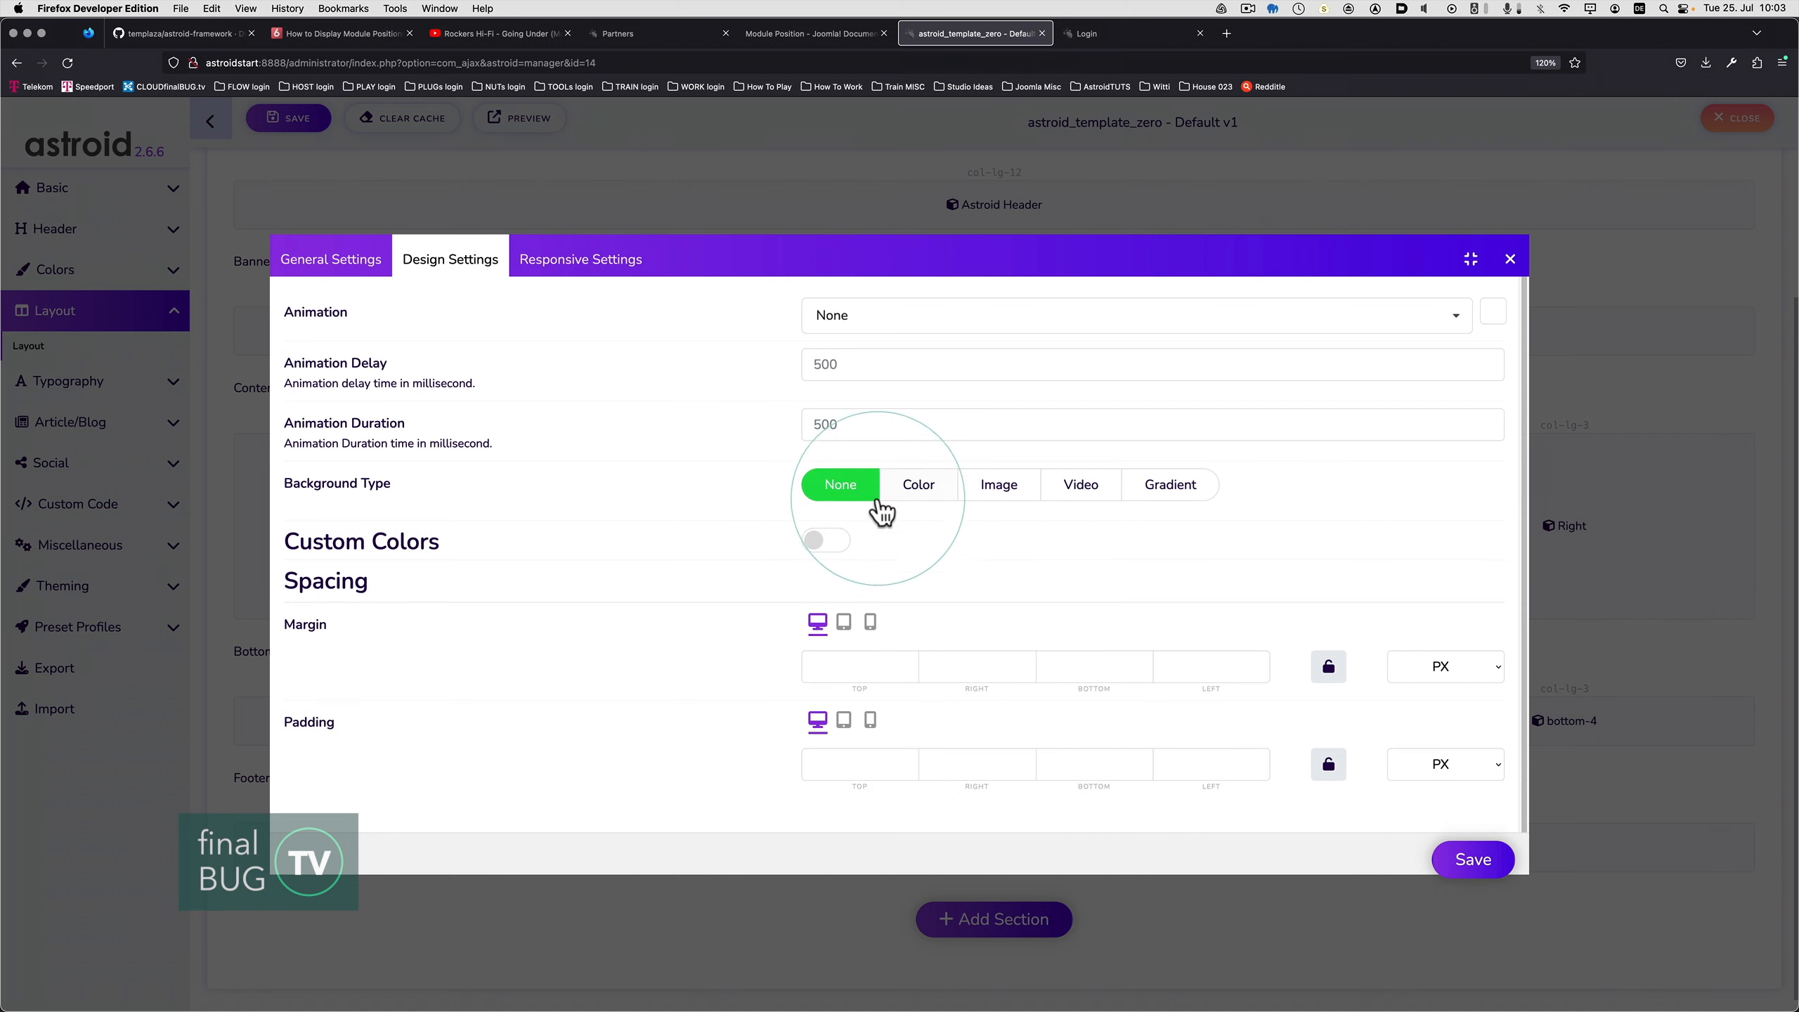
{"action": "left_click", "coordinate": [922, 496]}
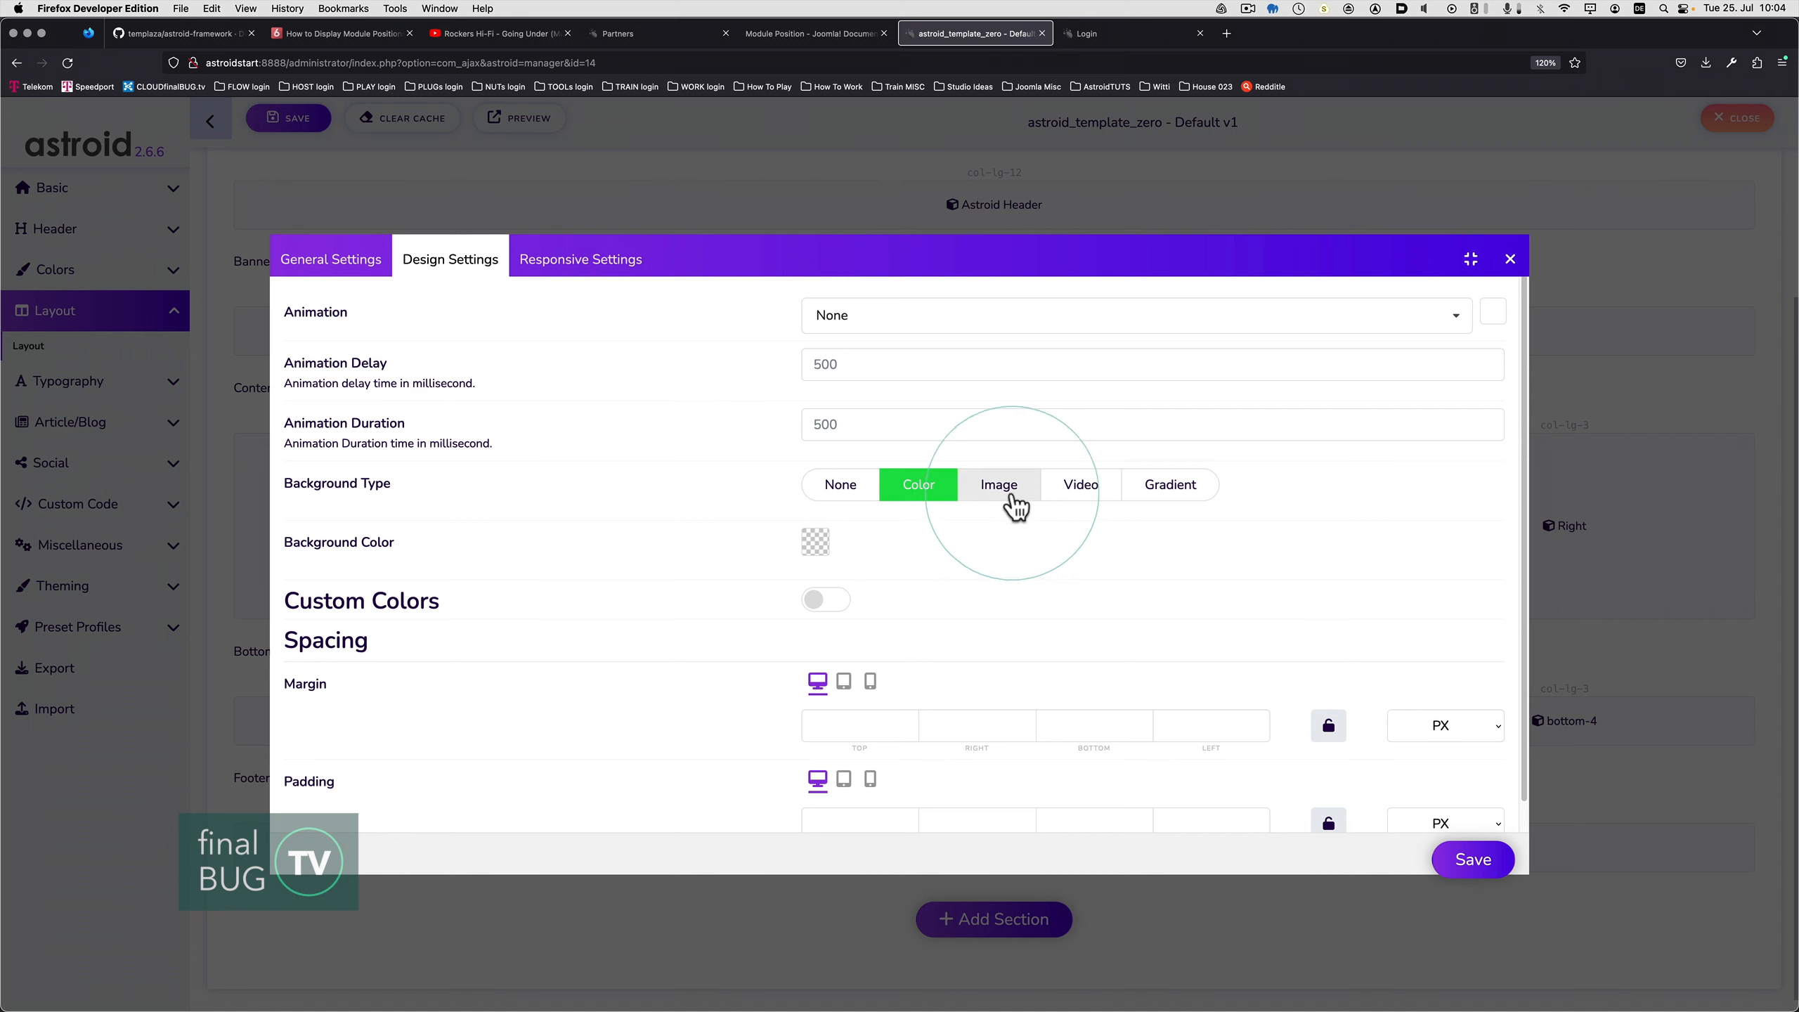
{"action": "left_click", "coordinate": [825, 601]}
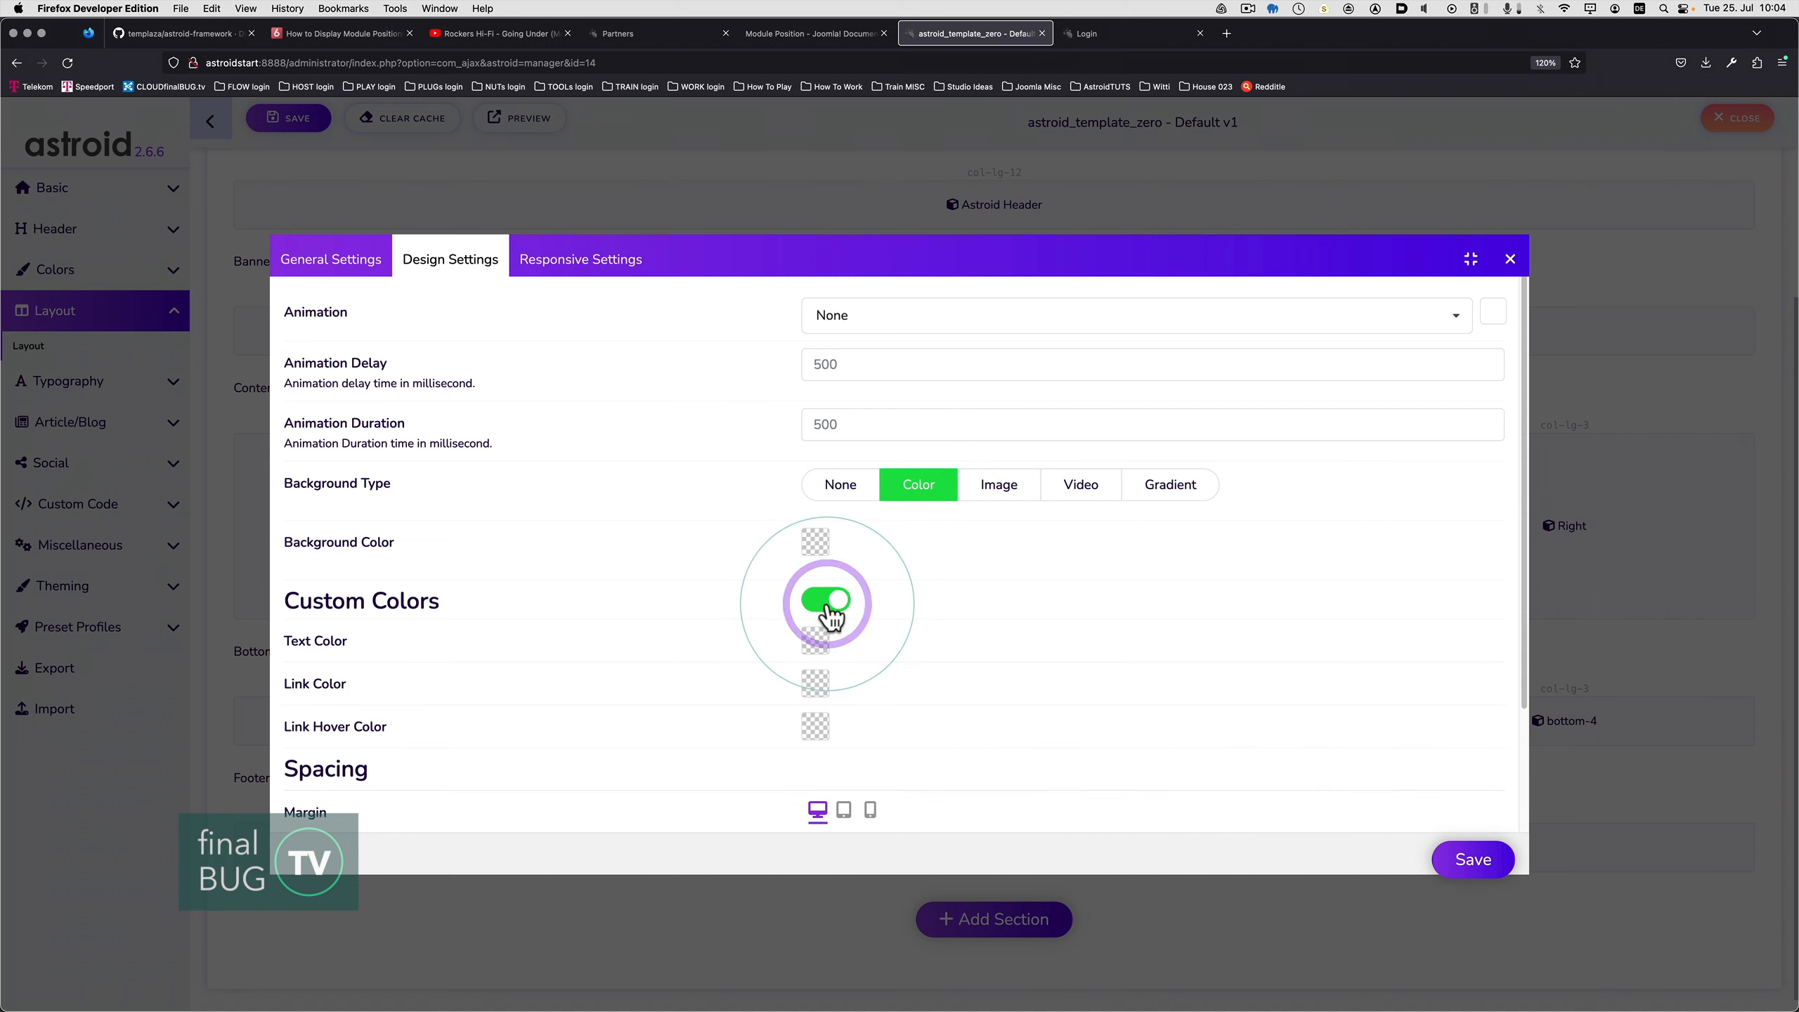
{"action": "left_click", "coordinate": [824, 602]}
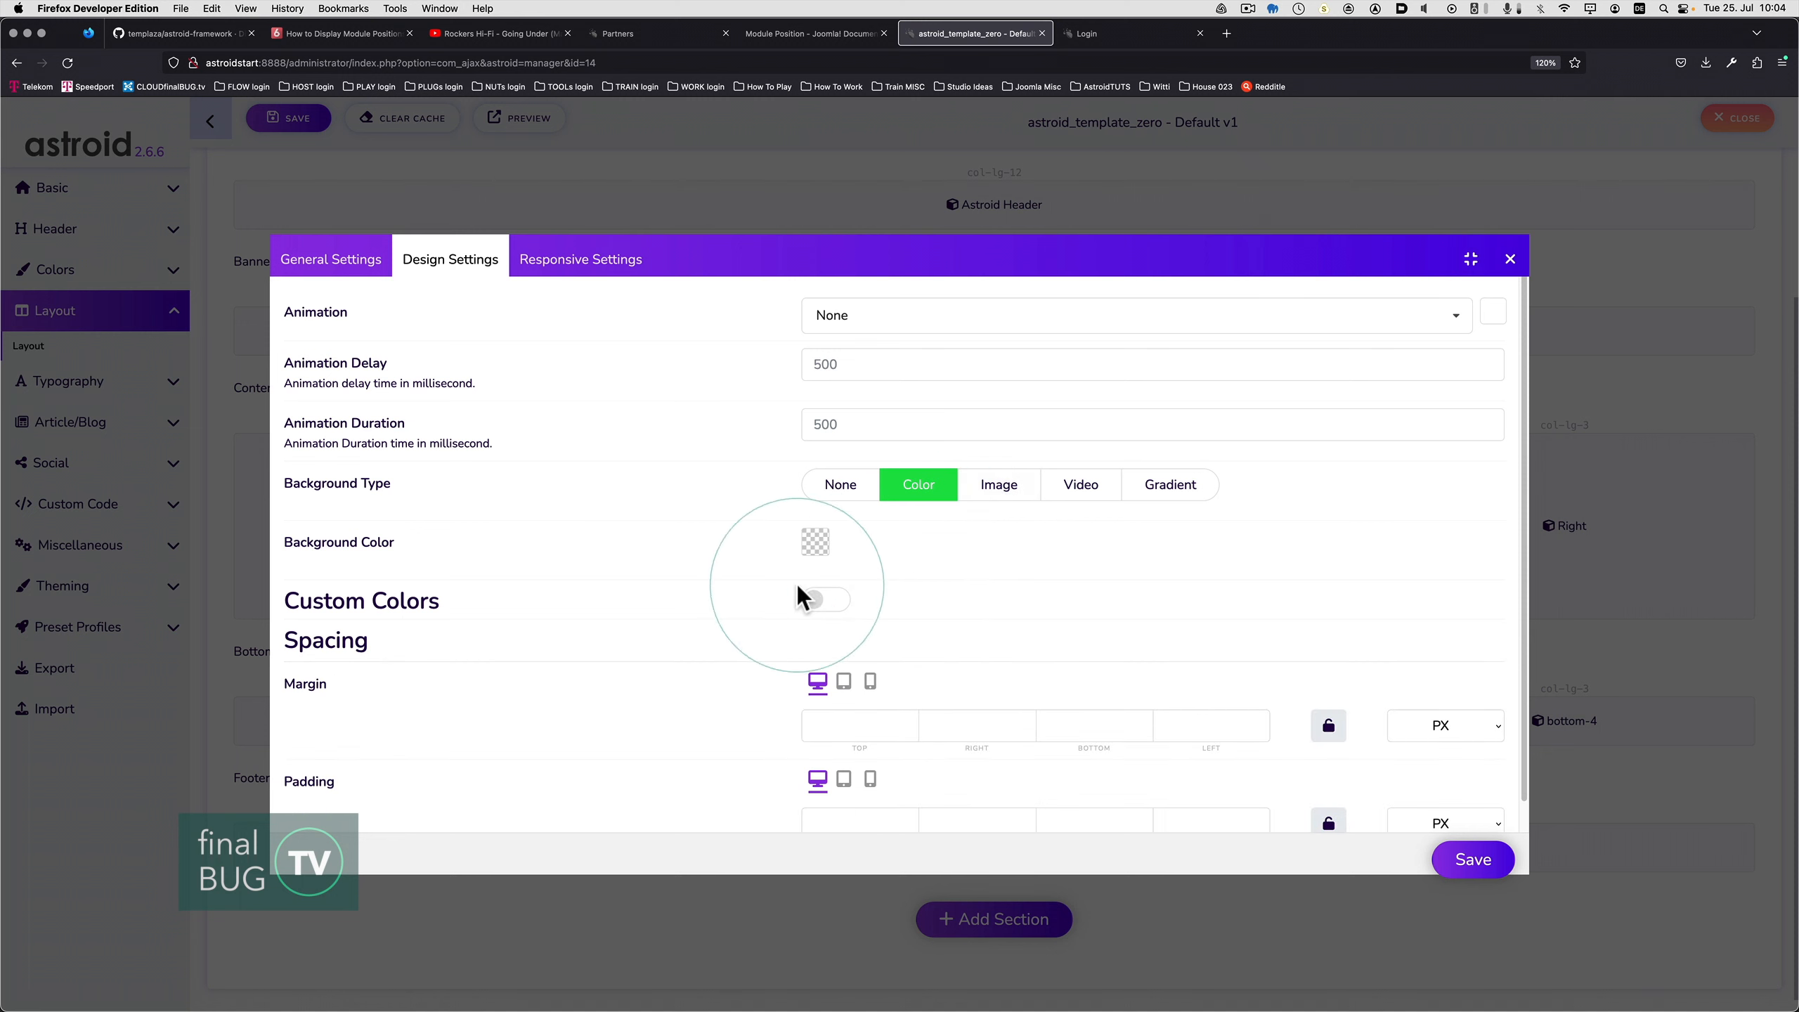
{"action": "left_click", "coordinate": [1004, 496]}
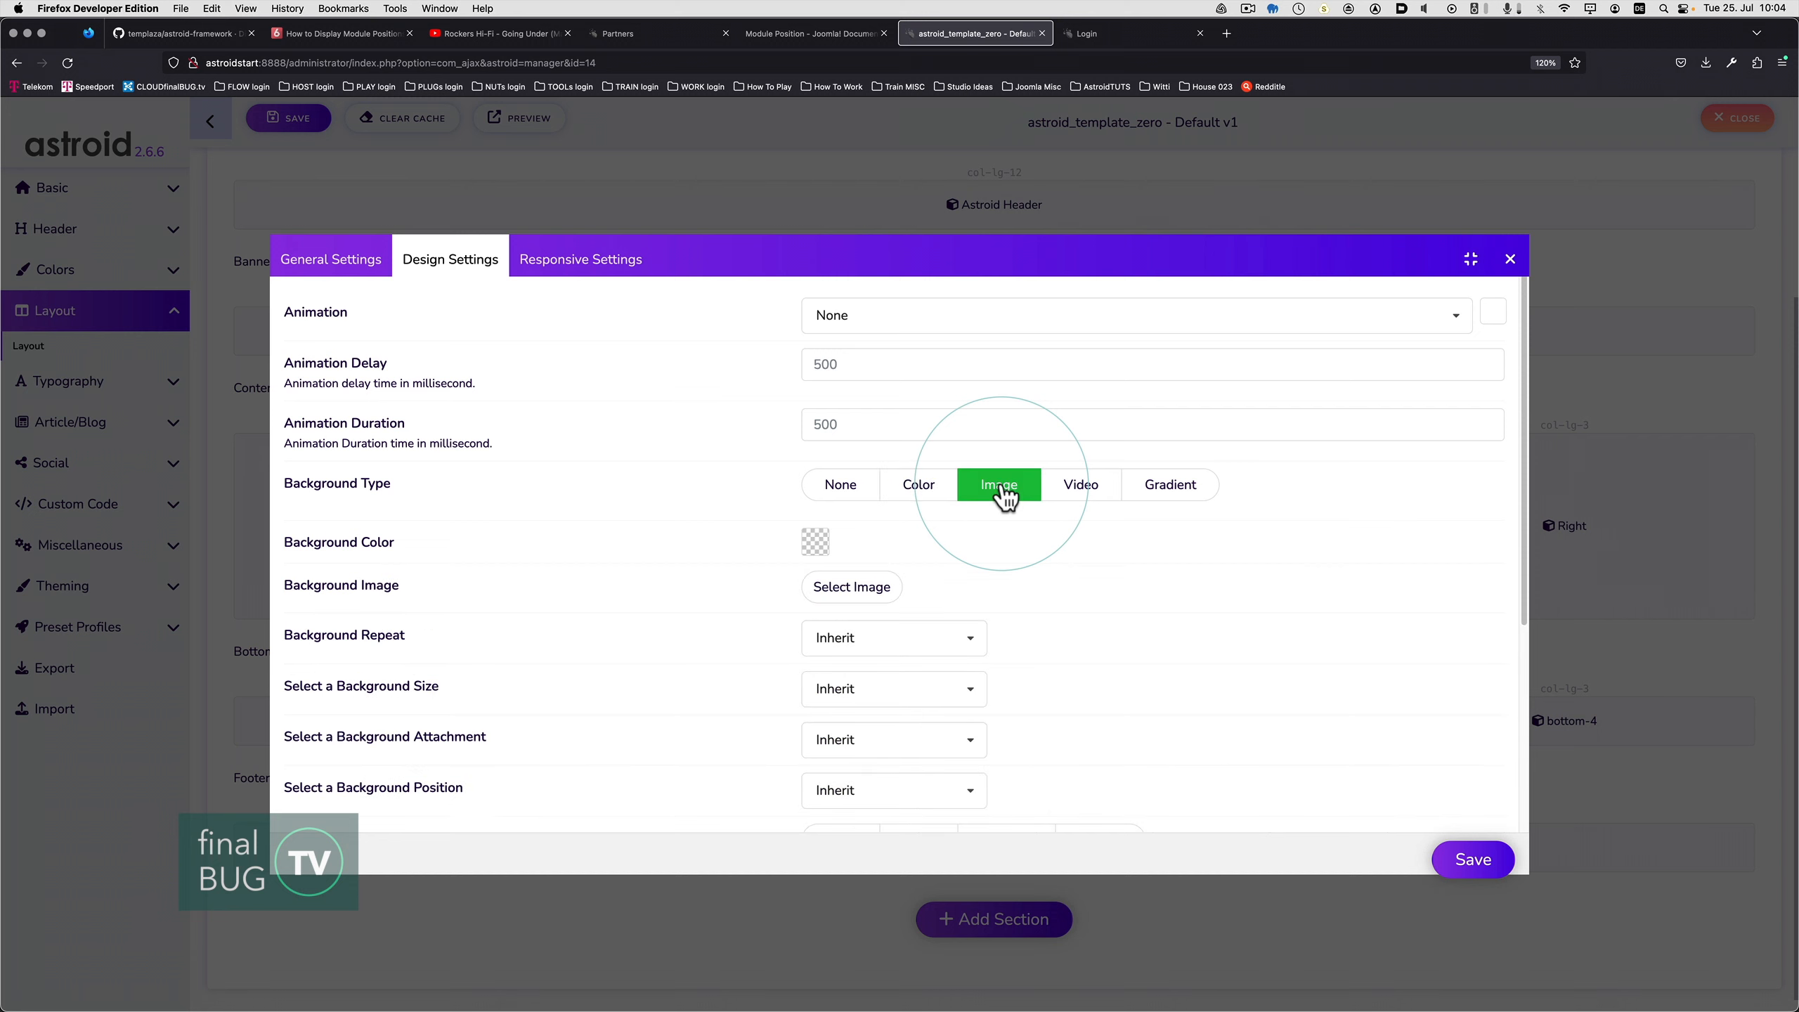
{"action": "left_click", "coordinate": [1081, 489]}
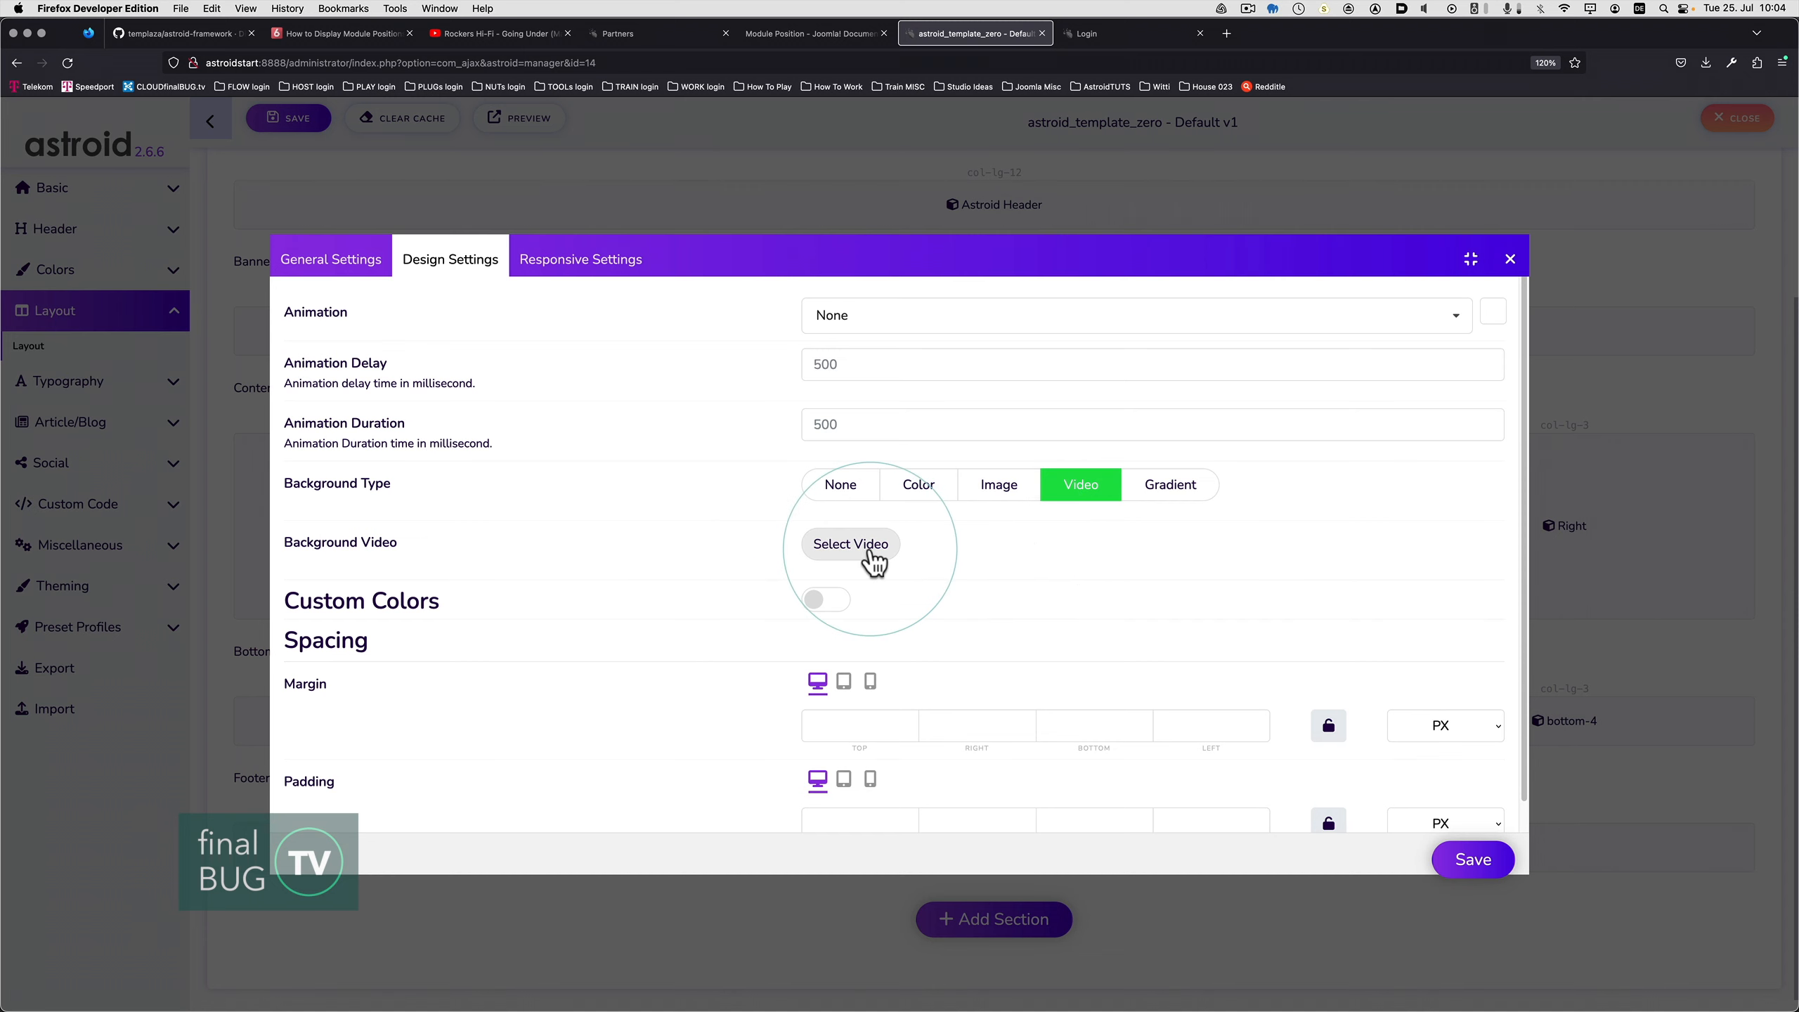
{"action": "left_click", "coordinate": [1099, 33]}
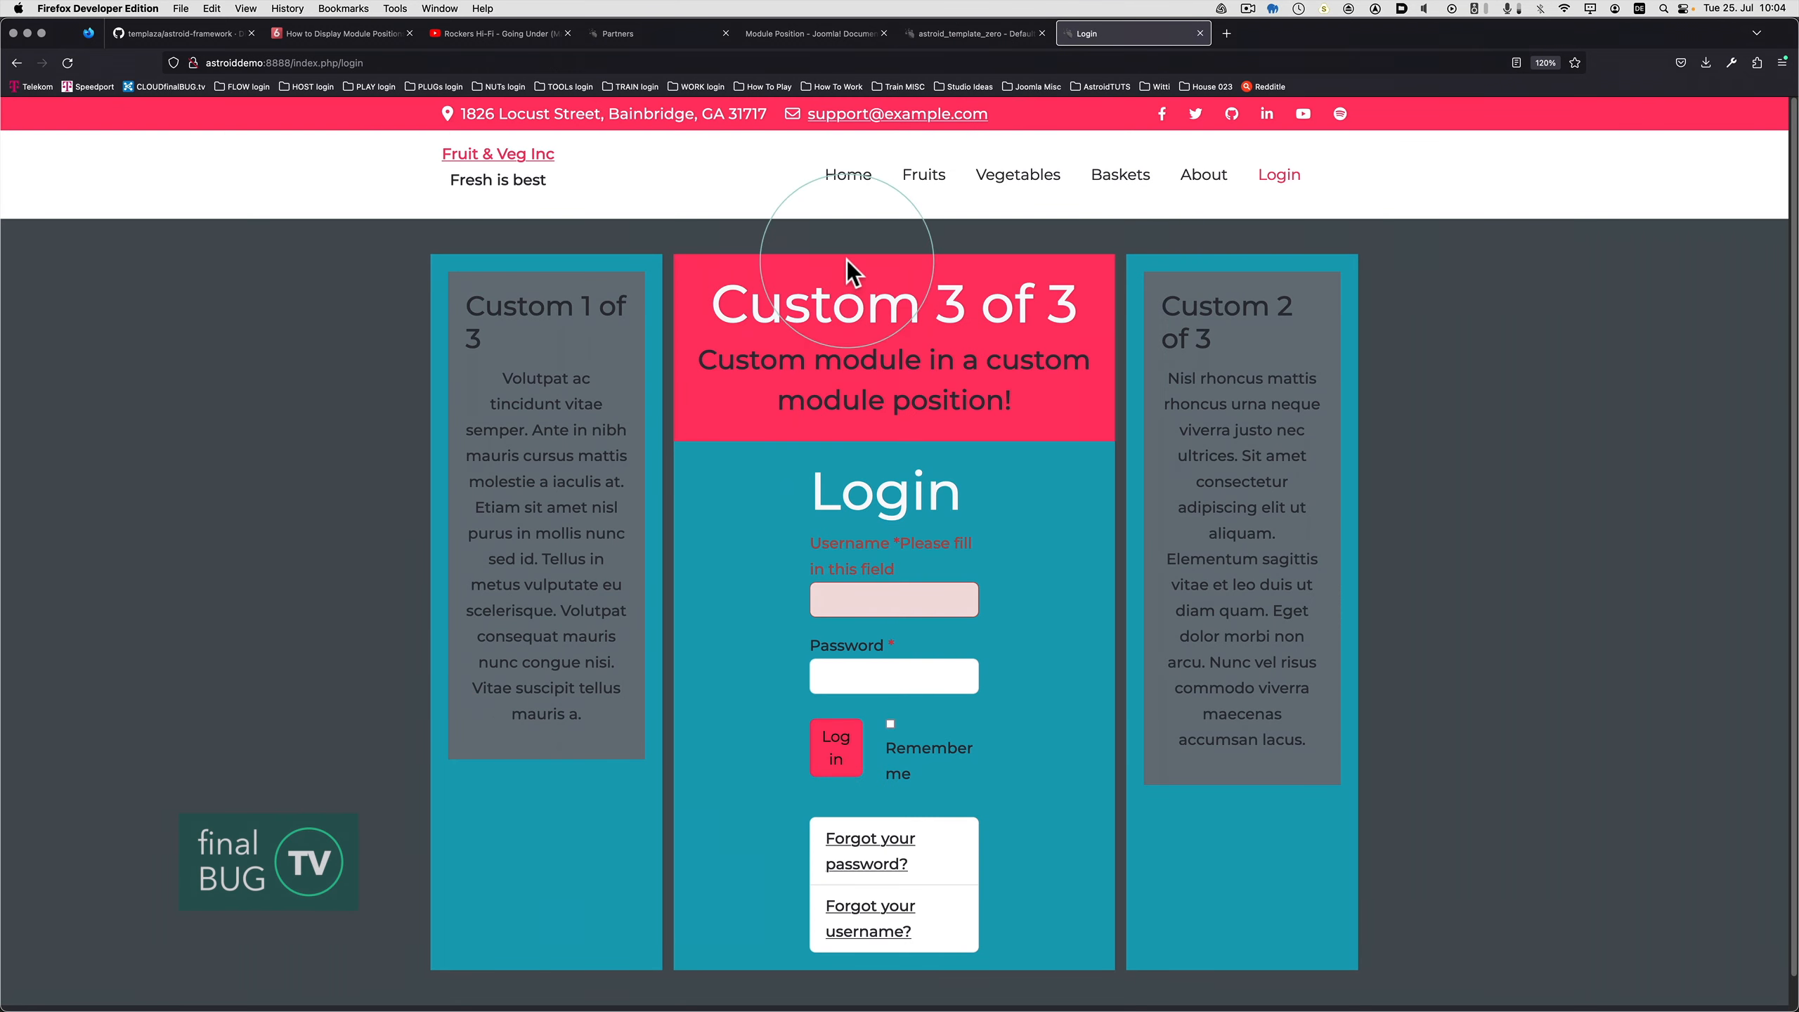
{"action": "left_click", "coordinate": [972, 33]}
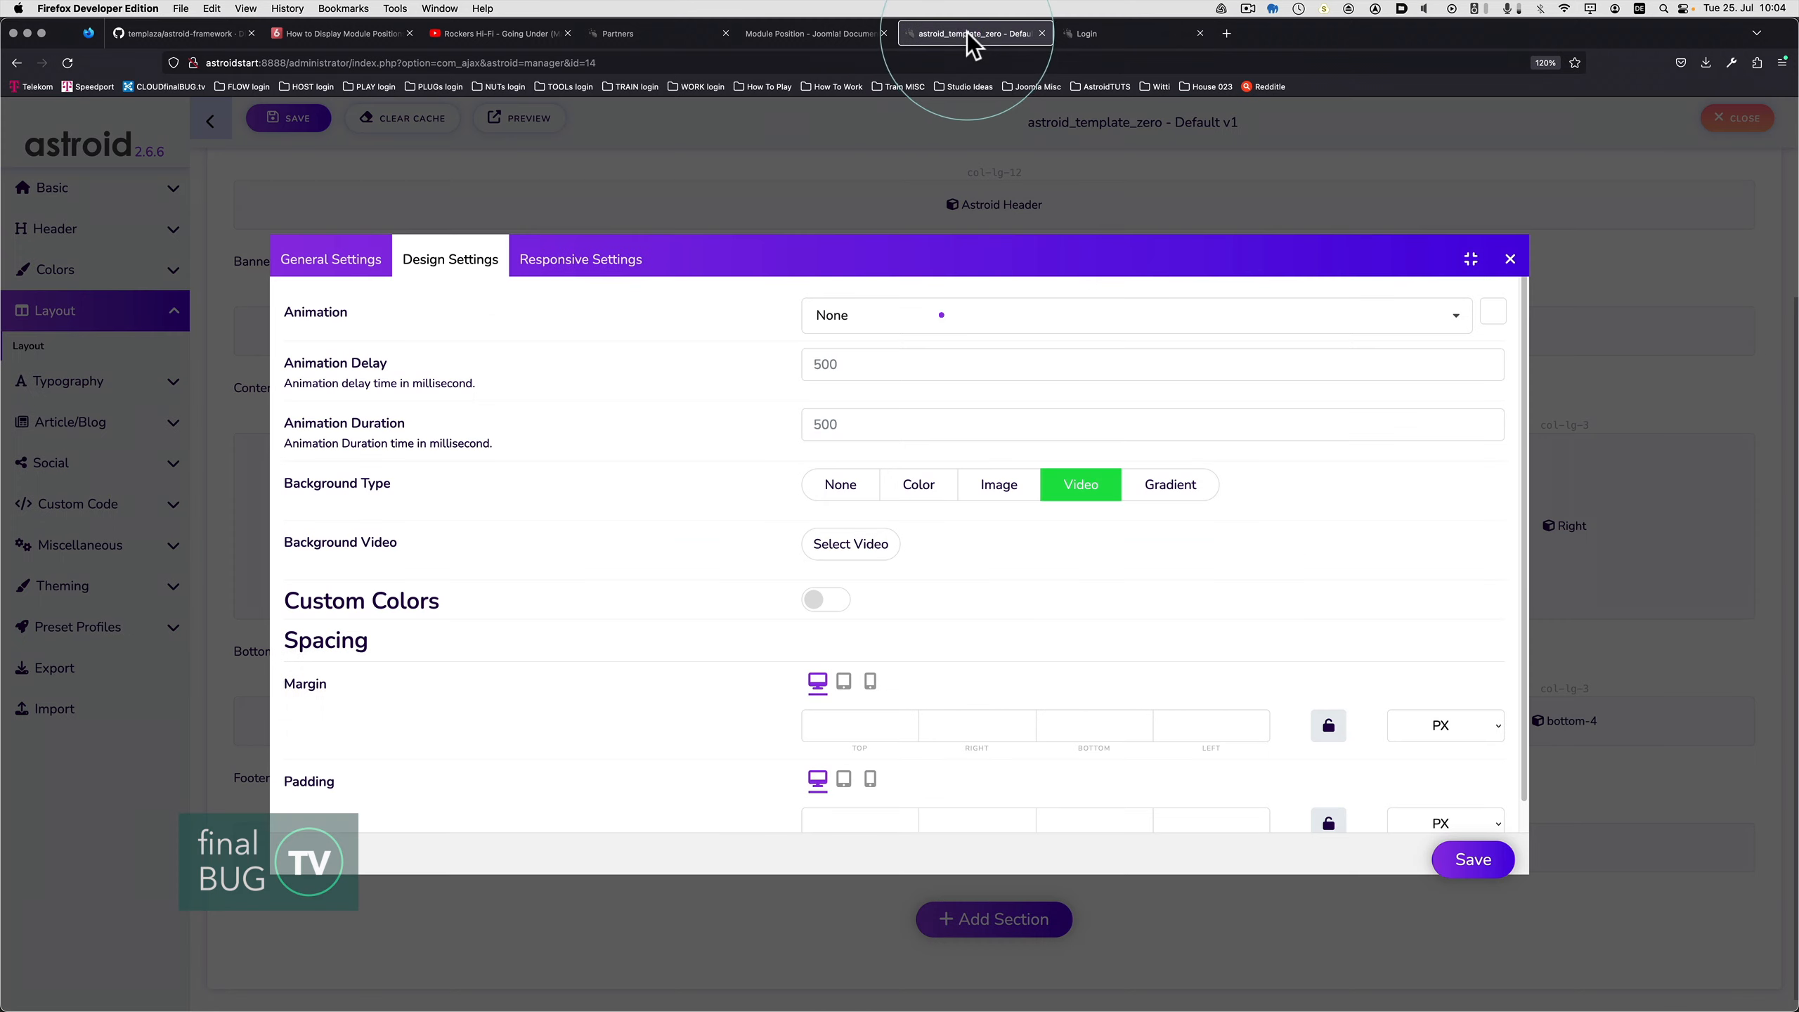
{"action": "left_click", "coordinate": [1182, 489]}
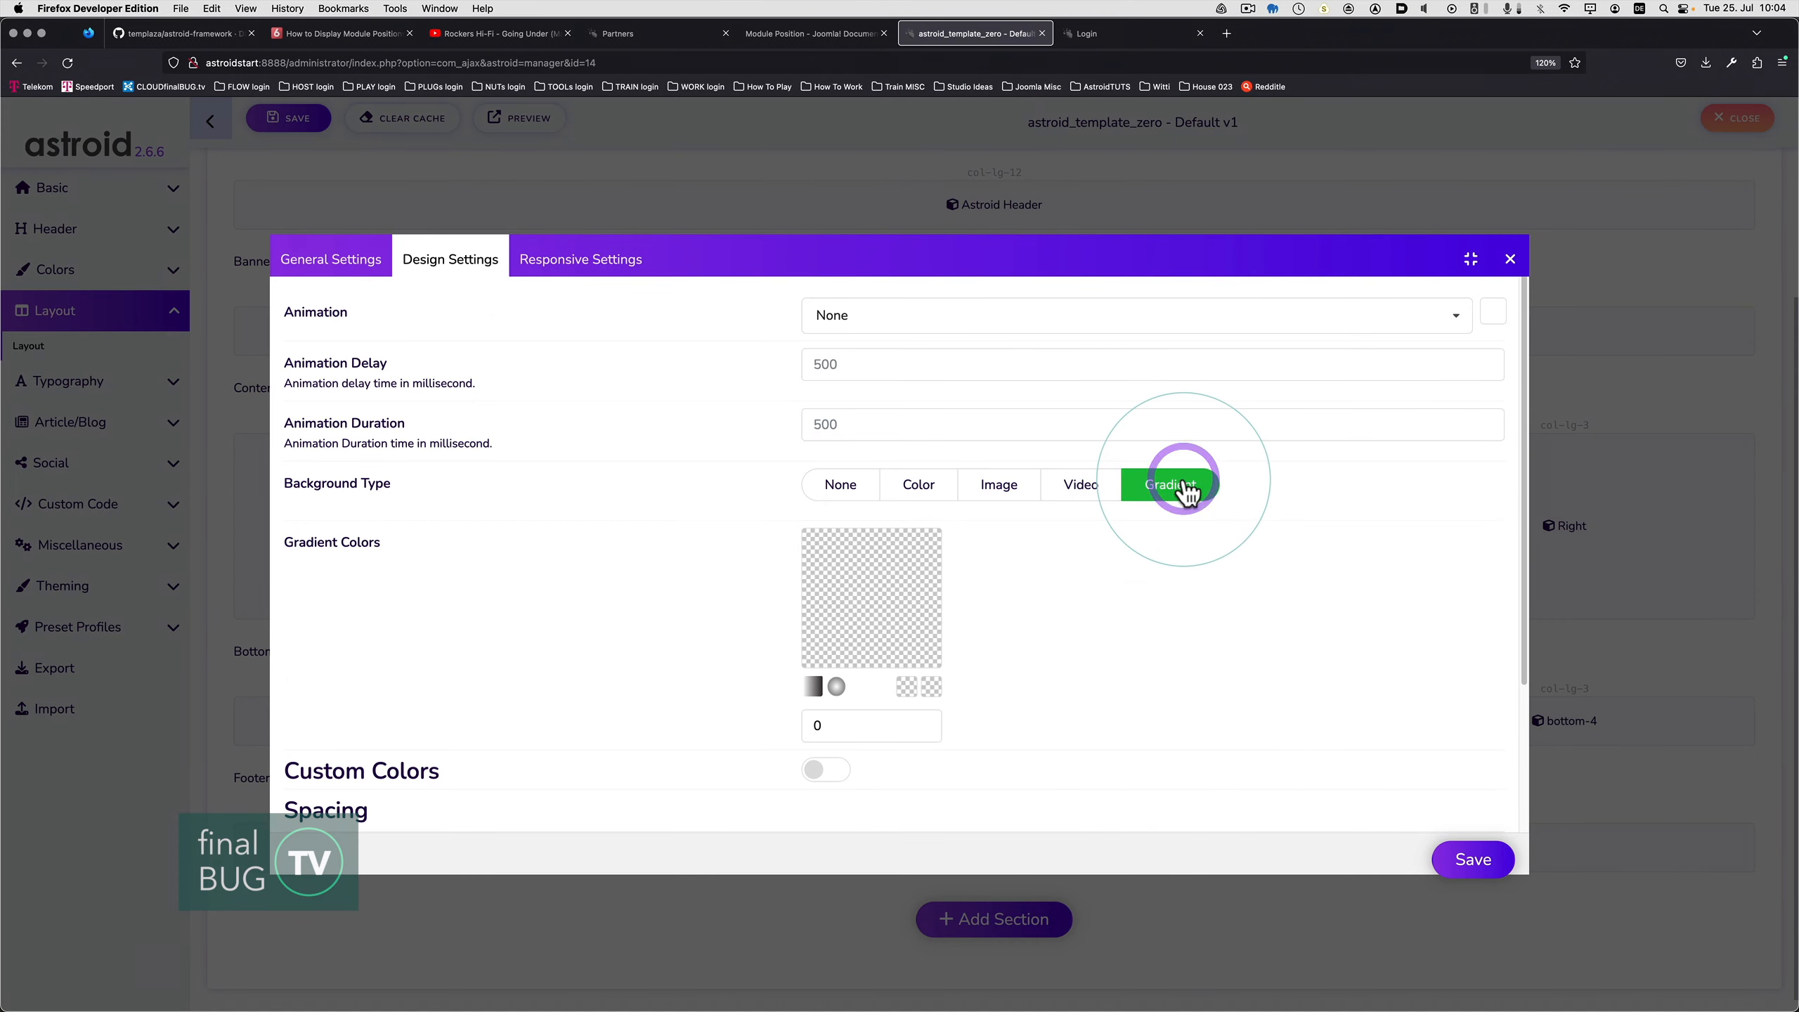
- Set the Left column's background color to rgb(23, 162, 184), then save the column and the template
{"action": "left_click", "coordinate": [920, 485]}
{"action": "left_click", "coordinate": [815, 538]}
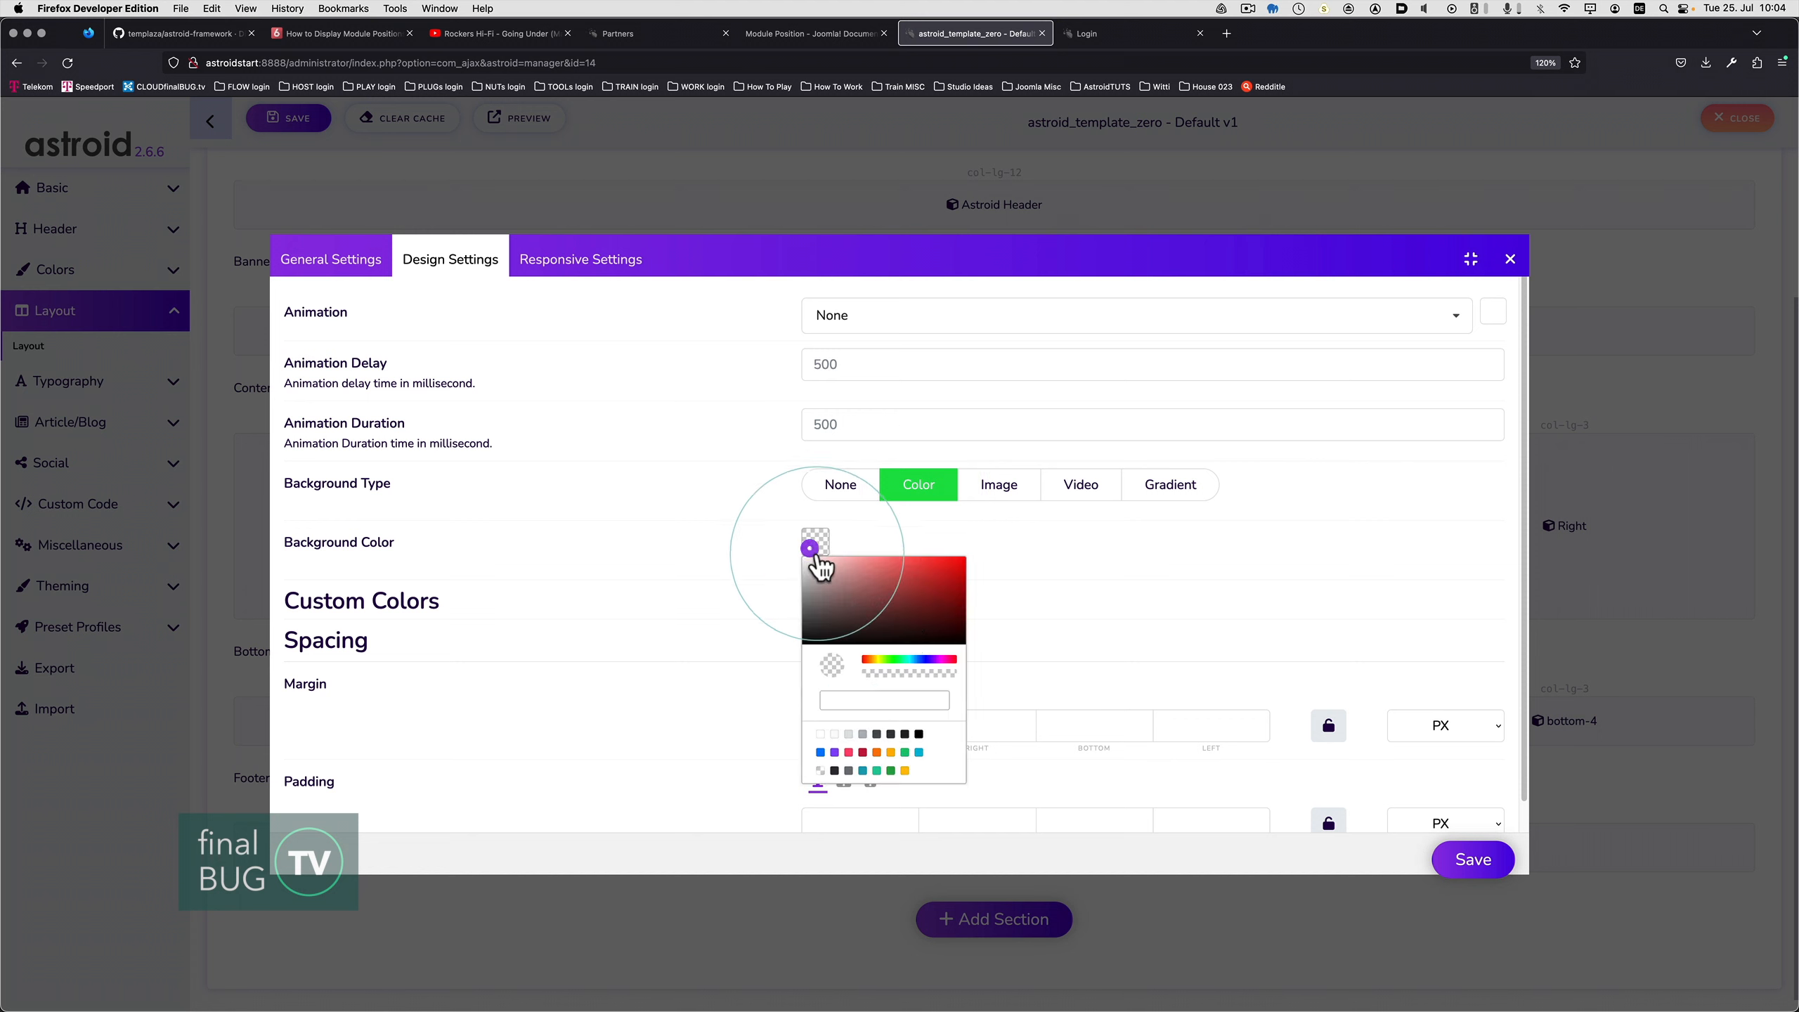
{"action": "left_click", "coordinate": [870, 693]}
{"action": "type", "text": "rgb(23, 162, 184)"}
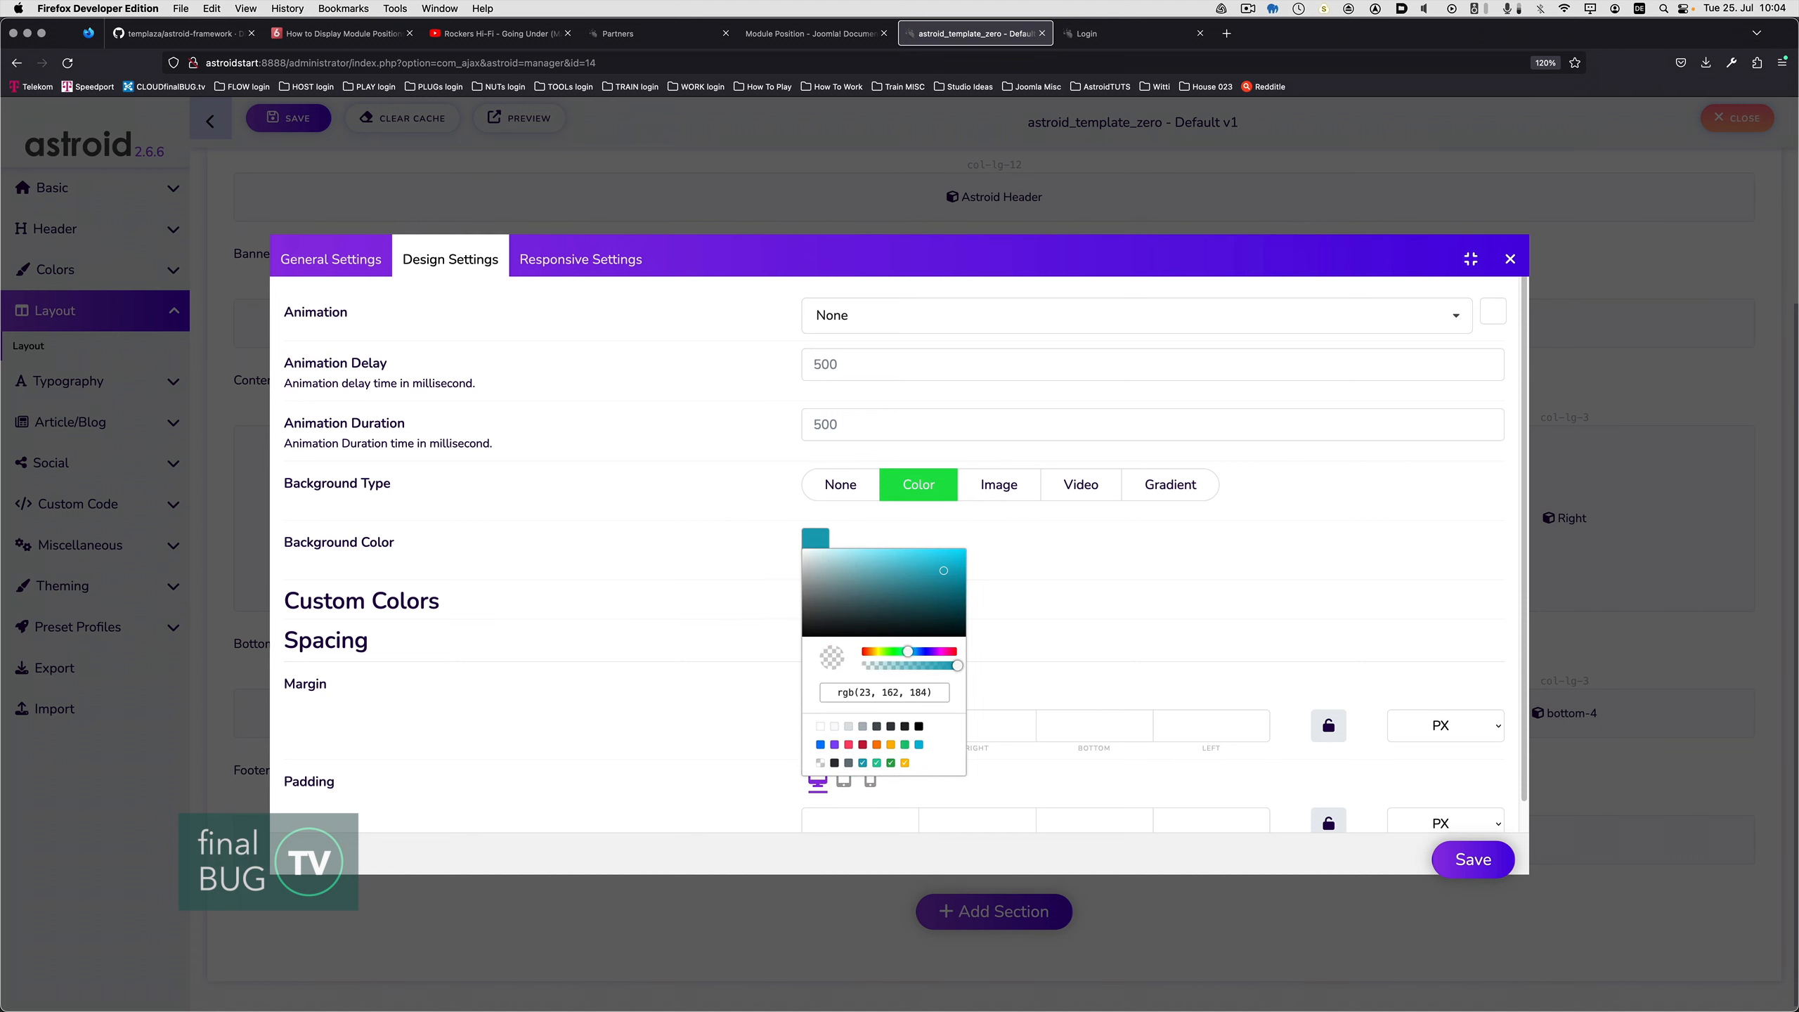
{"action": "left_click", "coordinate": [1231, 621]}
{"action": "left_click", "coordinate": [1471, 860]}
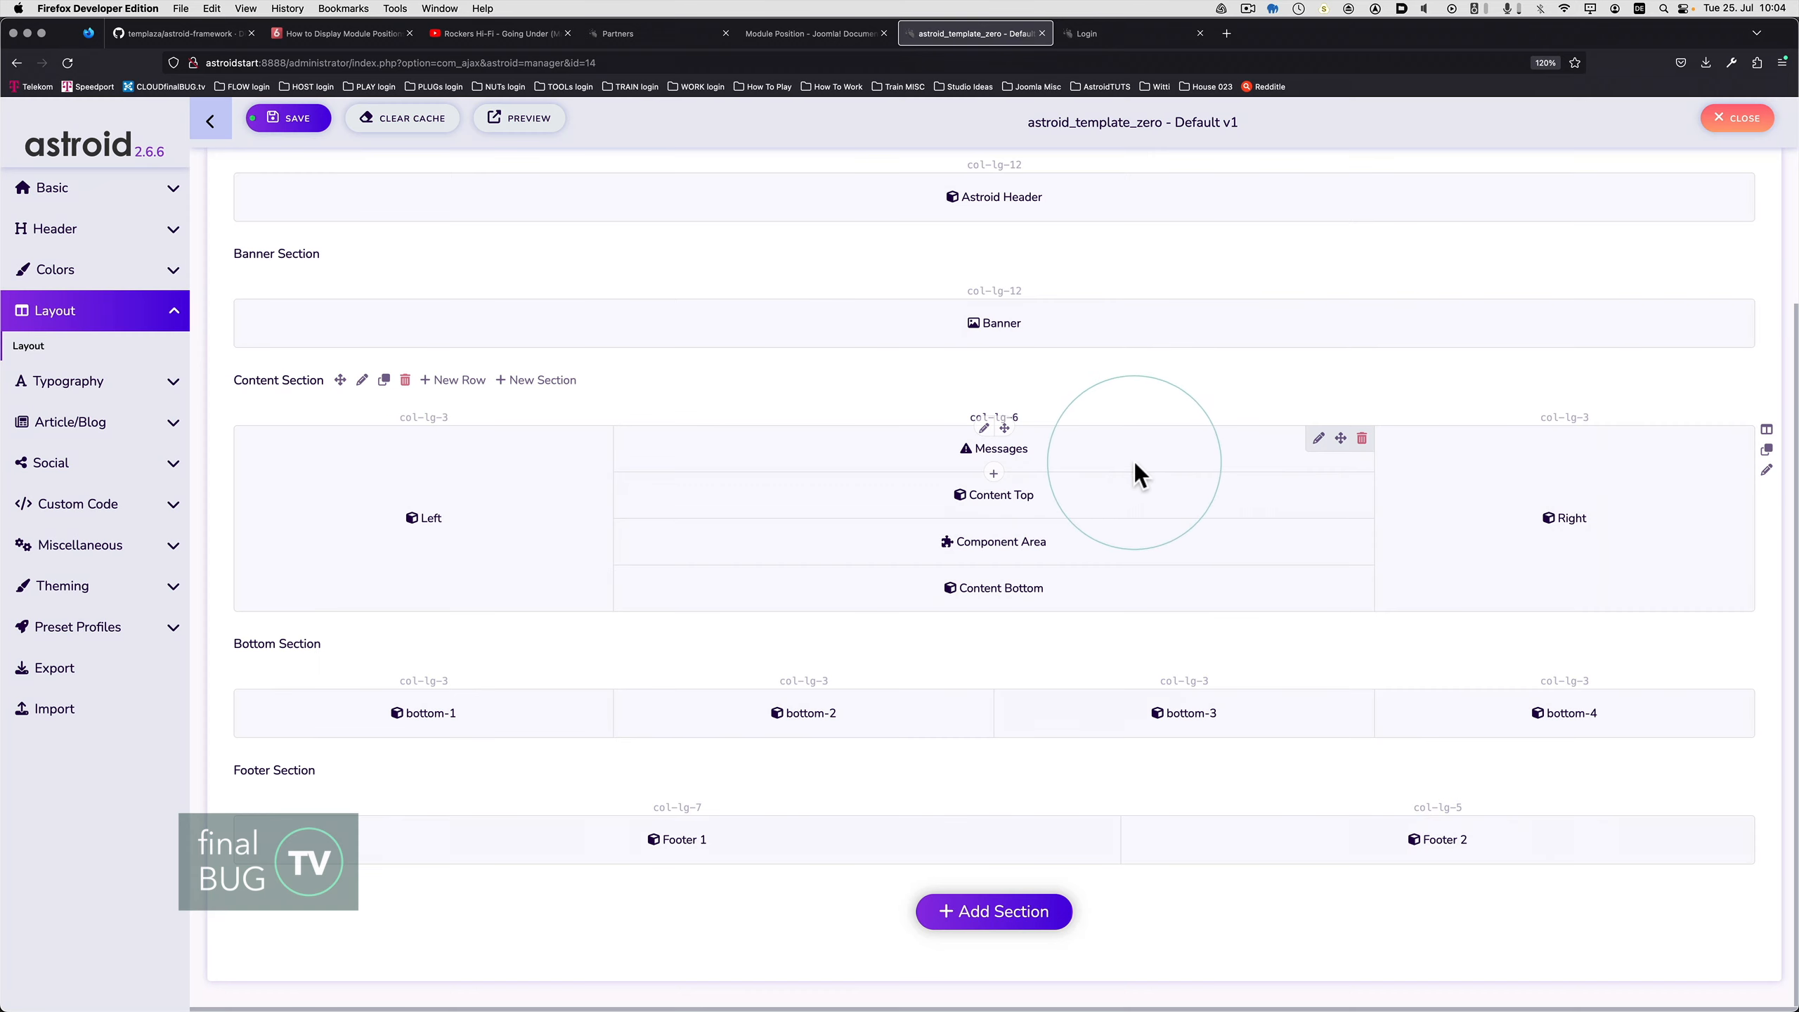
{"action": "left_click", "coordinate": [290, 117]}
- Switch to Safari, load the starter site's Login page to check the left column's background, and return to Firefox
{"action": "key", "text": "super+Tab"}
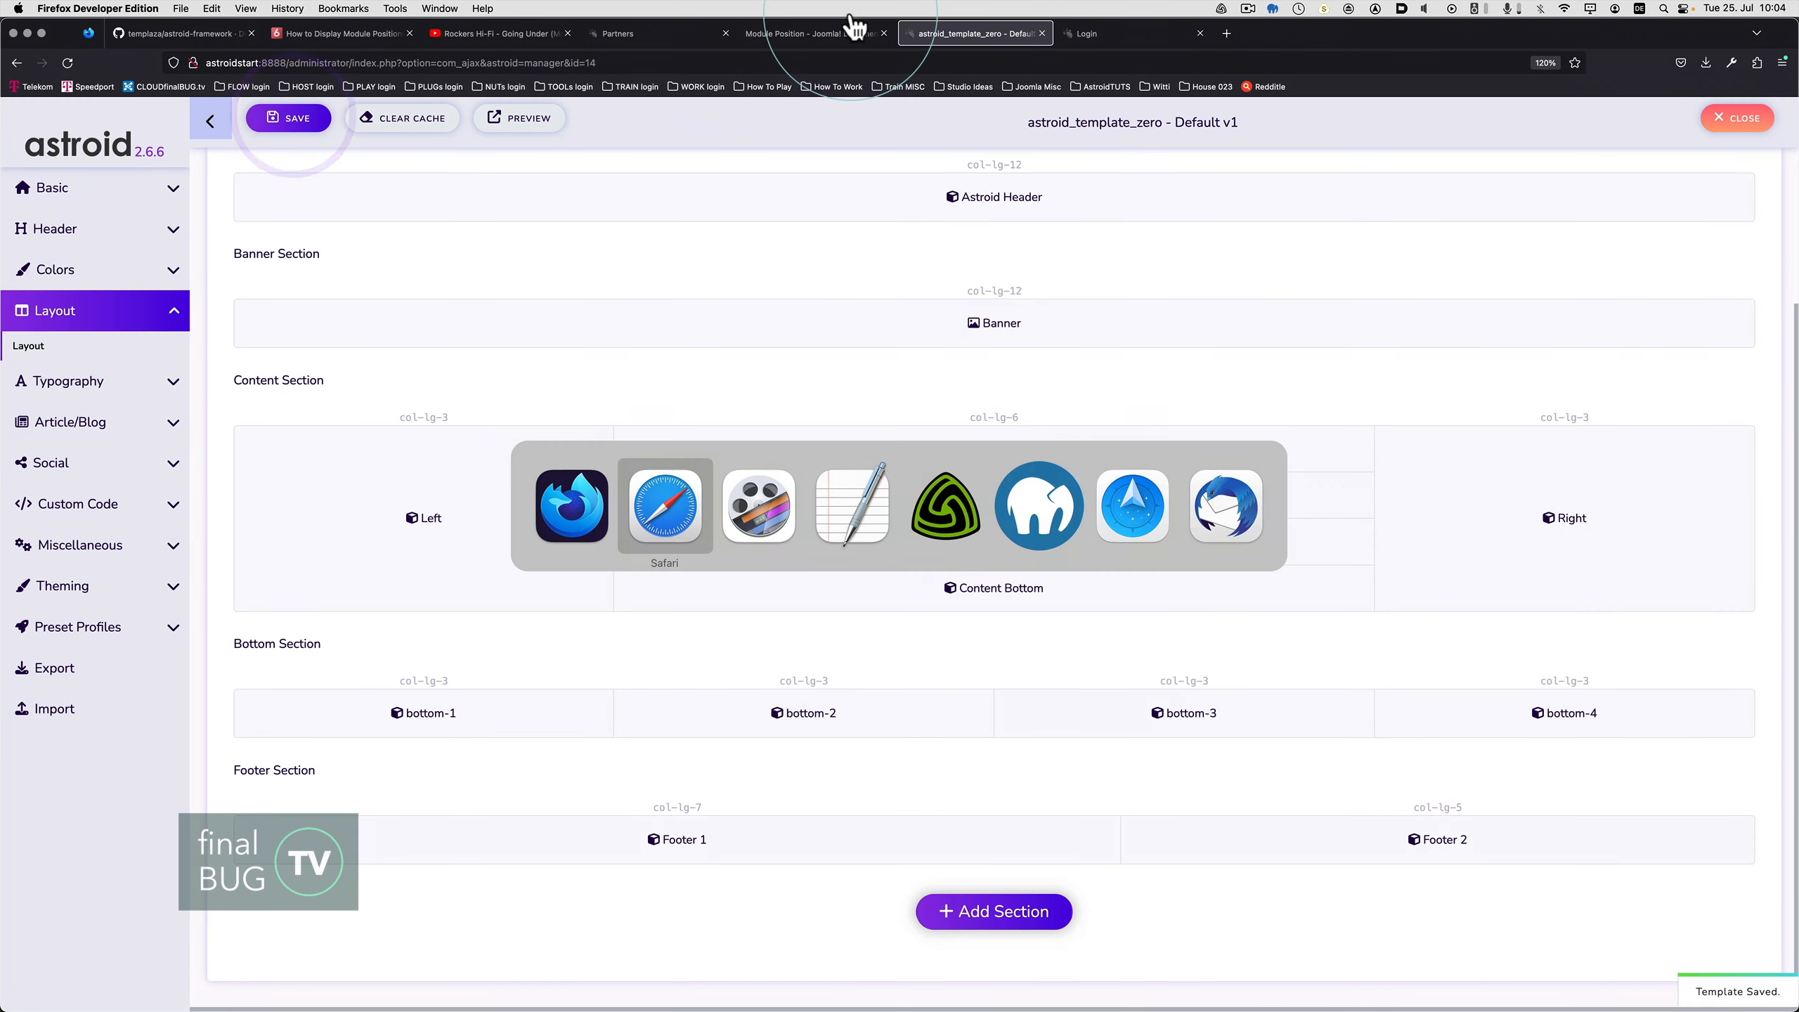
{"action": "left_click", "coordinate": [1308, 126]}
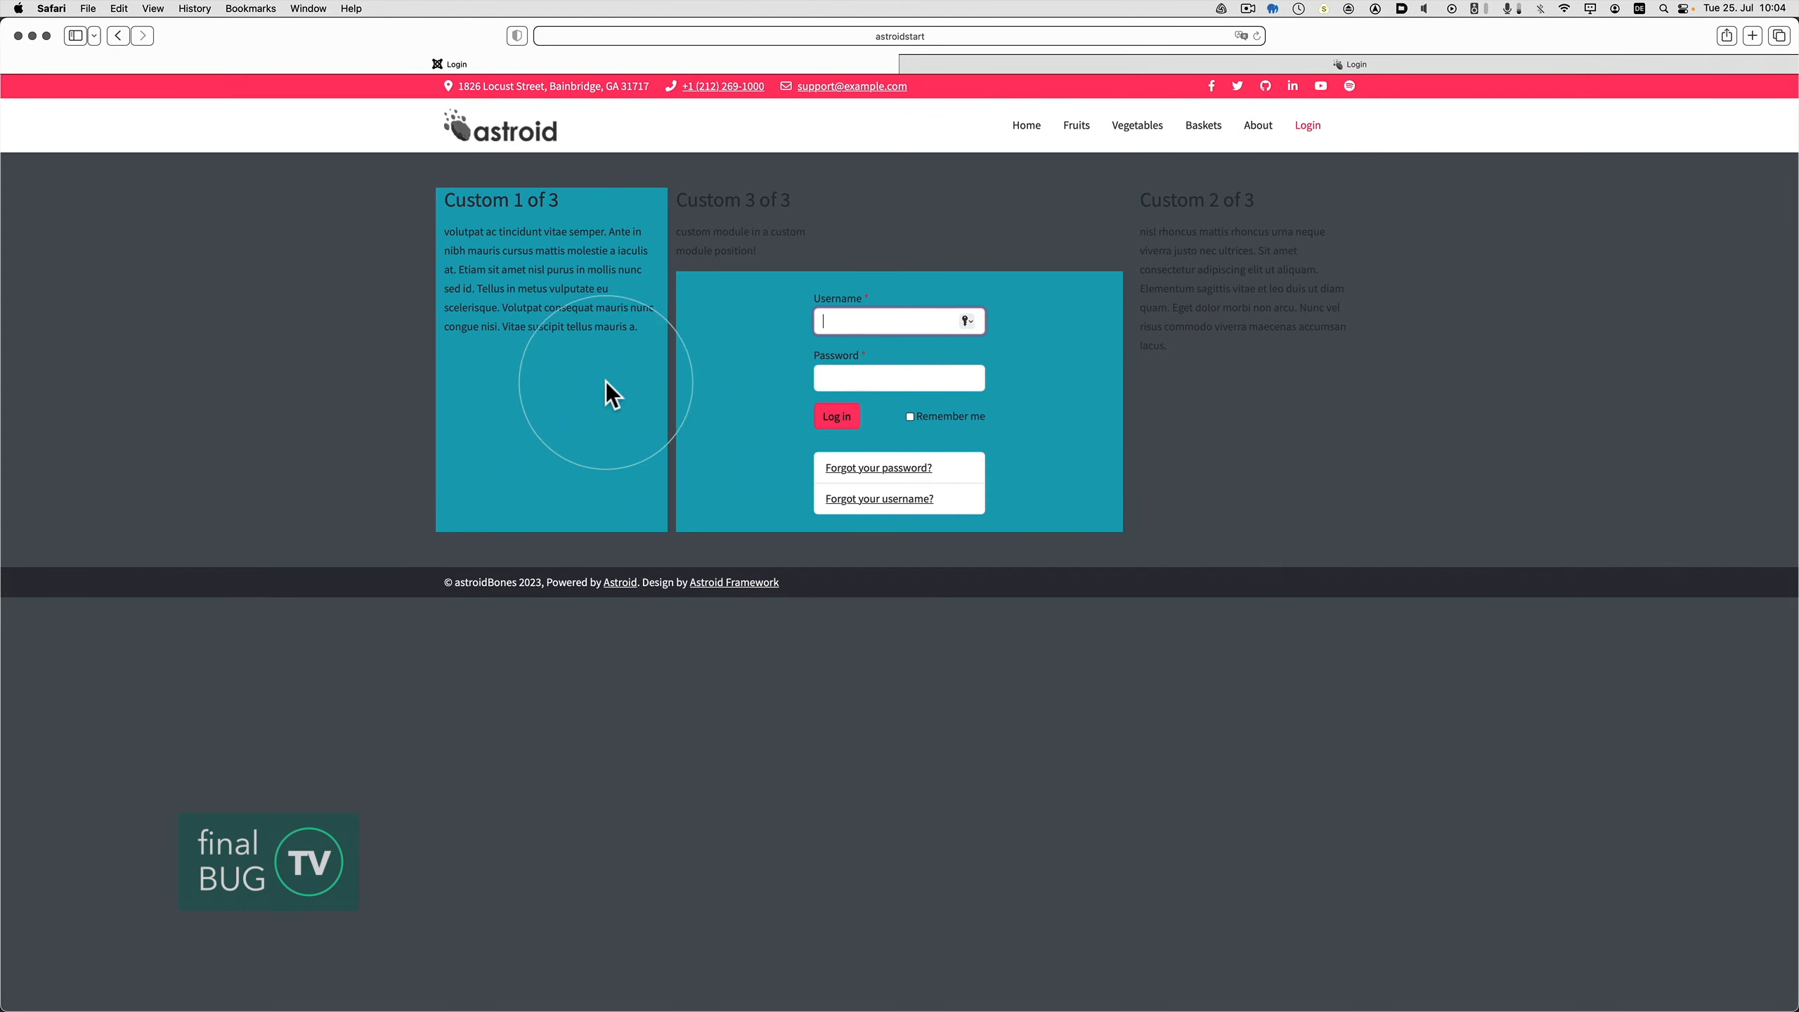
{"action": "key", "text": "super+Tab"}
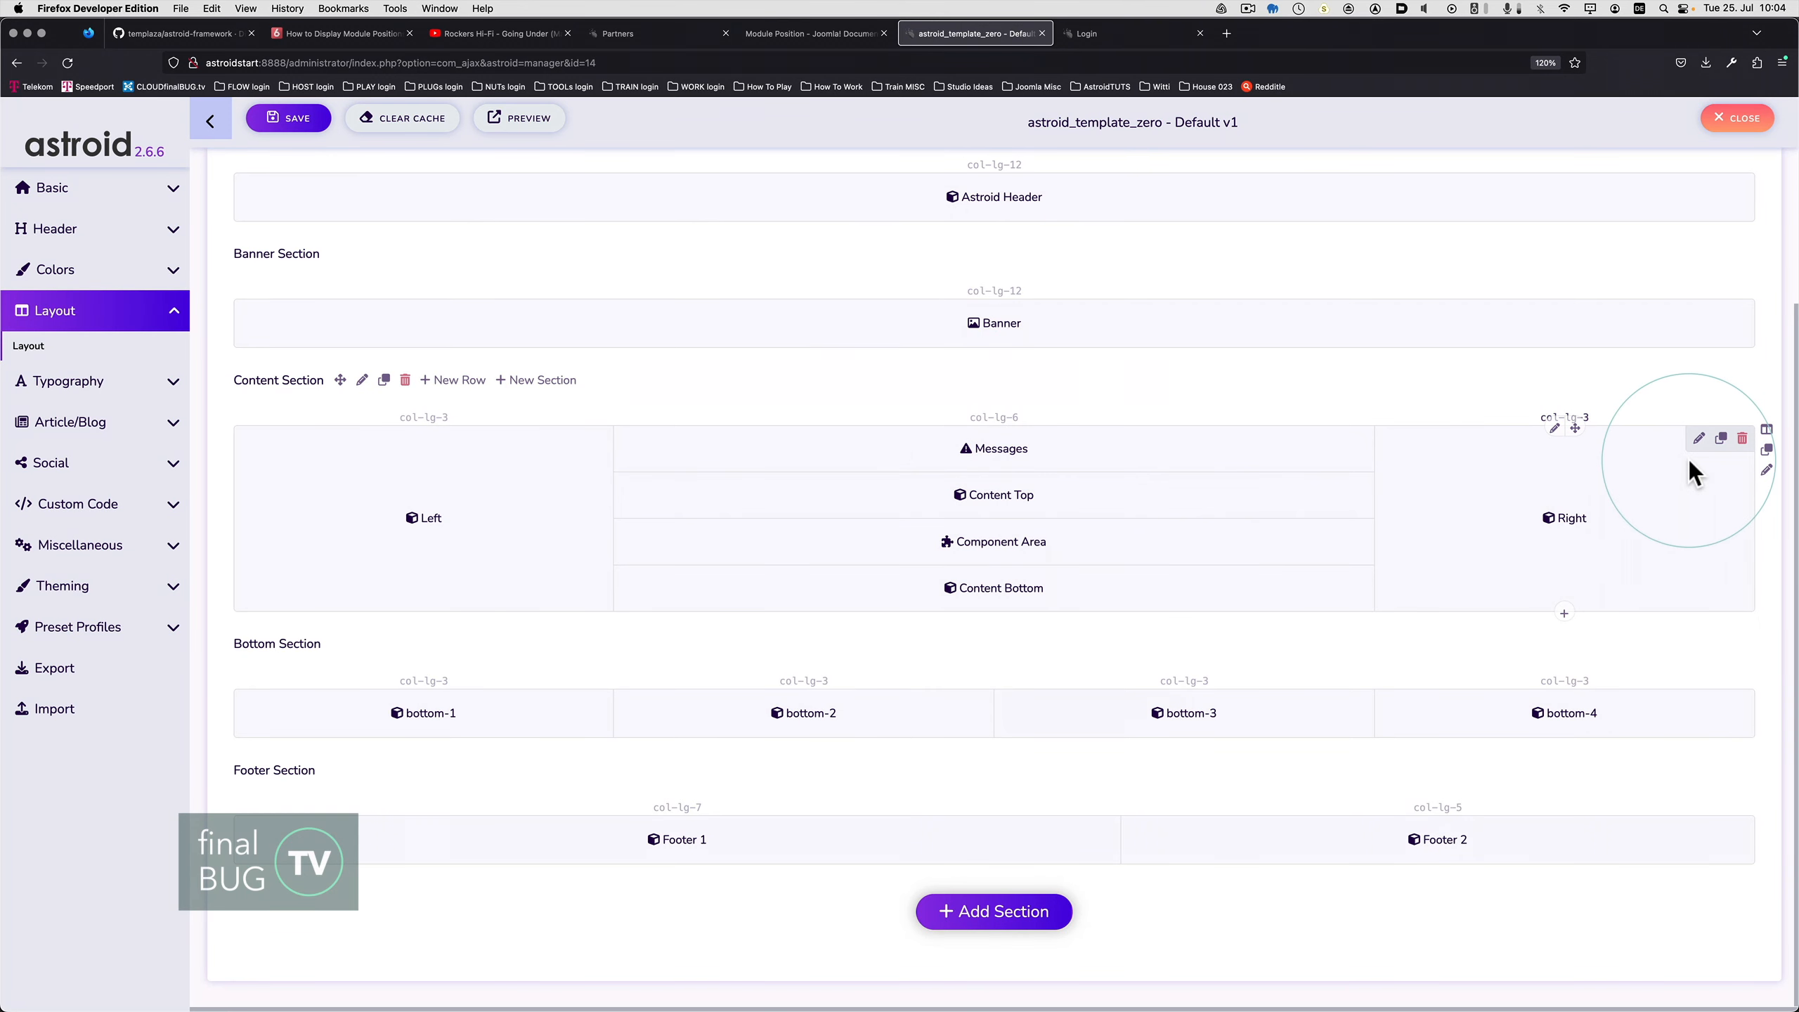
- Give the Content Section's Right column the same rgb(23, 162, 184) background color as the left one, saving the column and template
{"action": "left_click", "coordinate": [1552, 428]}
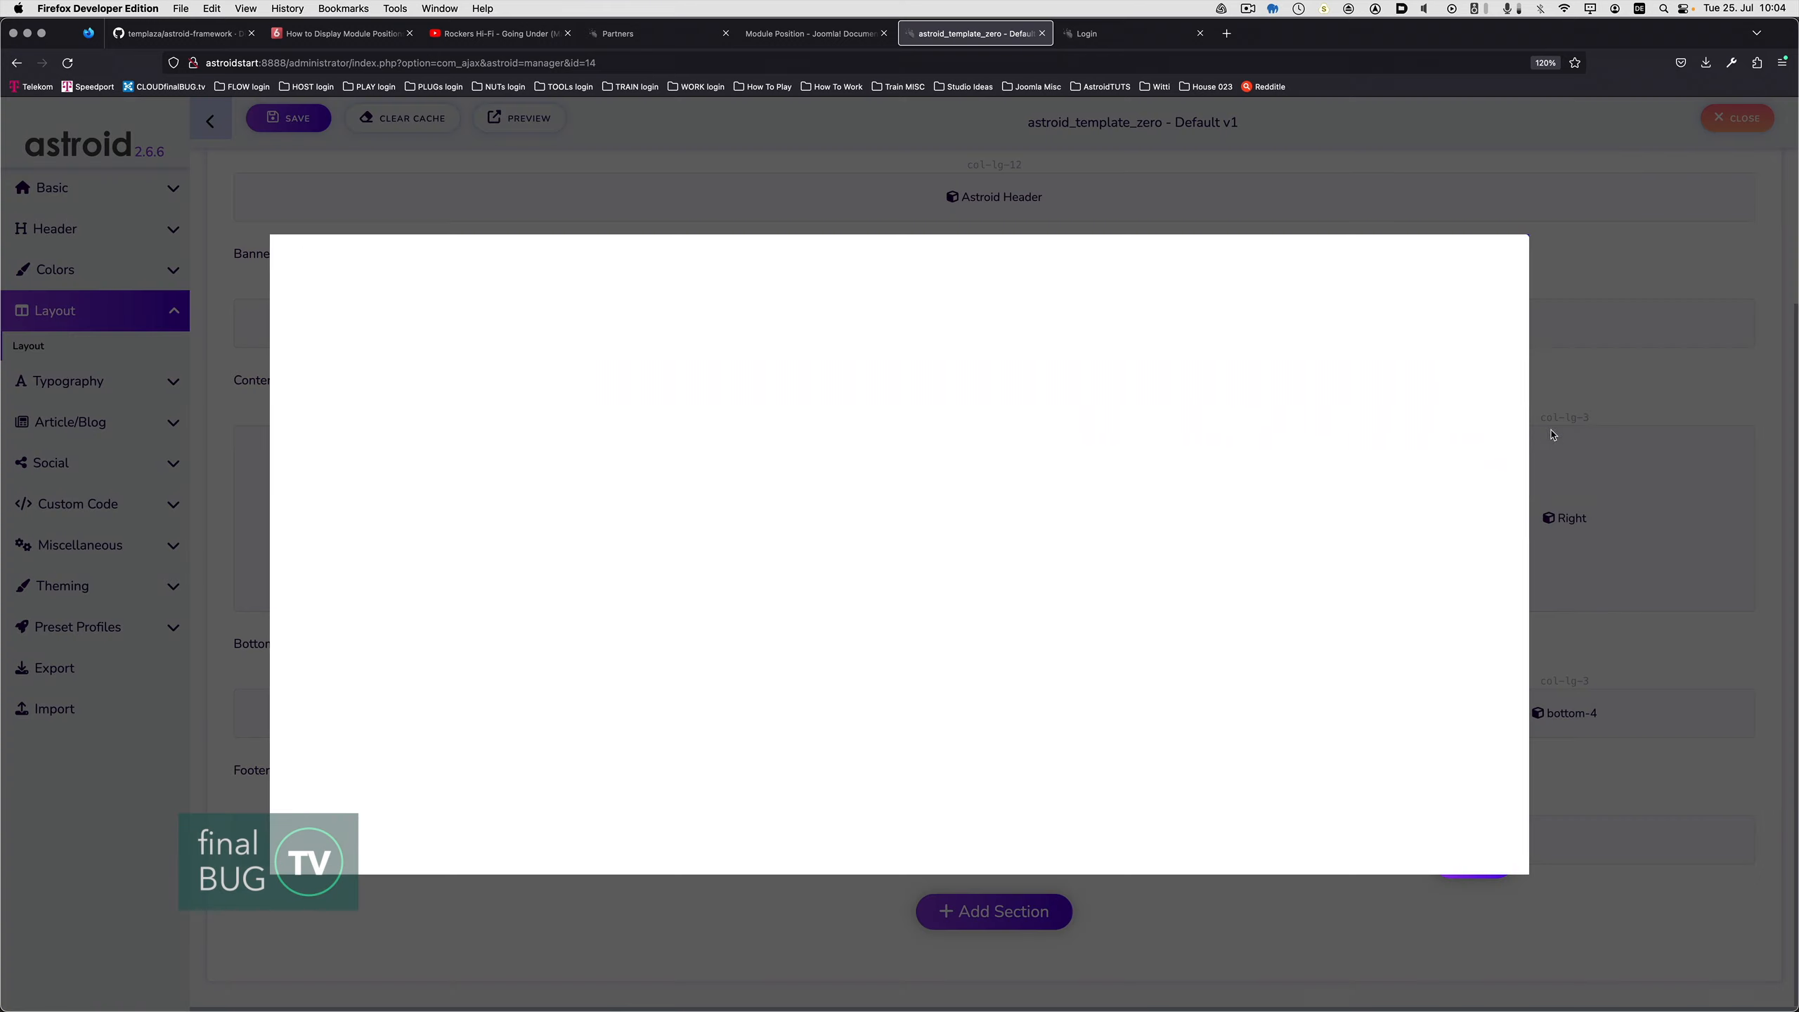
{"action": "left_click", "coordinate": [475, 273]}
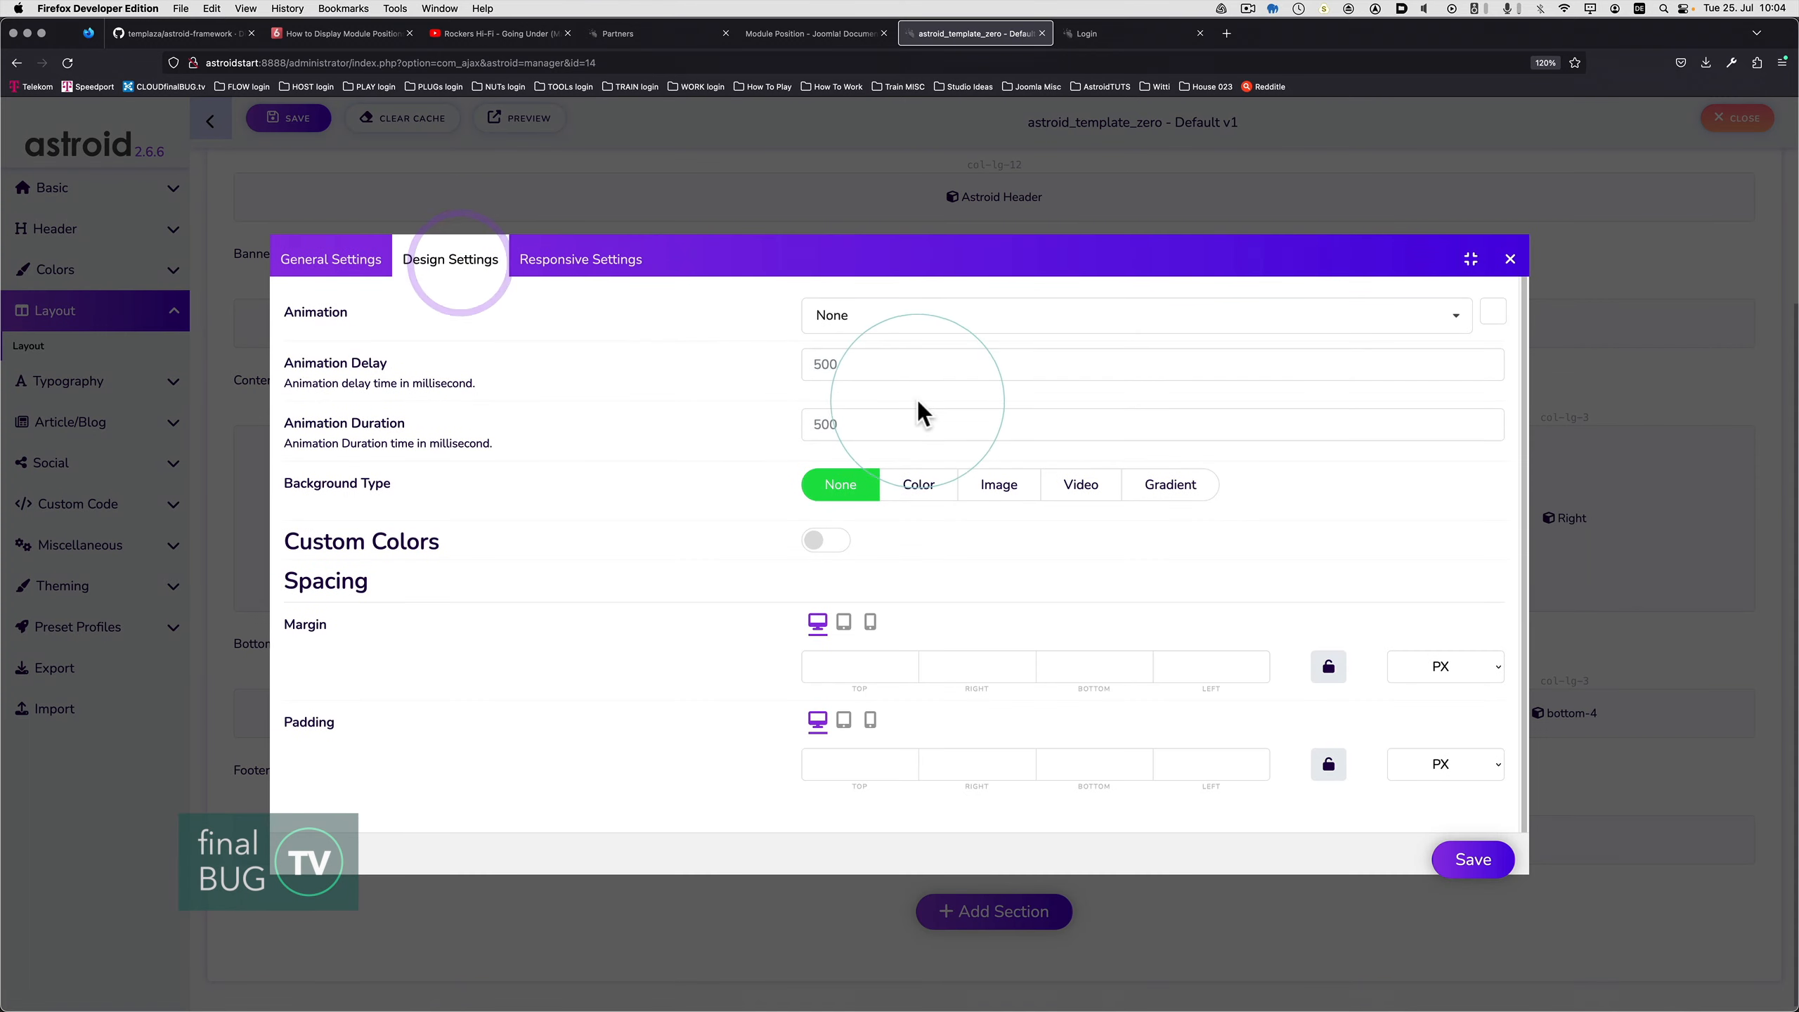
{"action": "left_click", "coordinate": [918, 484]}
{"action": "left_click", "coordinate": [815, 541]}
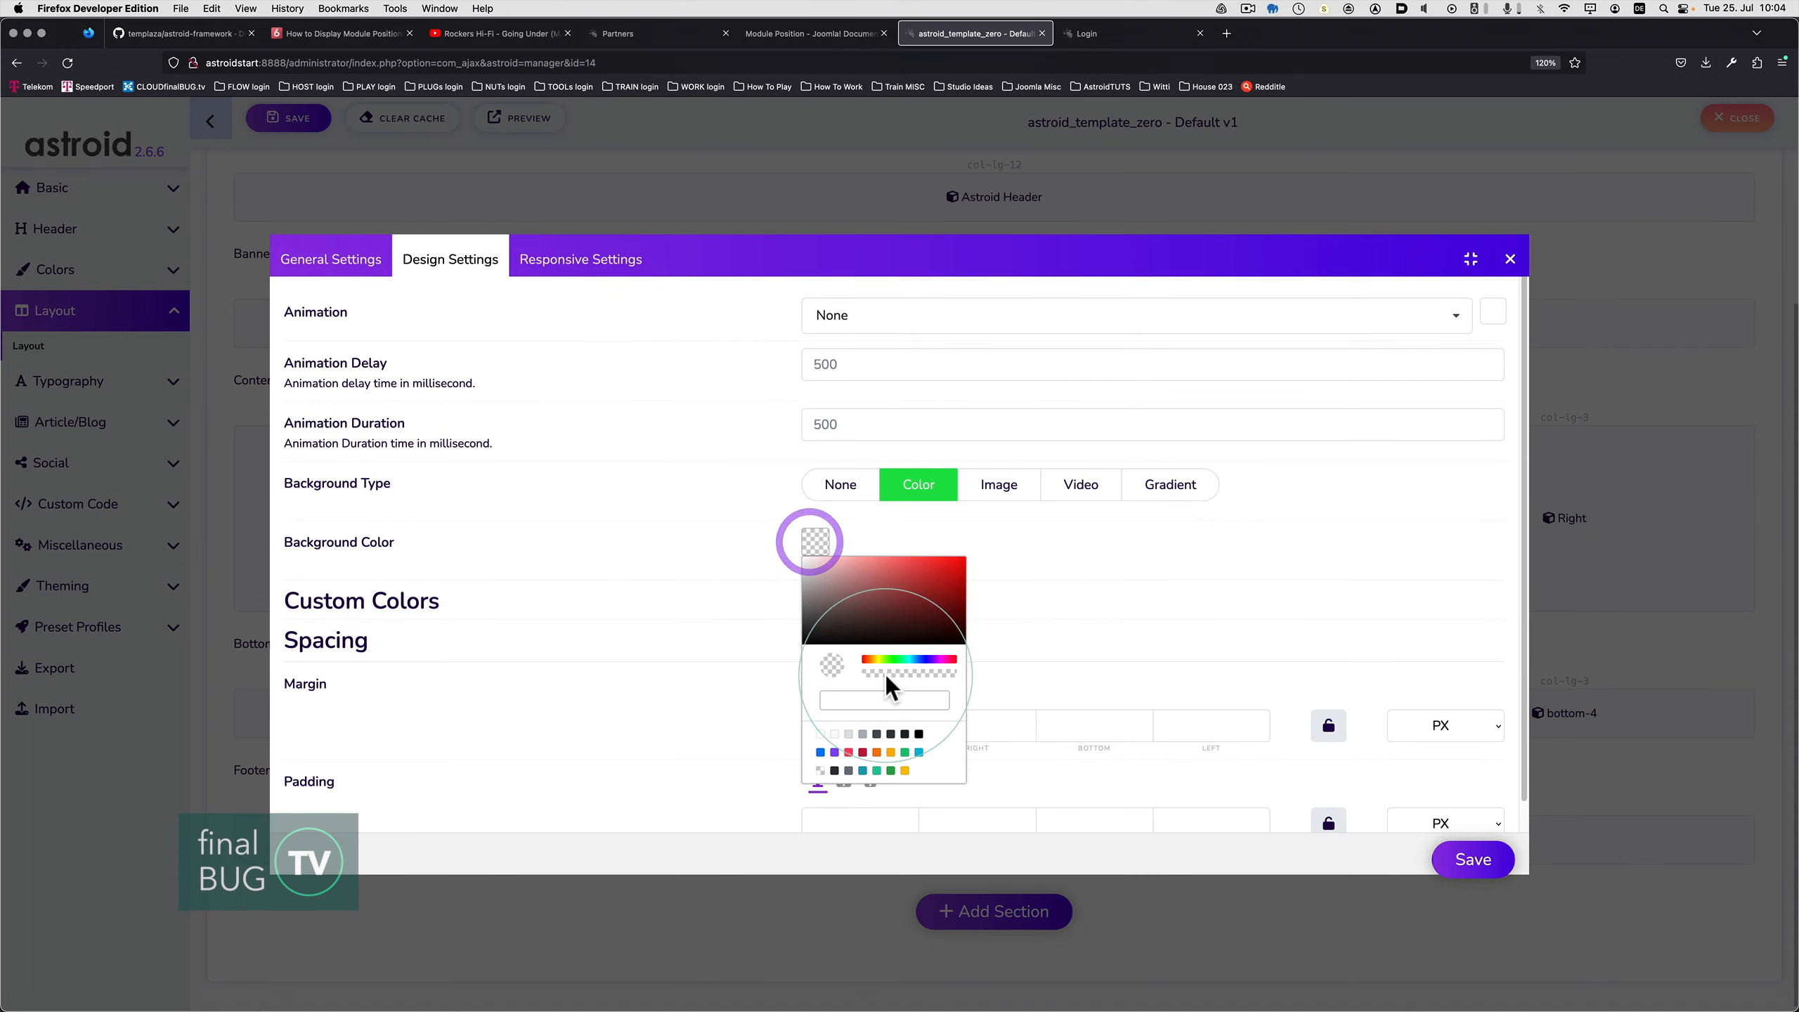
{"action": "left_click", "coordinate": [898, 699]}
{"action": "left_click", "coordinate": [1472, 859]}
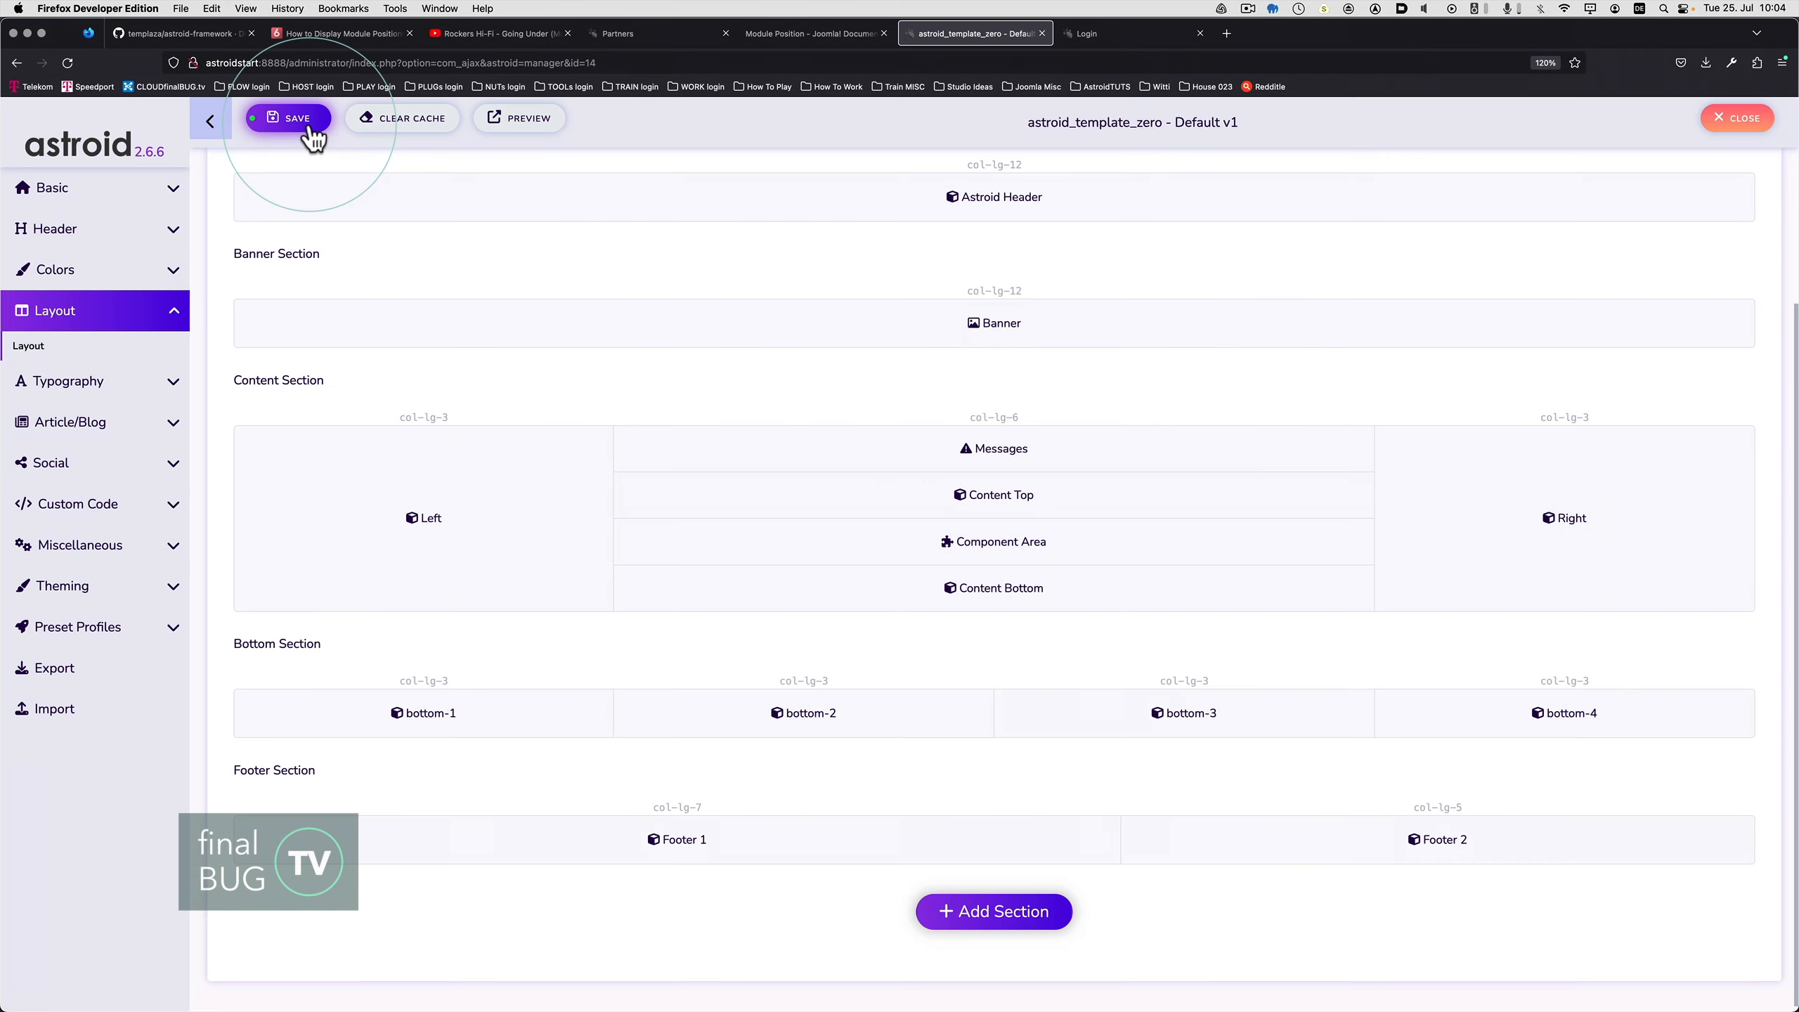
{"action": "left_click", "coordinate": [309, 120]}
- Reload the starter Login page in Safari, compare its columns with the demo site's Login page, and return to Firefox
{"action": "key", "text": "super+Tab"}
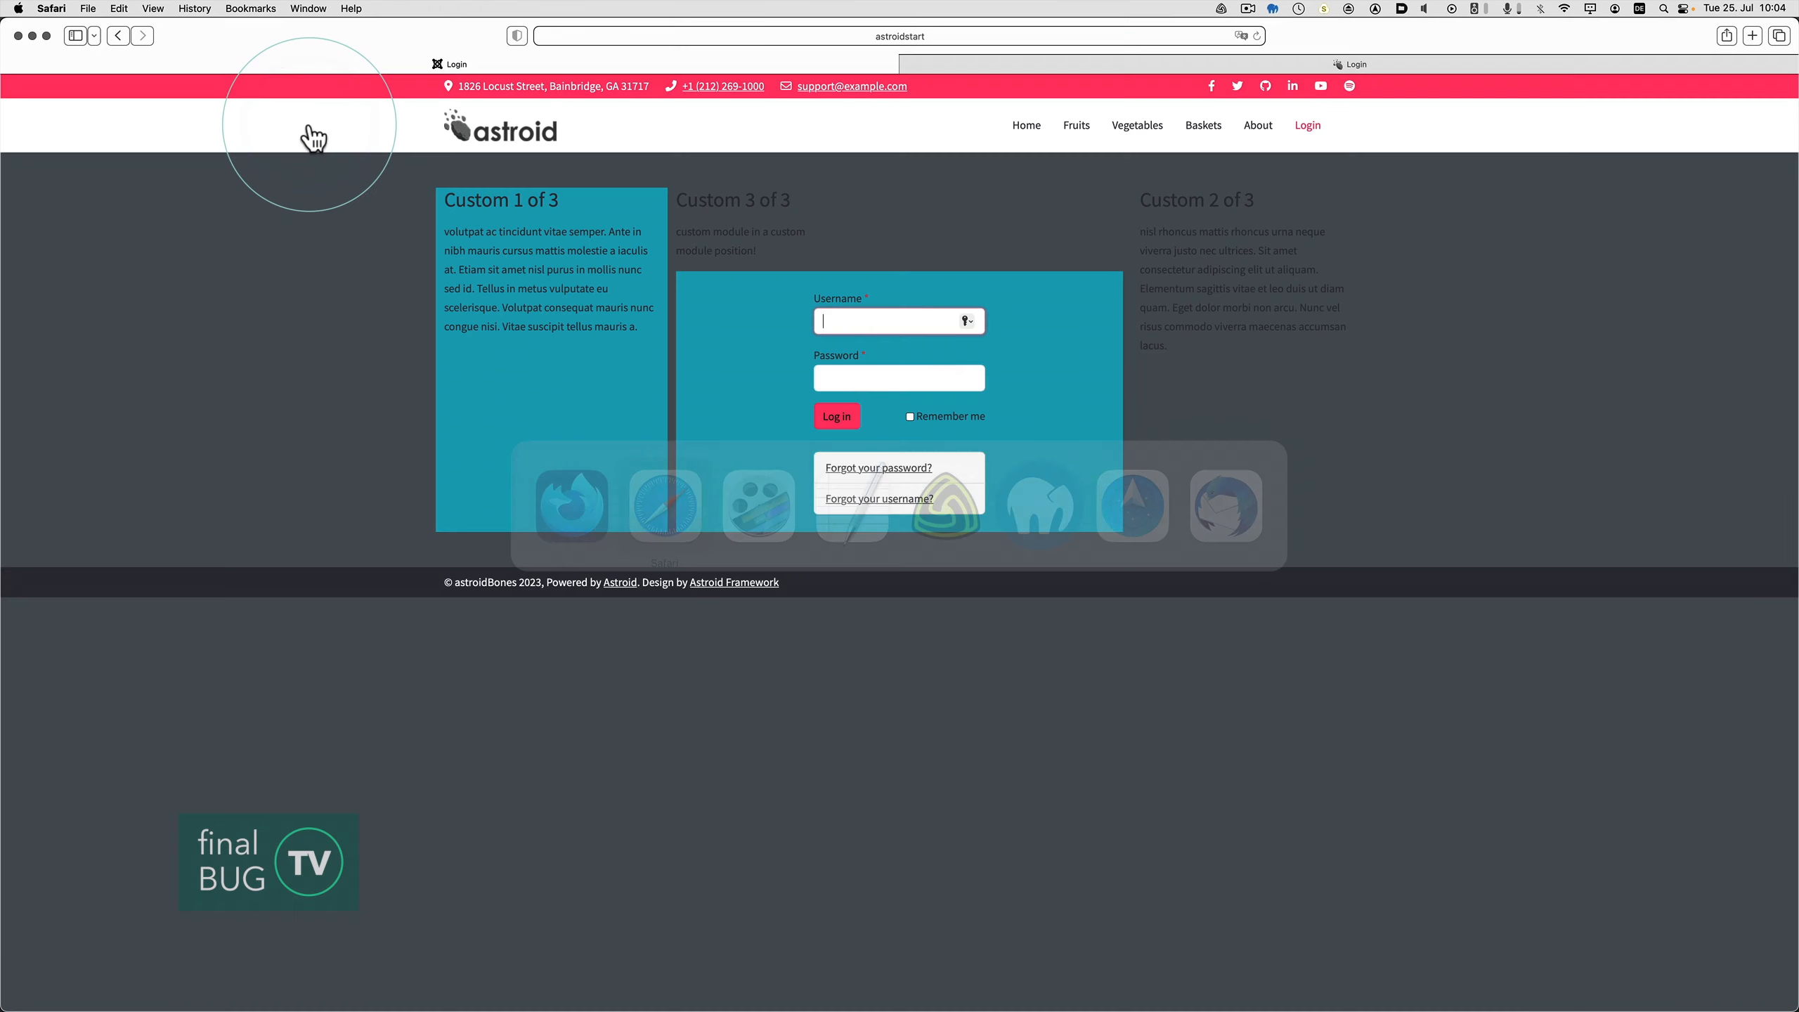
{"action": "key", "text": "super+r"}
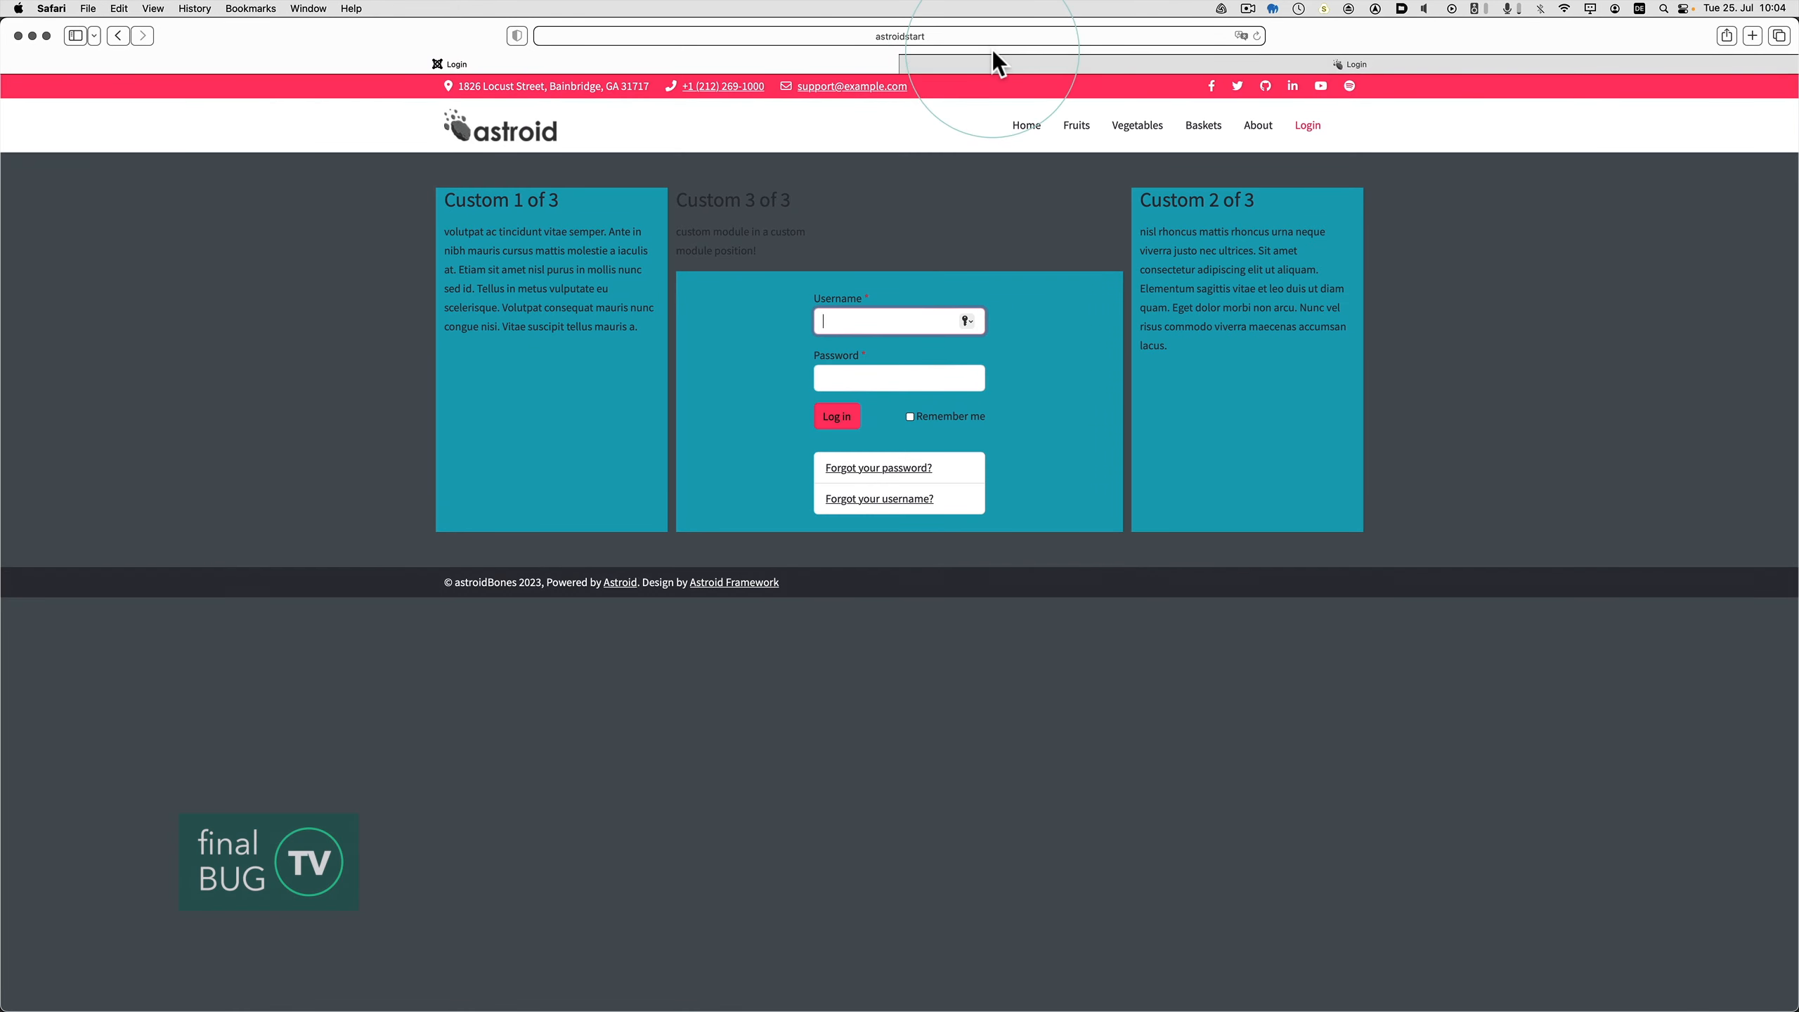
{"action": "left_click", "coordinate": [1015, 60]}
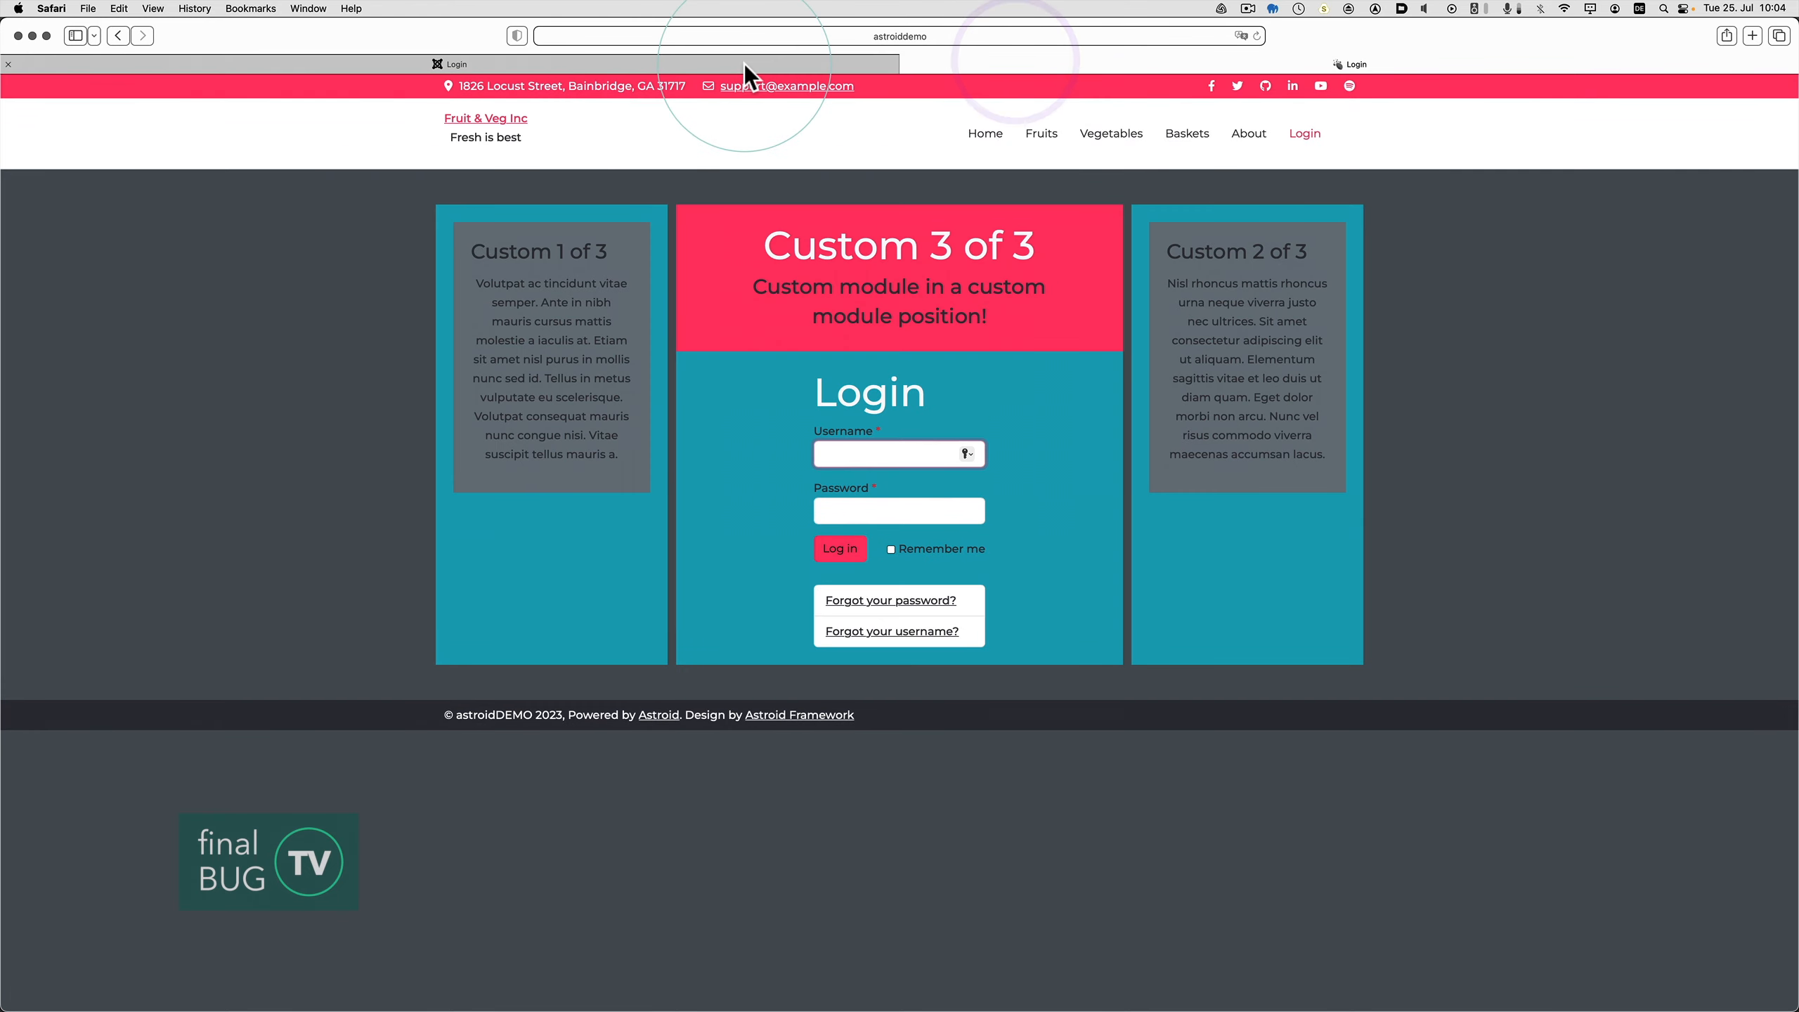
{"action": "left_click", "coordinate": [744, 64]}
{"action": "left_click", "coordinate": [1028, 64]}
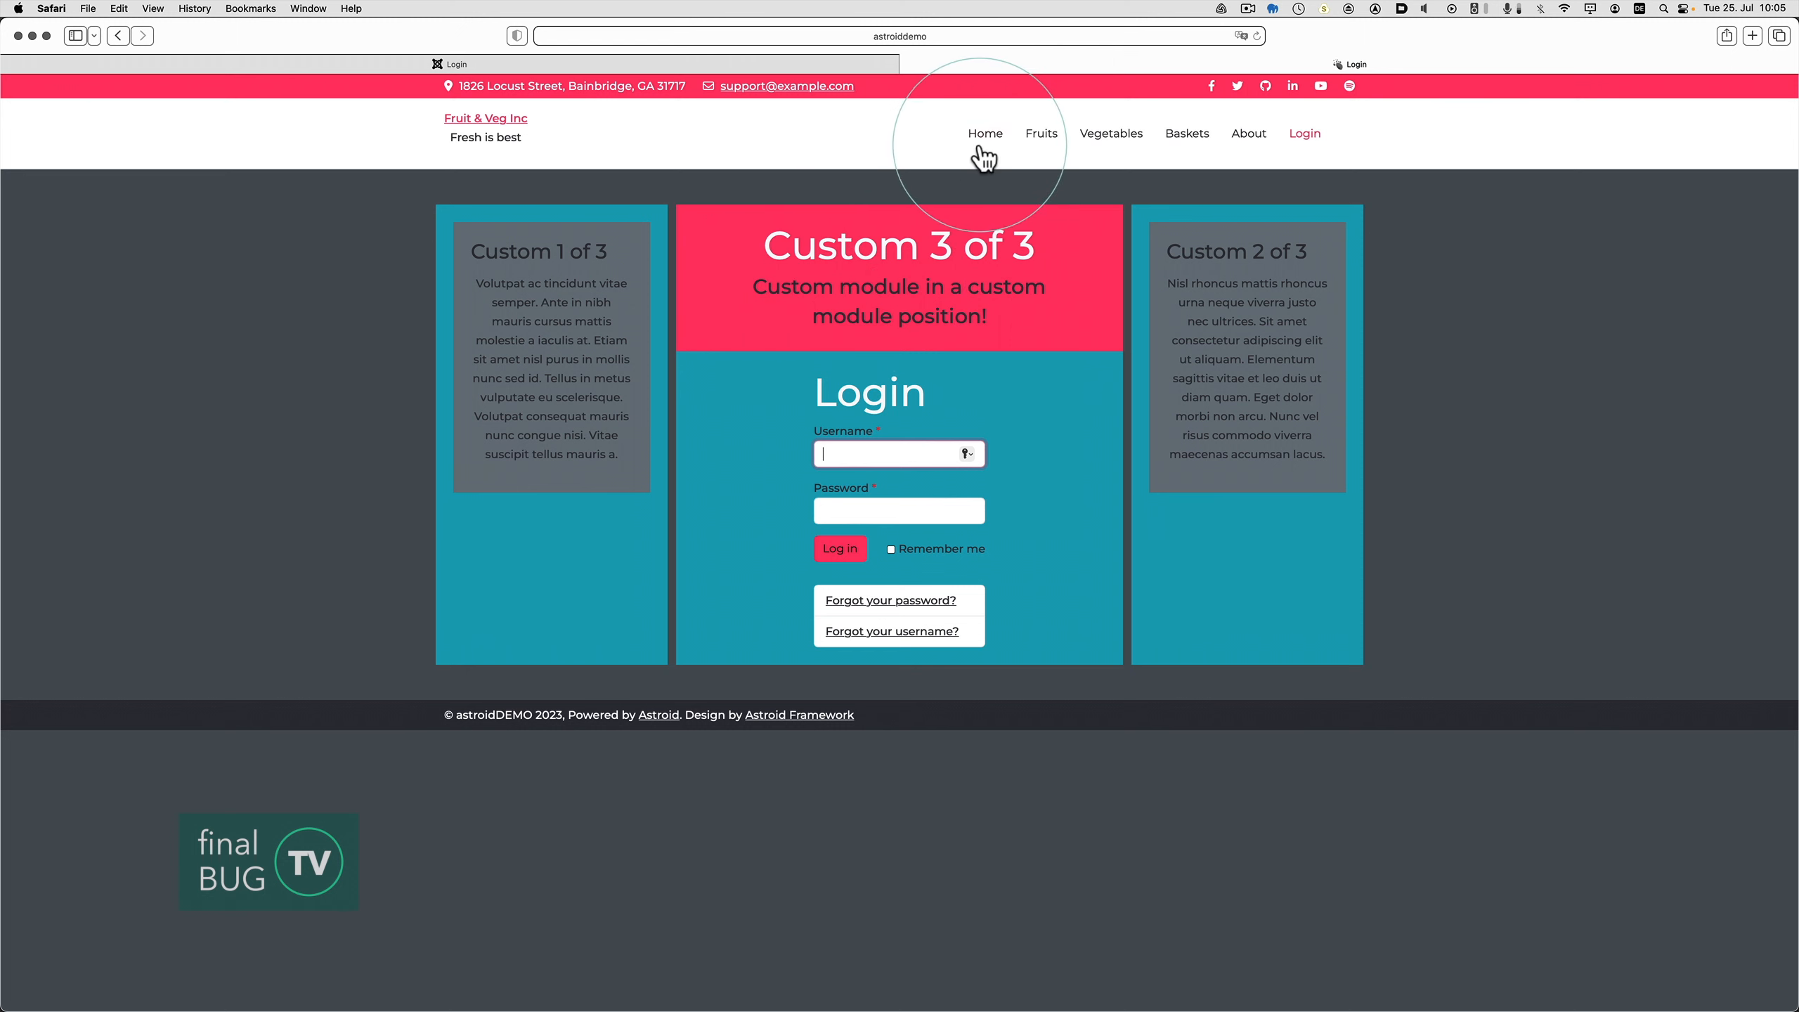
{"action": "key", "text": "super+Tab"}
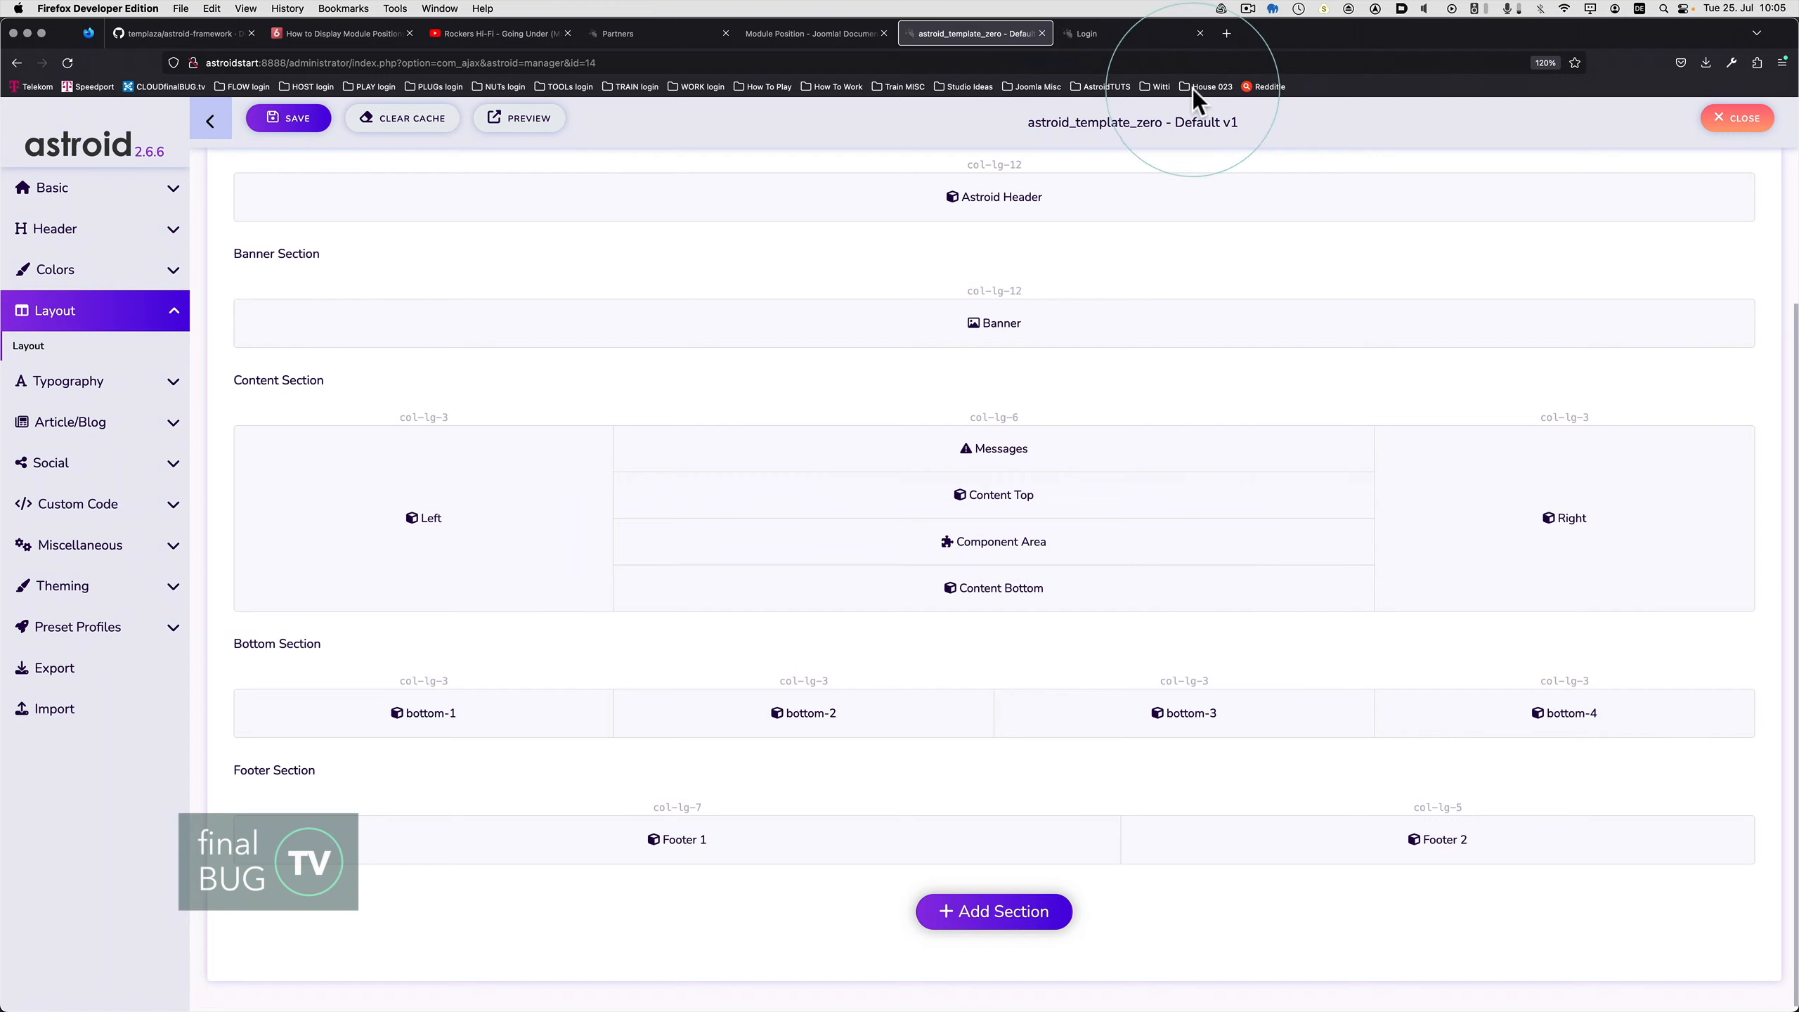
- Sample the pink background of the demo's Custom 3 of 3 module with the Eyedropper and return to the layout builder
{"action": "left_click", "coordinate": [1171, 40]}
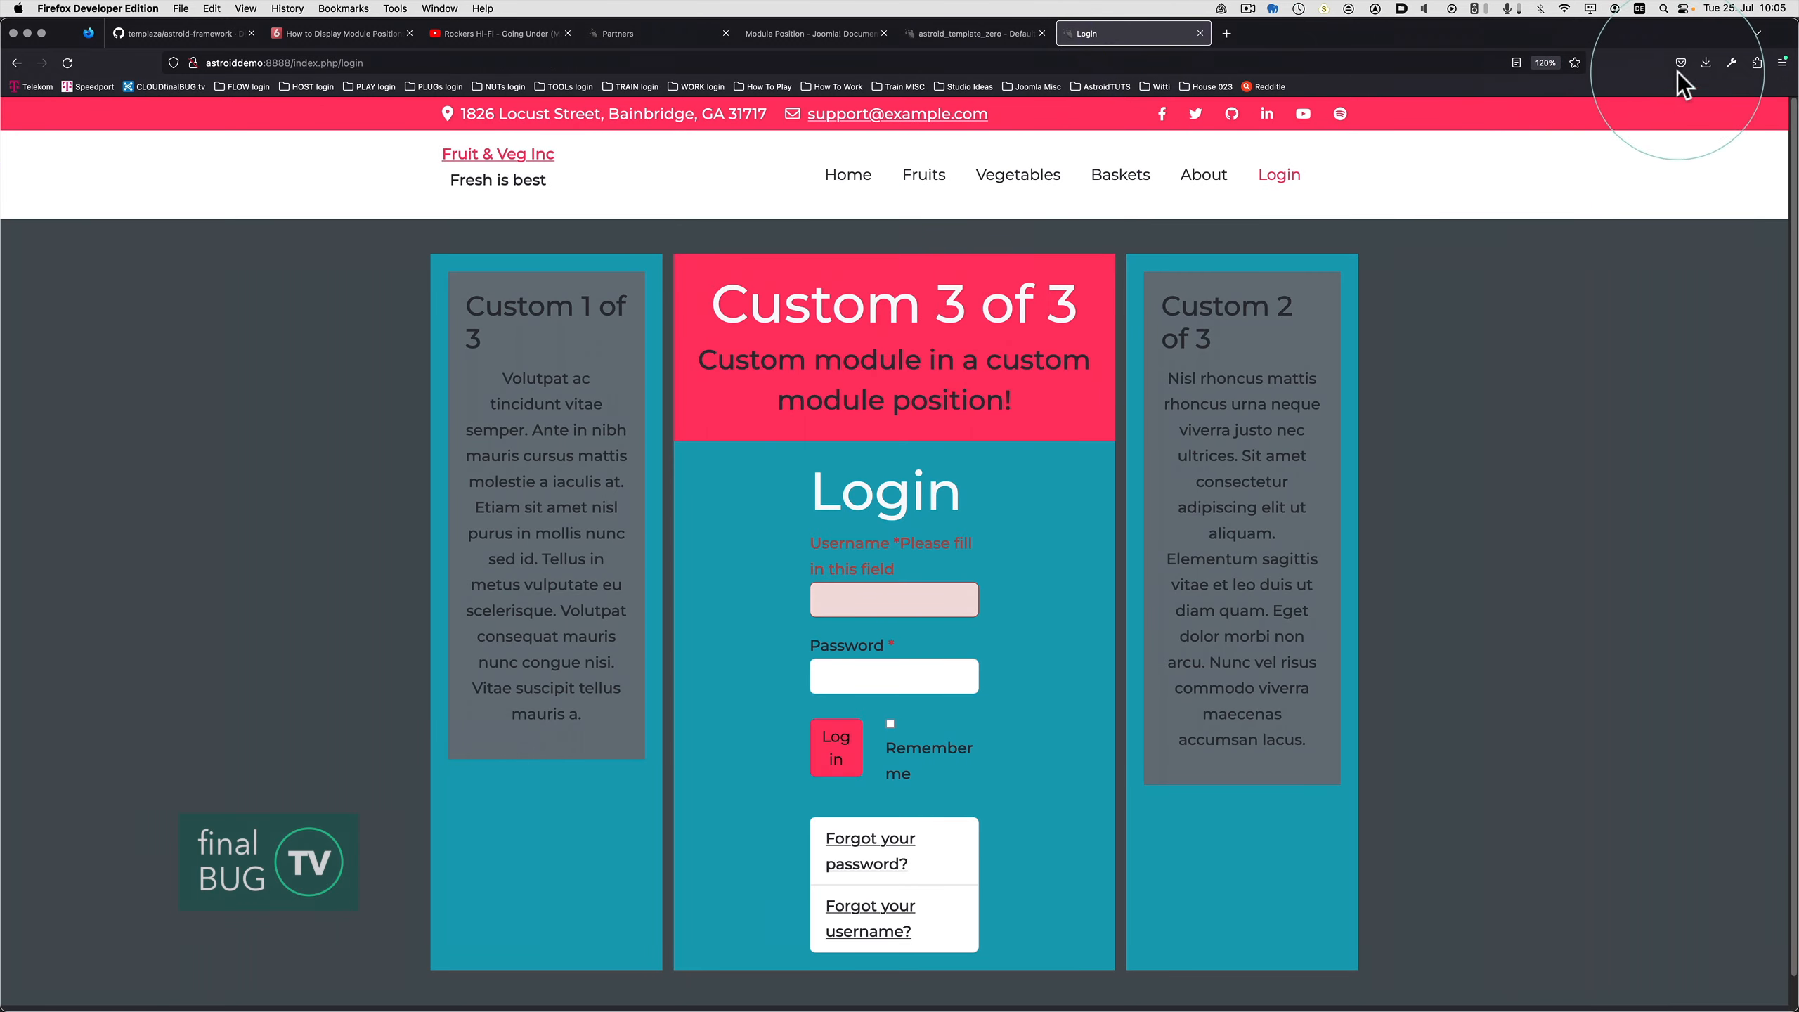
{"action": "left_click", "coordinate": [1731, 64]}
{"action": "left_click", "coordinate": [1576, 202]}
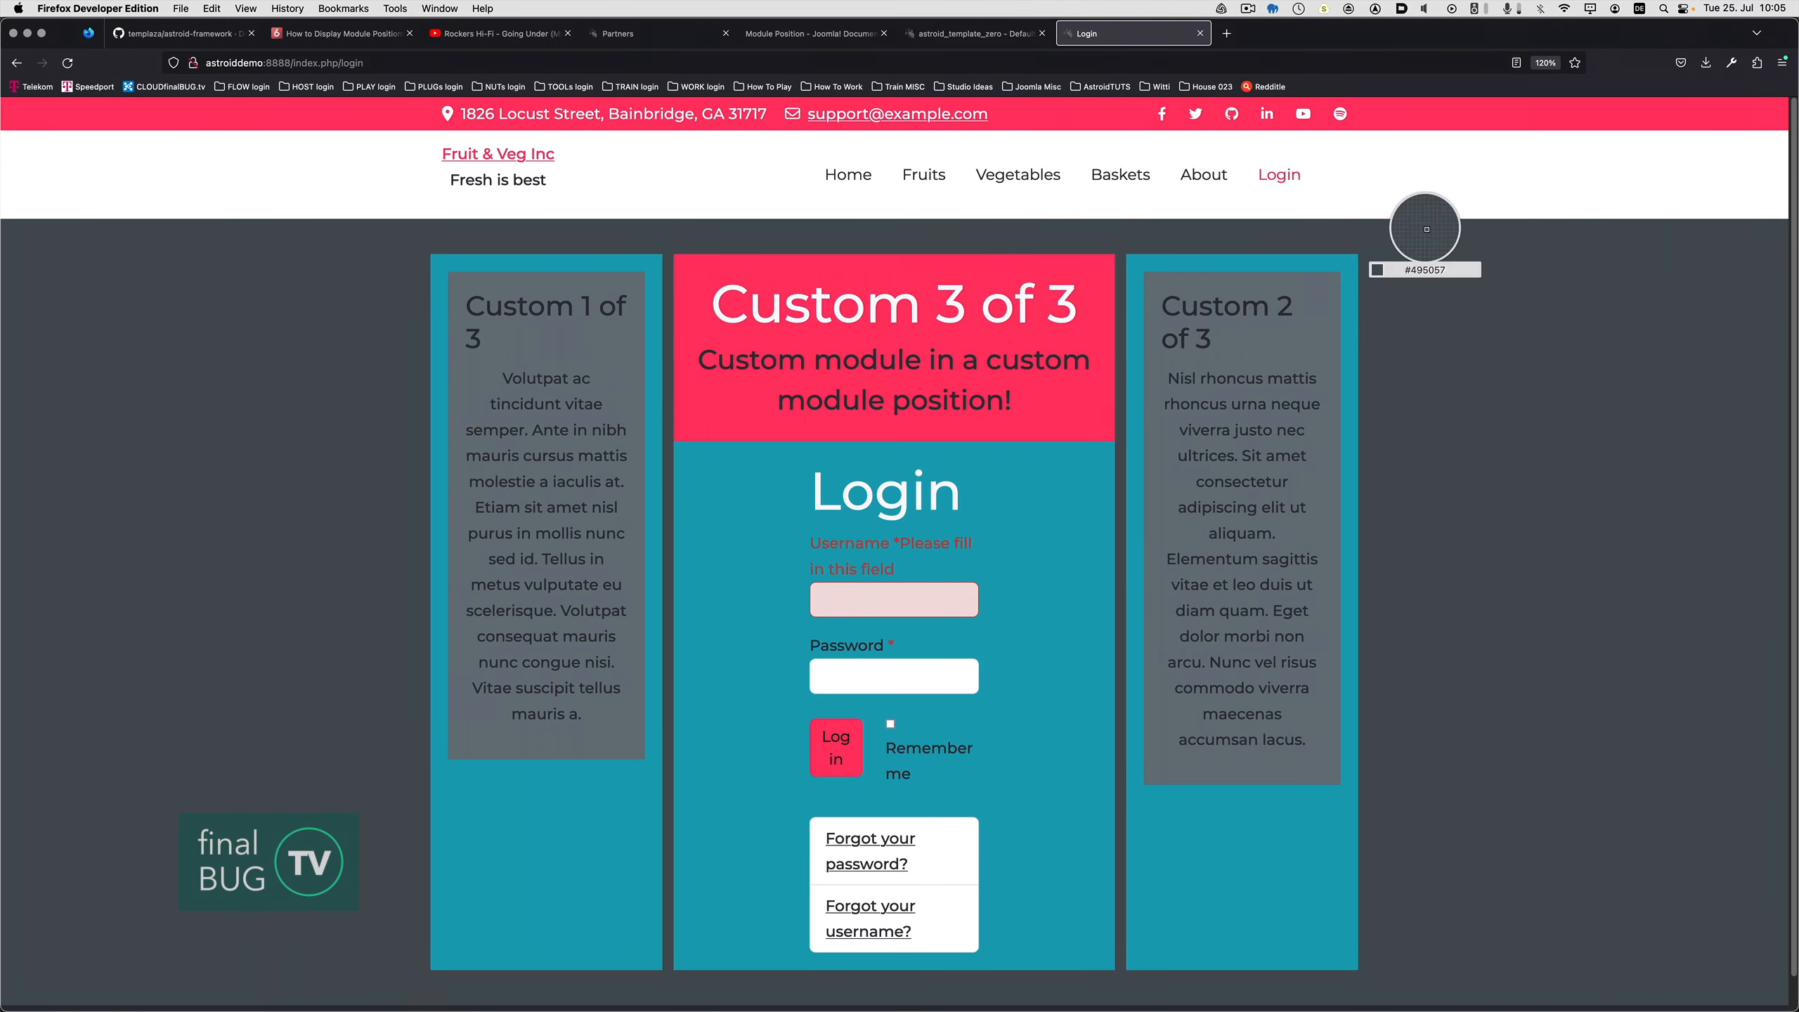
{"action": "left_click", "coordinate": [926, 283]}
{"action": "left_click", "coordinate": [950, 35]}
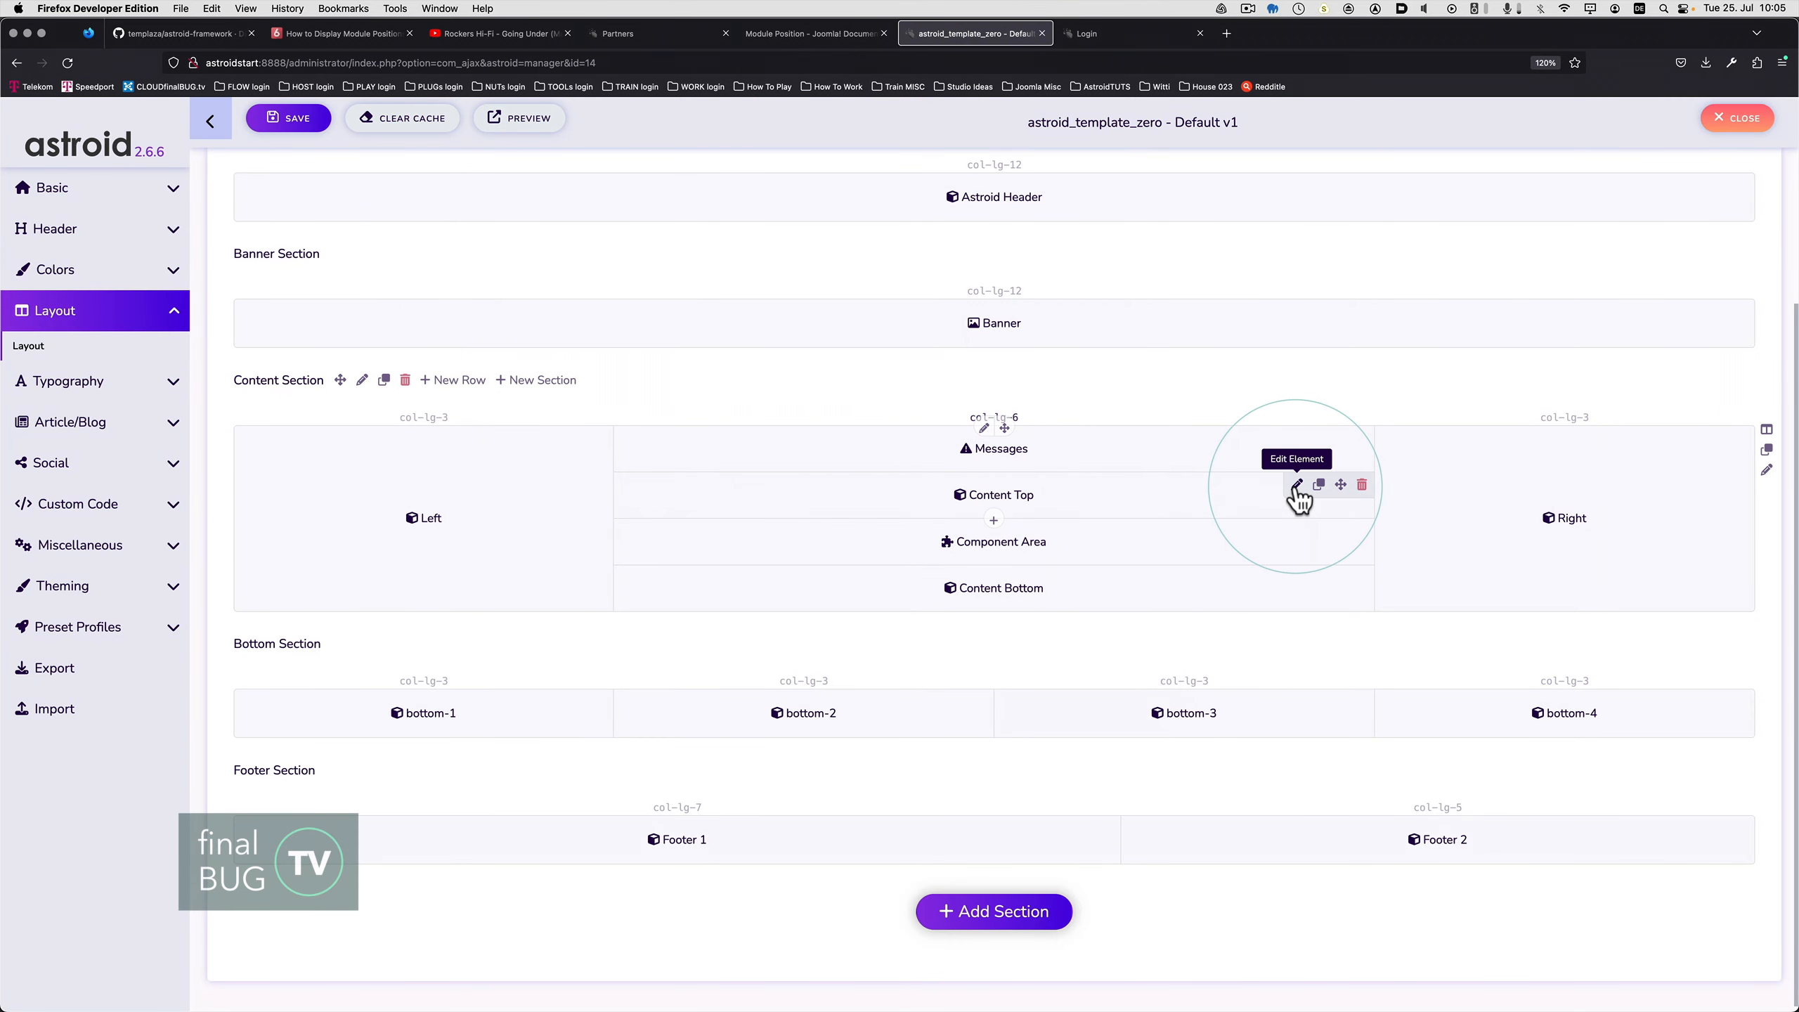
{"action": "key", "text": "super+Tab"}
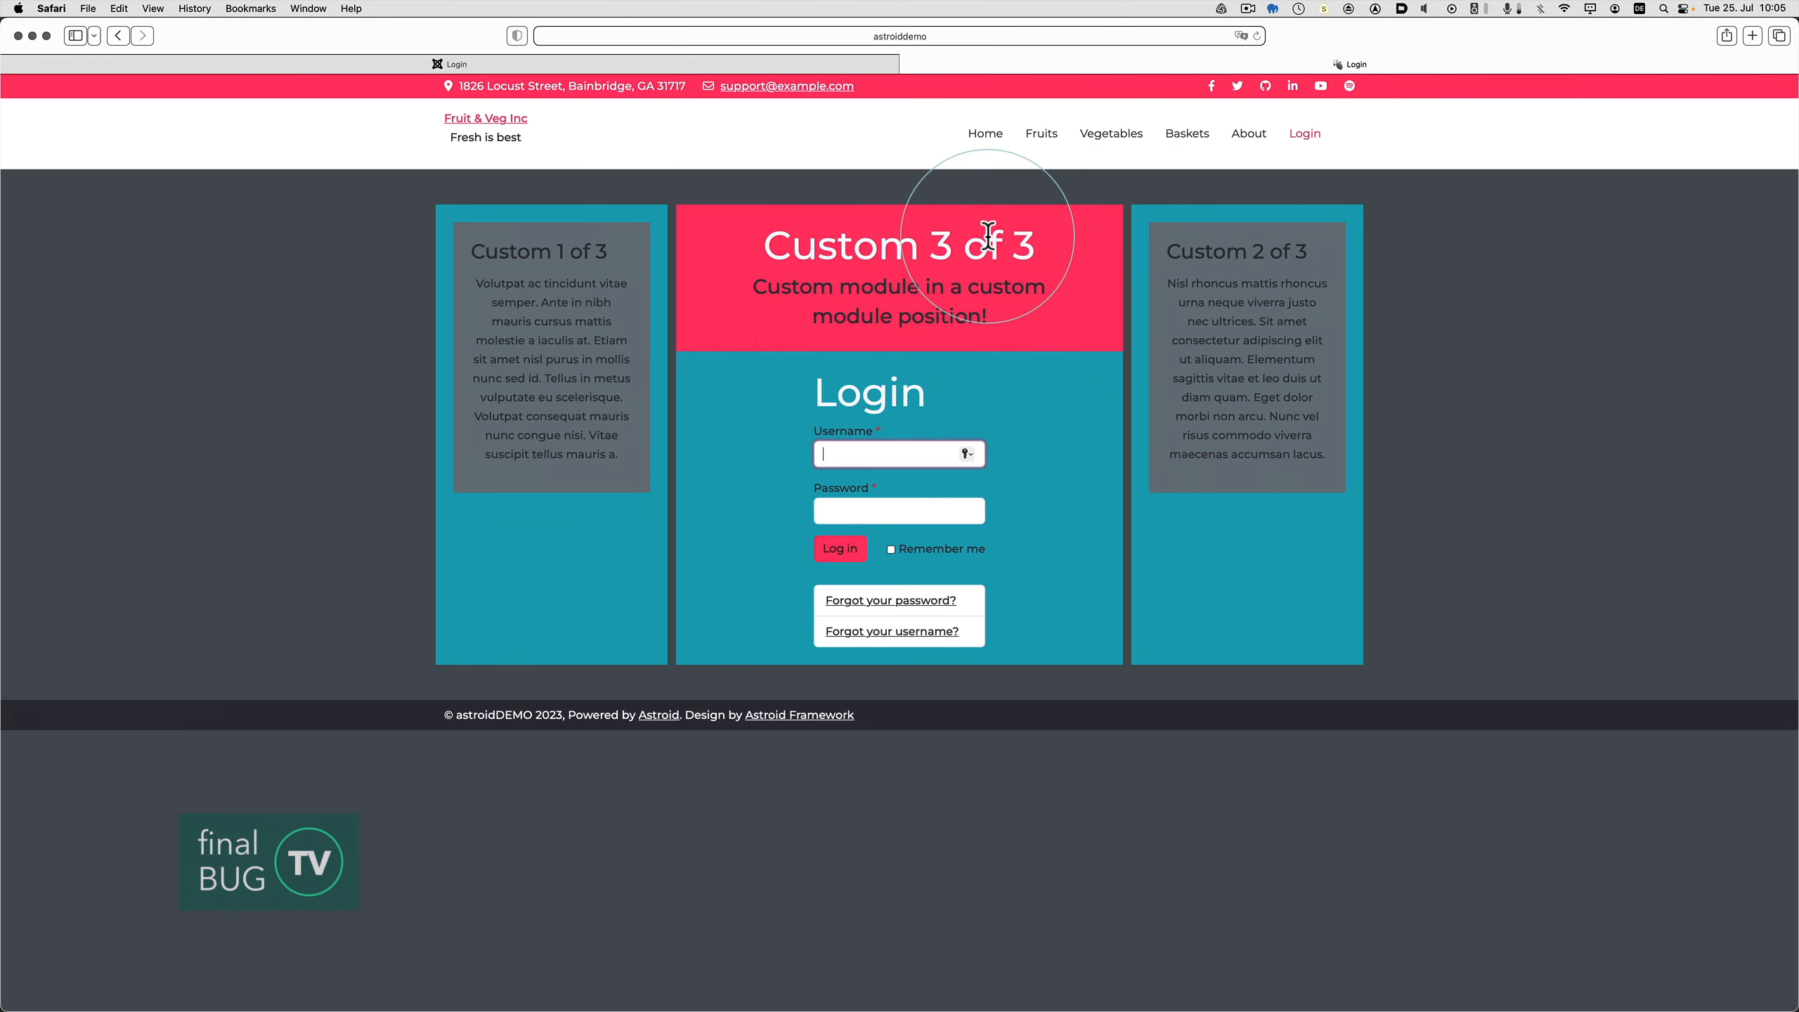
{"action": "key", "text": "super+Tab"}
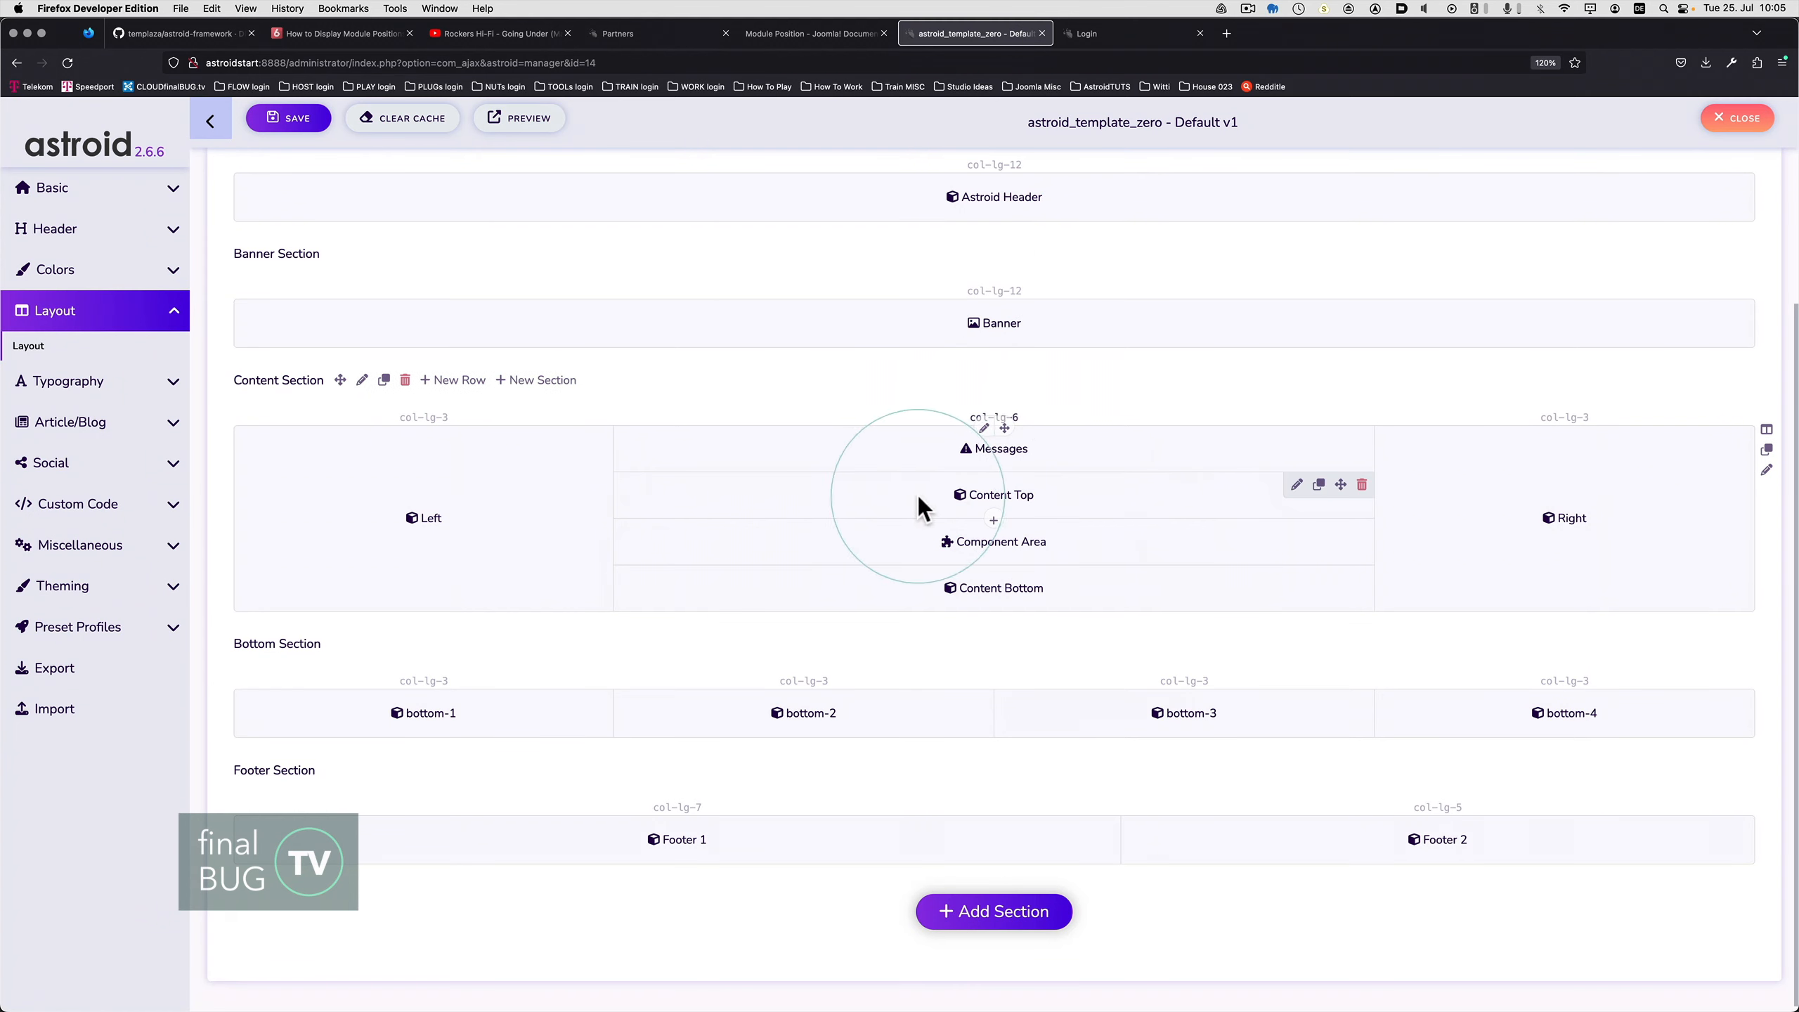
- Give the Content Section's Content Top element a rgb(255, 51, 102) background color and save the change
{"action": "left_click", "coordinate": [1295, 487]}
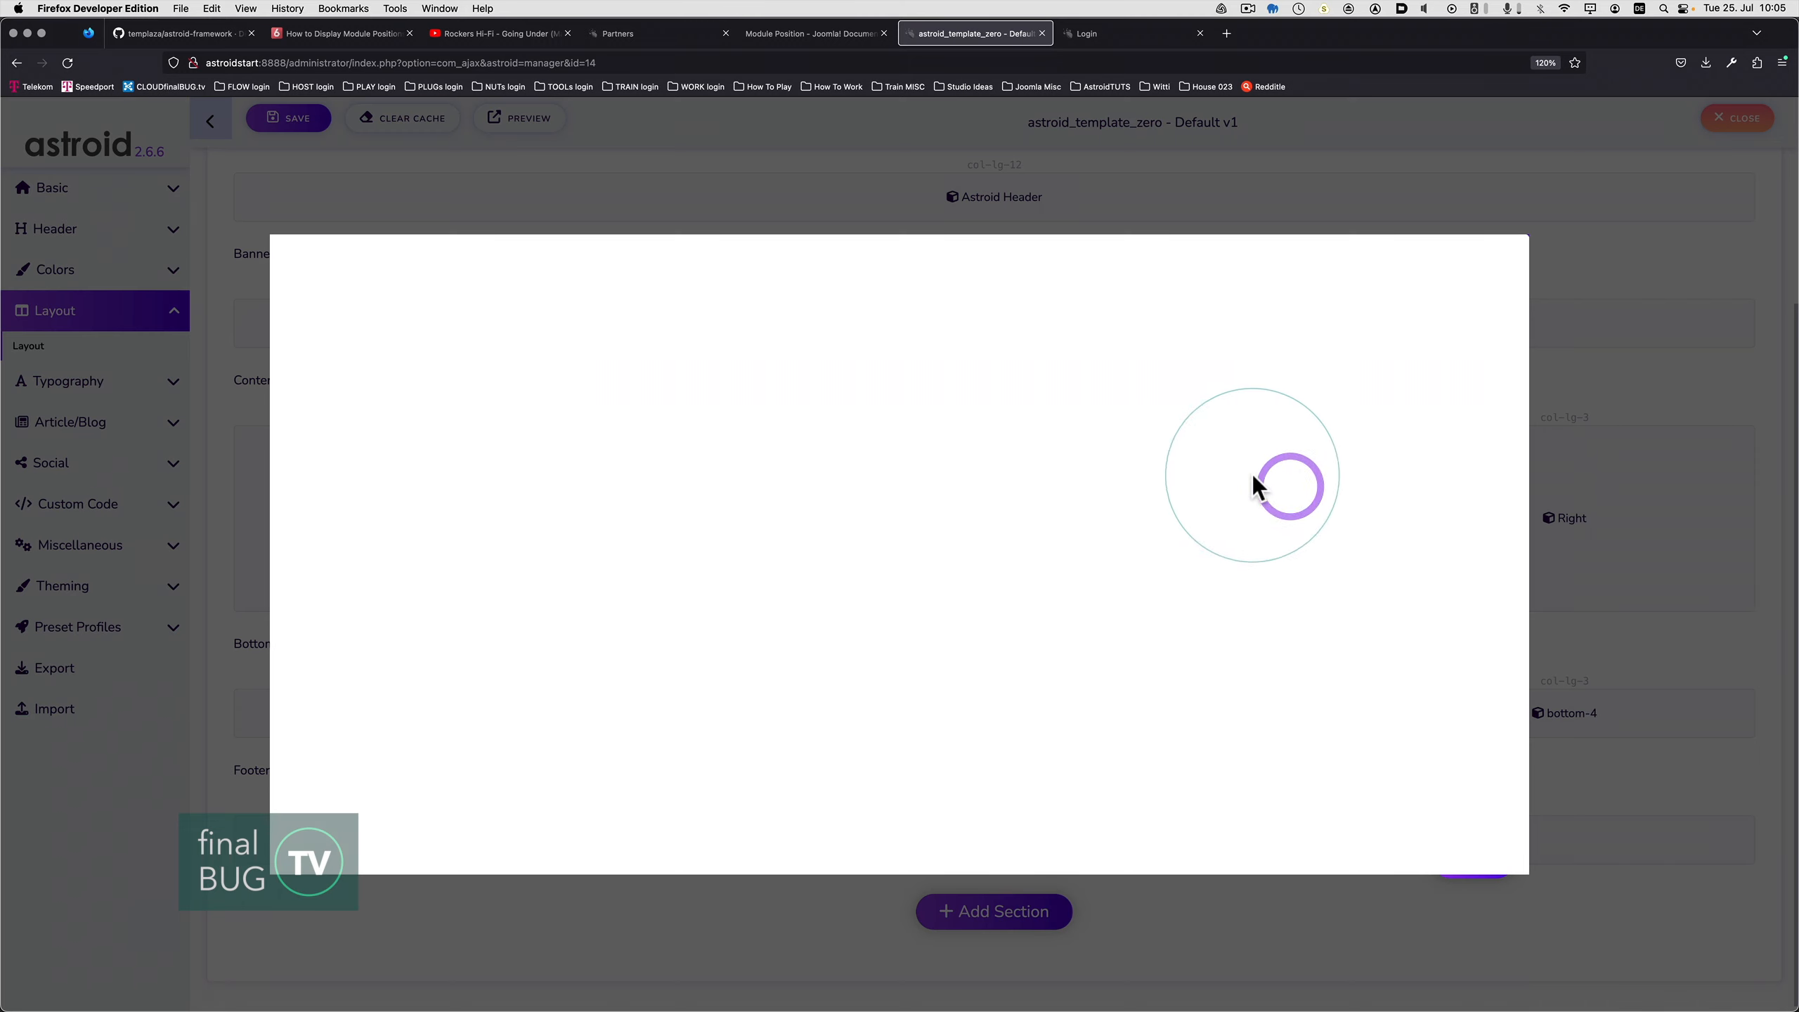
{"action": "left_click", "coordinate": [425, 269]}
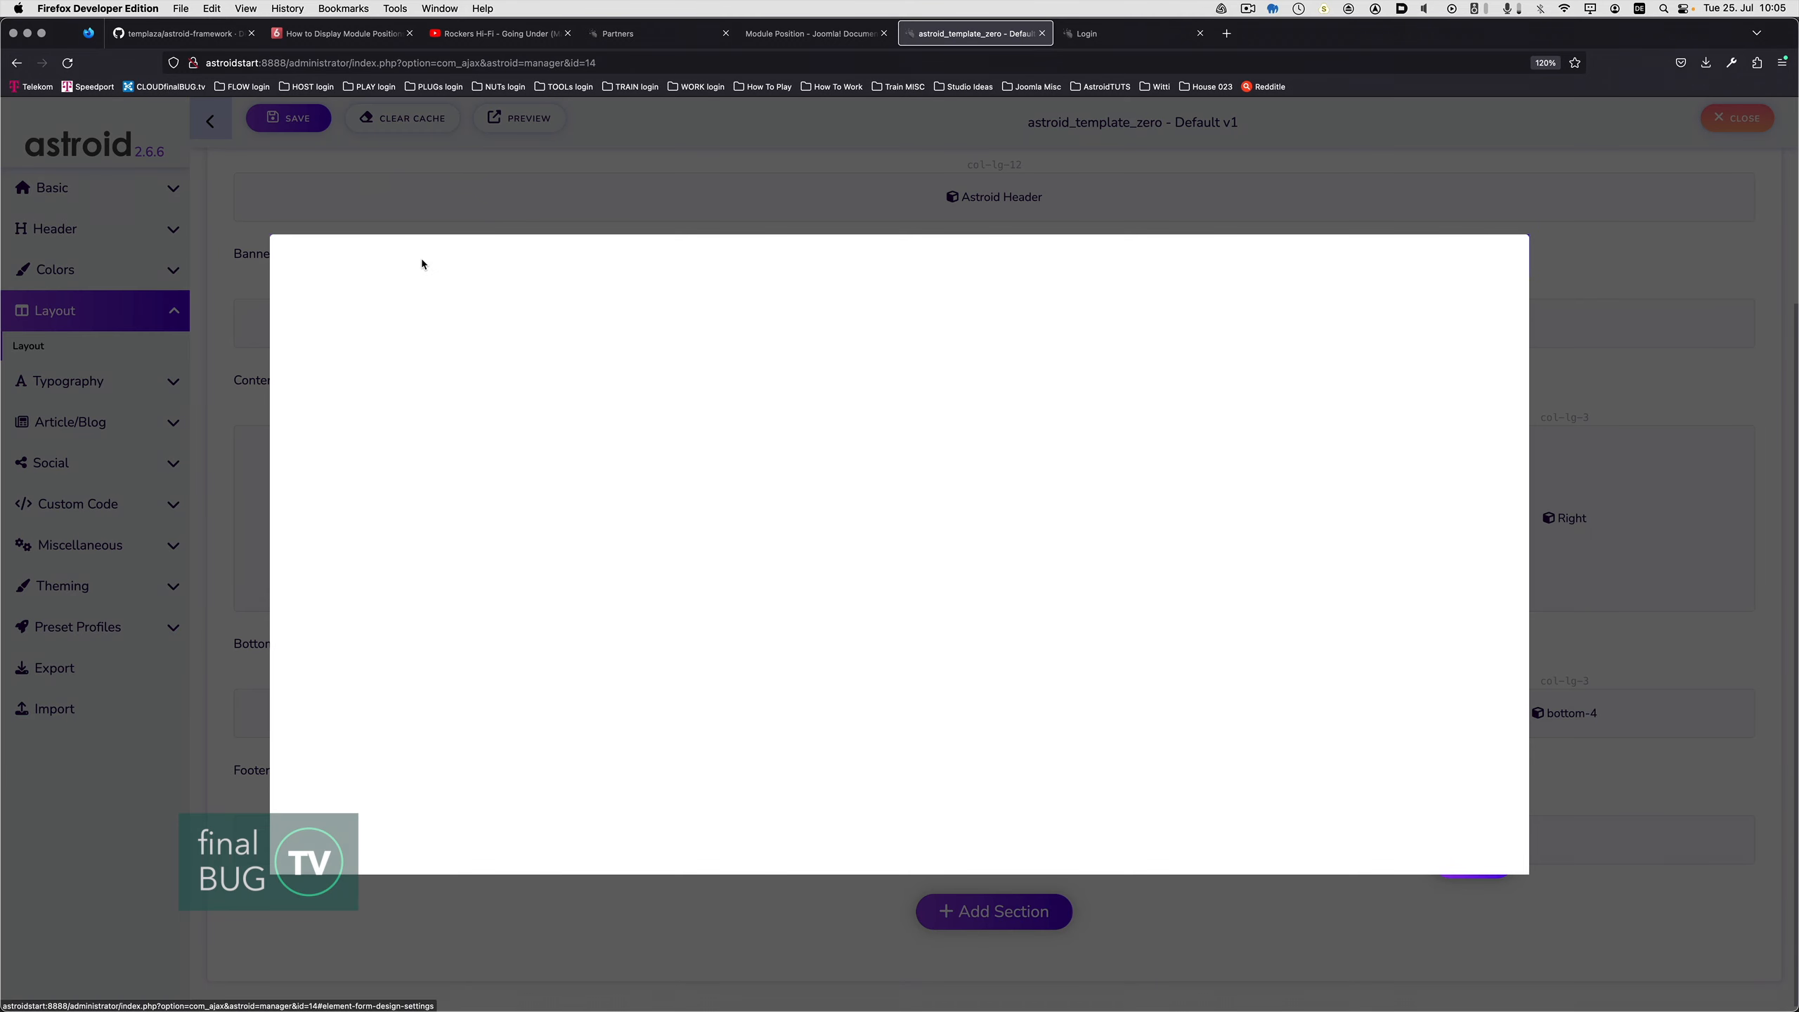
{"action": "left_click", "coordinate": [934, 365]}
{"action": "left_click", "coordinate": [819, 421]}
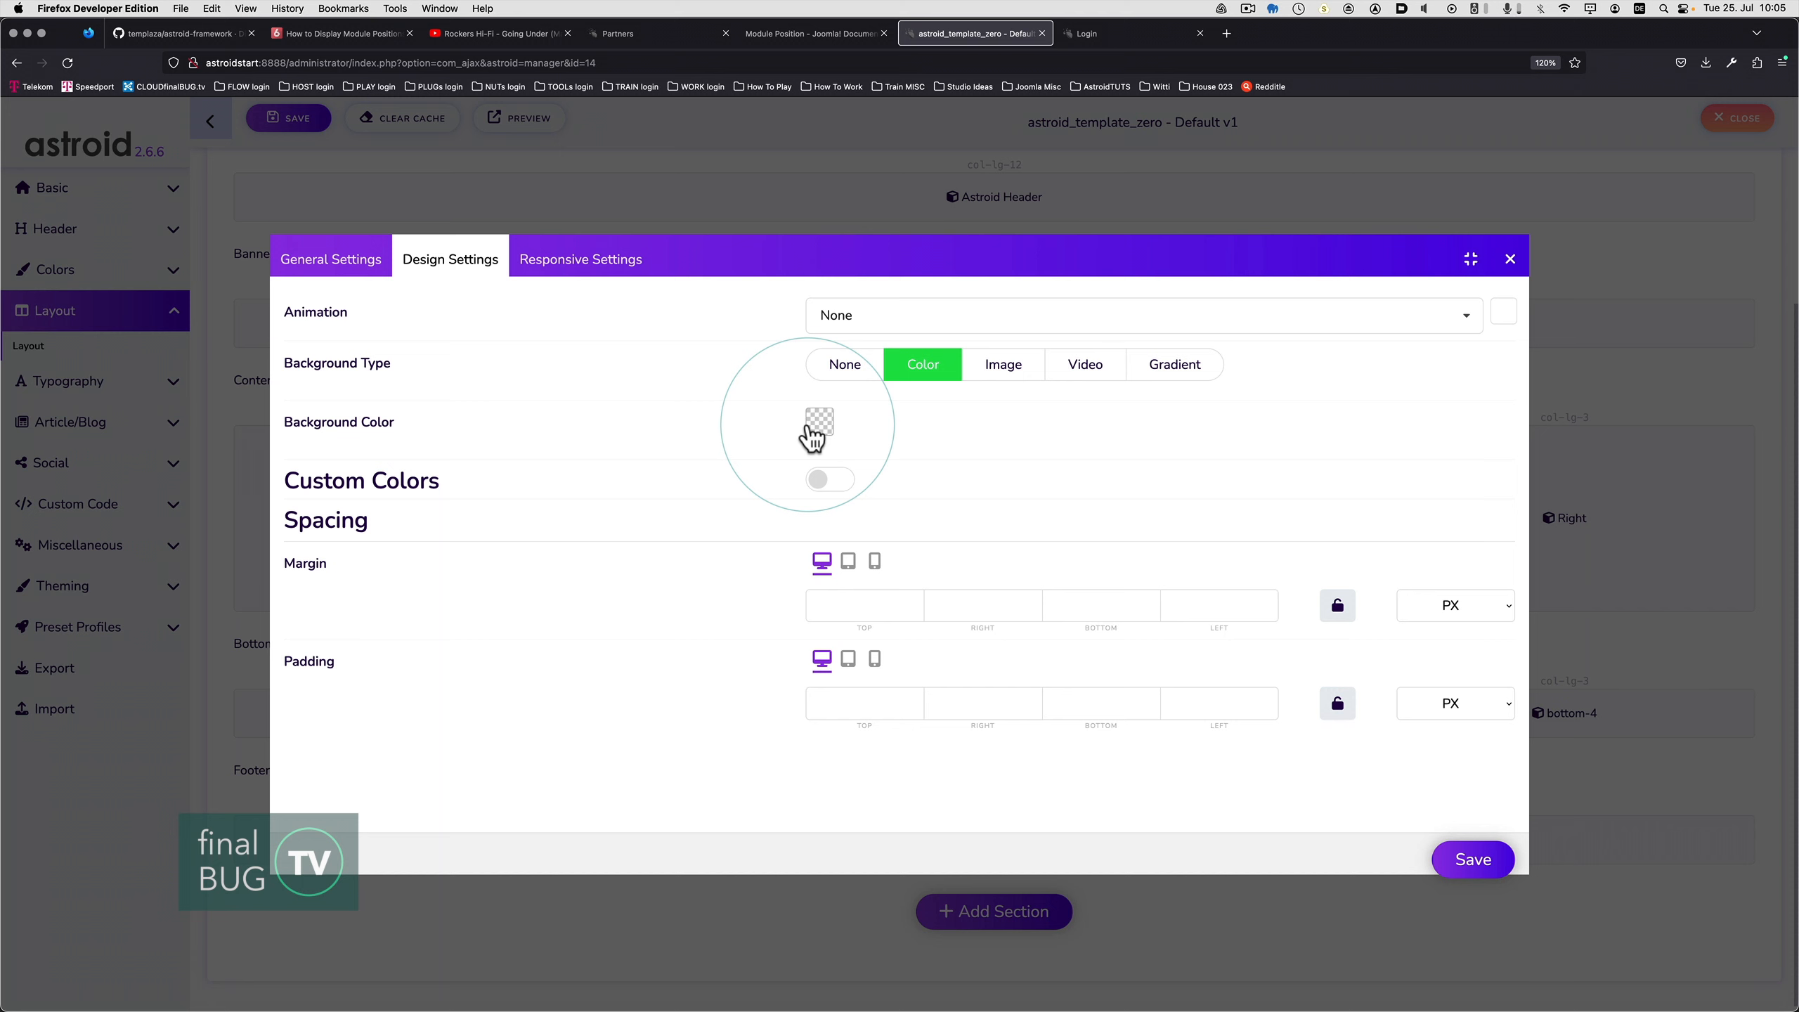
{"action": "left_click", "coordinate": [872, 574]}
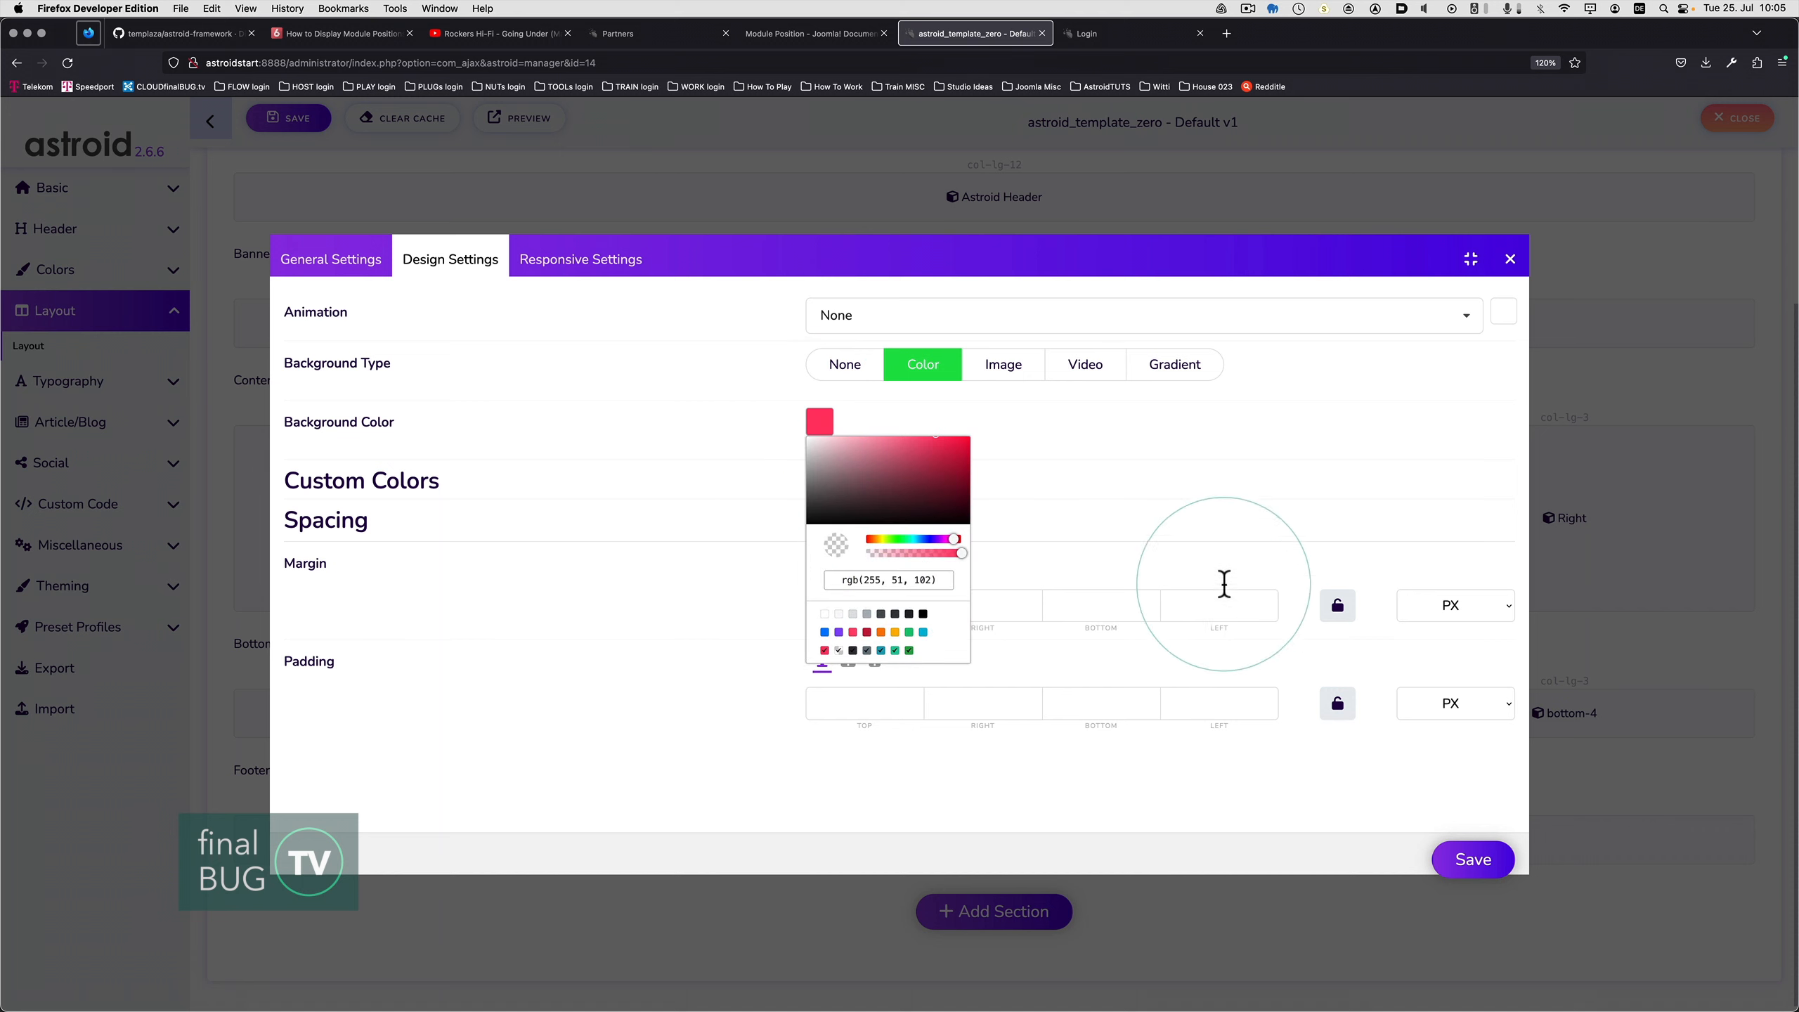
{"action": "left_click", "coordinate": [1217, 486]}
{"action": "left_click", "coordinate": [1472, 863]}
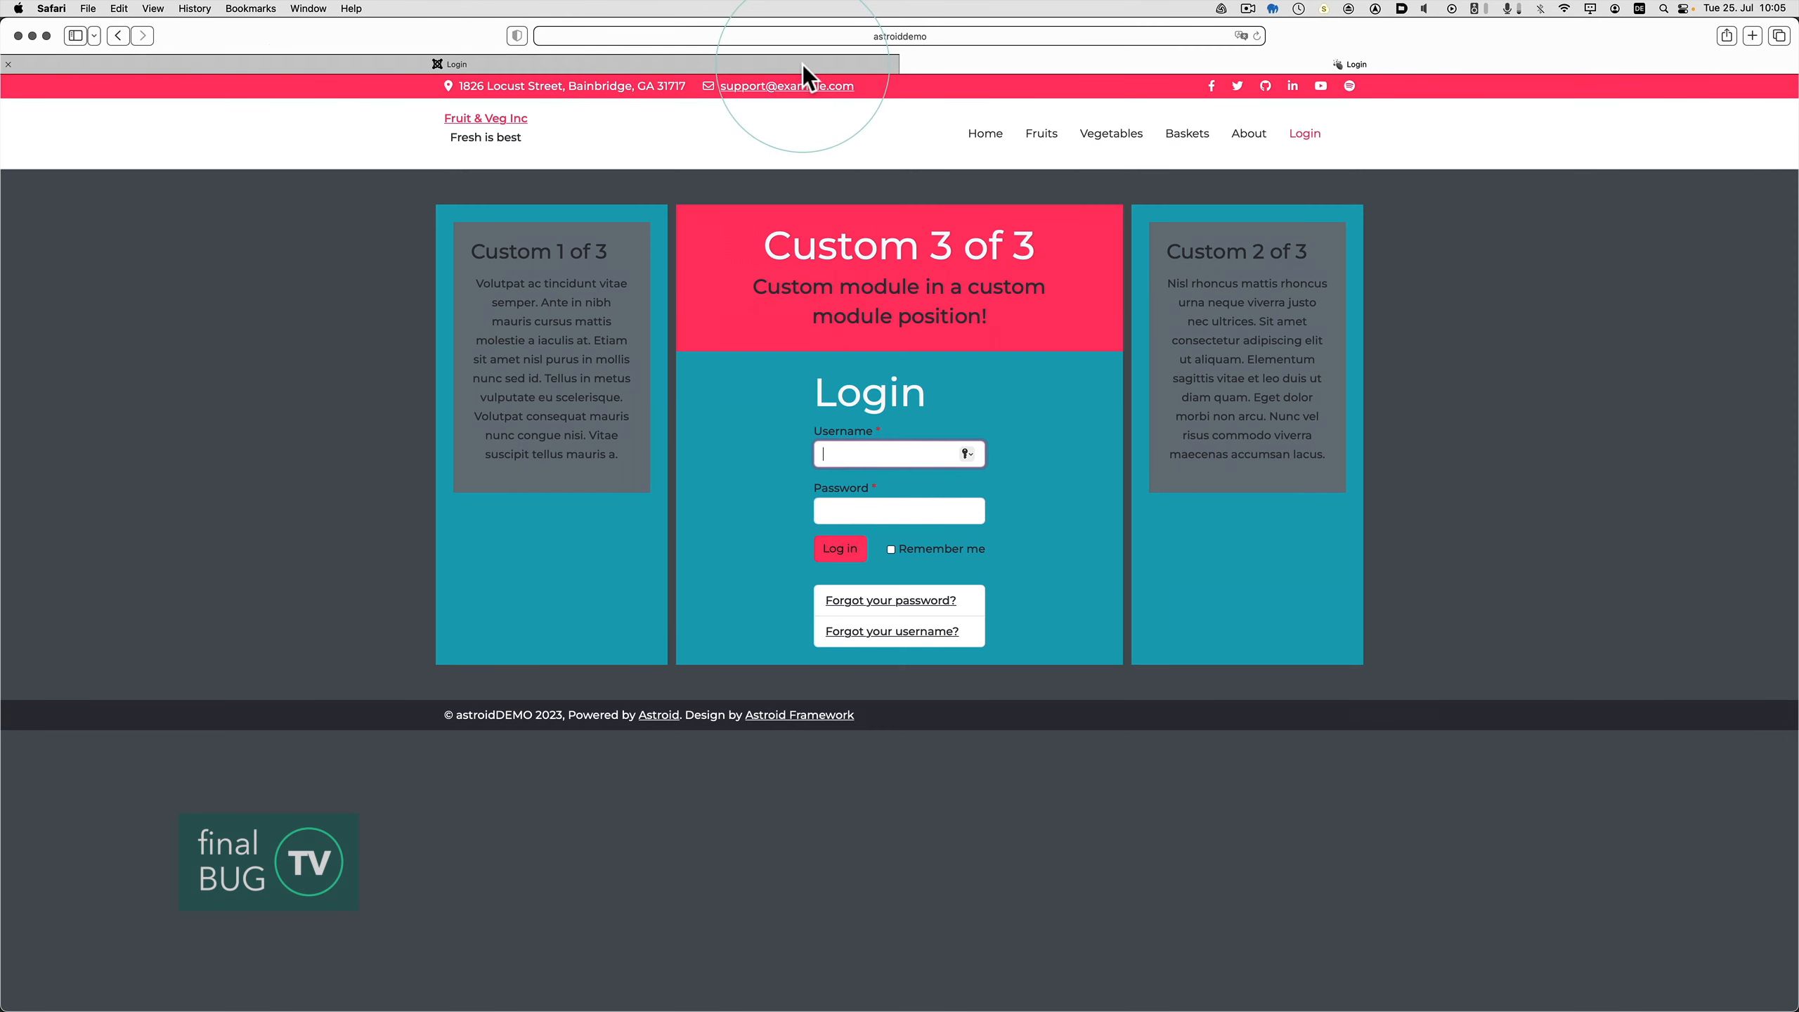
- Reload the starter Login page in Safari, compare its Custom 3 of 3 area with the demo site's, and return to Firefox
{"action": "left_click", "coordinate": [801, 65]}
{"action": "key", "text": "super+r"}
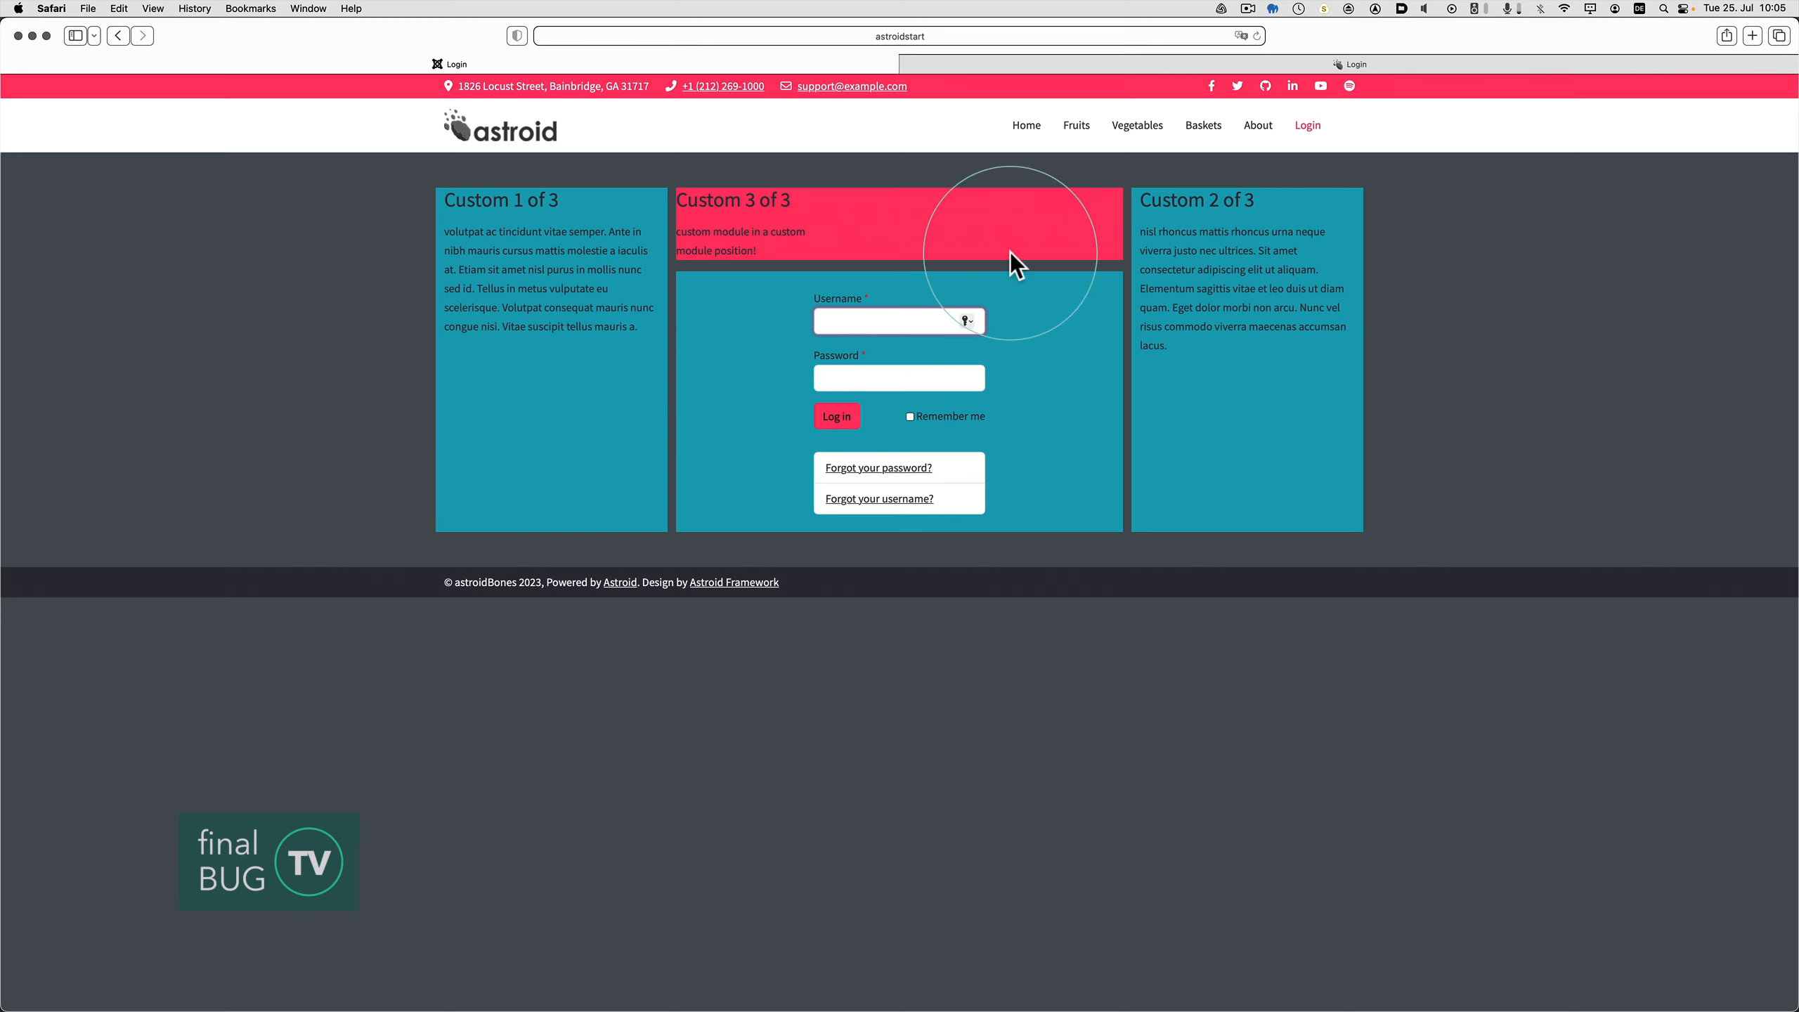
{"action": "left_click", "coordinate": [1024, 61]}
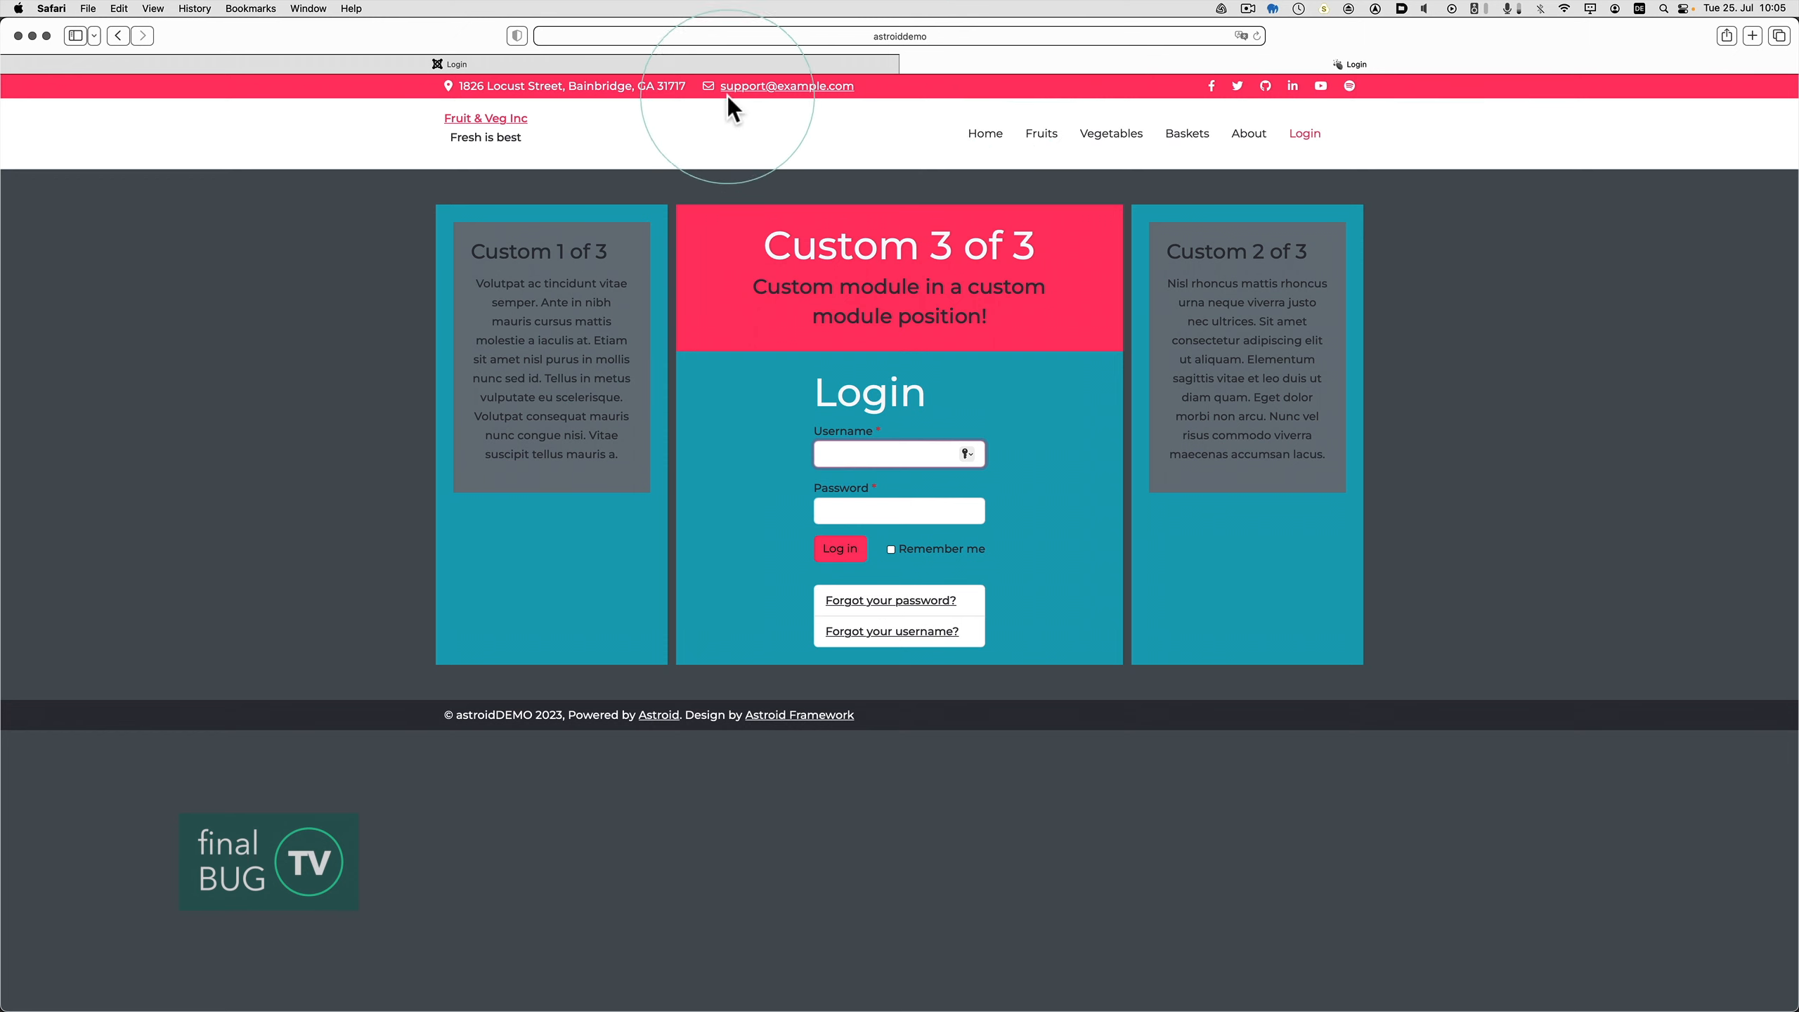
{"action": "key", "text": "super+Tab"}
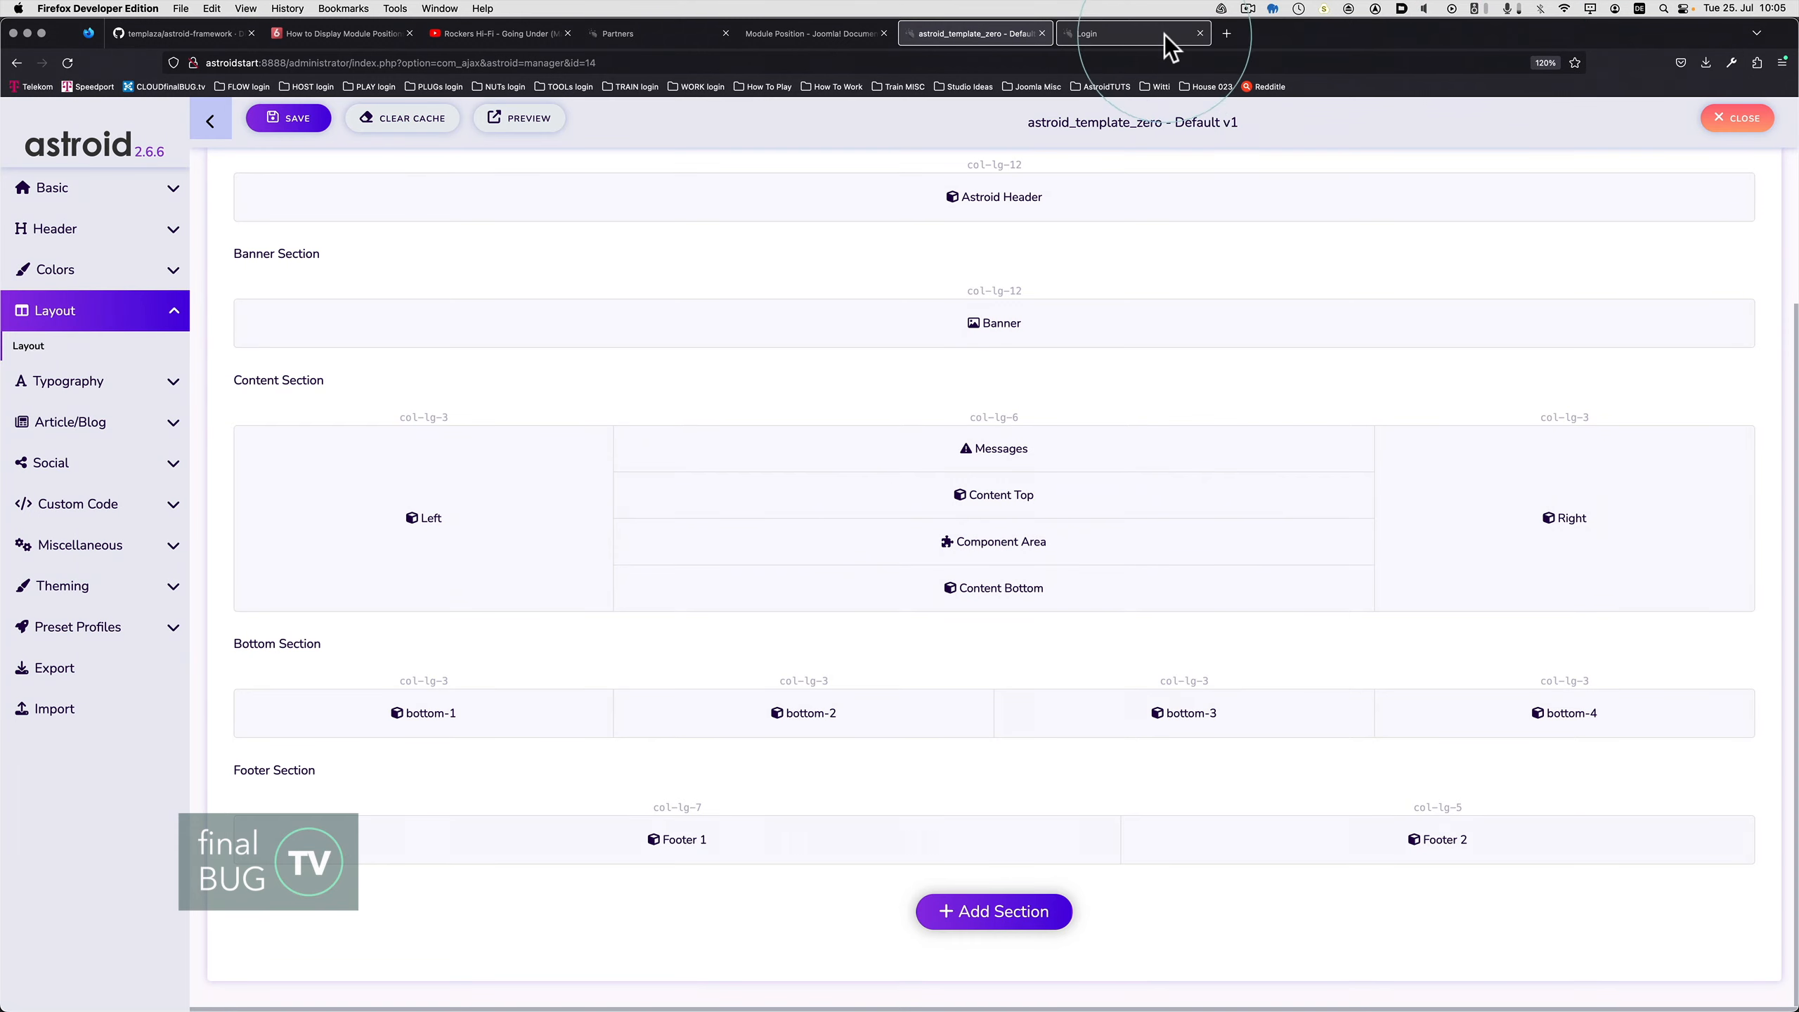
- Sample the gray module background on the demo's Login page with the Eyedropper and return to the layout builder
{"action": "left_click", "coordinate": [1166, 39]}
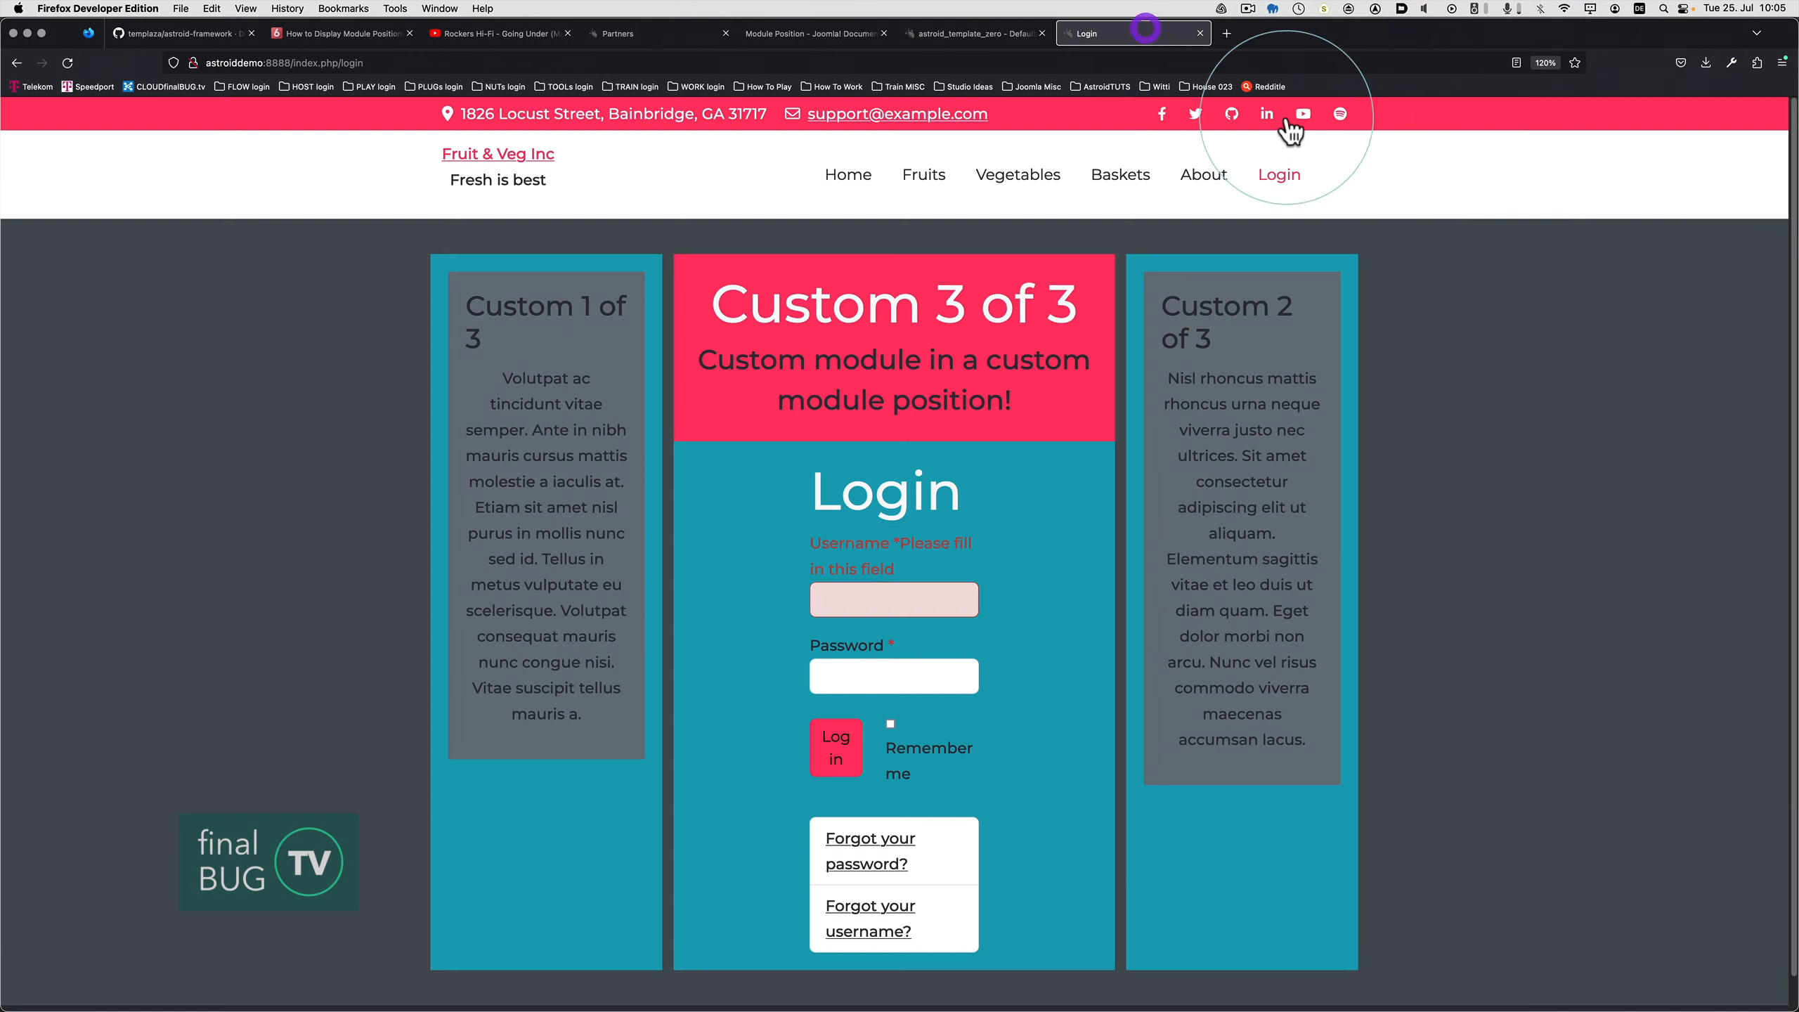
{"action": "left_click", "coordinate": [1727, 67]}
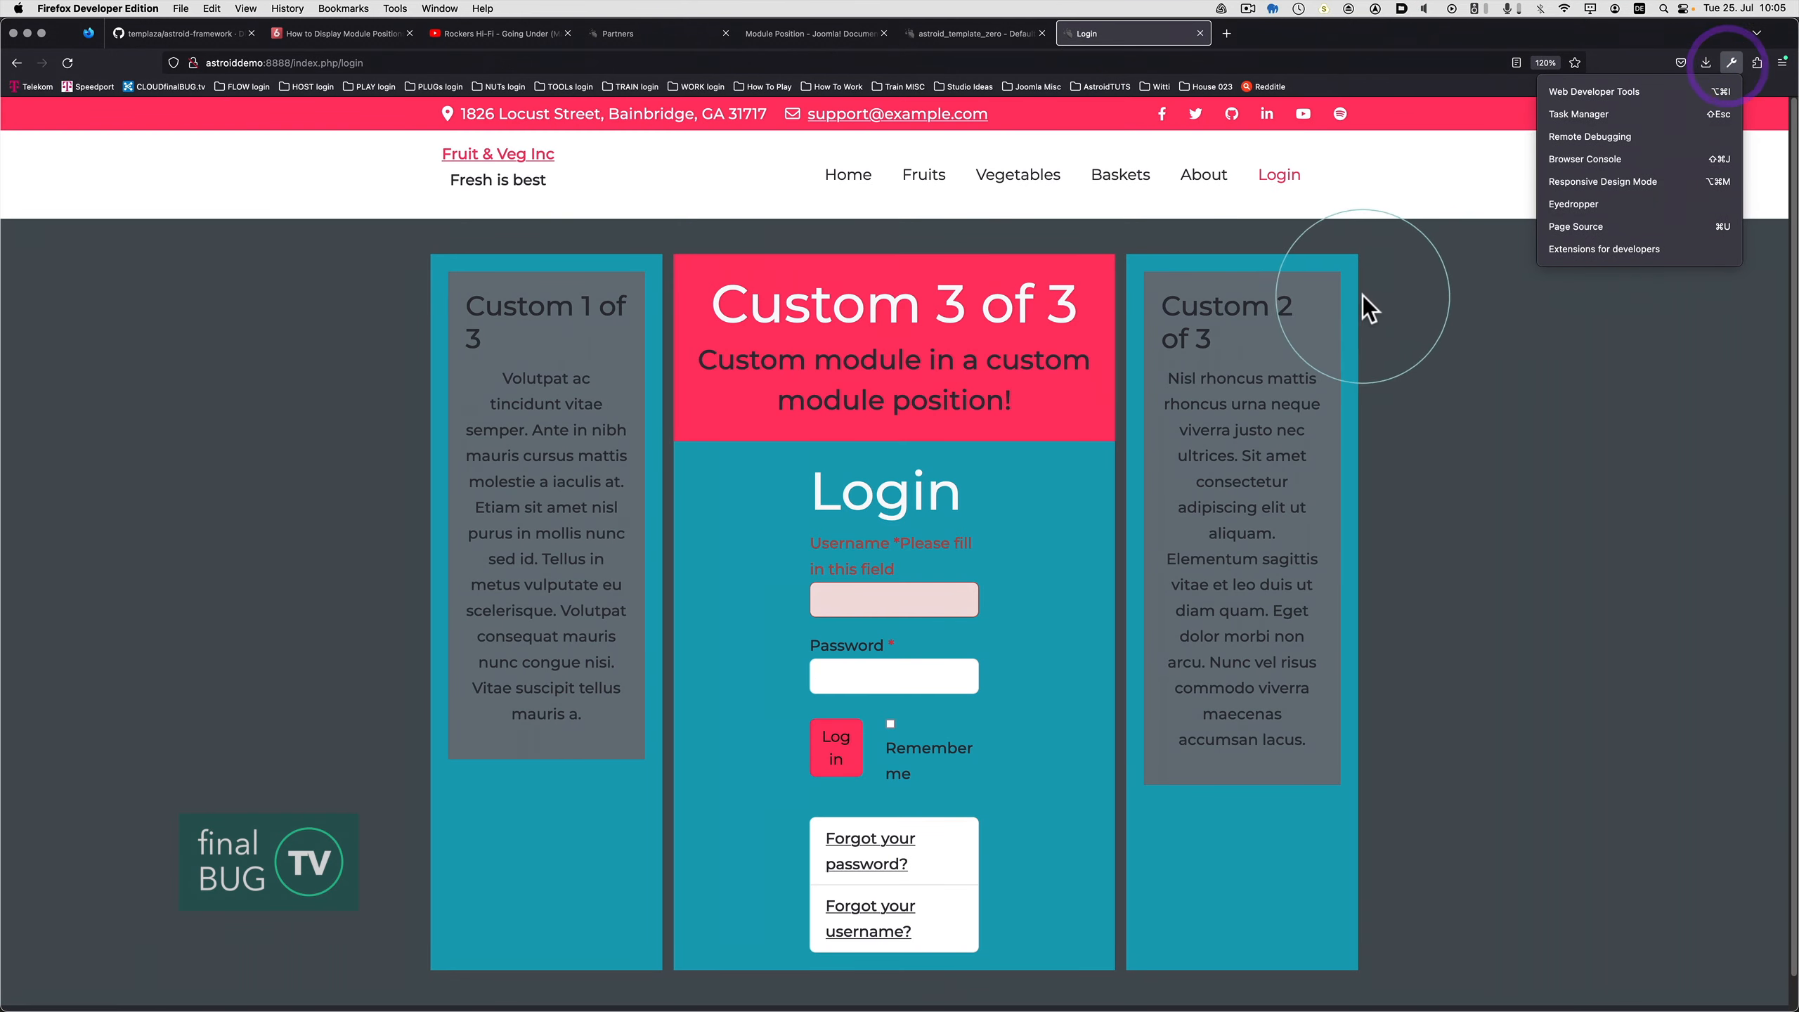
{"action": "left_click", "coordinate": [1609, 203]}
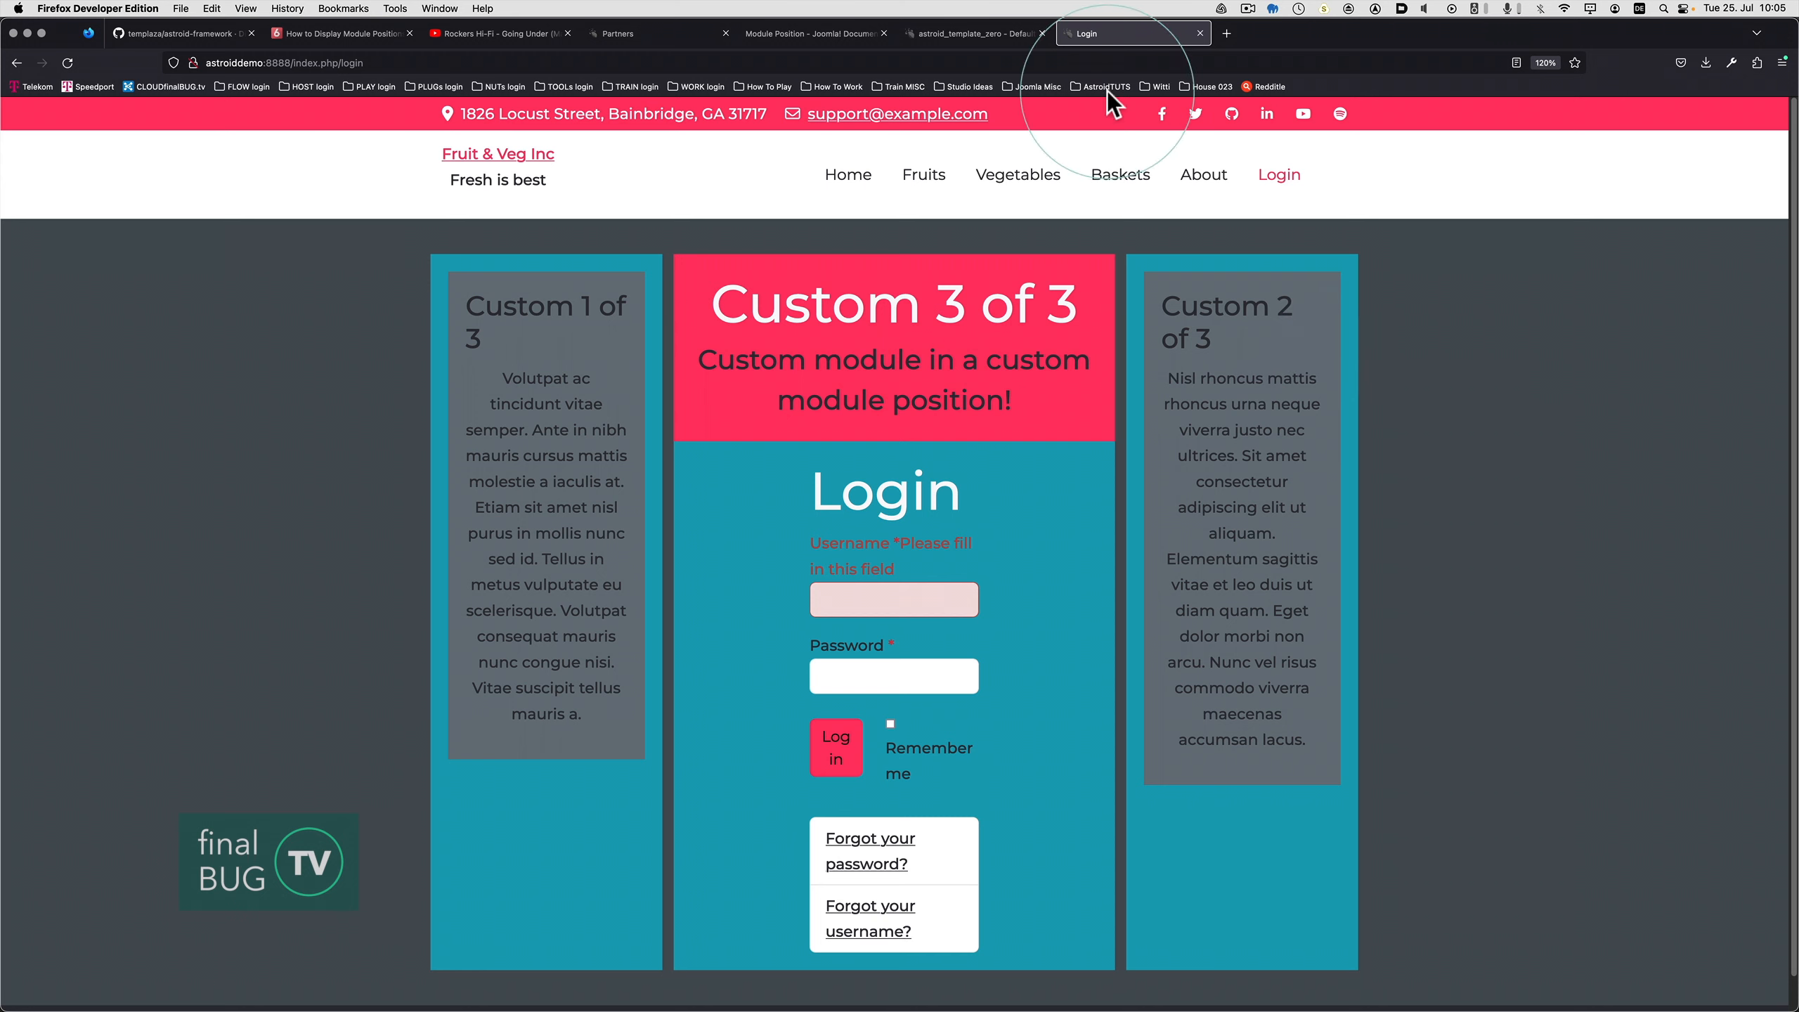
{"action": "left_click", "coordinate": [936, 37]}
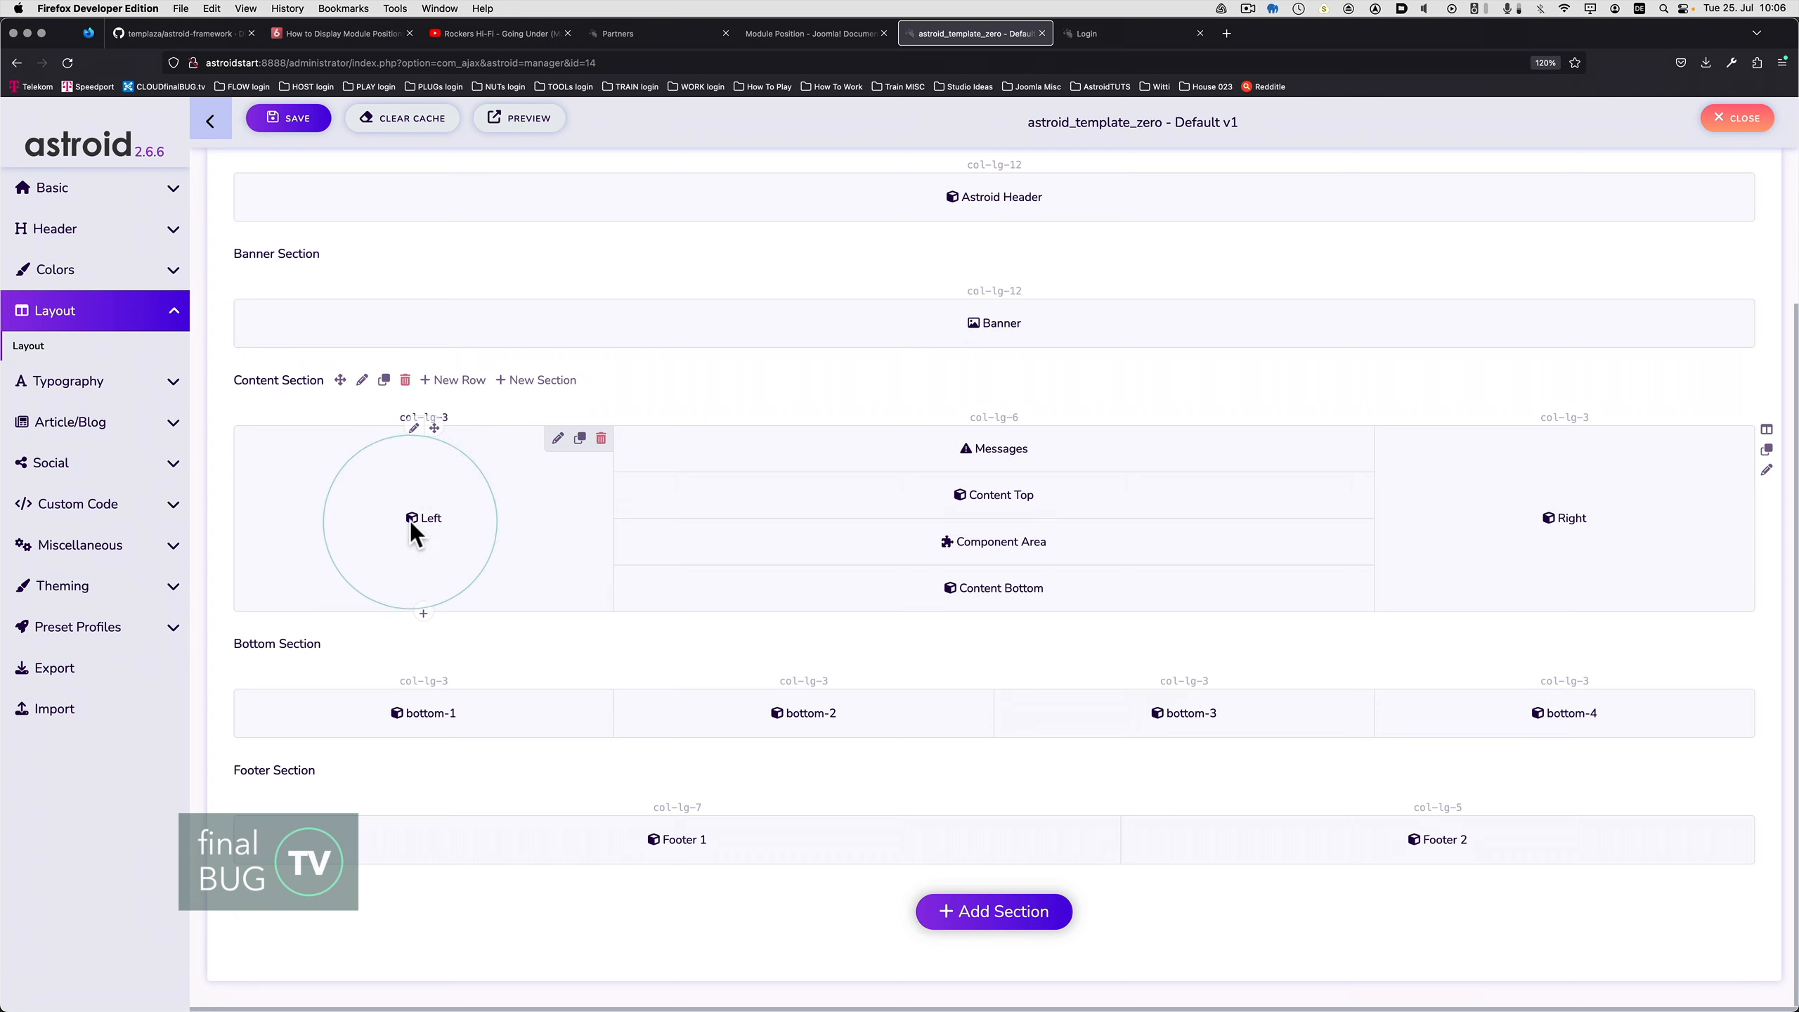
- Give the Left element a rgb(108, 117, 125) background color and 10 px padding on all four sides, saving the element and template
{"action": "left_click", "coordinate": [559, 440]}
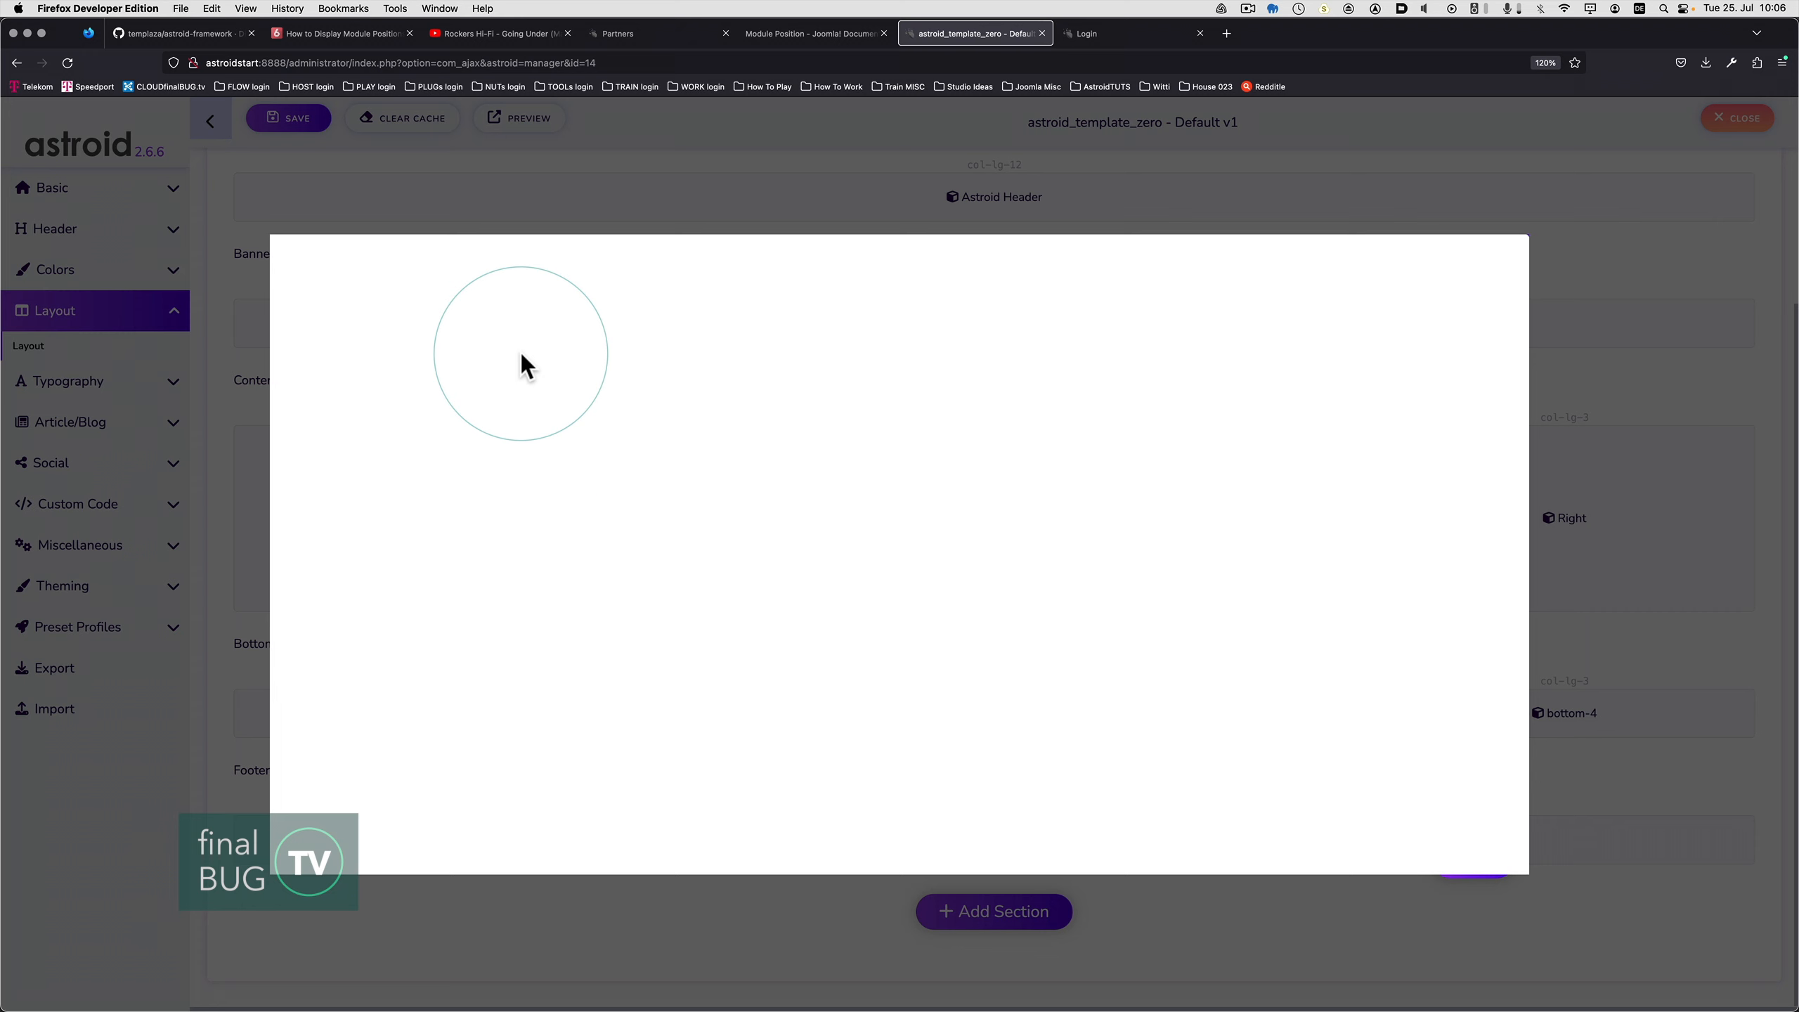
{"action": "left_click", "coordinate": [469, 259]}
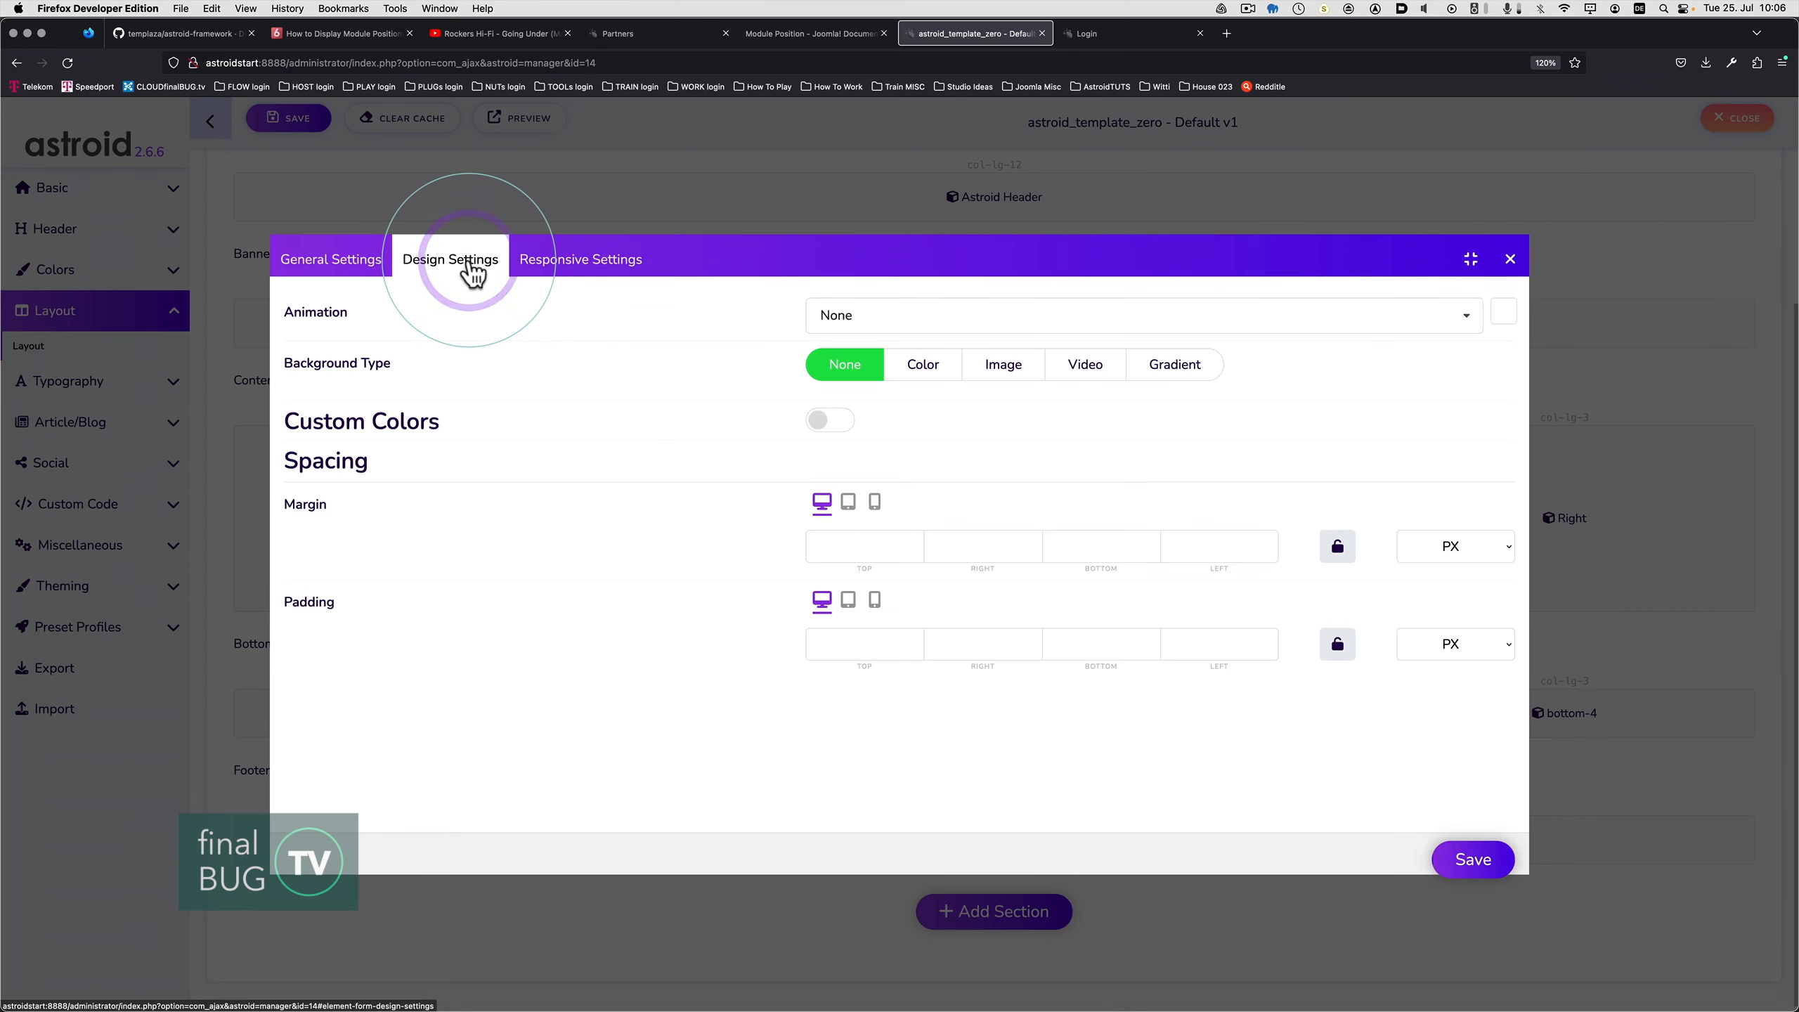
{"action": "left_click", "coordinate": [923, 365]}
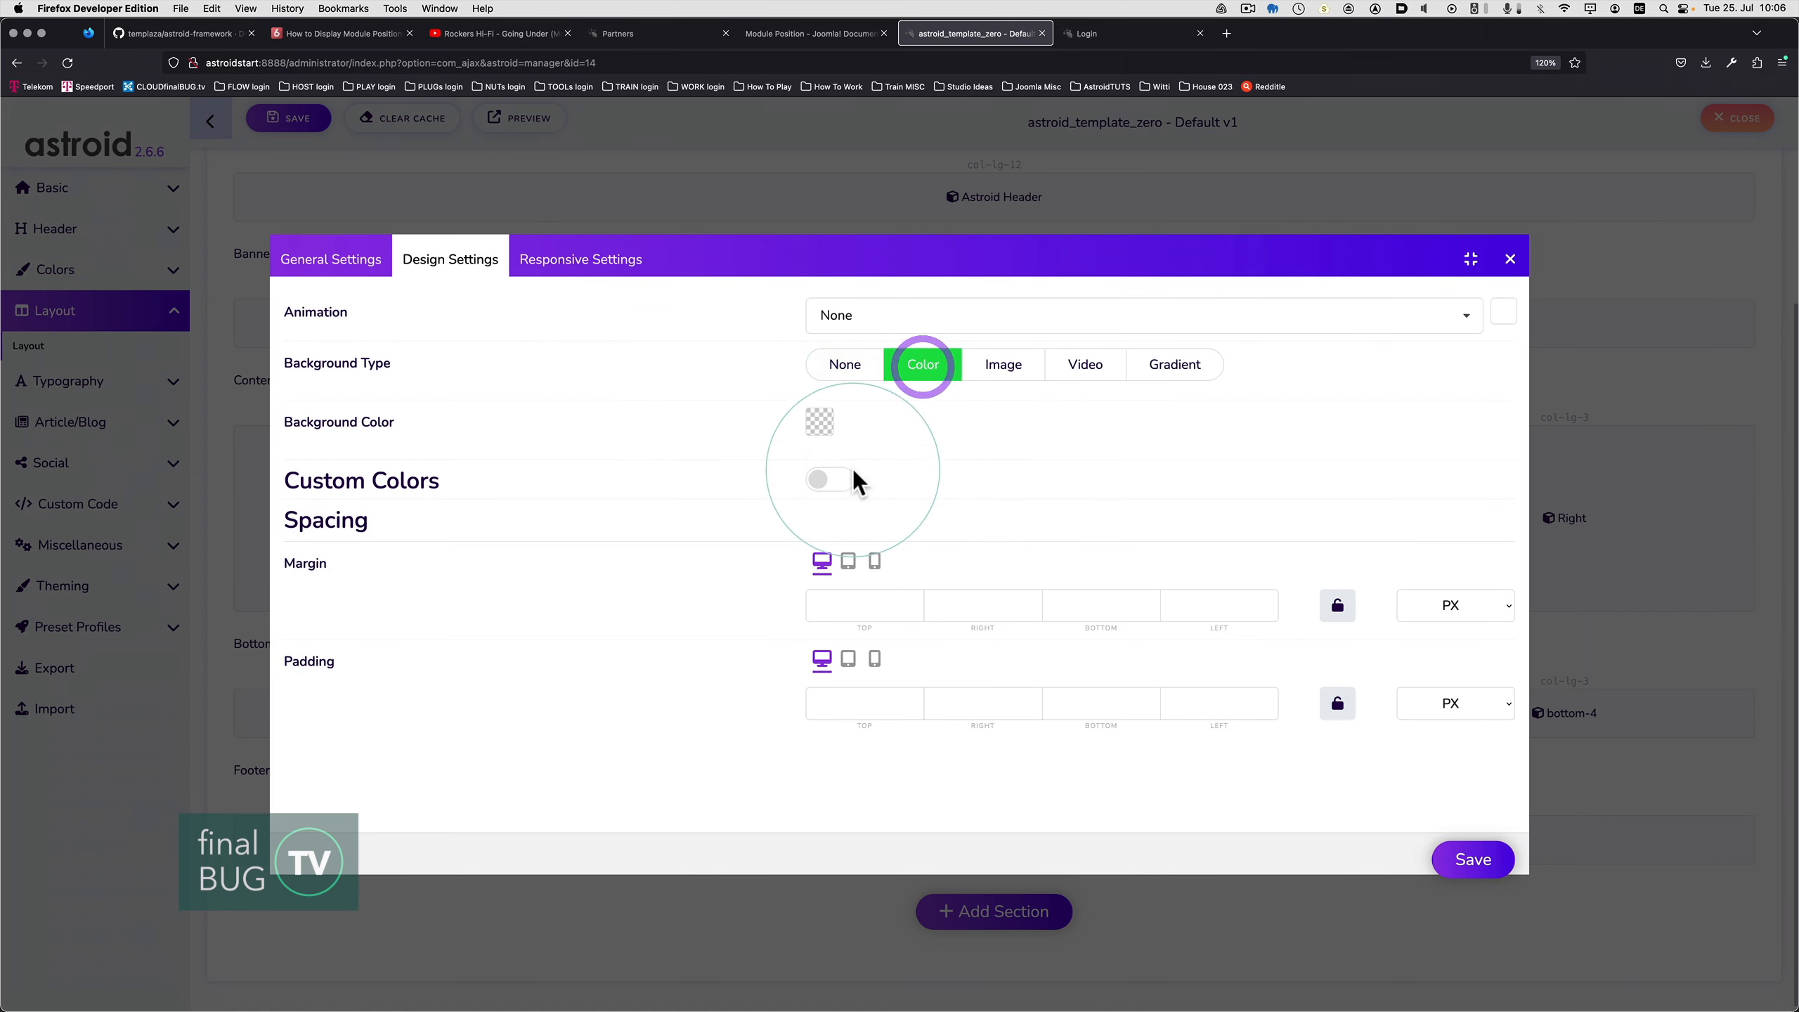
{"action": "left_click", "coordinate": [820, 422]}
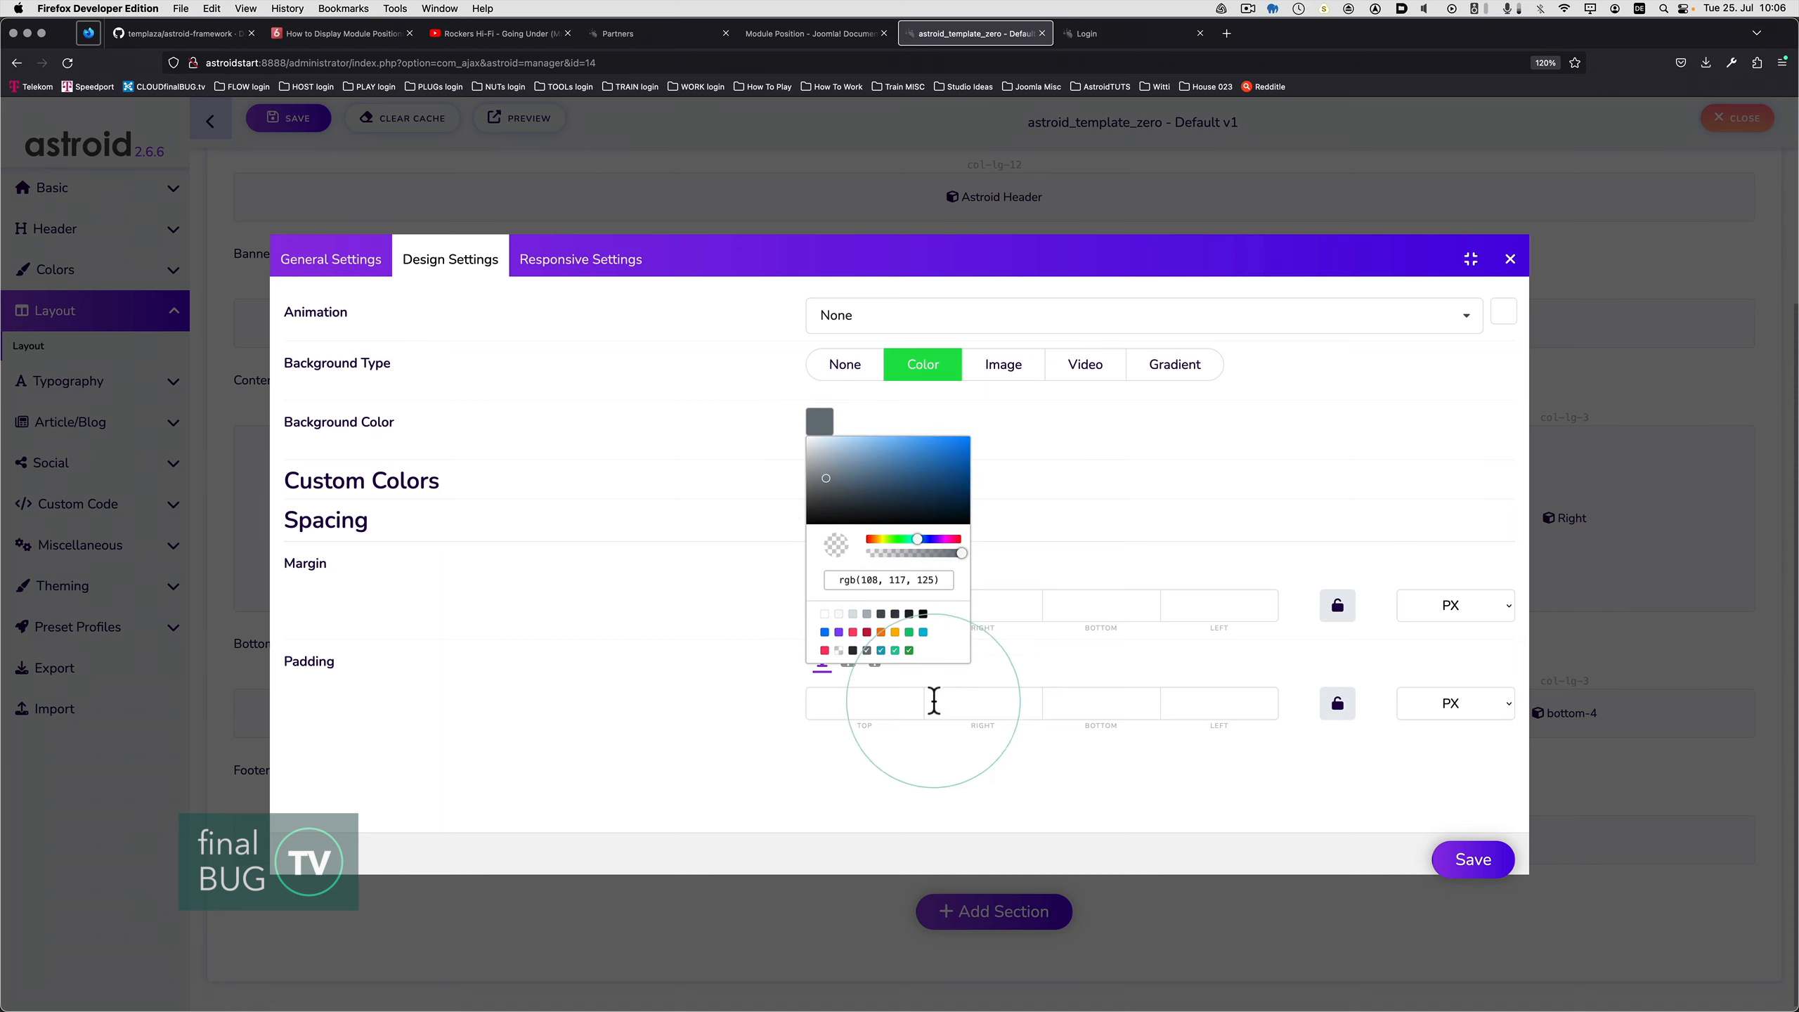
{"action": "left_click", "coordinate": [875, 710]}
{"action": "type", "text": "10"}
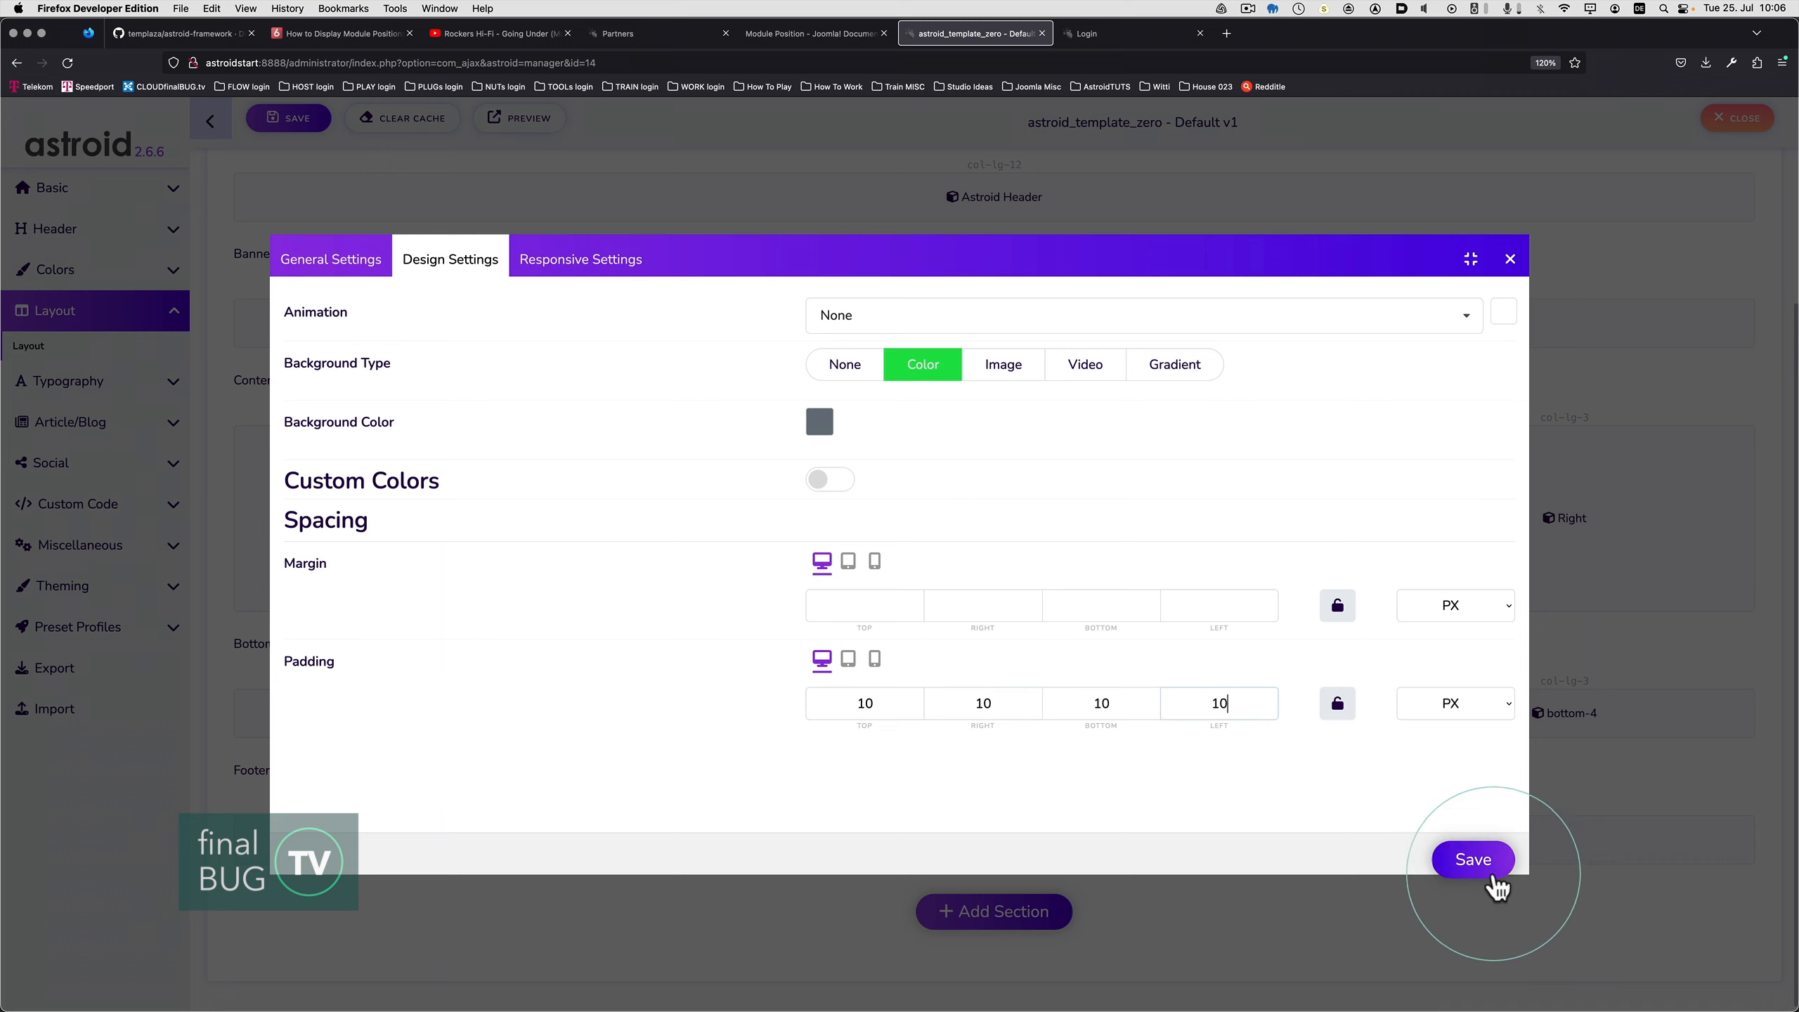
{"action": "left_click", "coordinate": [1473, 861]}
{"action": "left_click", "coordinate": [300, 120]}
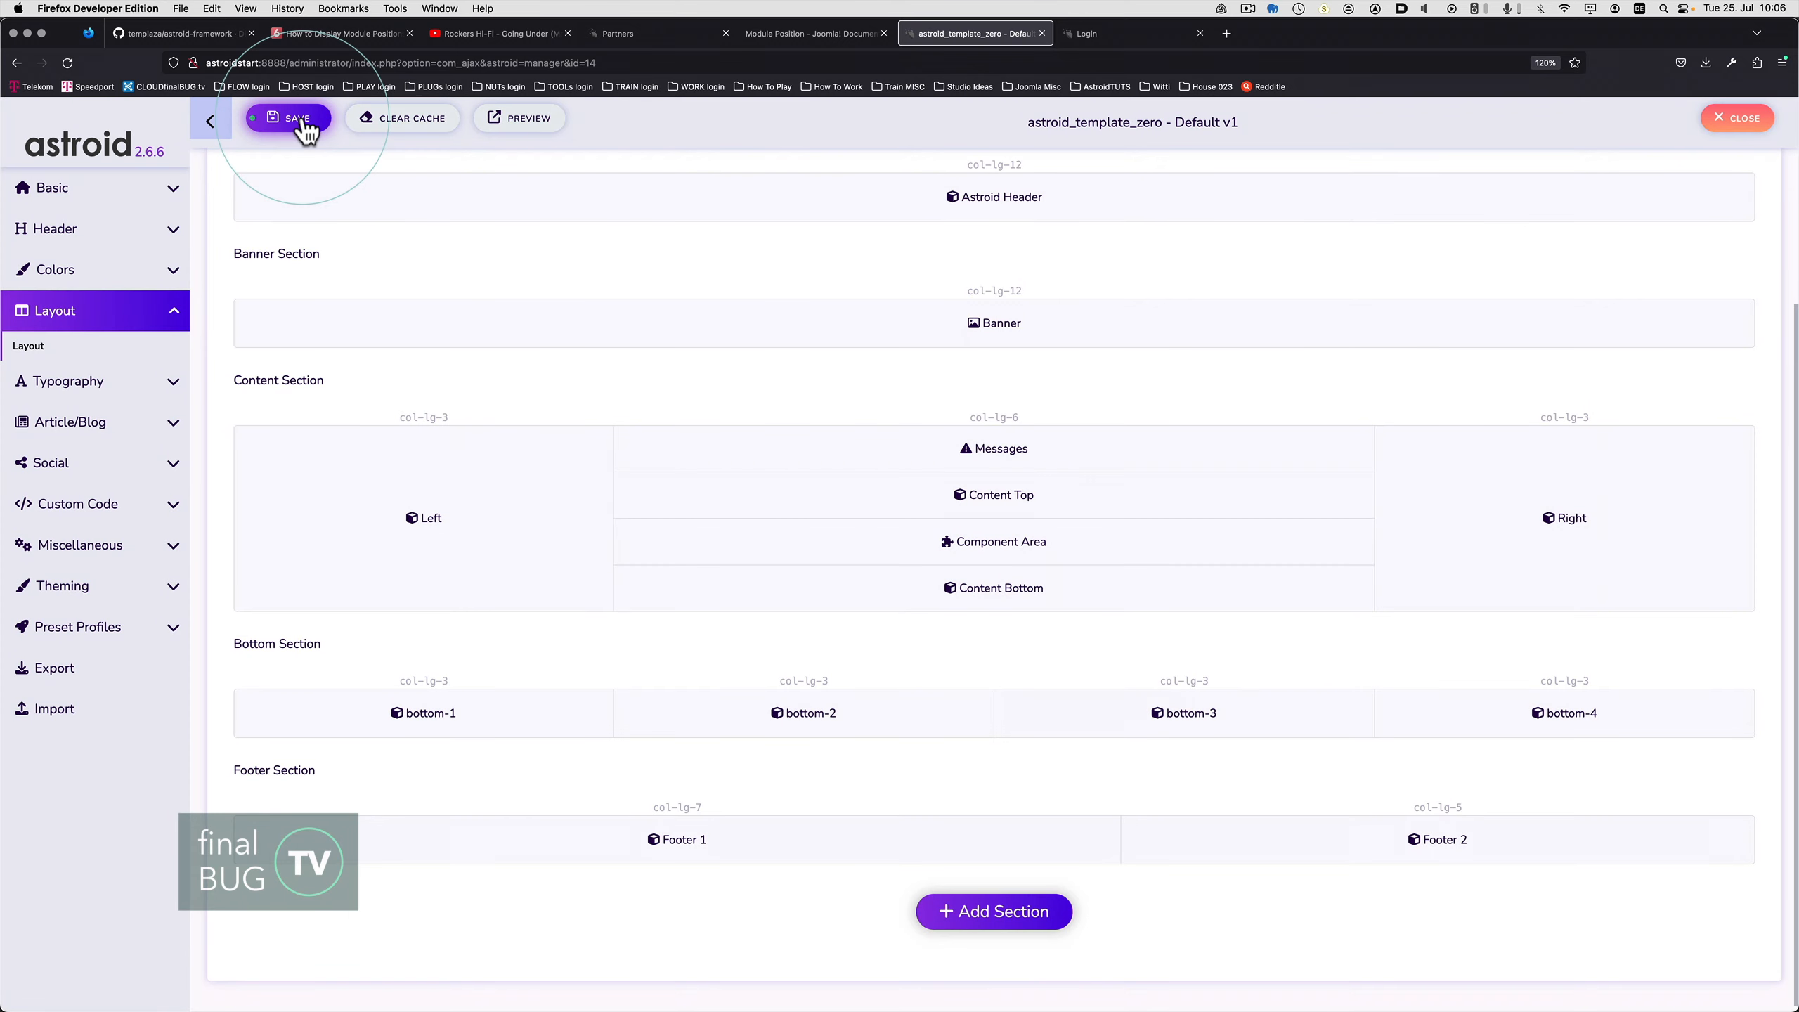
- In Safari, compare the starter Login page's Custom 1 of 3 module with the demo's, view the starter Home page, and return to Firefox
{"action": "key", "text": "super+Tab"}
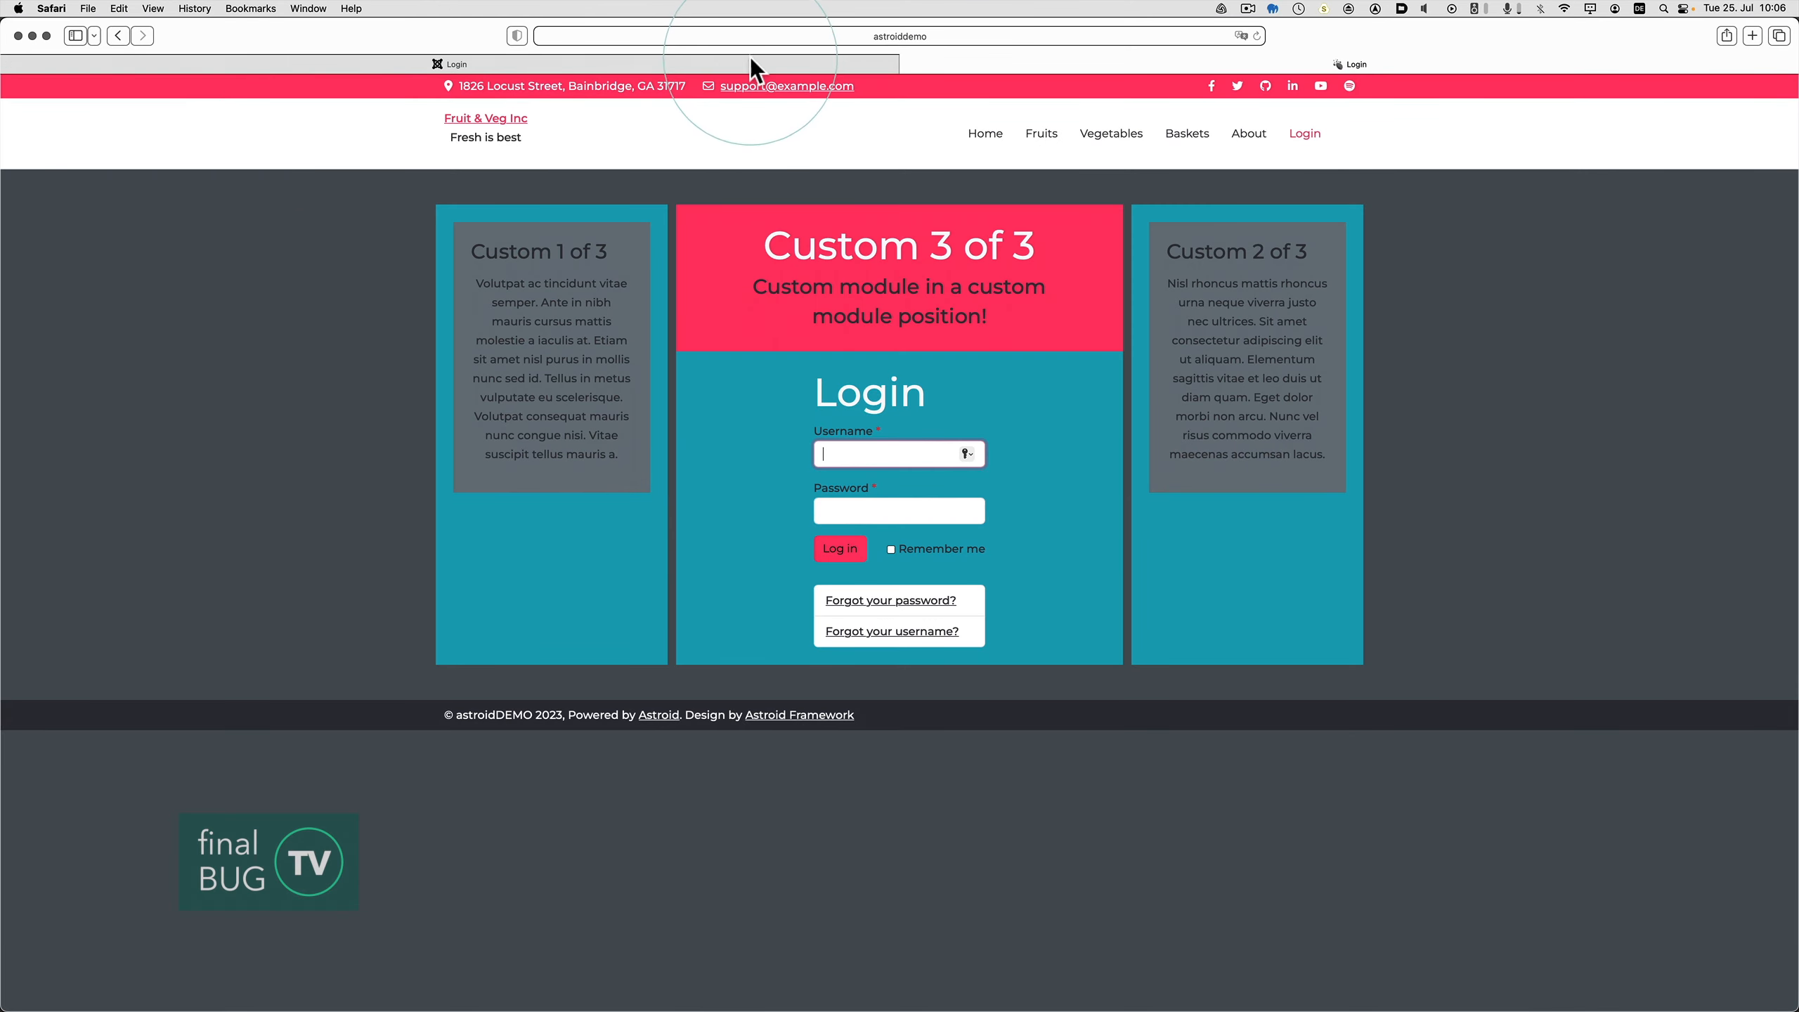
{"action": "left_click", "coordinate": [749, 62]}
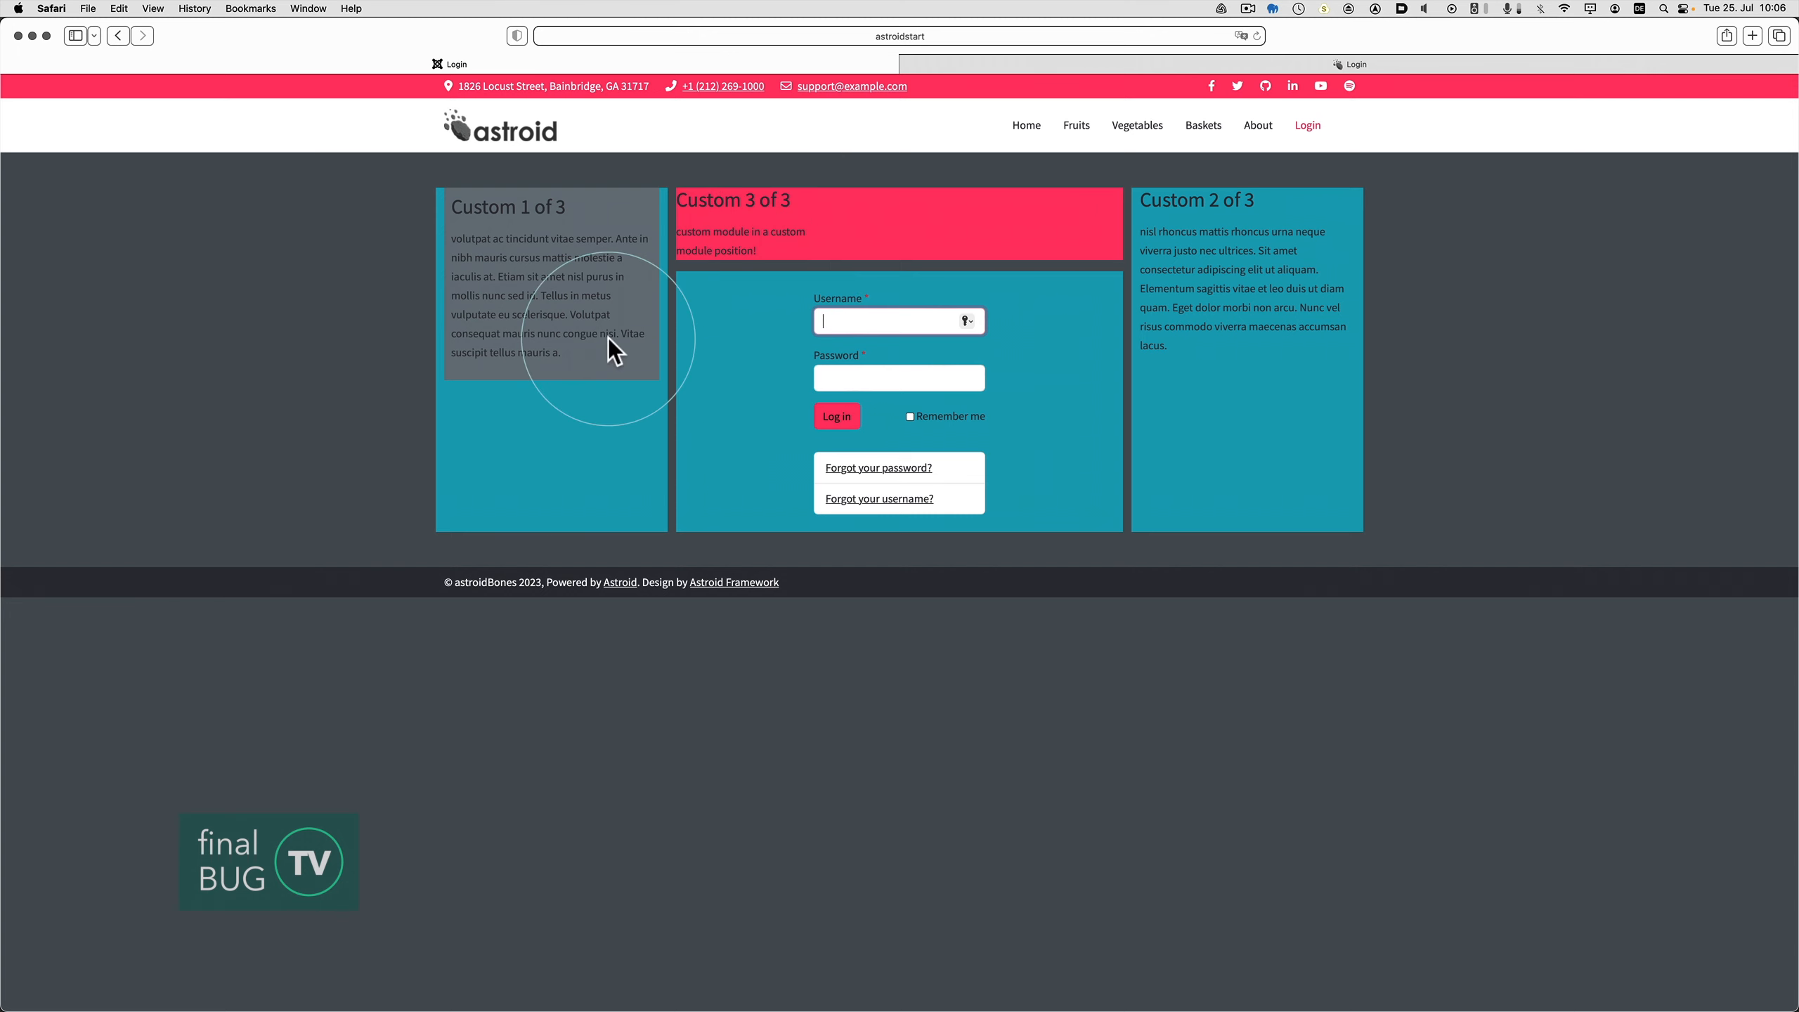
{"action": "left_click", "coordinate": [995, 64]}
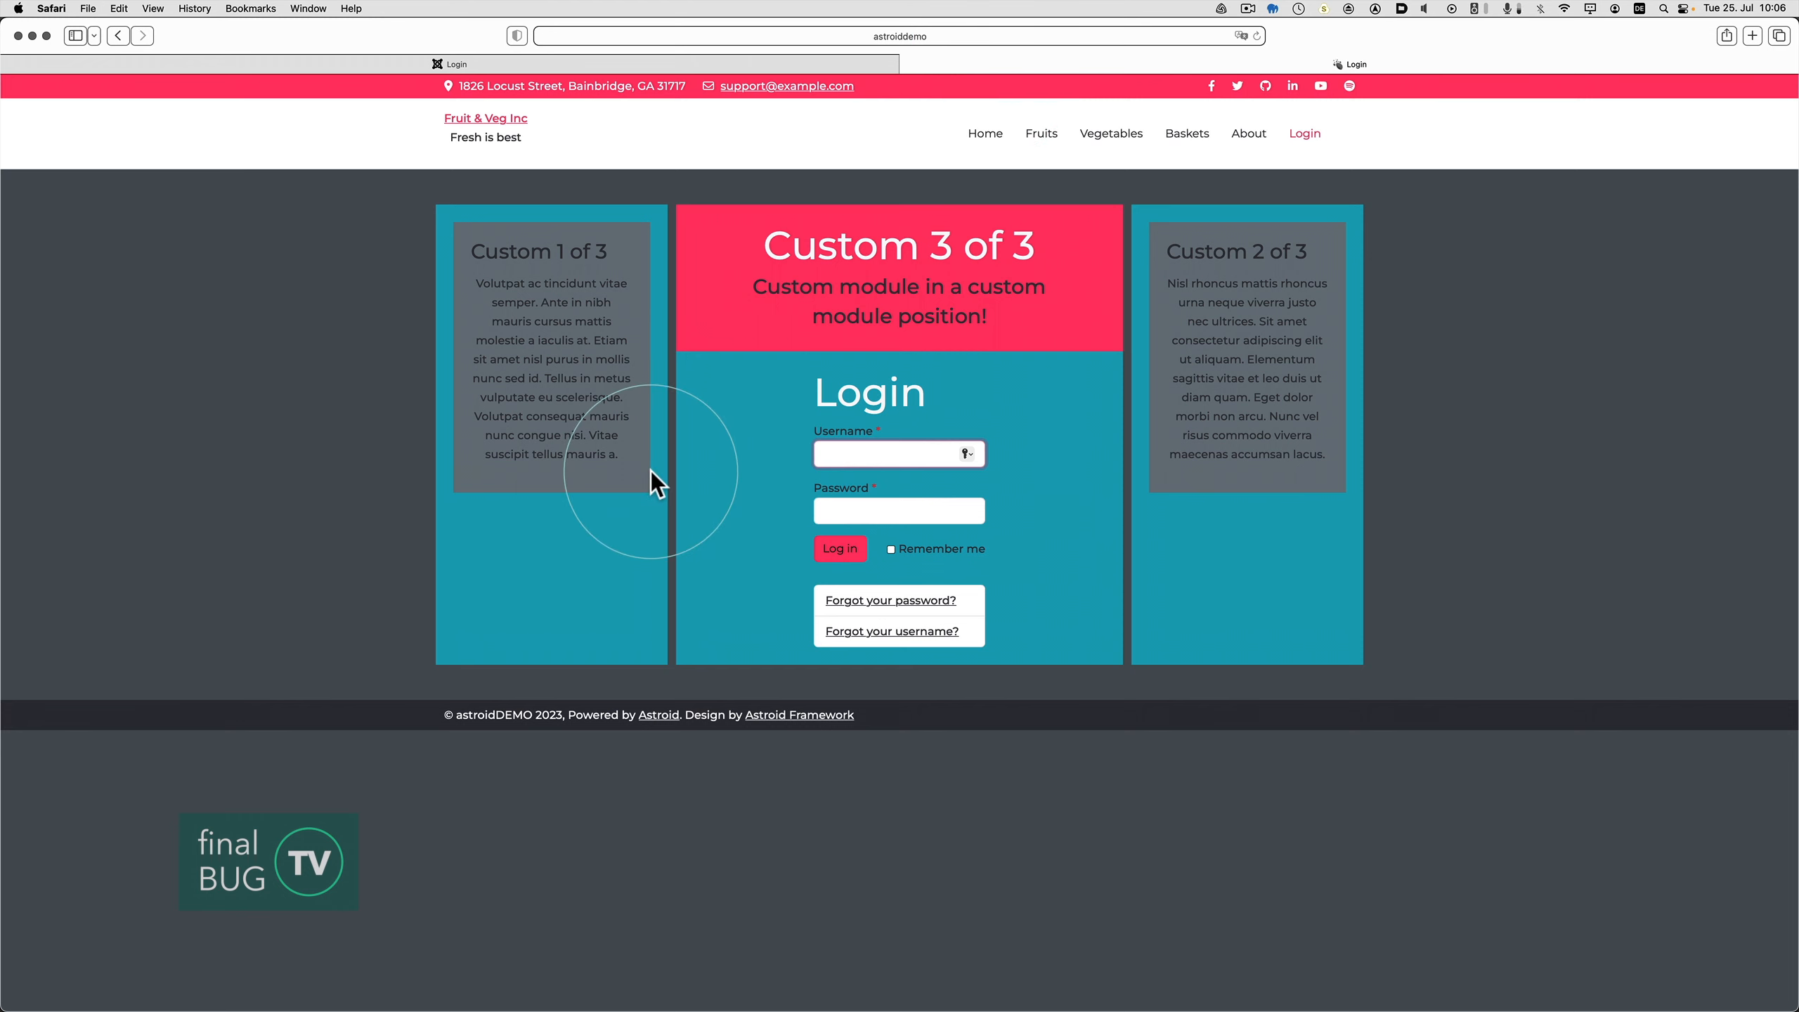
{"action": "left_click", "coordinate": [711, 64]}
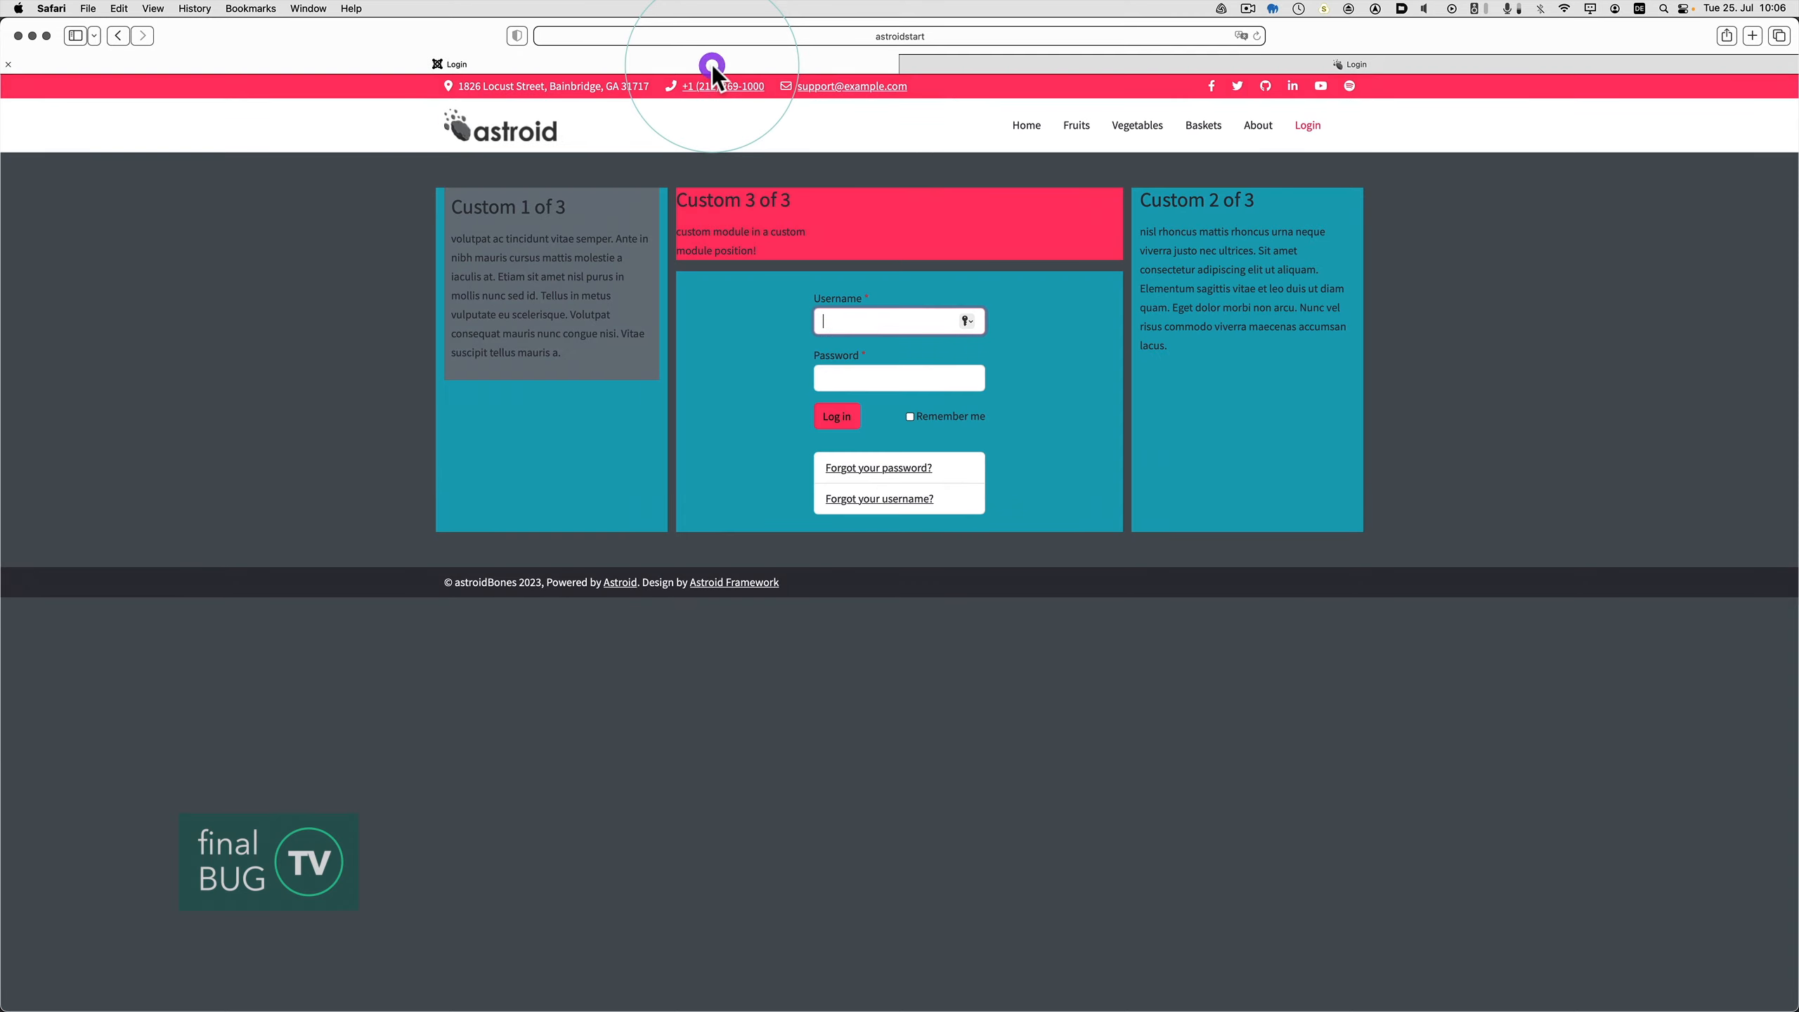
{"action": "left_click", "coordinate": [1026, 128]}
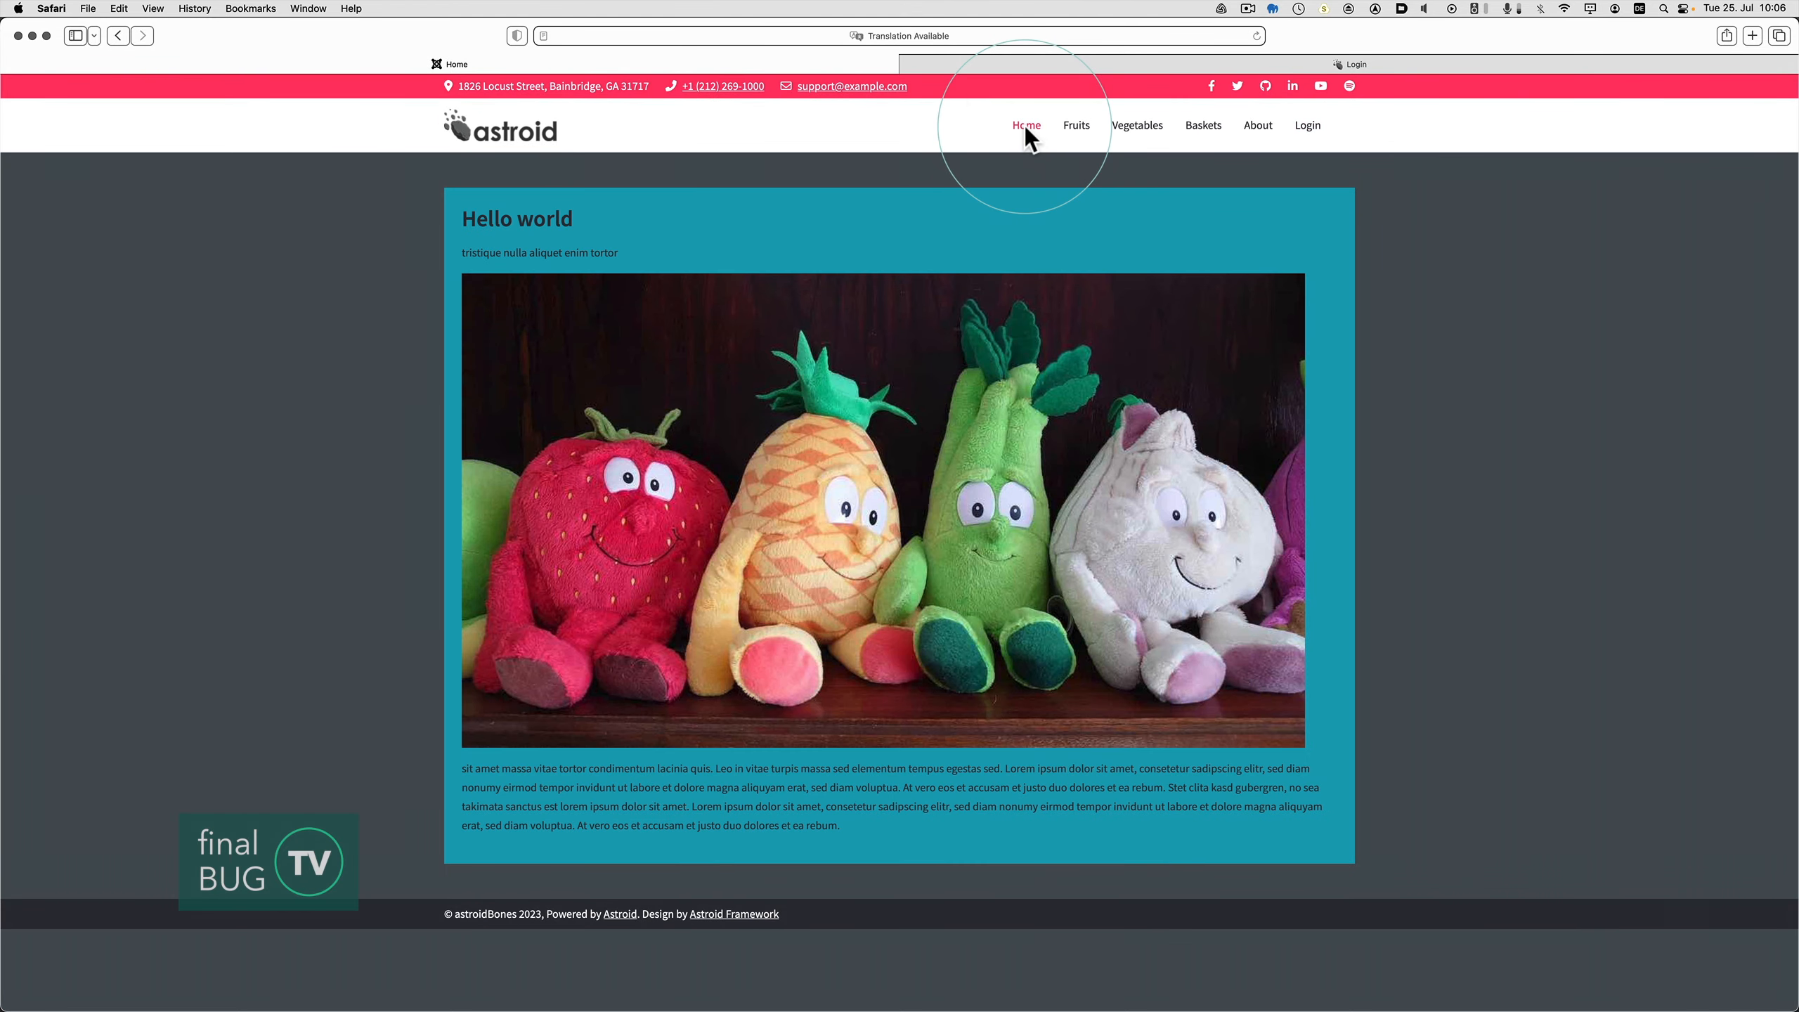
{"action": "key", "text": "super+Tab"}
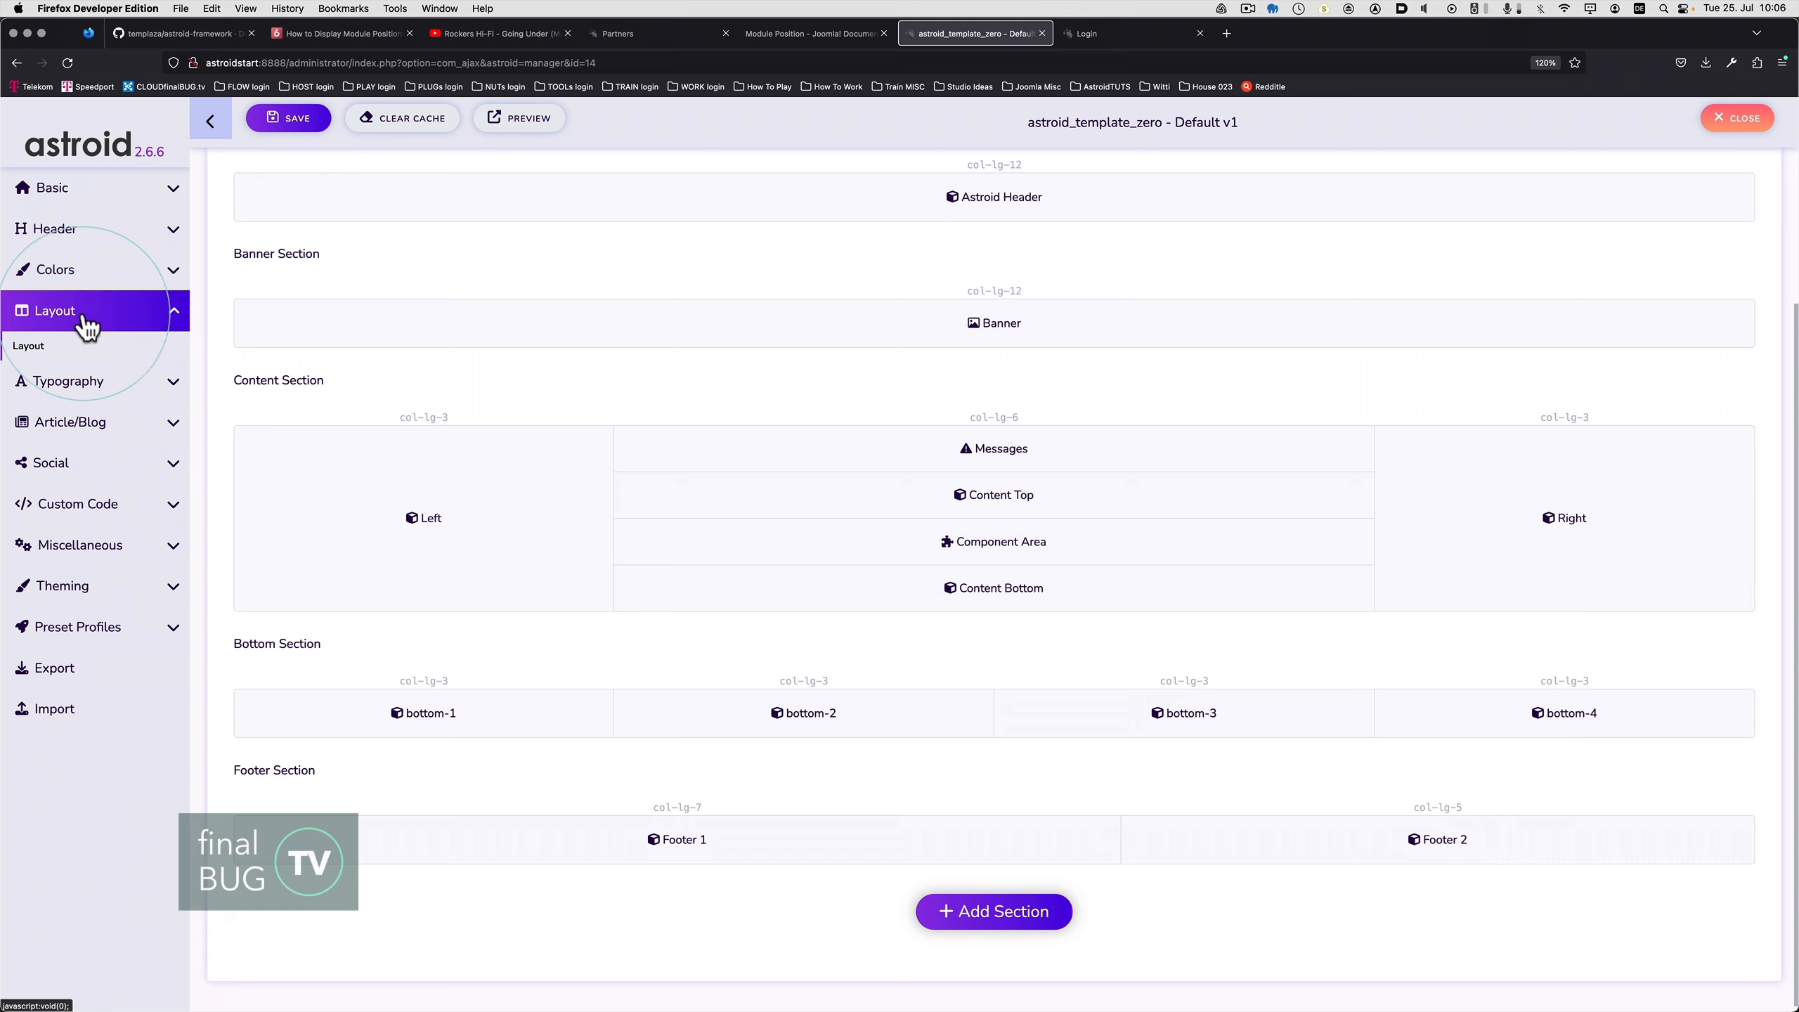
- Review the sections in the layout builder, switch to Safari, and load the starter site's Home page again
{"action": "scroll", "coordinate": [319, 375], "scroll_direction": "up", "scroll_amount": 5}
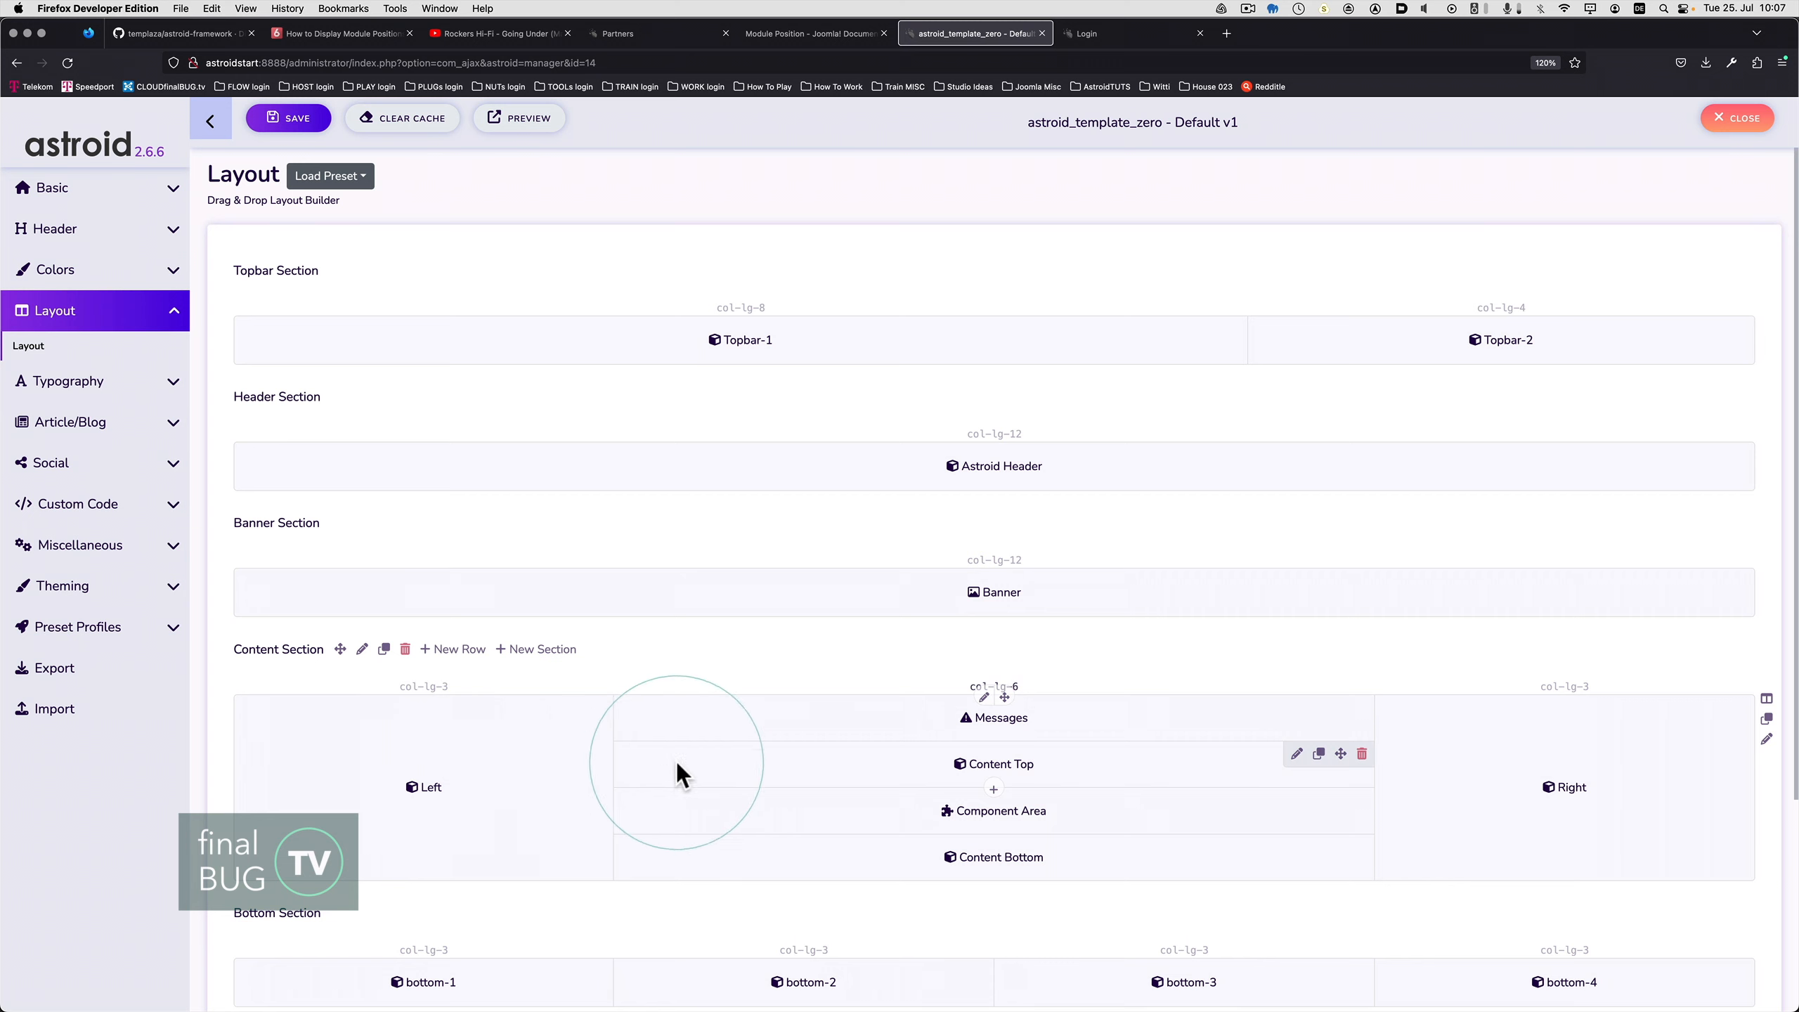
{"action": "scroll", "coordinate": [706, 724], "scroll_direction": "down", "scroll_amount": 4}
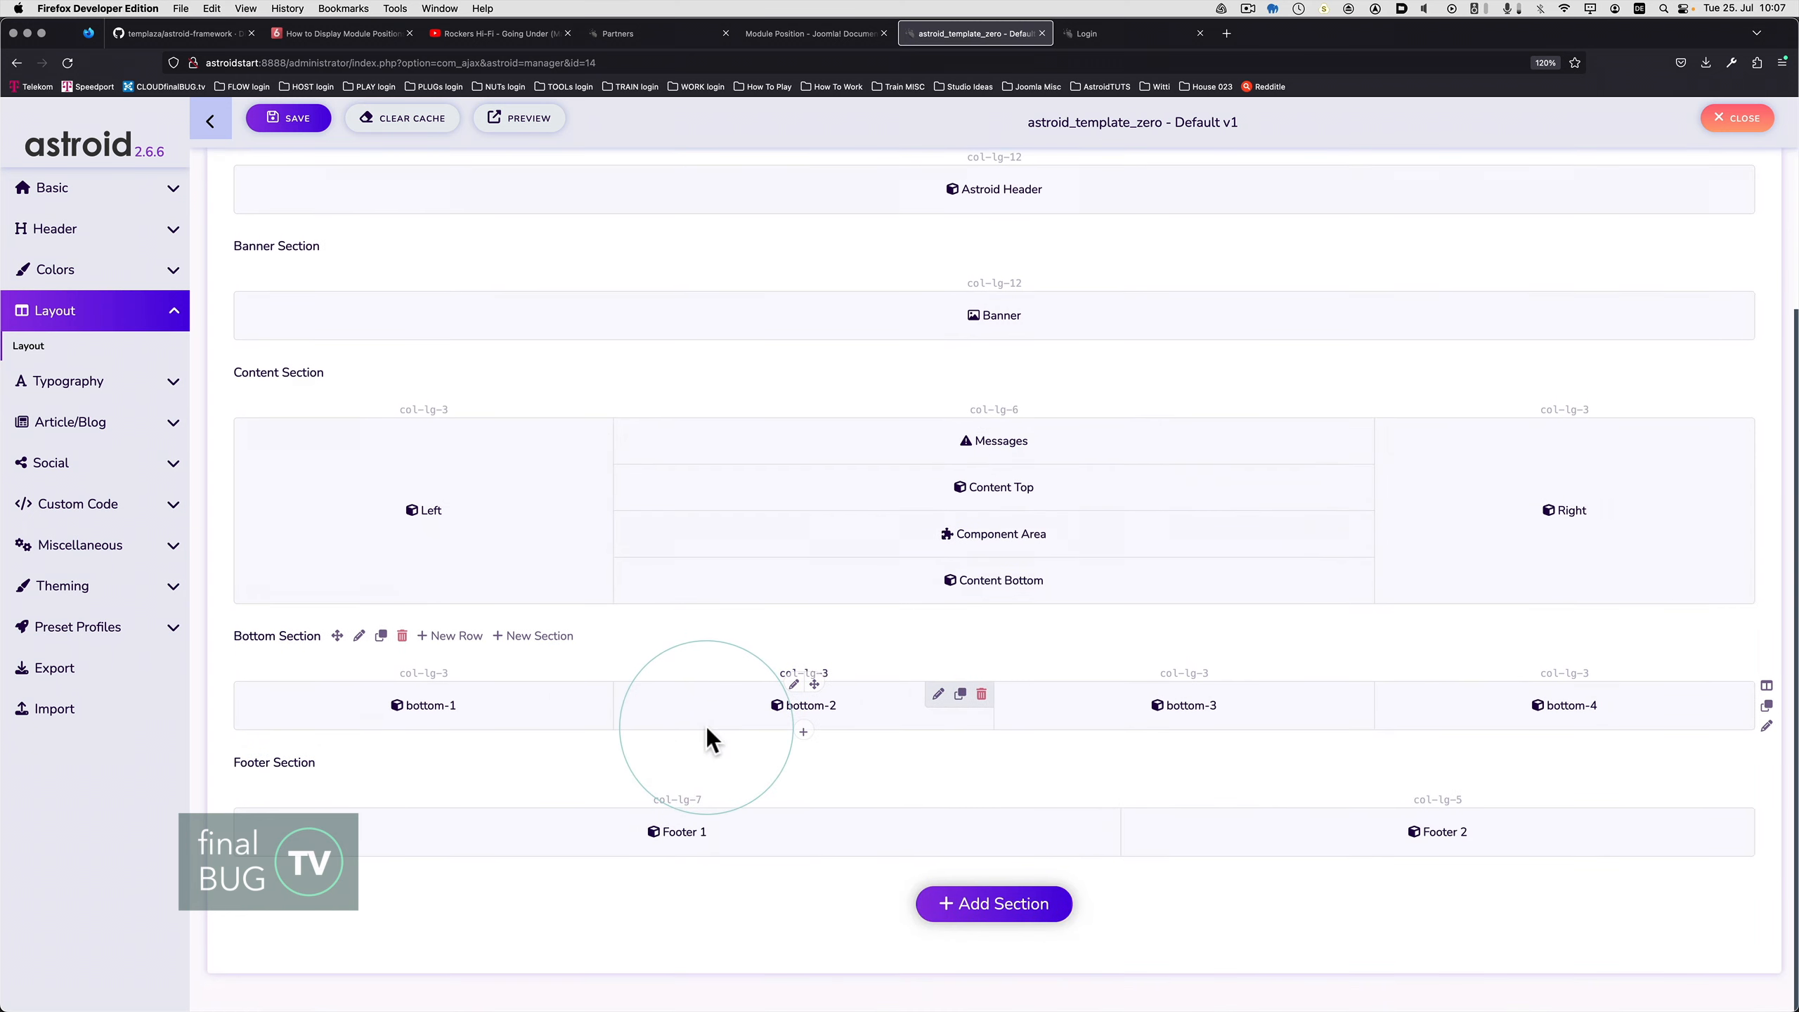
{"action": "scroll", "coordinate": [706, 726], "scroll_direction": "up", "scroll_amount": 4}
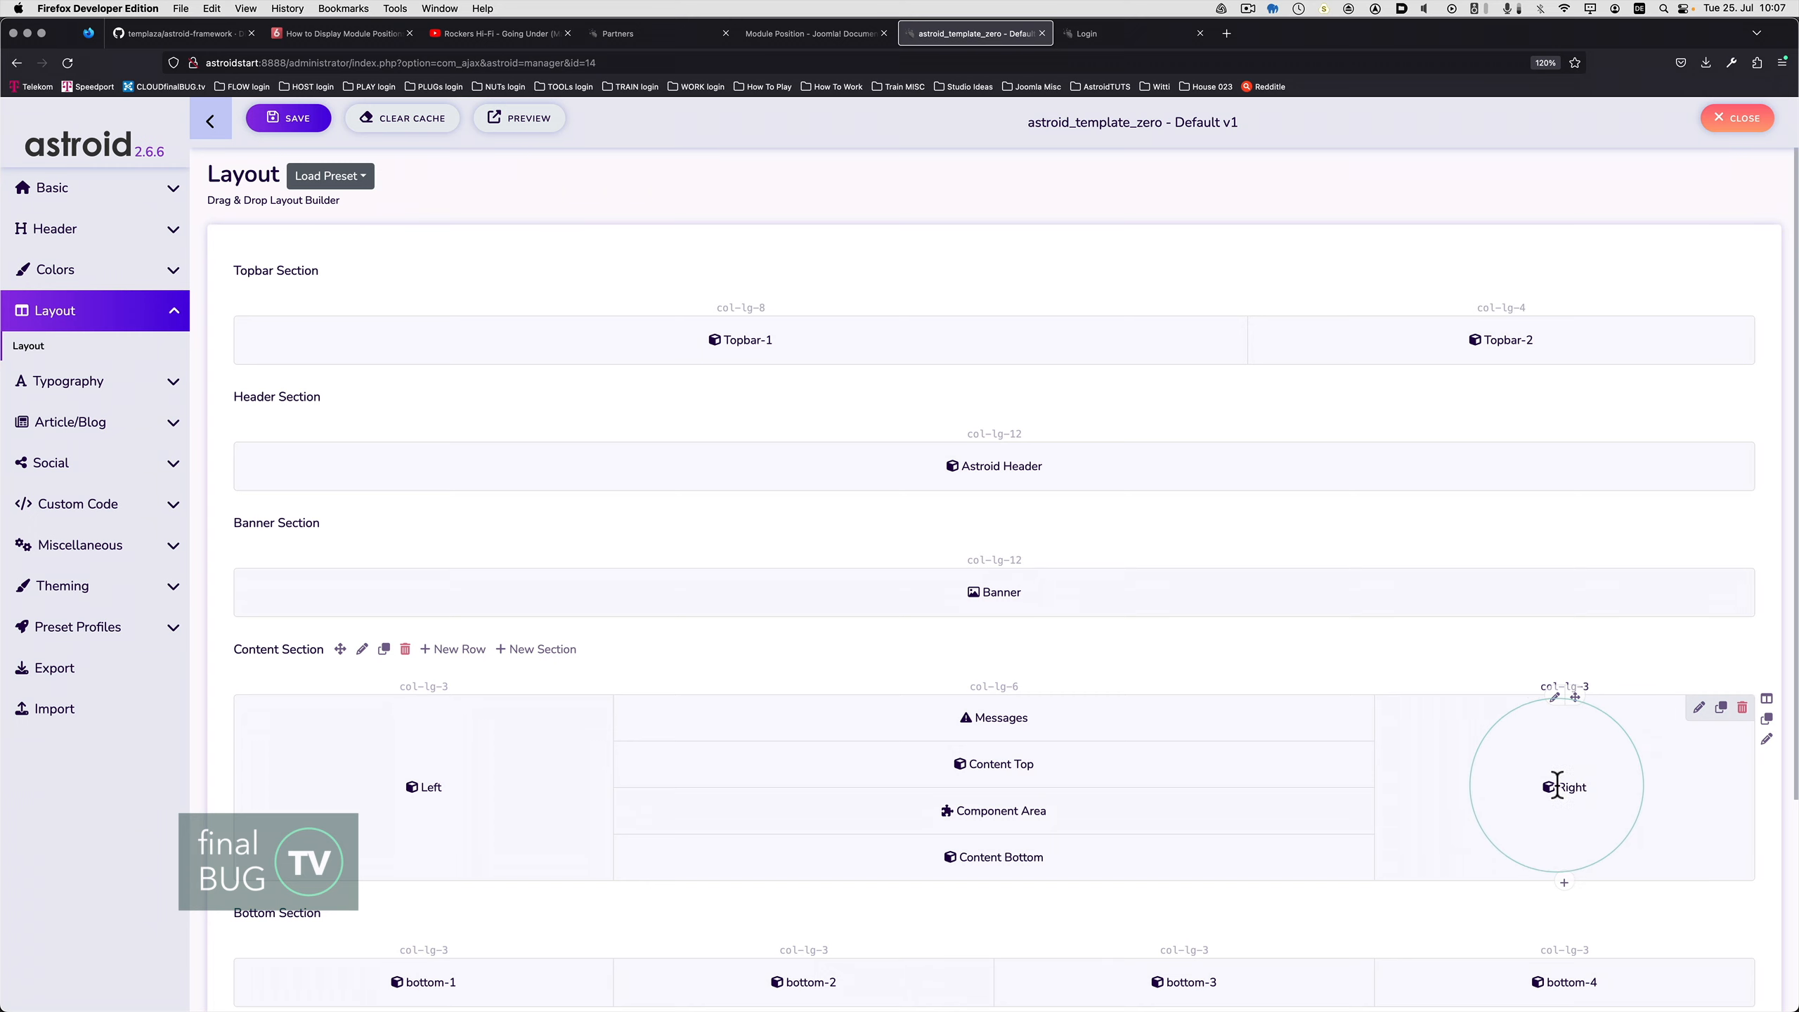
{"action": "key", "text": "super+Tab"}
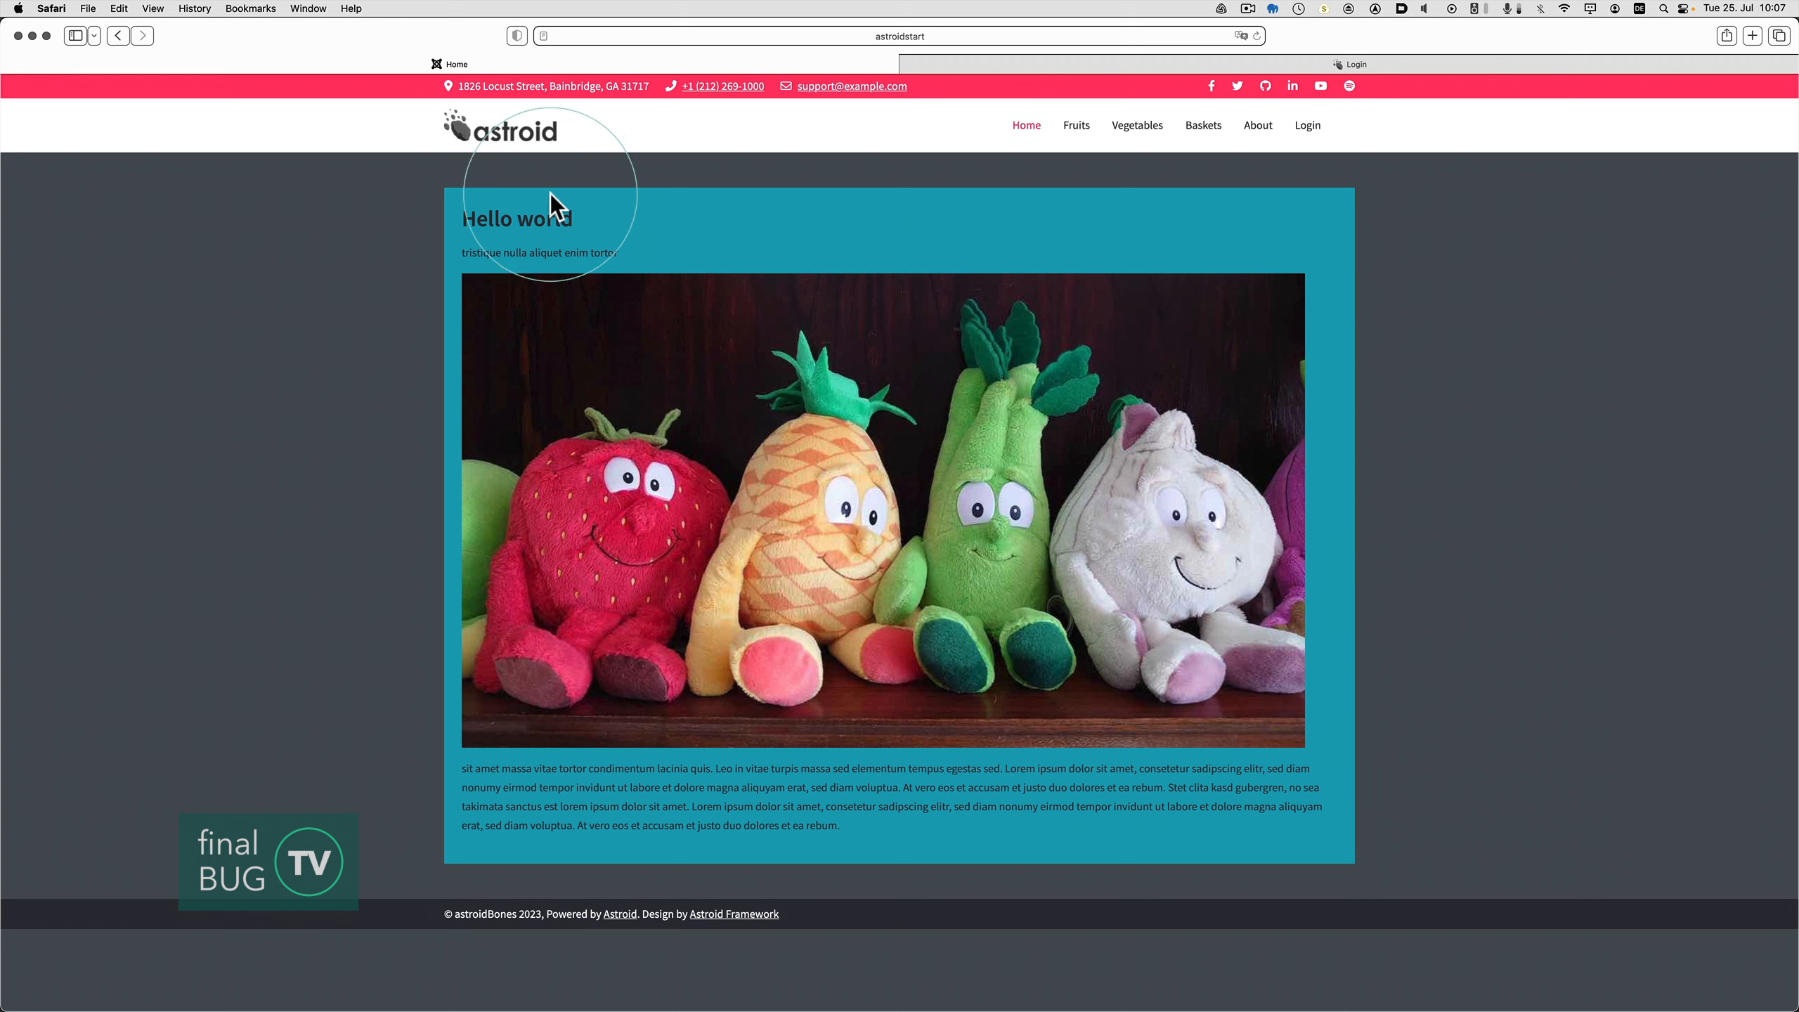
{"action": "left_click", "coordinate": [499, 150]}
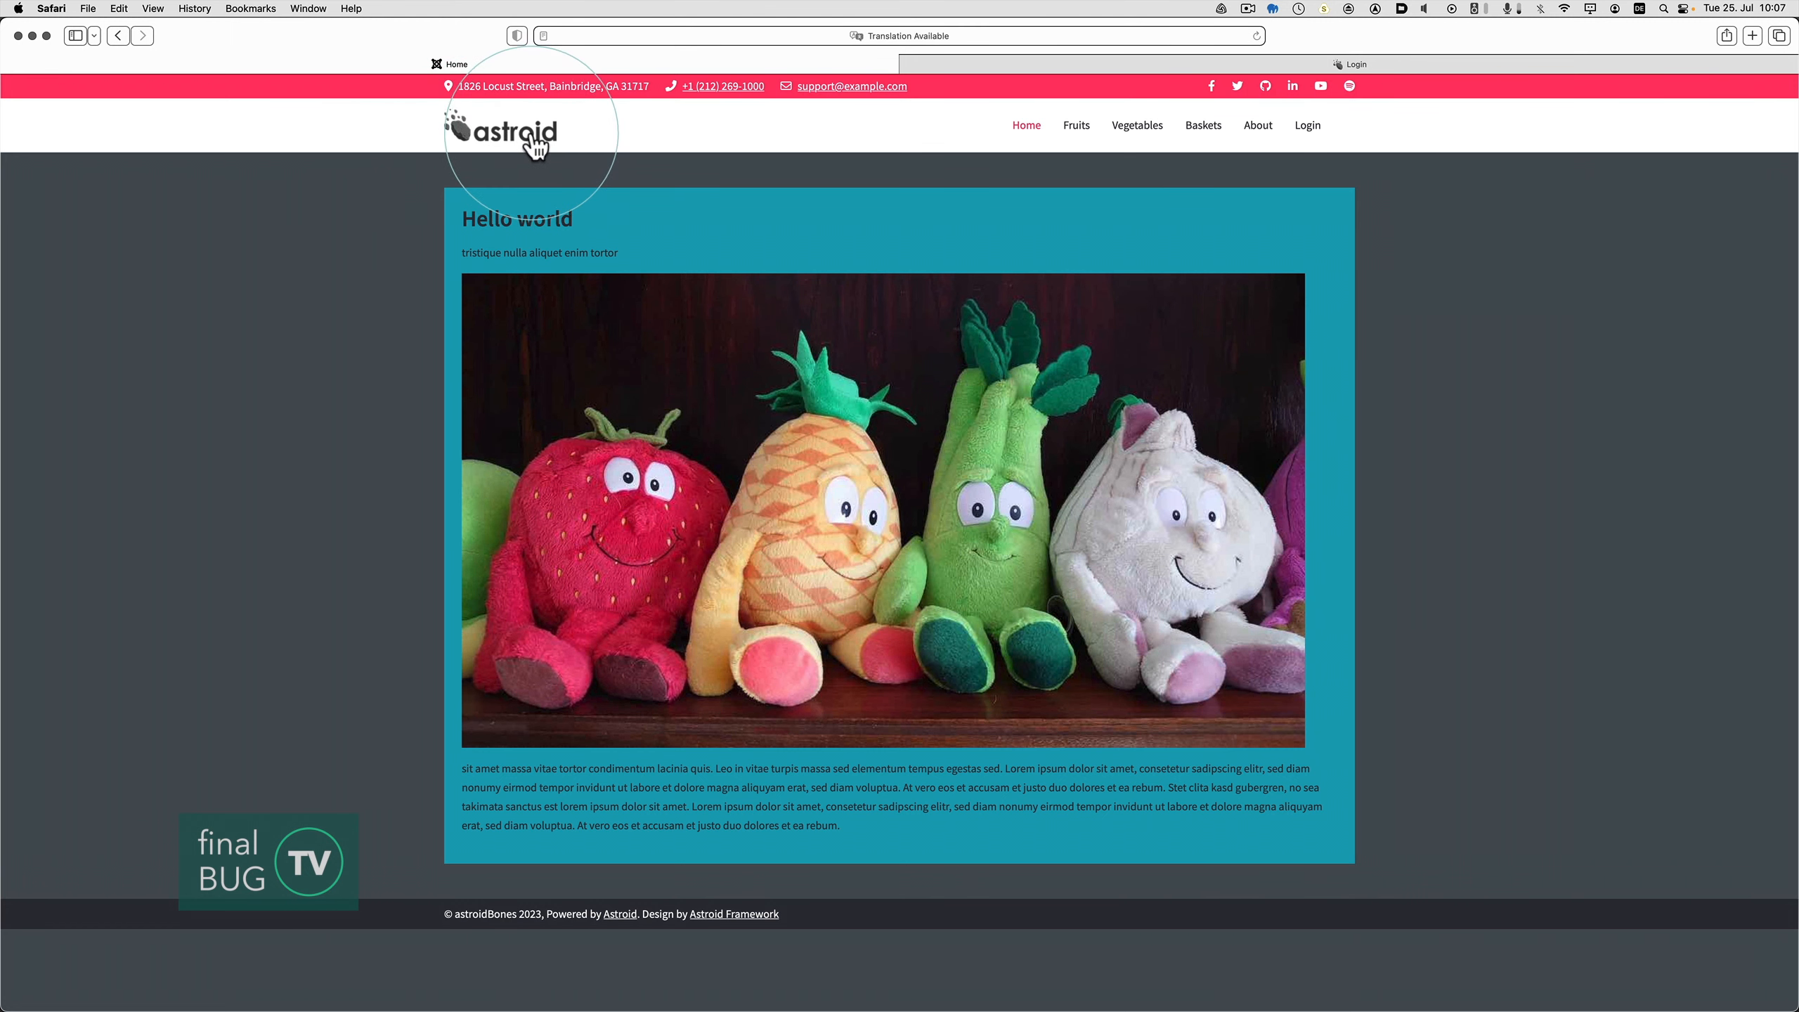